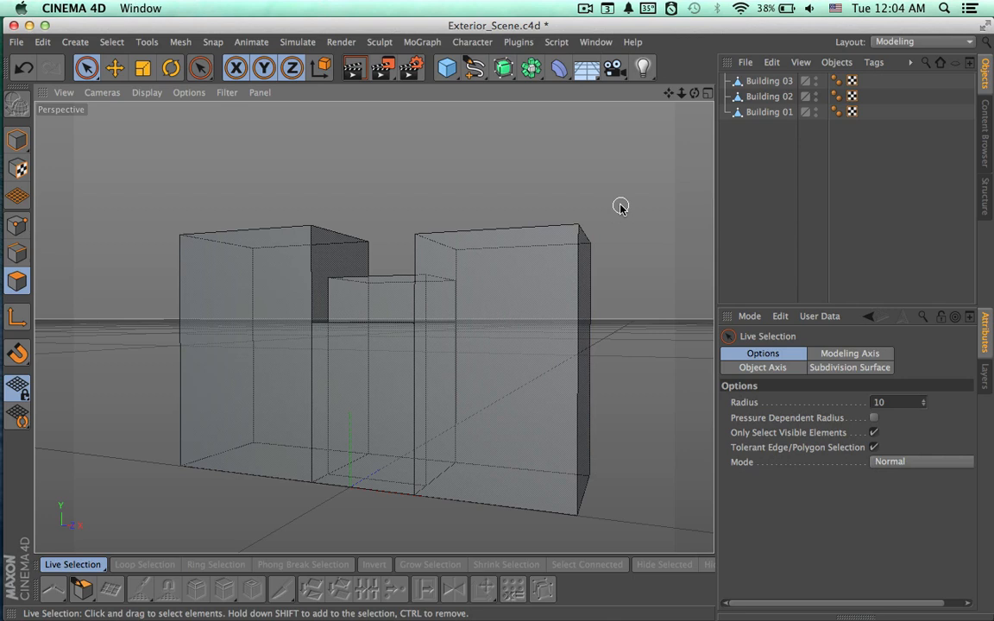
# Switch to Google Earth and examine the street view of the three Venetian building facades as modelling reference.
pyautogui.press('super+Tab')
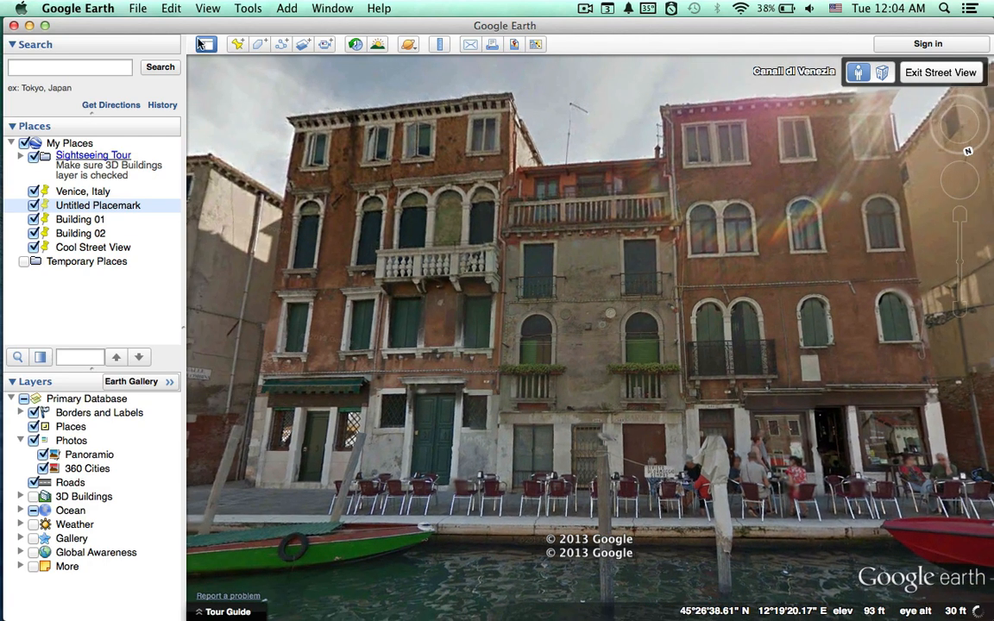
pyautogui.click(207, 44)
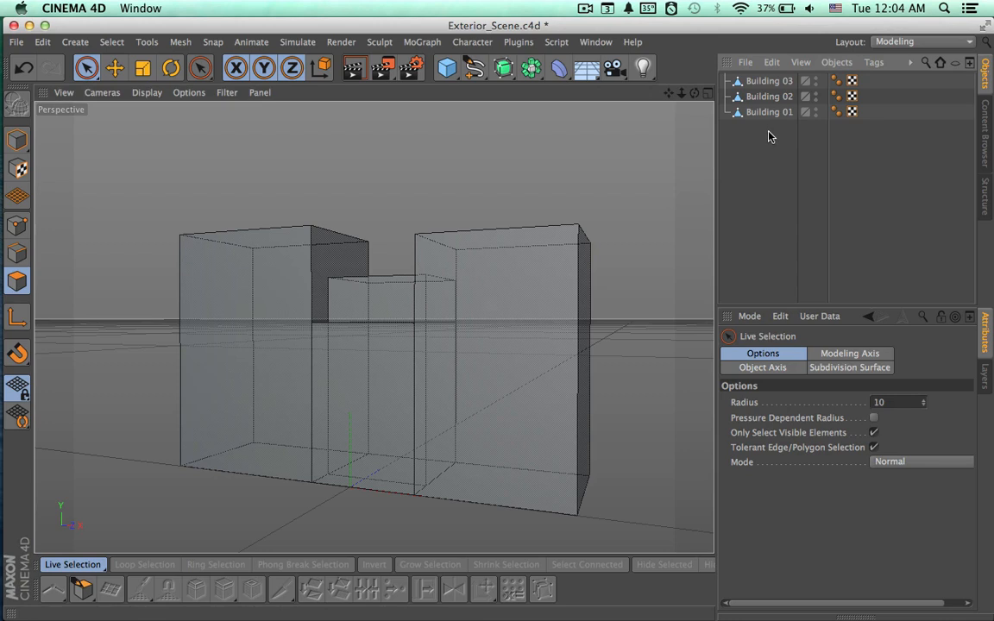
# Back in Cinema 4D, group the Building 01 polygon object under a null named Building 01 and collapse the group.
pyautogui.click(769, 112)
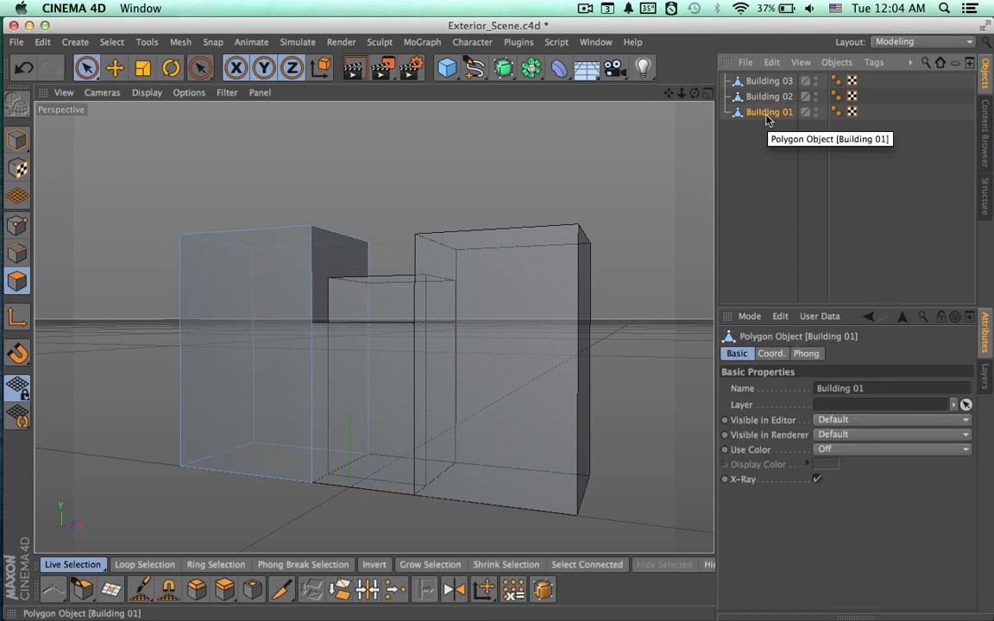
pyautogui.doubleClick(765, 113)
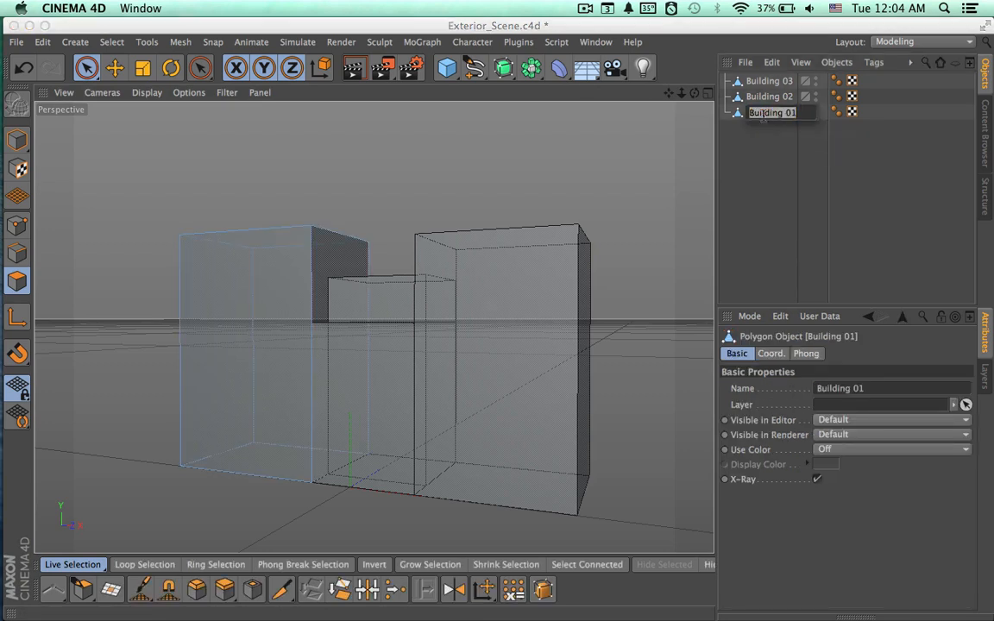
pyautogui.press('Return')
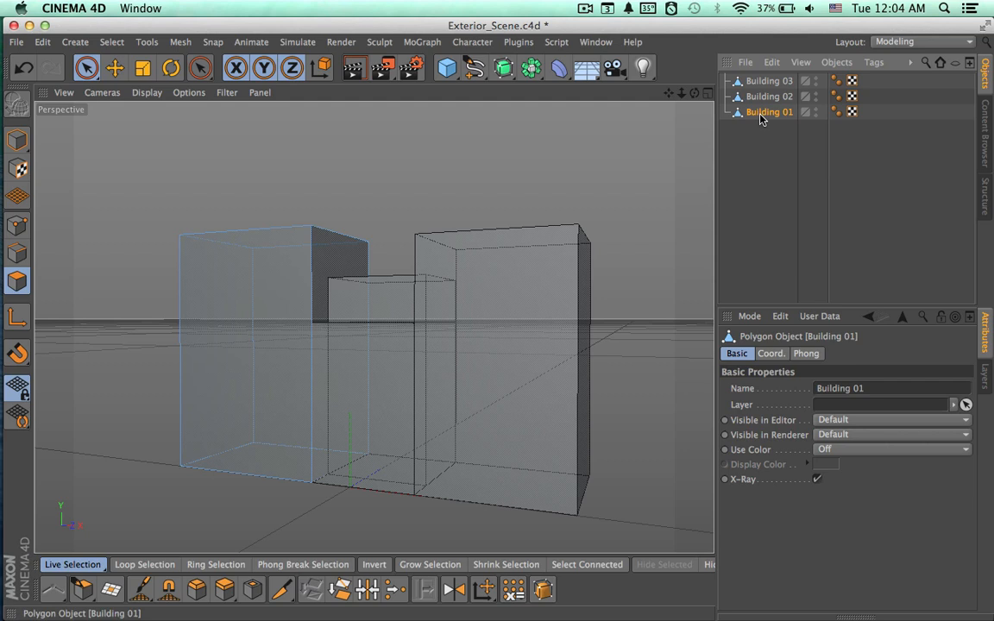
pyautogui.hotkey('alt', 'g')
pyautogui.click(727, 112)
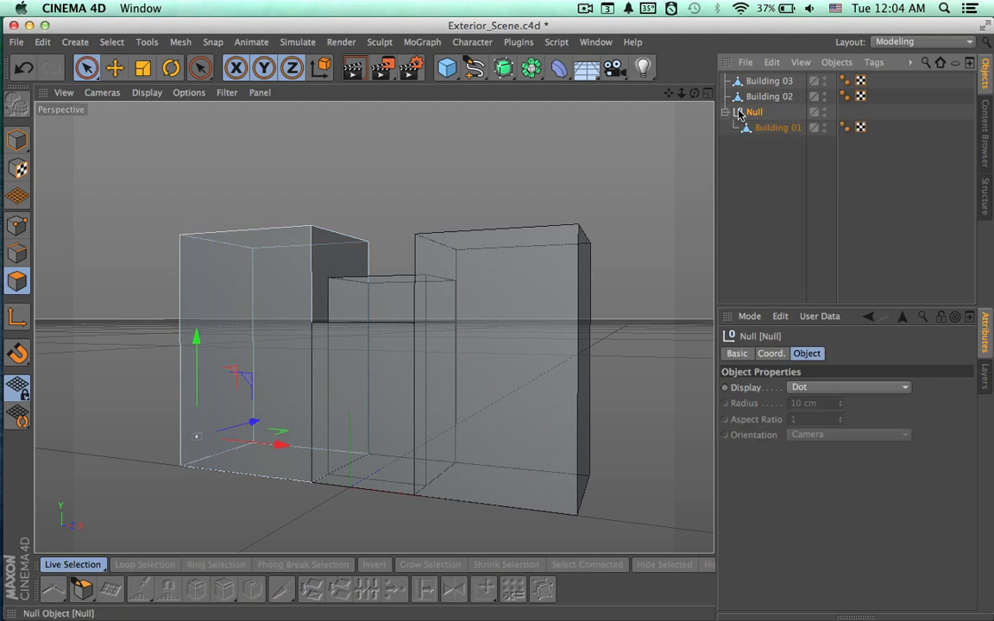
pyautogui.doubleClick(755, 113)
pyautogui.write('Building 01')
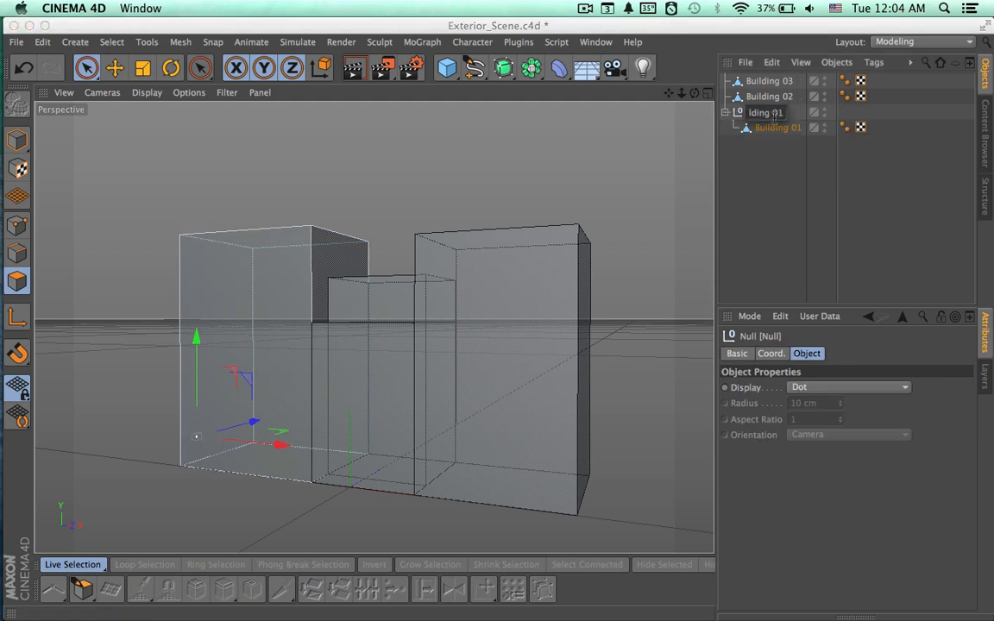
pyautogui.click(780, 154)
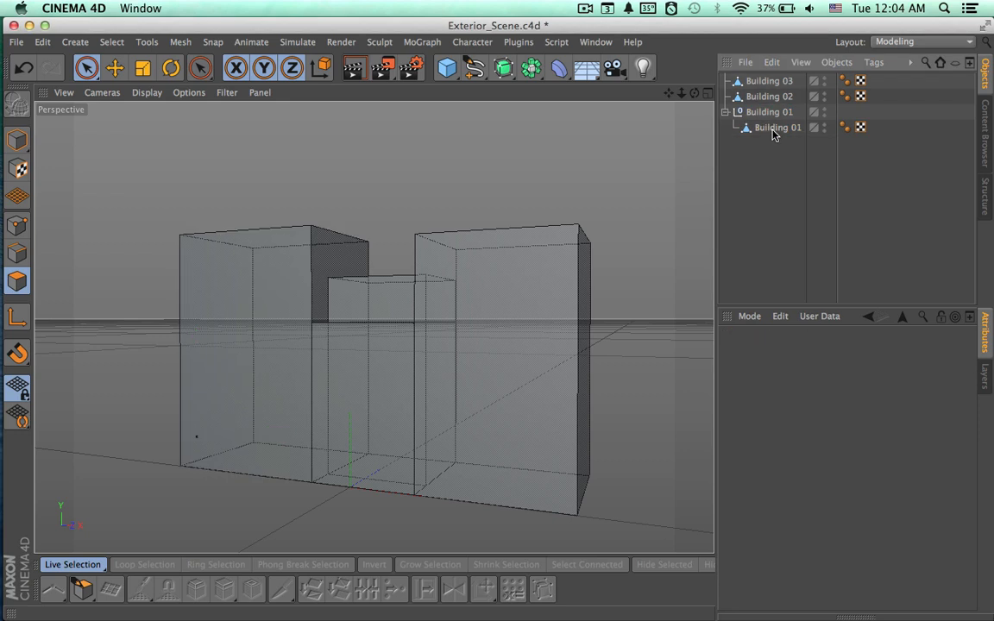
pyautogui.click(726, 114)
# Group the Building 02 polygon object under a null and name the null Building 02.
pyautogui.click(750, 99)
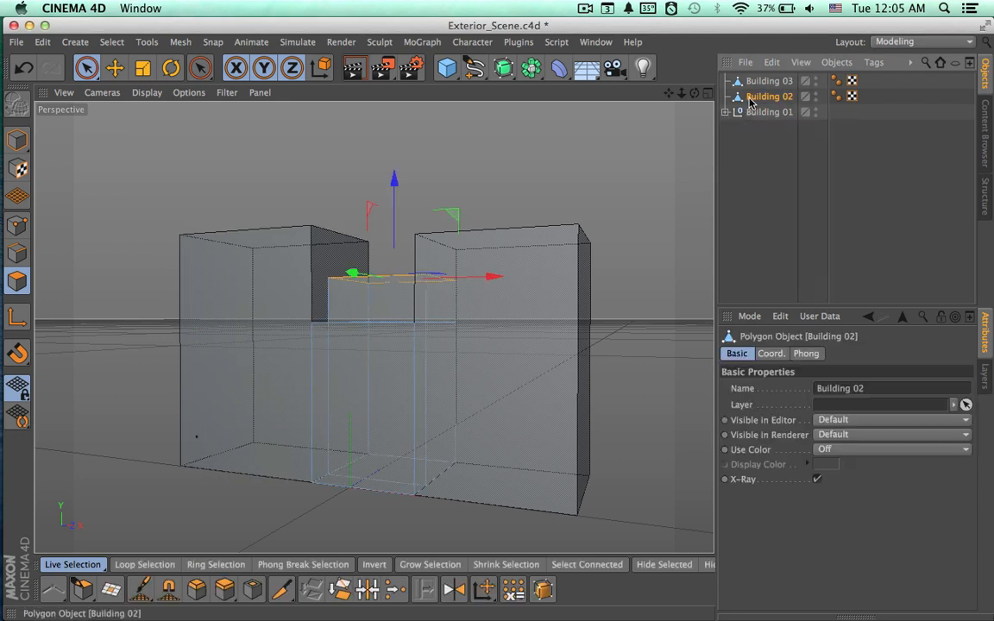
pyautogui.hotkey('alt', 'g')
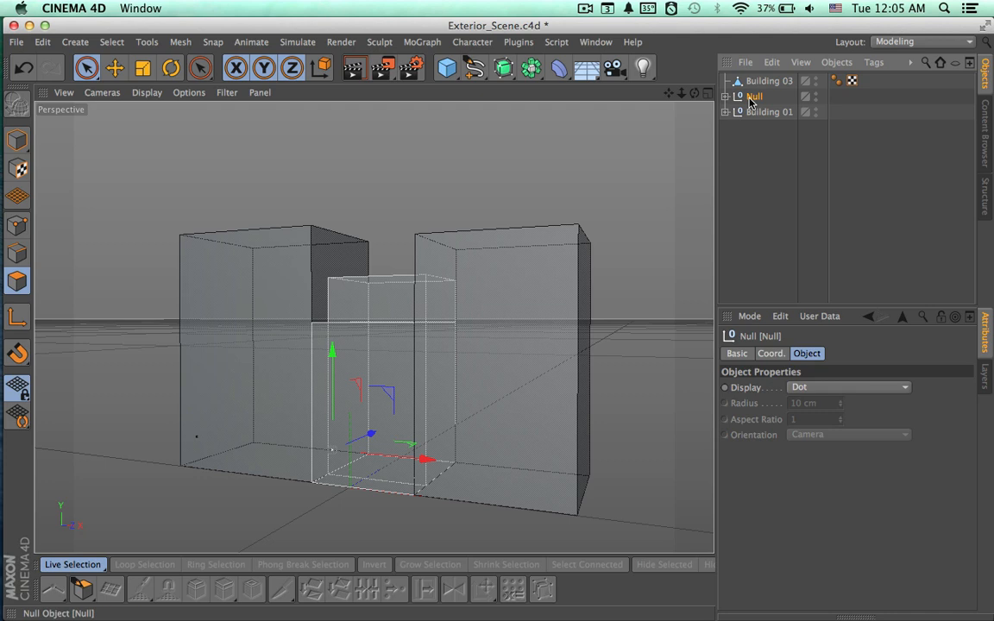
pyautogui.doubleClick(754, 96)
pyautogui.write('Building 01')
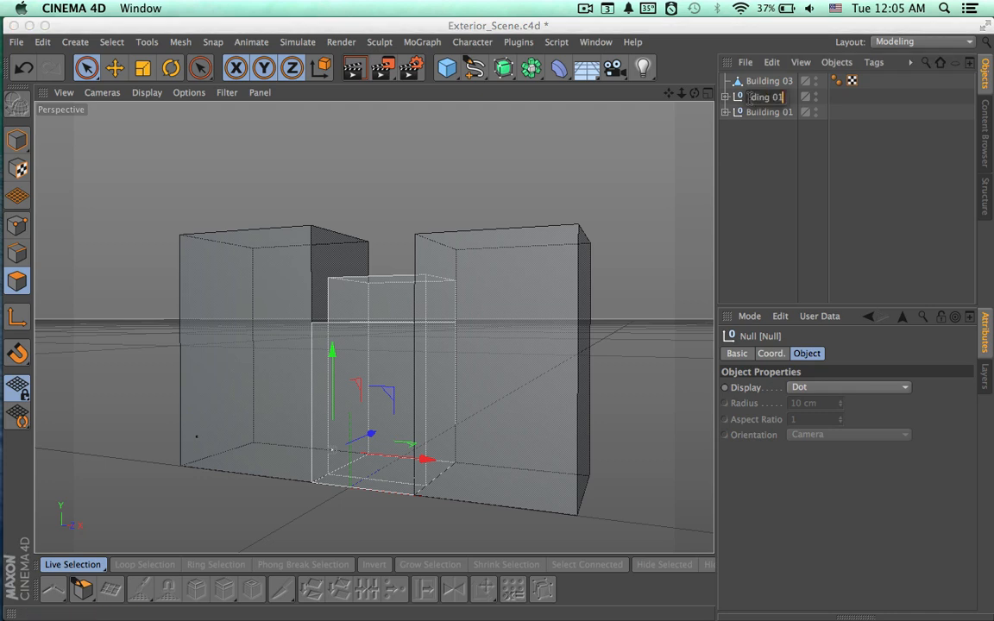
pyautogui.press('BackSpace')
pyautogui.write('2')
pyautogui.press('Return')
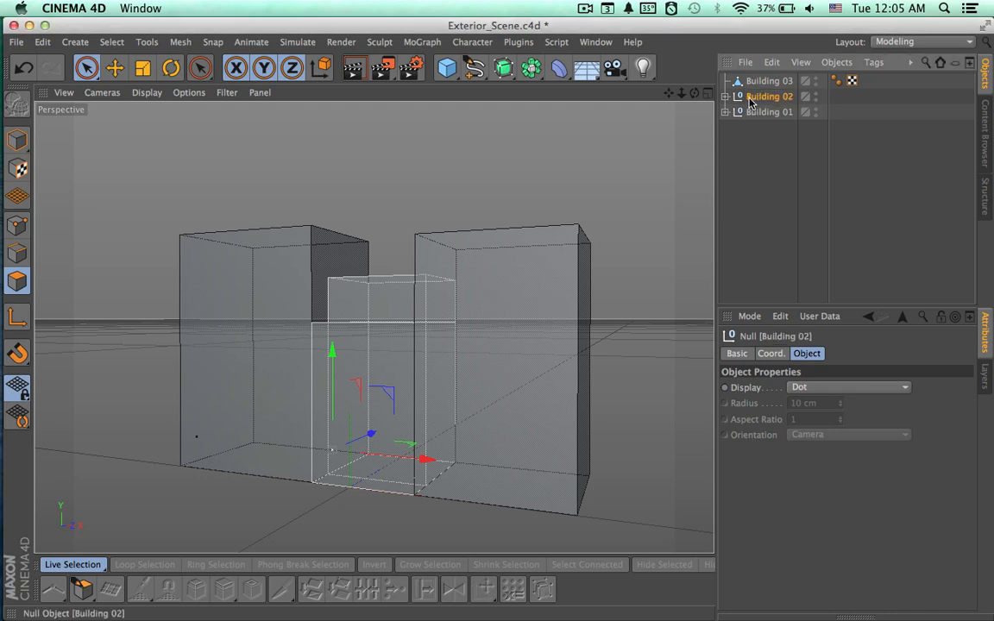
# Group the Building 03 polygon object under a null and name the null Building 03.
pyautogui.click(758, 82)
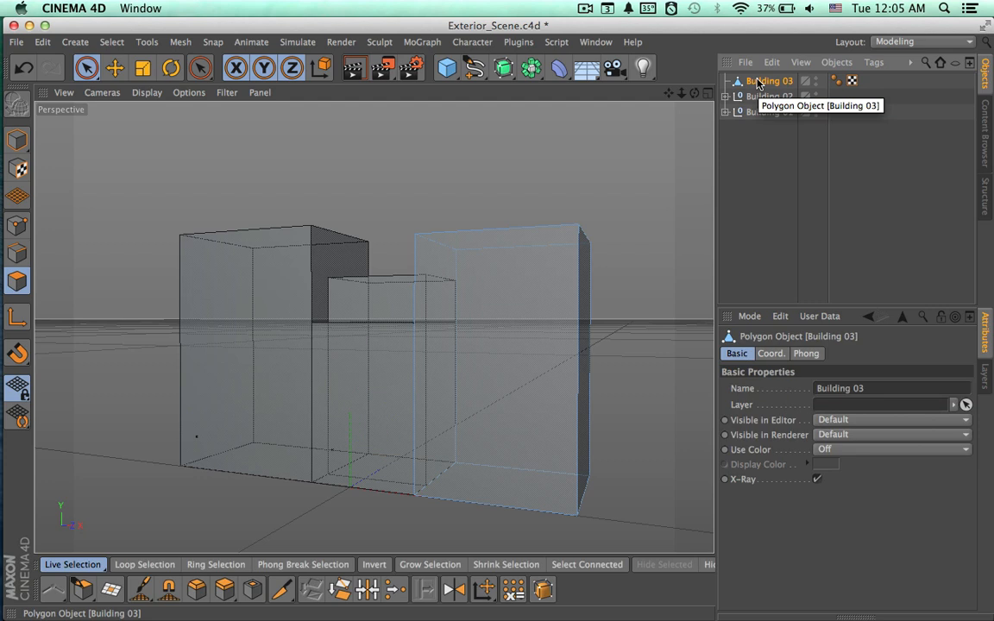
pyautogui.hotkey('alt', 'g')
pyautogui.doubleClick(756, 81)
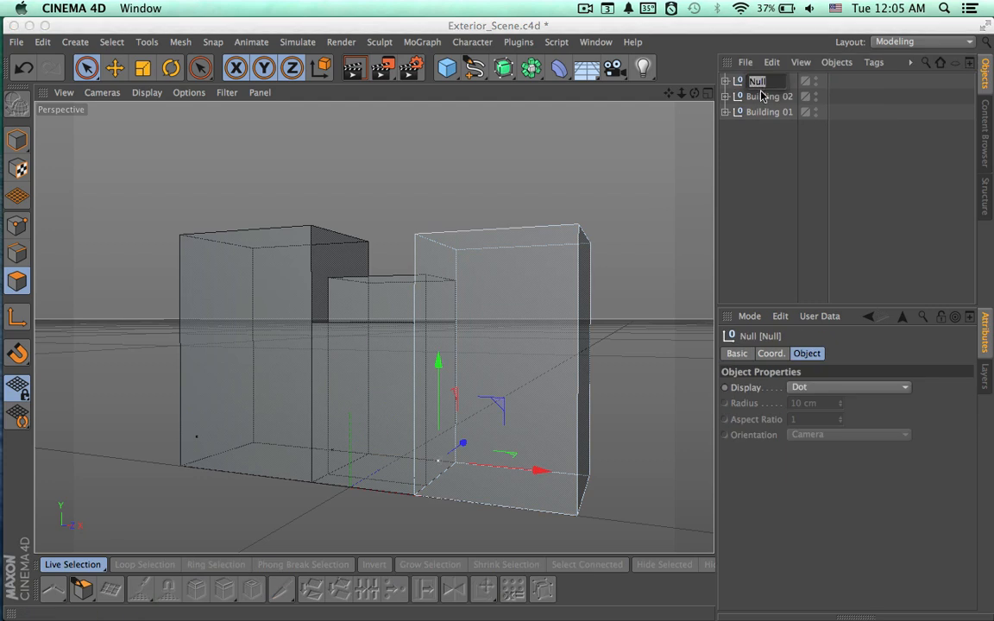
pyautogui.write('Building 01')
pyautogui.press('Return')
pyautogui.click(775, 135)
# Expand the Building 01 group and hide the Building 02 and Building 03 groups in the viewport.
pyautogui.click(763, 113)
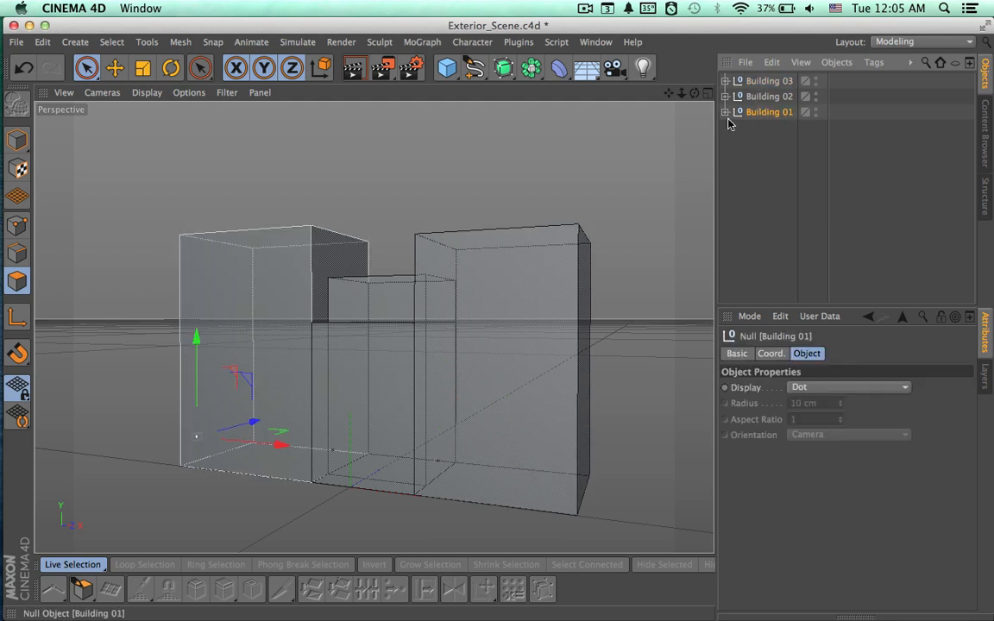
pyautogui.click(725, 113)
pyautogui.click(763, 128)
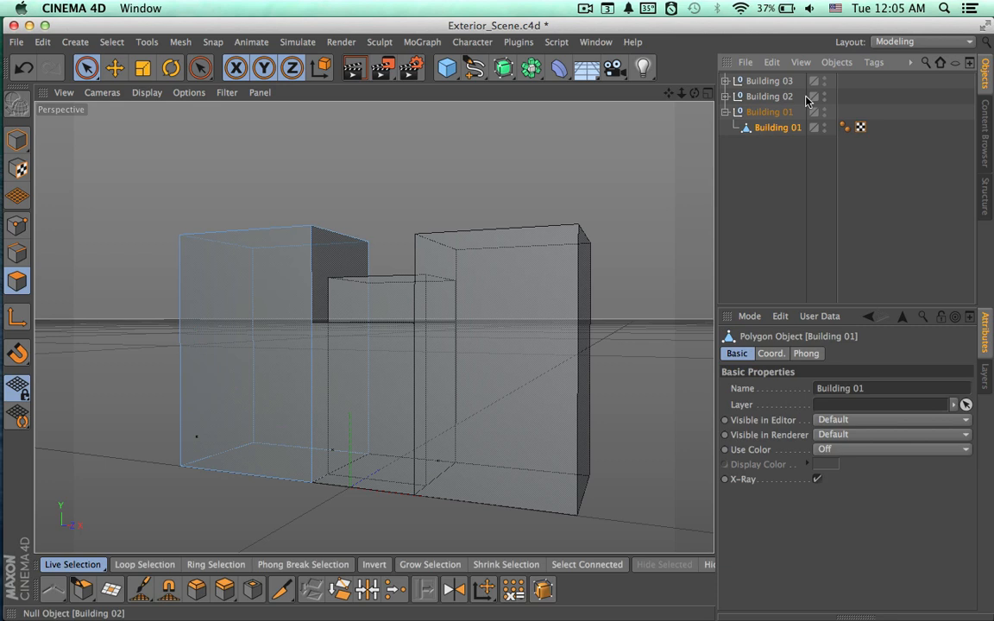
pyautogui.click(824, 94)
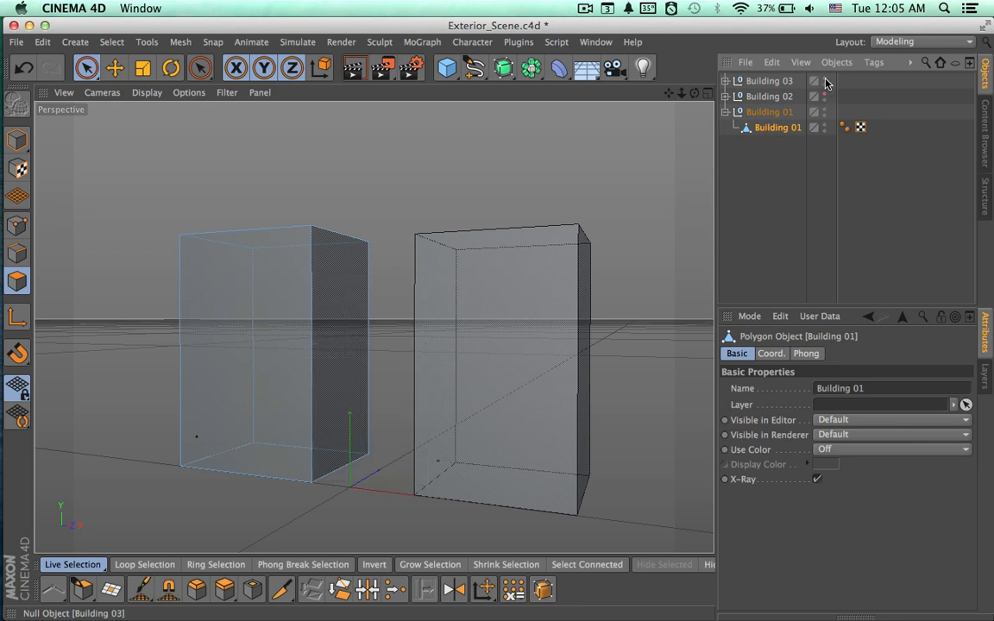
pyautogui.click(824, 81)
pyautogui.click(748, 245)
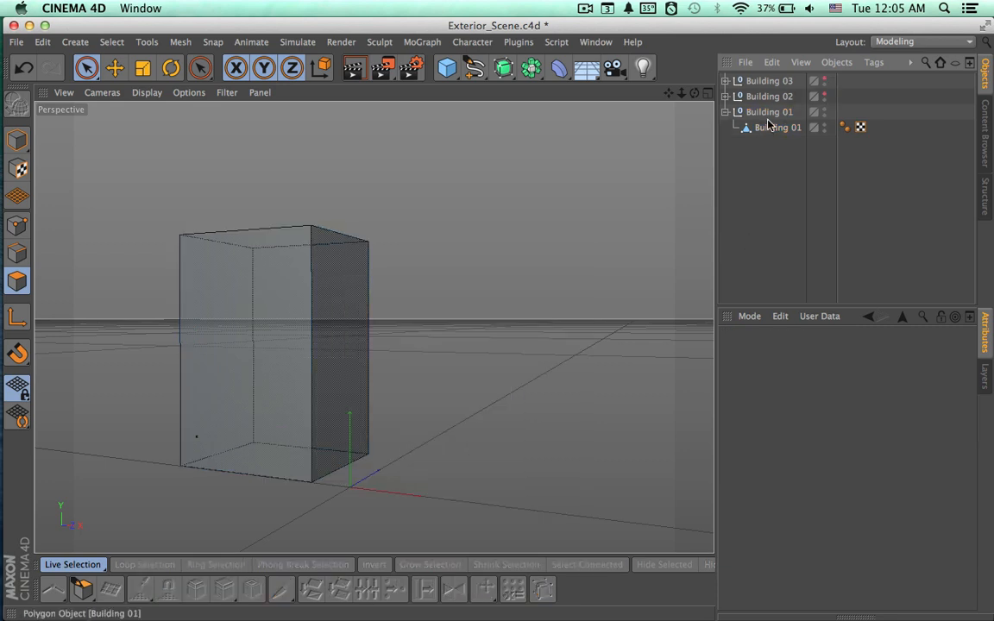
# Select the Building 01 polygon object, maximize the Front view on its facade, and activate the Knife tool in Loop mode.
pyautogui.click(771, 129)
pyautogui.keyDown('alt'); pyautogui.moveTo(481, 277); pyautogui.dragTo(525, 260); pyautogui.keyUp('alt')
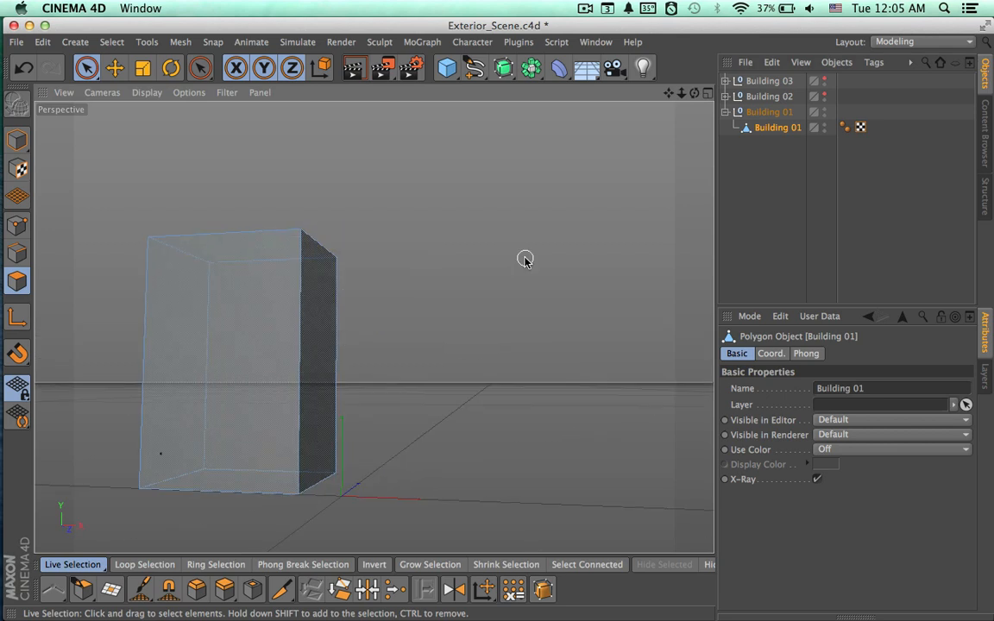
pyautogui.click(708, 95)
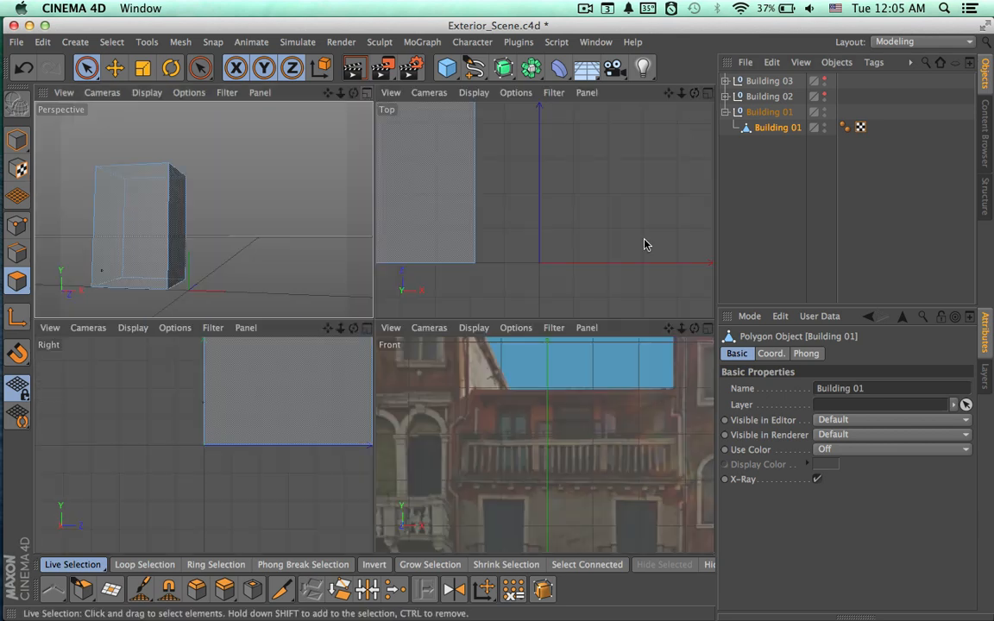
pyautogui.middleClick(519, 363)
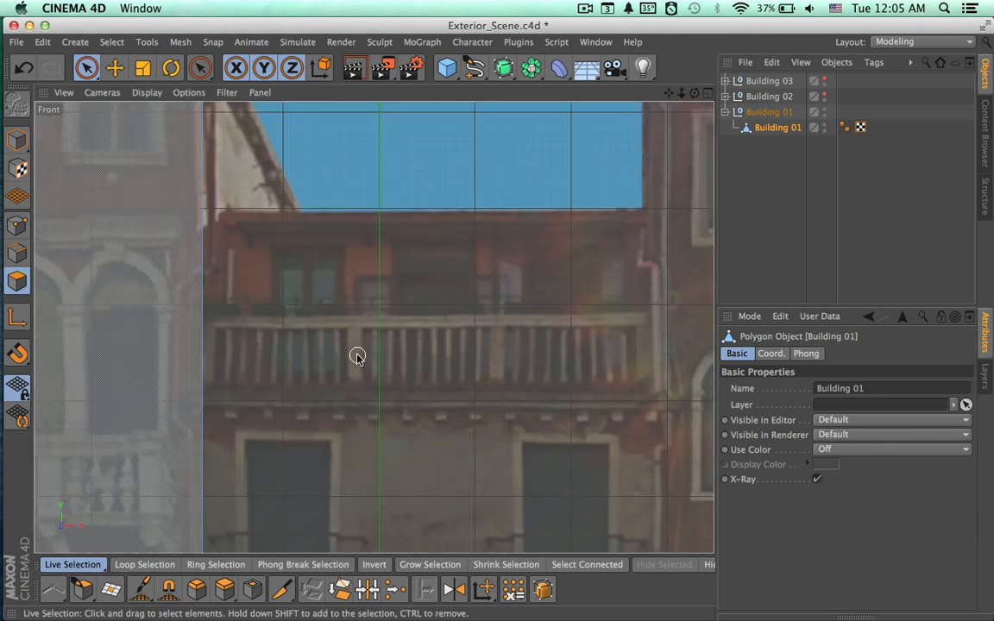
pyautogui.keyDown('alt'); pyautogui.moveTo(290, 335); pyautogui.dragTo(523, 417, button='middle'); pyautogui.keyUp('alt')
pyautogui.keyDown('alt'); pyautogui.moveTo(519, 415); pyautogui.dragTo(385, 384, button='right'); pyautogui.keyUp('alt')
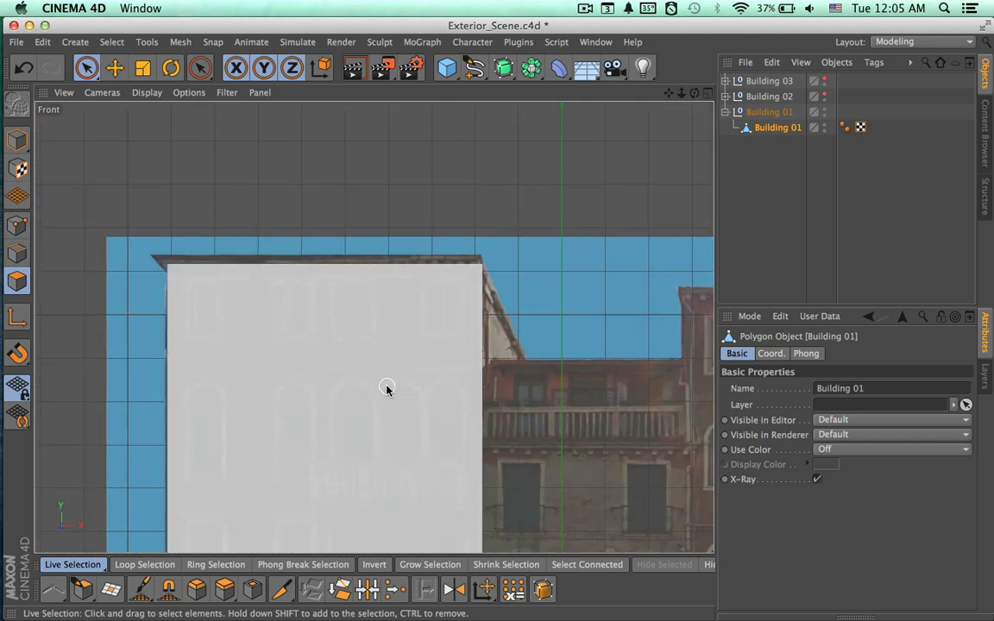
pyautogui.keyDown('alt'); pyautogui.moveTo(386, 384); pyautogui.dragTo(382, 227, button='middle'); pyautogui.keyUp('alt')
pyautogui.keyDown('alt'); pyautogui.moveTo(546, 335); pyautogui.dragTo(467, 309, button='right'); pyautogui.keyUp('alt')
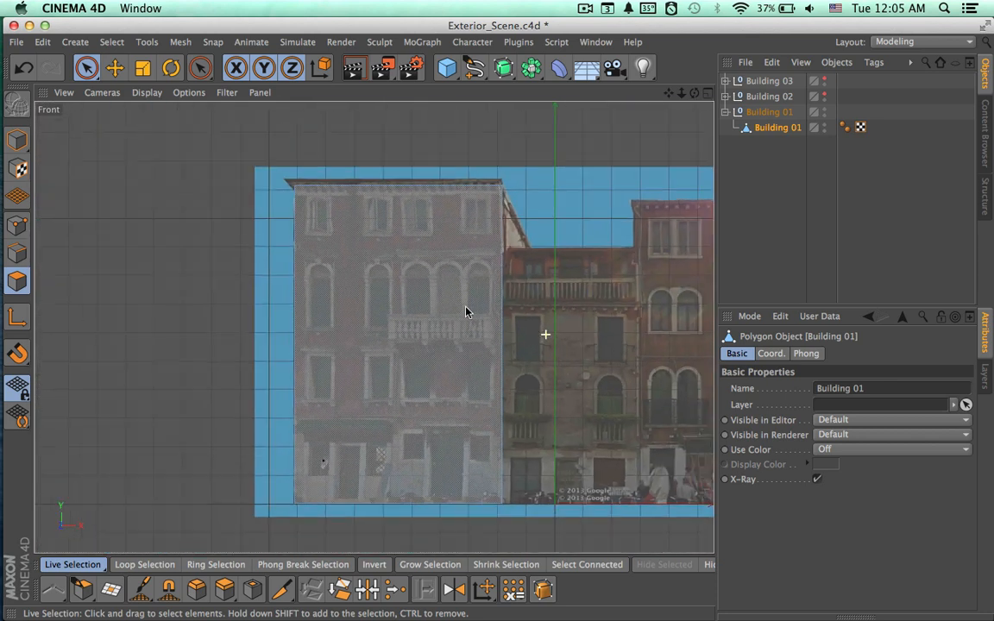
pyautogui.keyDown('alt'); pyautogui.moveTo(516, 336); pyautogui.dragTo(517, 297, button='middle'); pyautogui.keyUp('alt')
pyautogui.click(281, 598)
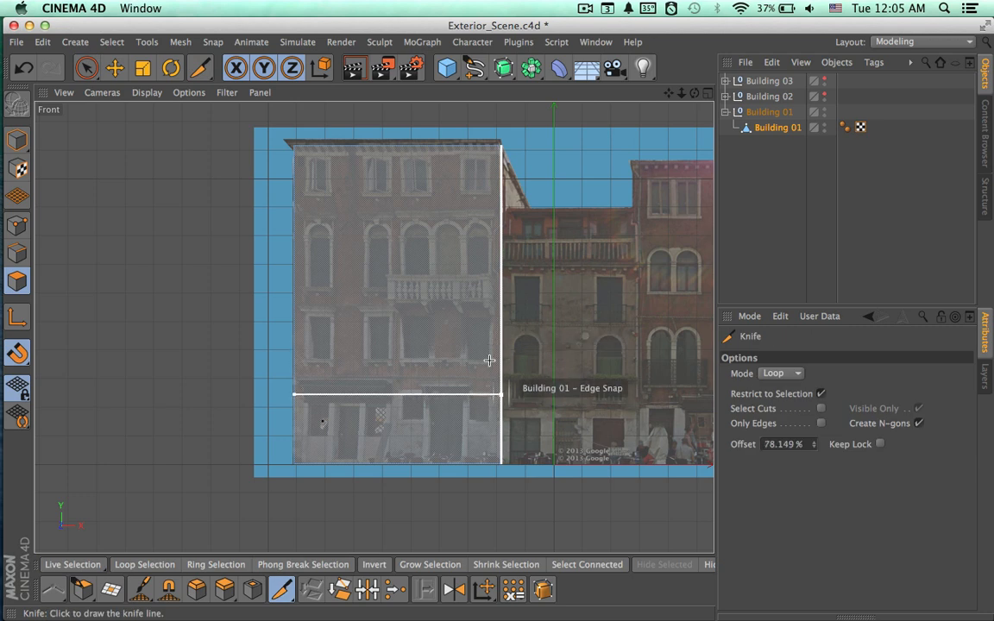
# Set the Front view's background picture transparency to 1% so the facade reference shows clearly.
pyautogui.keyDown('alt'); pyautogui.moveTo(421, 238); pyautogui.dragTo(401, 323, button='middle'); pyautogui.keyUp('alt')
pyautogui.keyDown('alt'); pyautogui.moveTo(401, 323); pyautogui.dragTo(535, 298, button='right'); pyautogui.keyUp('alt')
pyautogui.hotkey('shift', 'v')
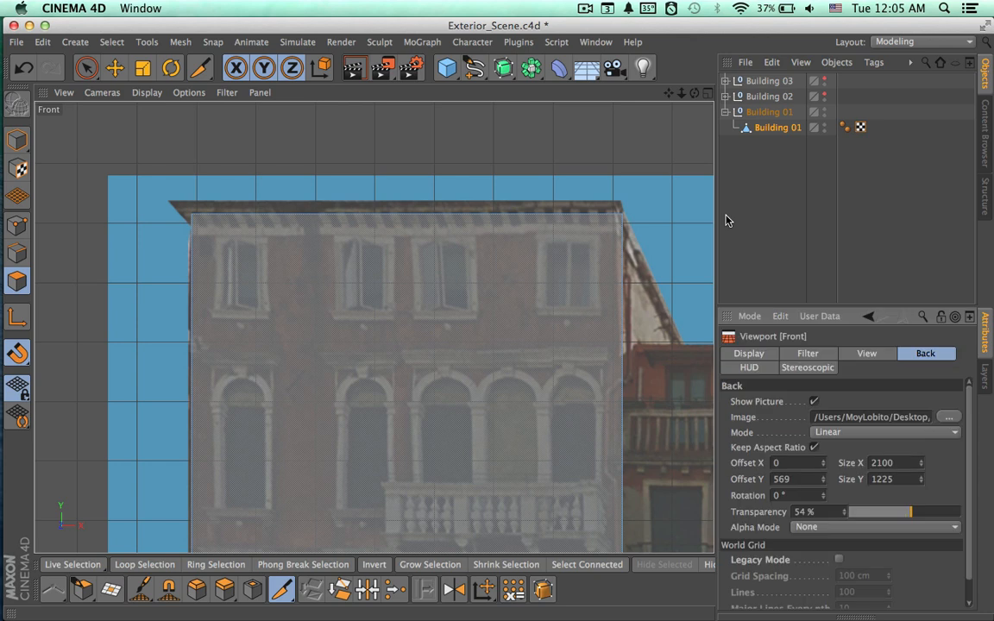
pyautogui.click(879, 512)
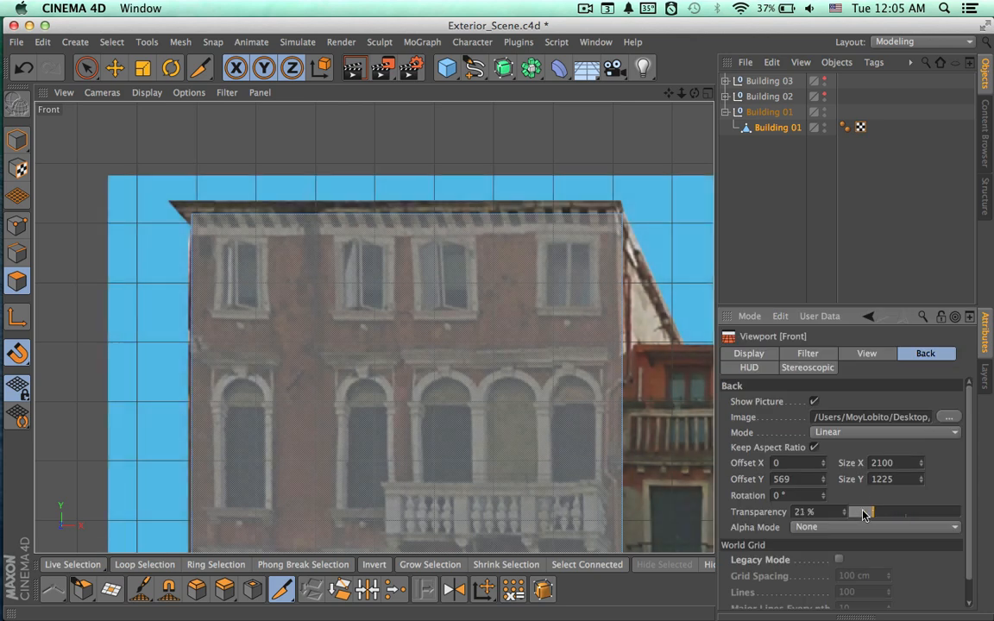
pyautogui.moveTo(863, 514); pyautogui.dragTo(846, 515)
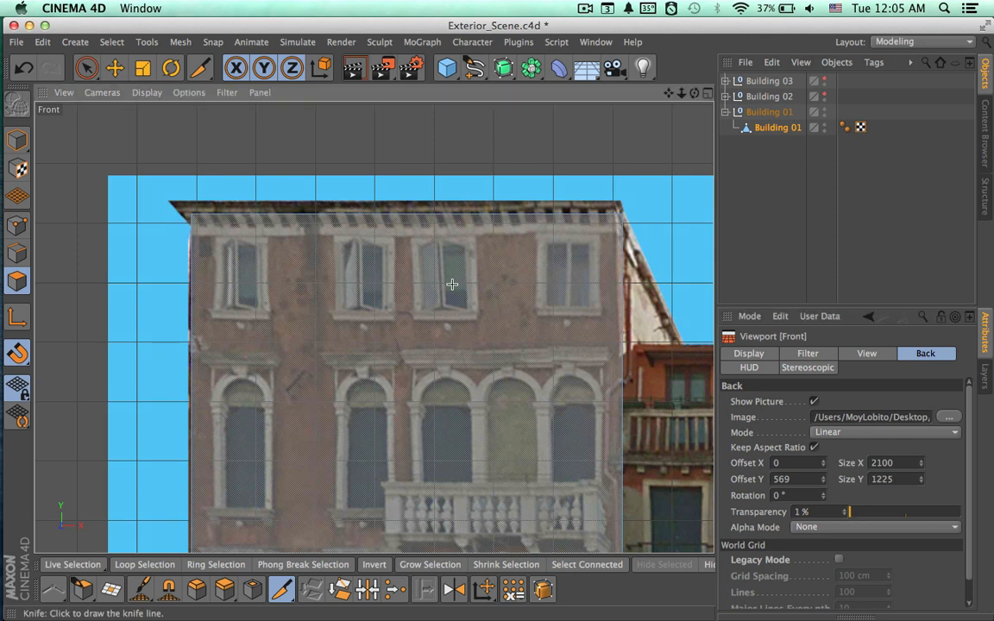
# Make a horizontal loop cut around Building 01 below the roof cornice, level with the tops of the upper-floor windows.
pyautogui.scroll(5, 449, 283)
pyautogui.scroll(-3, 504, 312)
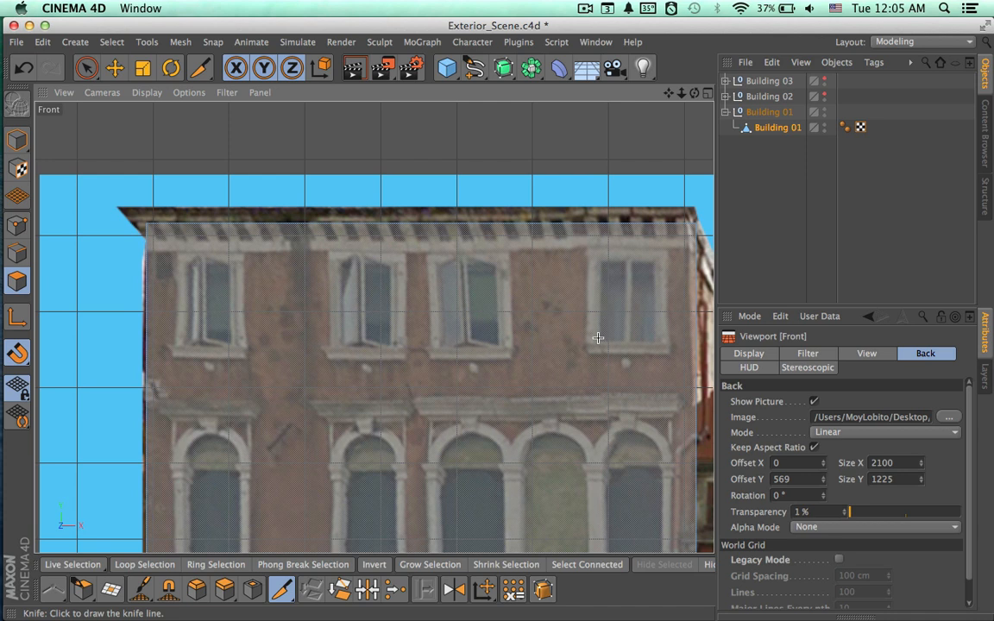
pyautogui.click(693, 263)
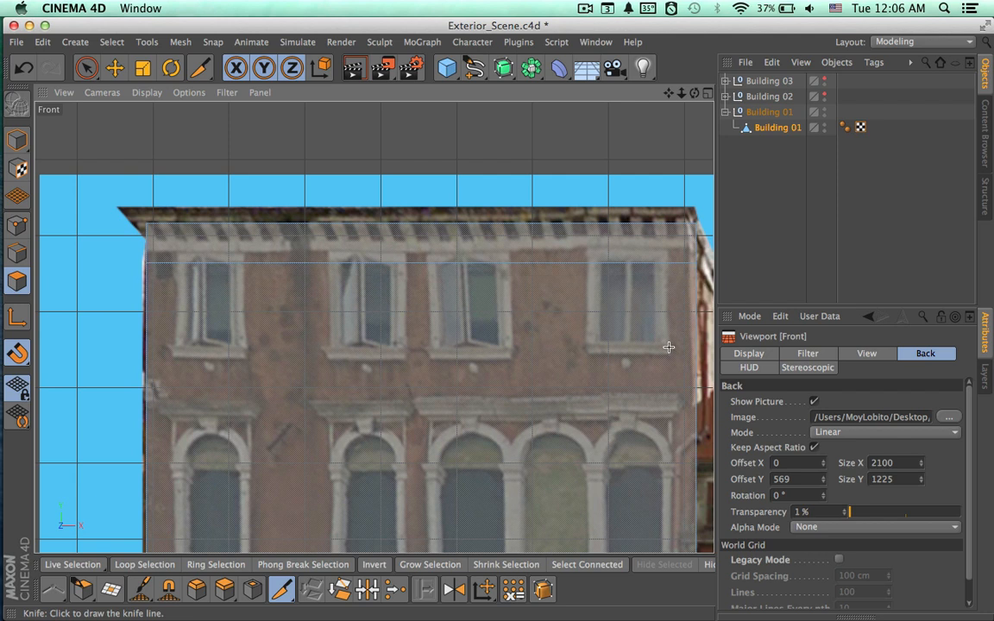
# Examine the loop cut around Building 01 in the Perspective view and the Knife's mode setting, then return to the full Front view.
pyautogui.click(708, 93)
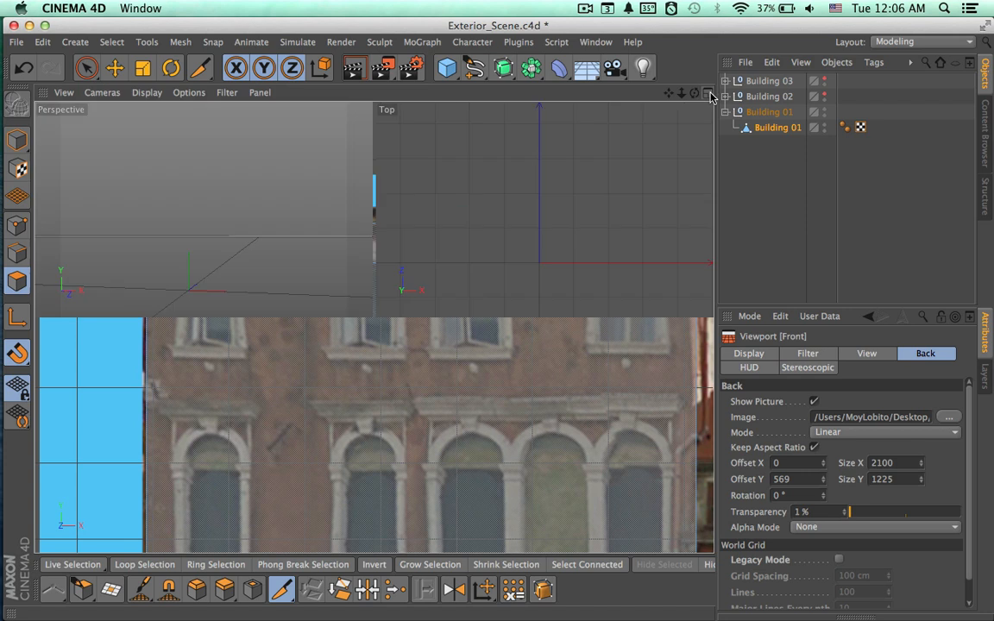
pyautogui.keyDown('alt'); pyautogui.moveTo(270, 259); pyautogui.dragTo(315, 269); pyautogui.keyUp('alt')
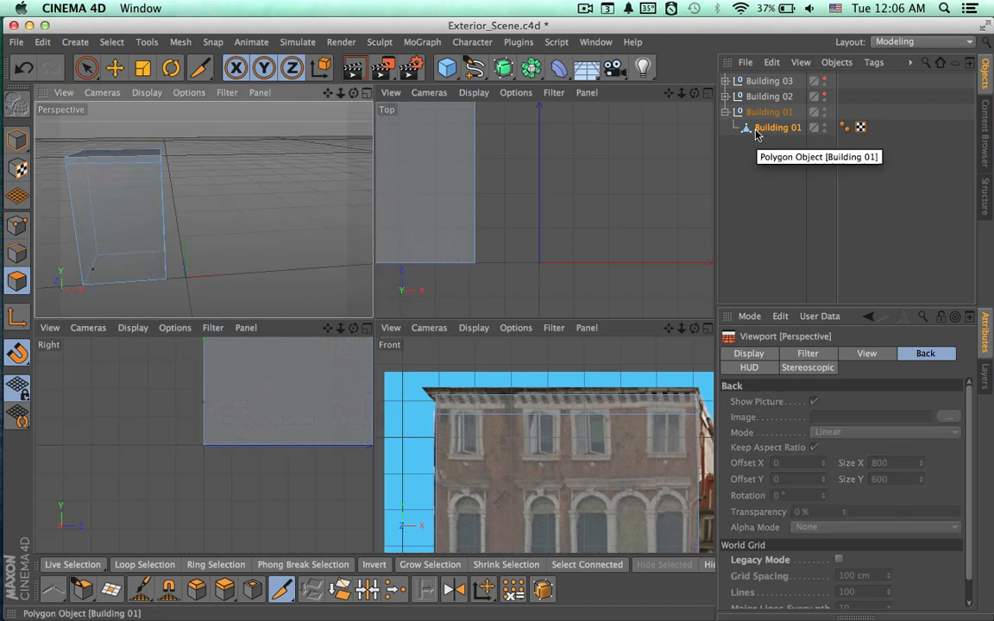
pyautogui.press('k')
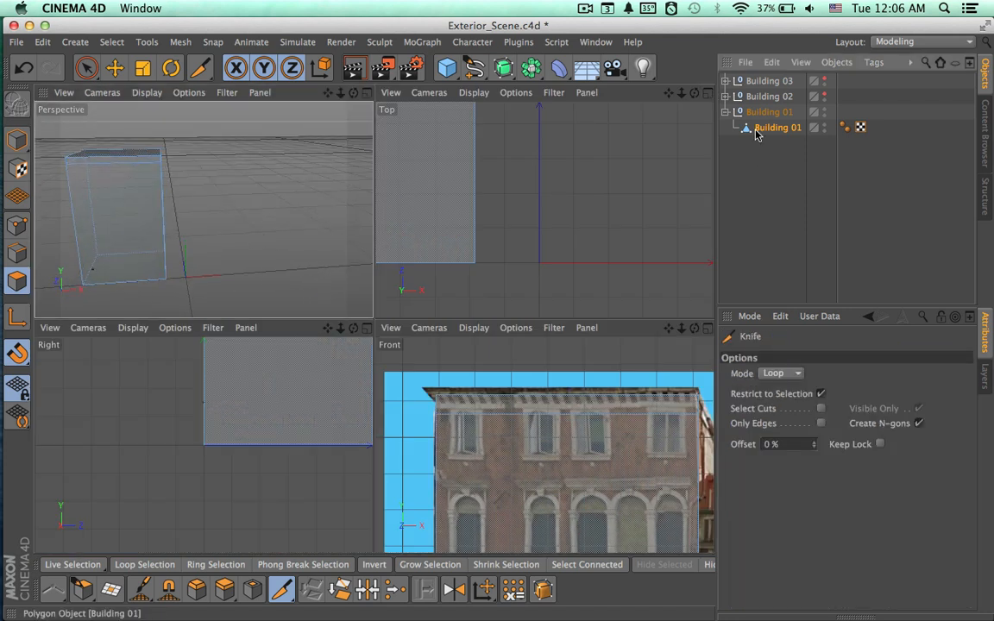
pyautogui.click(782, 378)
pyautogui.click(781, 378)
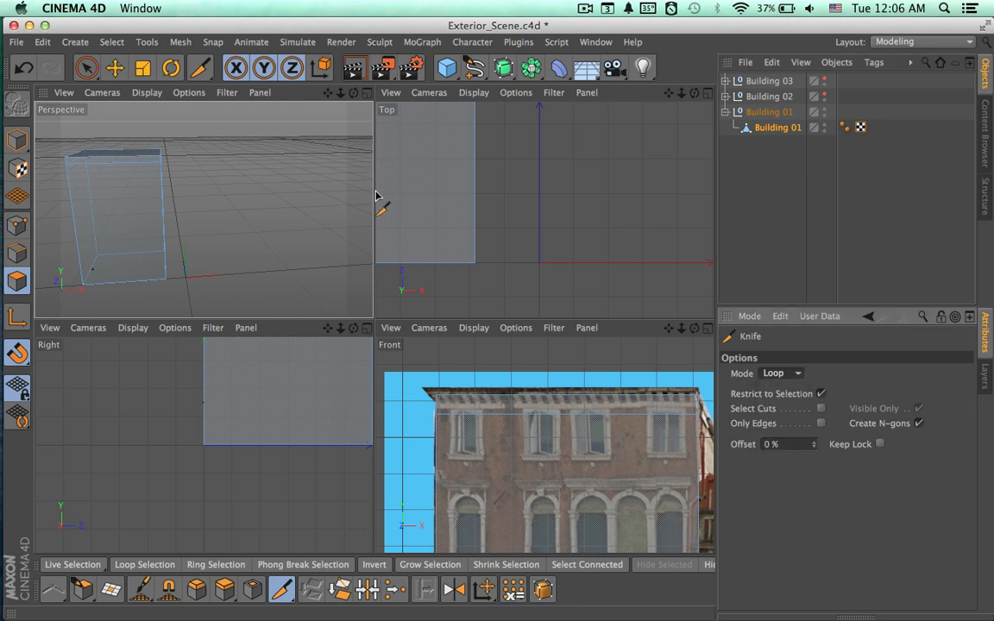
pyautogui.keyDown('alt'); pyautogui.moveTo(242, 194); pyautogui.dragTo(271, 209, button='middle'); pyautogui.keyUp('alt')
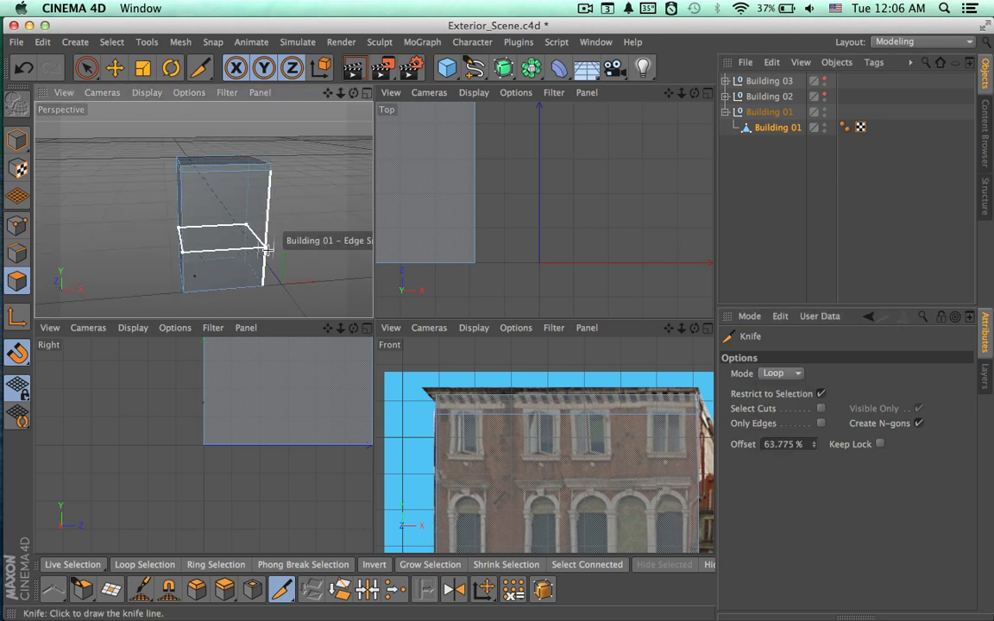
pyautogui.click(706, 328)
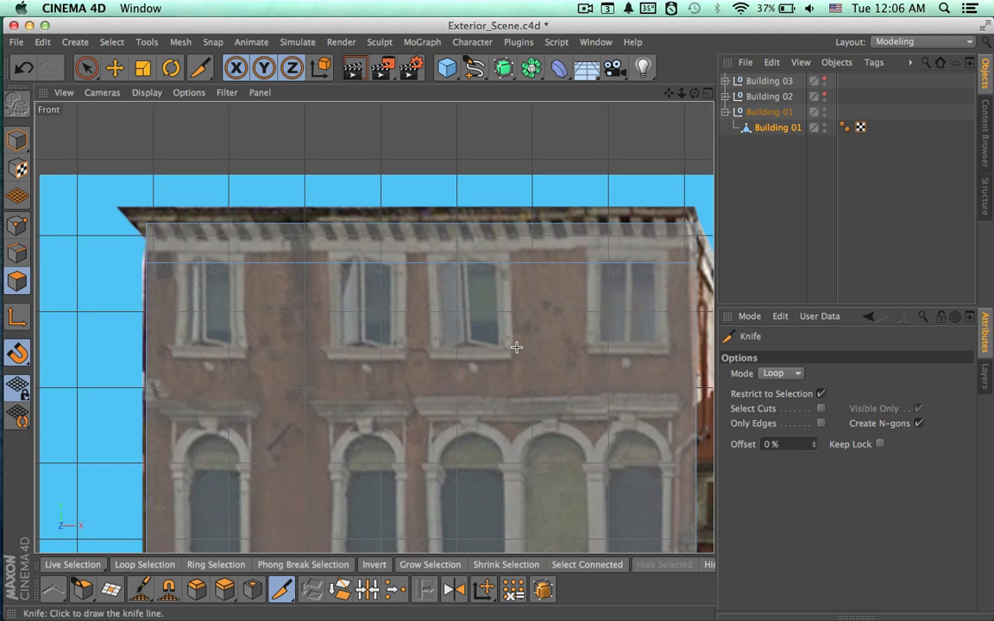
# Make horizontal loop cuts around Building 01 at the top-floor window sills, the arch spring line and the arched windows' sills.
pyautogui.click(693, 344)
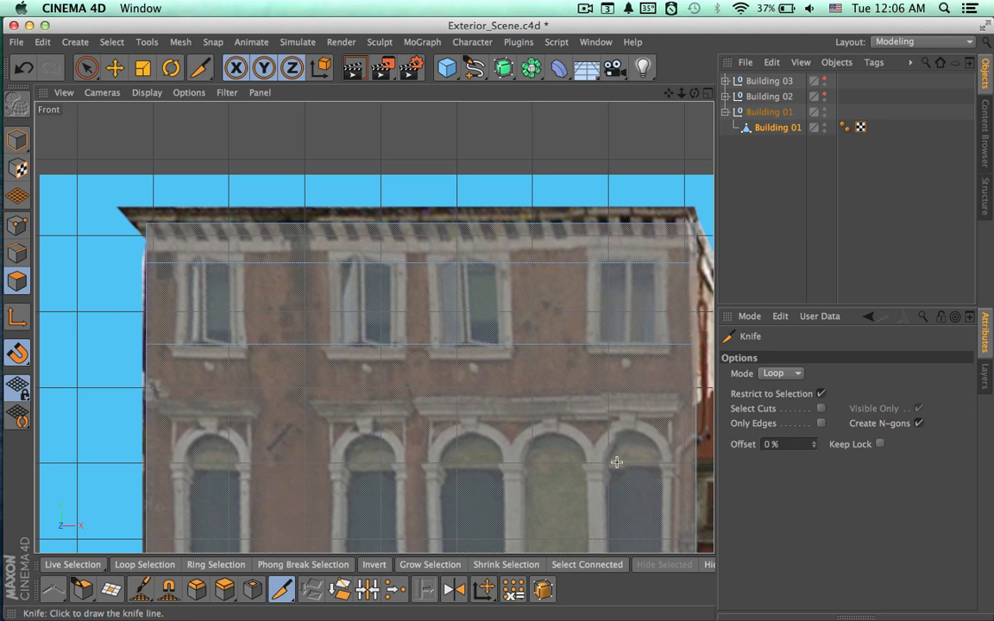
pyautogui.keyDown('alt'); pyautogui.moveTo(611, 457); pyautogui.dragTo(518, 227, button='middle'); pyautogui.keyUp('alt')
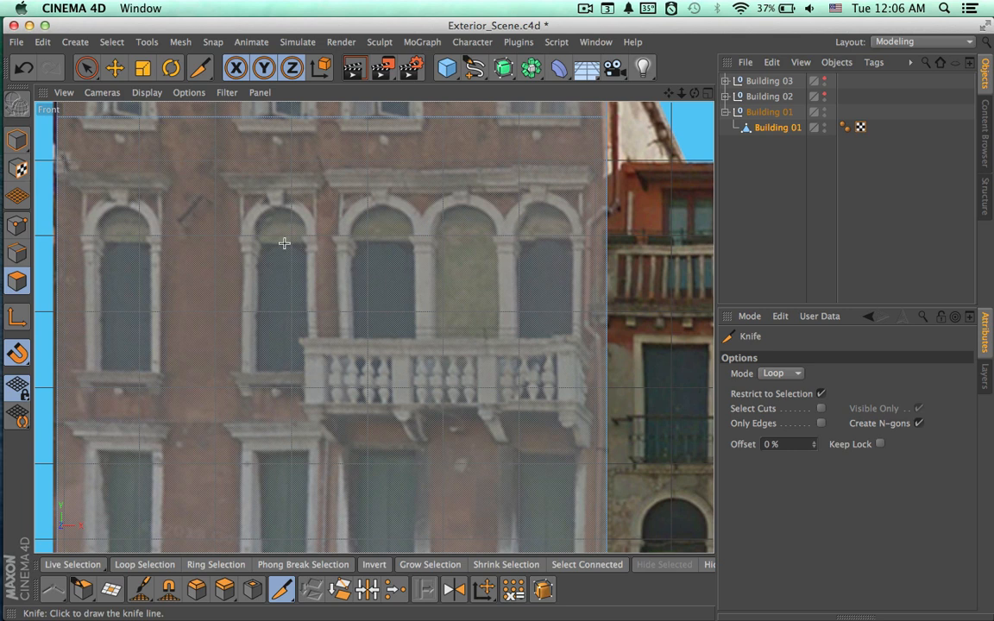
pyautogui.click(59, 242)
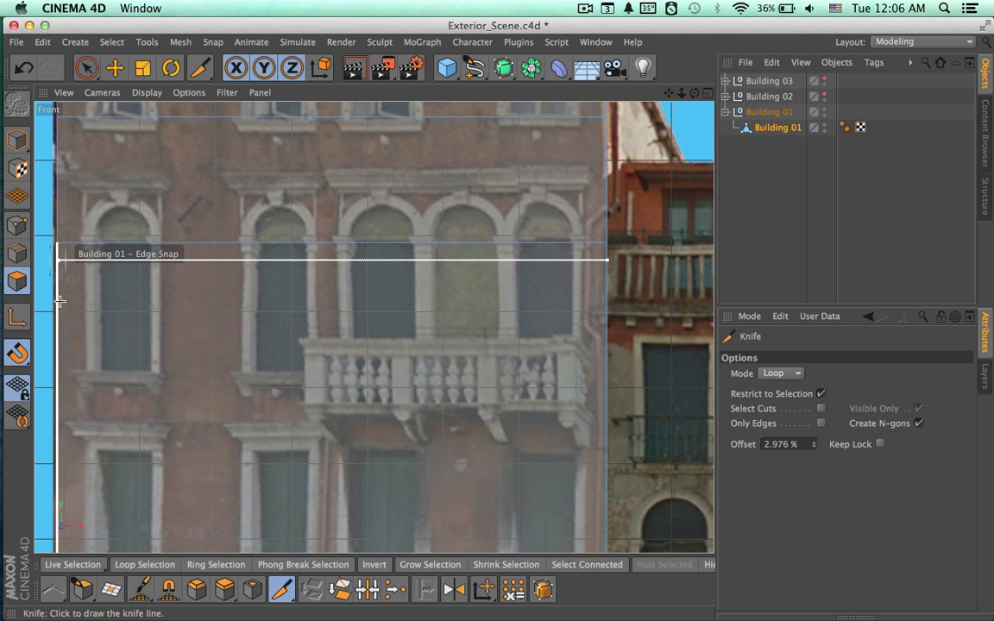
pyautogui.click(57, 371)
# Make loop cuts around Building 01 along the tops and bottoms of the windows on the floor below the balcony.
pyautogui.keyDown('alt'); pyautogui.moveTo(321, 445); pyautogui.dragTo(366, 229, button='middle'); pyautogui.keyUp('alt')
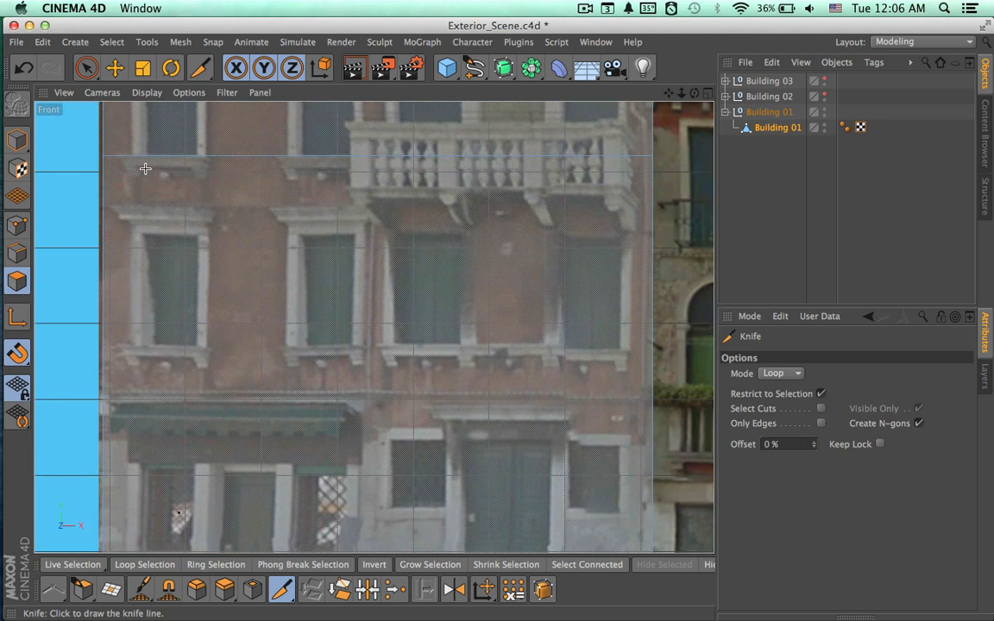
pyautogui.click(103, 231)
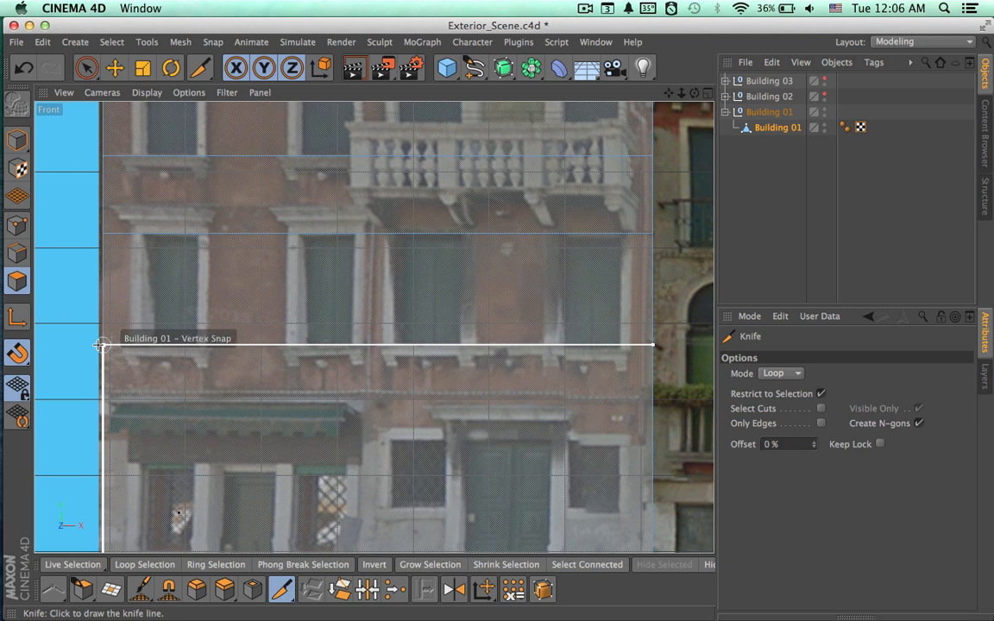
pyautogui.click(99, 344)
# Make ground-floor loop cuts around Building 01 at the top of the large green door and the small windows' bottom edge.
pyautogui.keyDown('alt'); pyautogui.moveTo(355, 437); pyautogui.dragTo(370, 234, button='middle'); pyautogui.keyUp('alt')
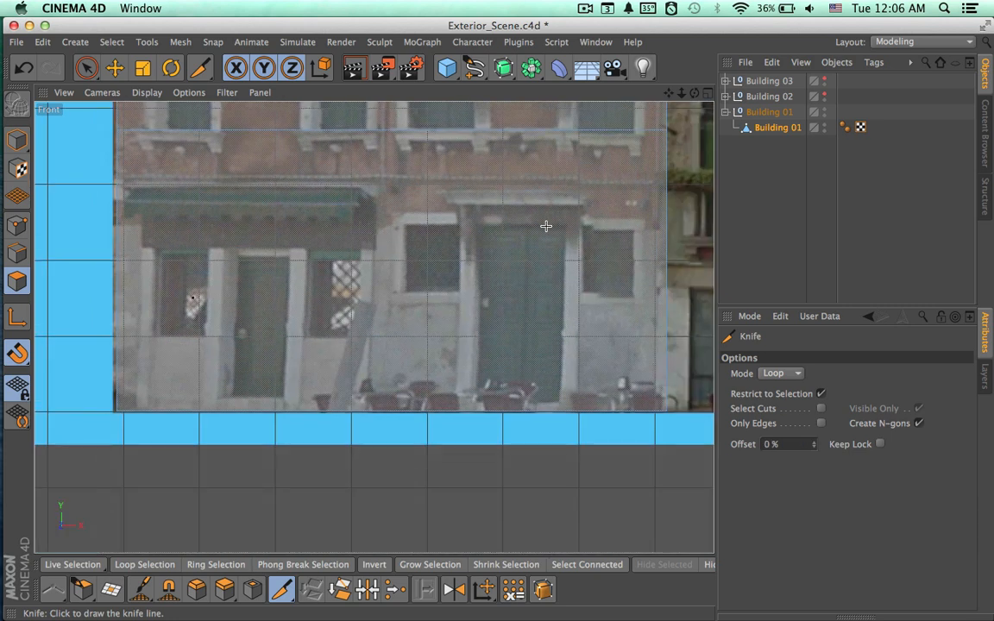
pyautogui.click(662, 224)
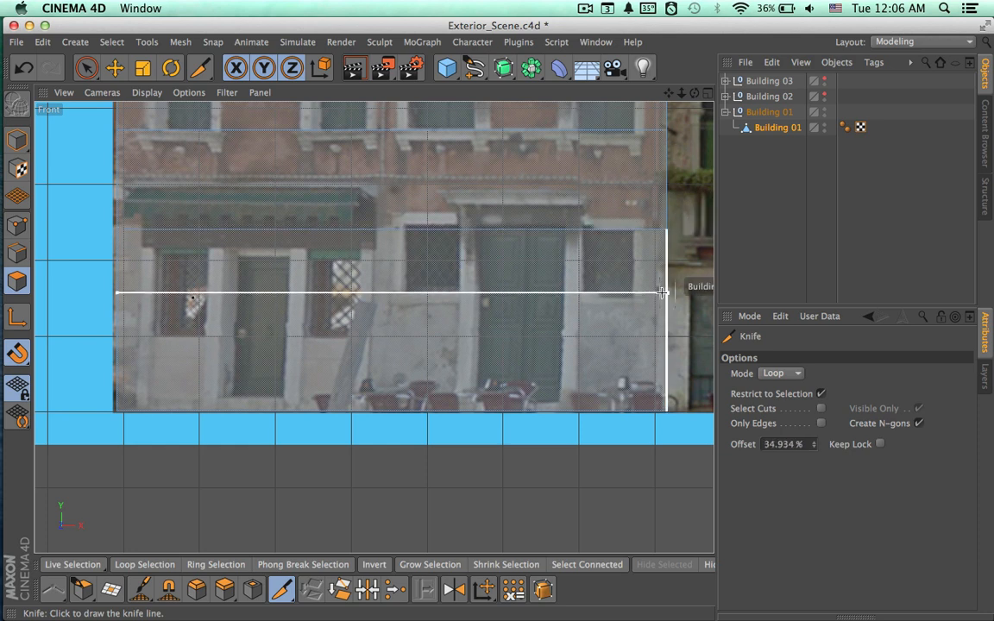
pyautogui.click(663, 293)
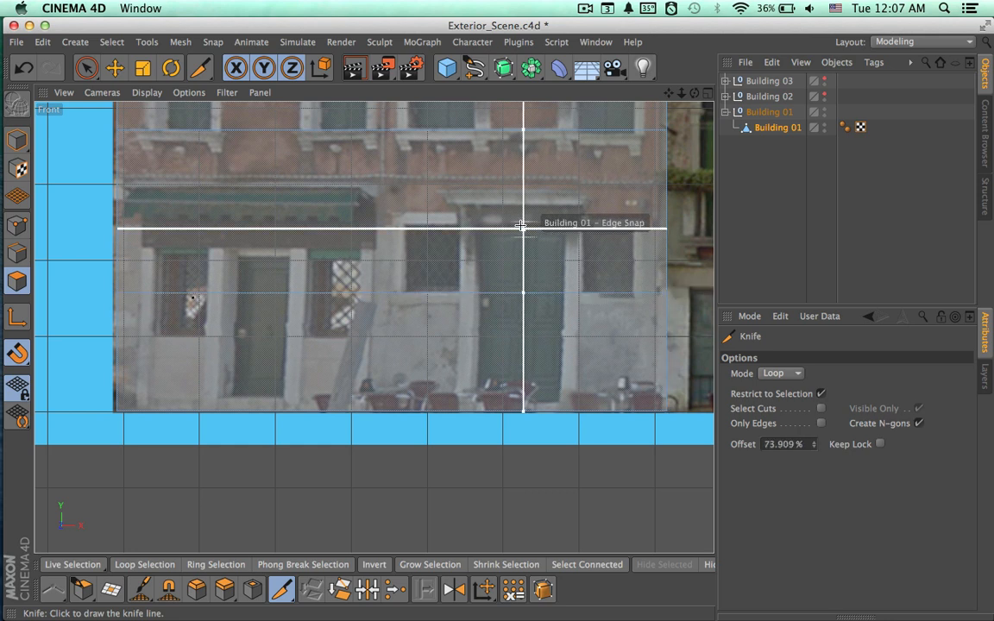
# Add a cube primitive to the scene, turn Use Color on and set its display color to pure red.
pyautogui.keyDown('alt'); pyautogui.moveTo(524, 222); pyautogui.dragTo(535, 455, button='middle'); pyautogui.keyUp('alt')
pyautogui.keyDown('alt'); pyautogui.moveTo(535, 173); pyautogui.dragTo(535, 617, button='middle'); pyautogui.keyUp('alt')
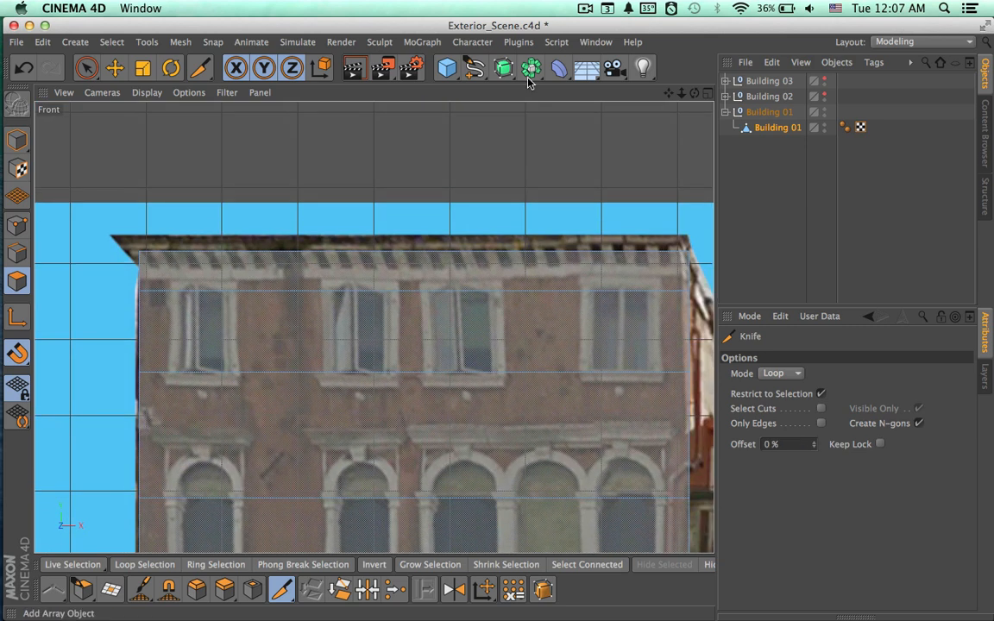
pyautogui.scroll(-3, 539, 239)
pyautogui.click(447, 69)
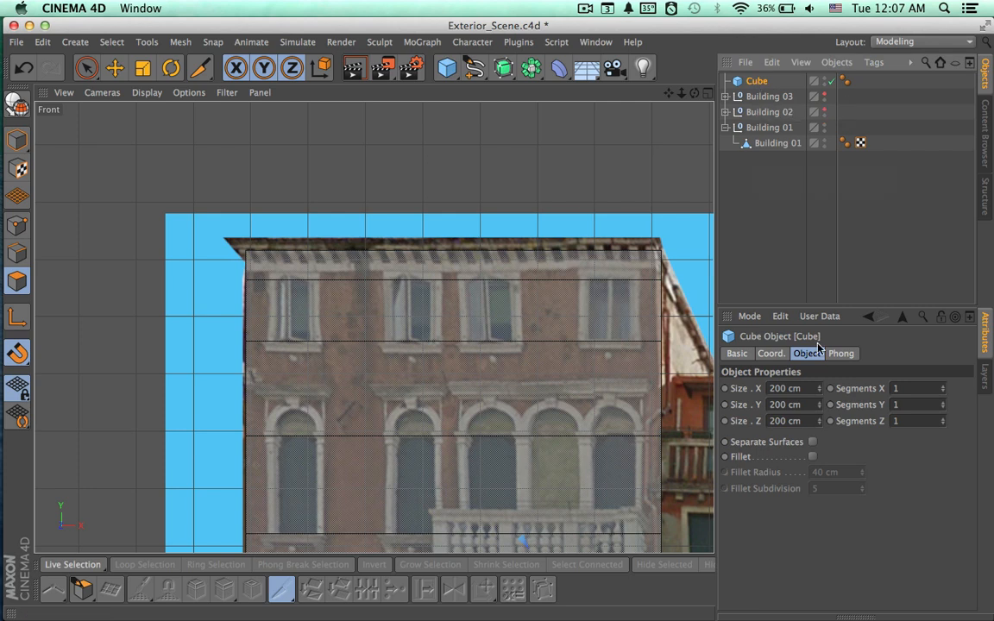
pyautogui.click(737, 355)
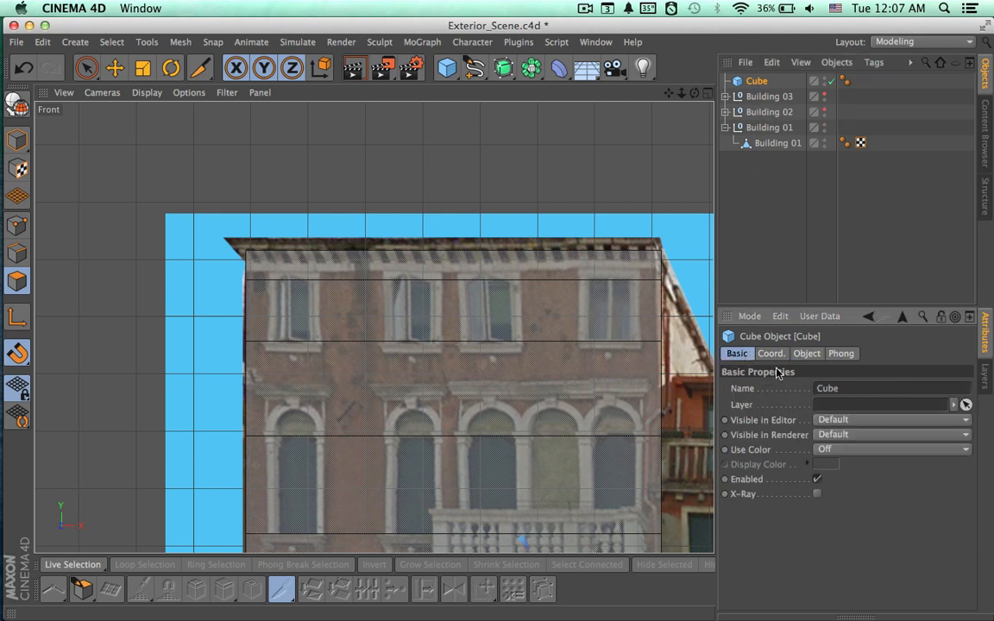
pyautogui.click(852, 449)
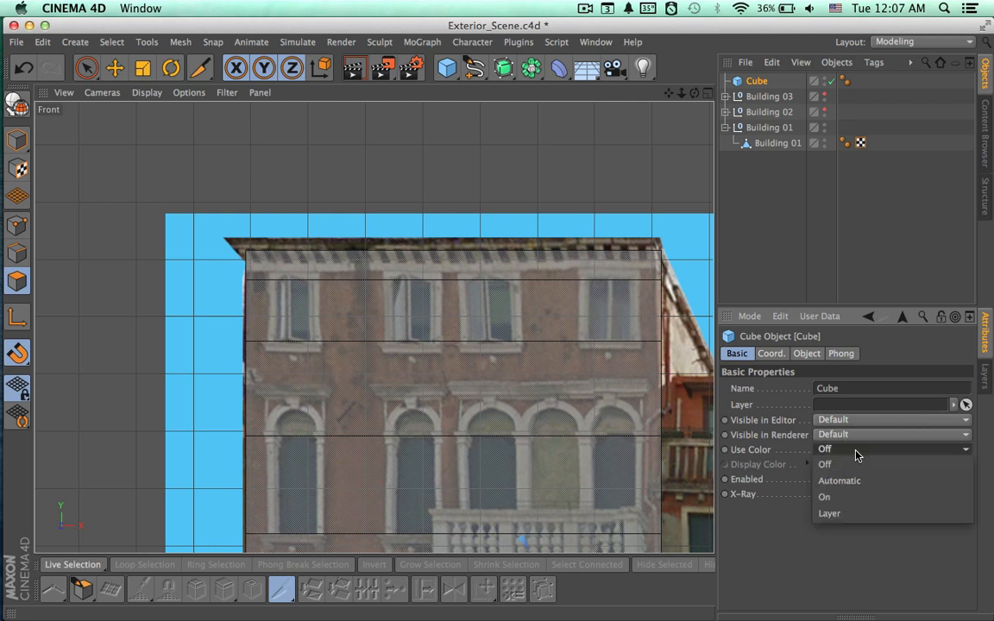
pyautogui.click(854, 494)
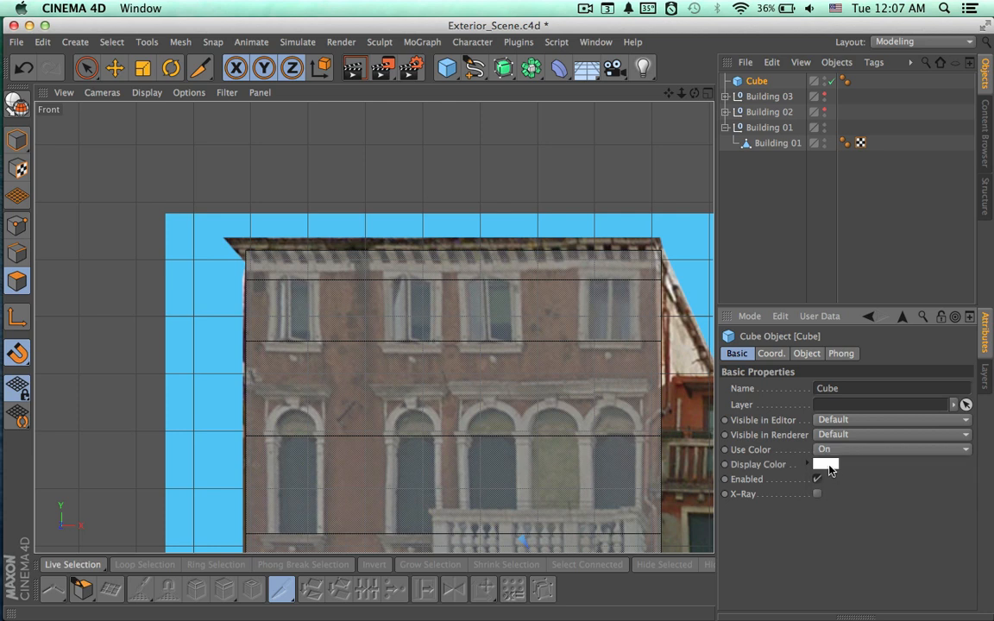
pyautogui.click(826, 464)
pyautogui.moveTo(831, 470); pyautogui.dragTo(867, 423)
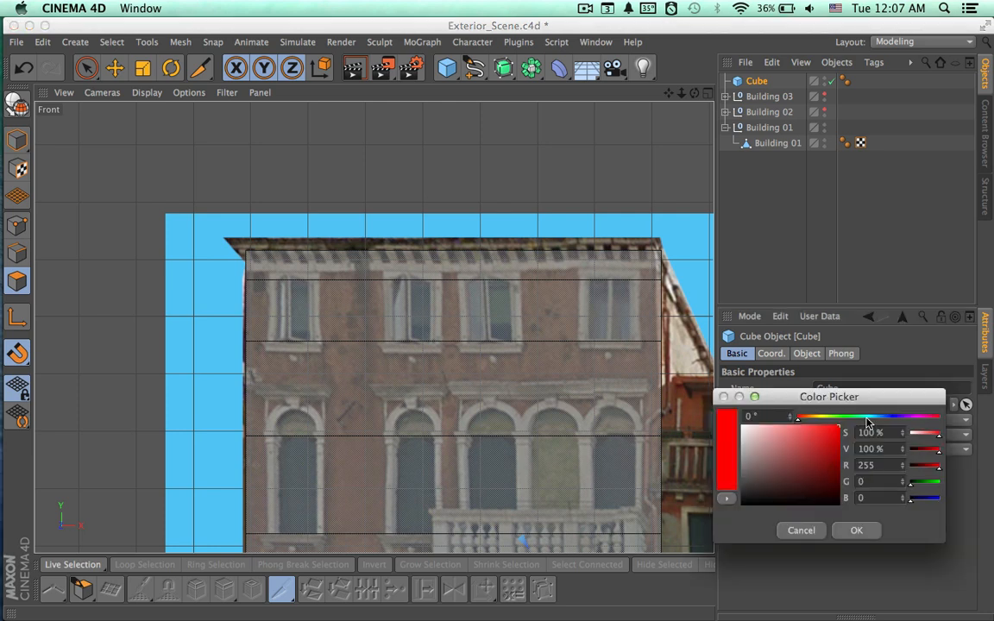
pyautogui.click(866, 534)
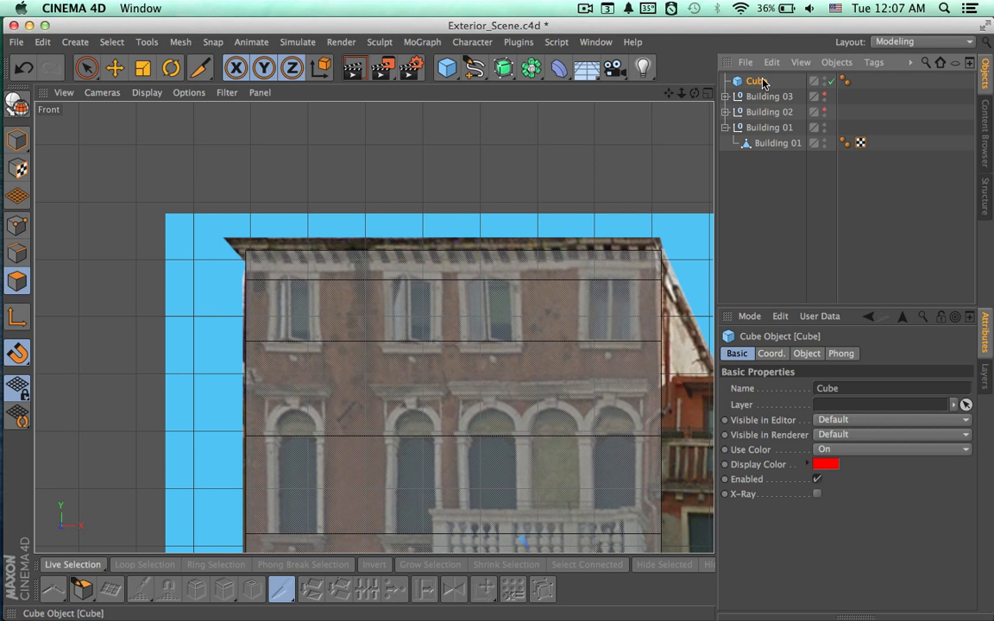
# Frame the cube in the Front view and try a darker red display color with a value of 64.078%.
pyautogui.press('o')
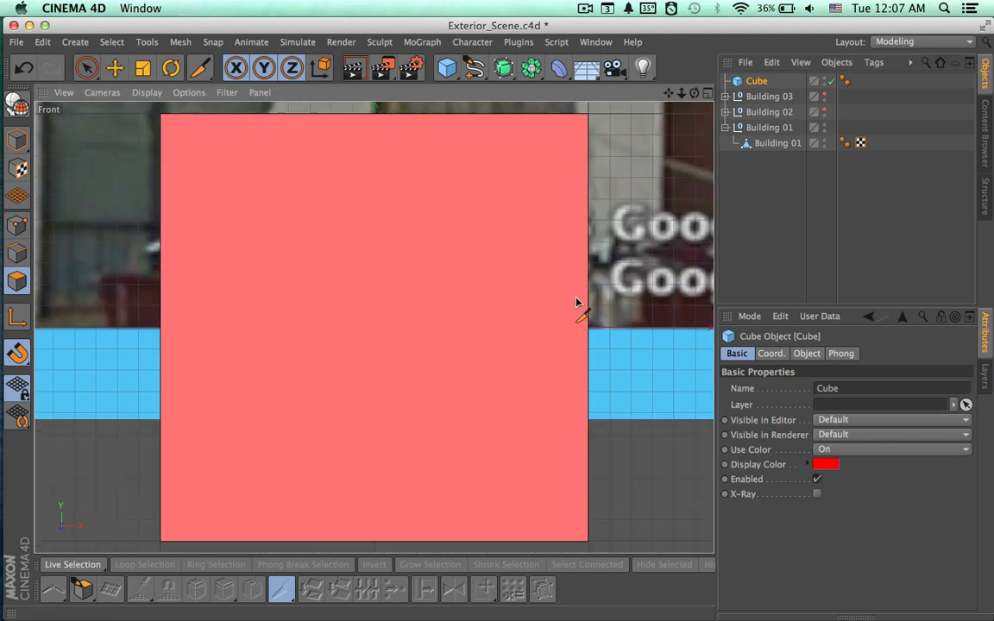
pyautogui.scroll(-5, 578, 302)
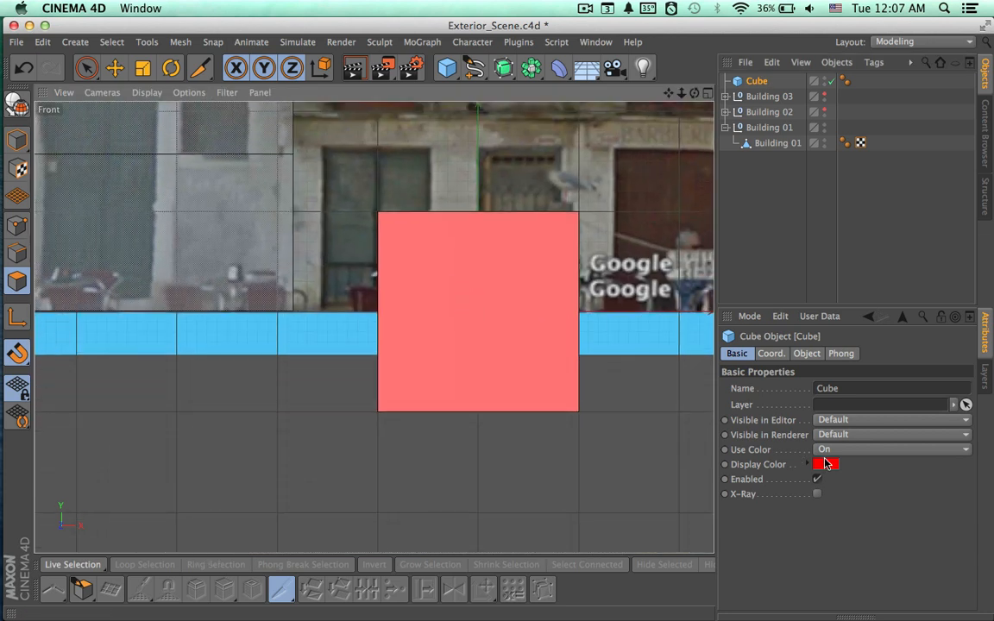
pyautogui.doubleClick(824, 459)
pyautogui.moveTo(824, 443); pyautogui.dragTo(839, 447)
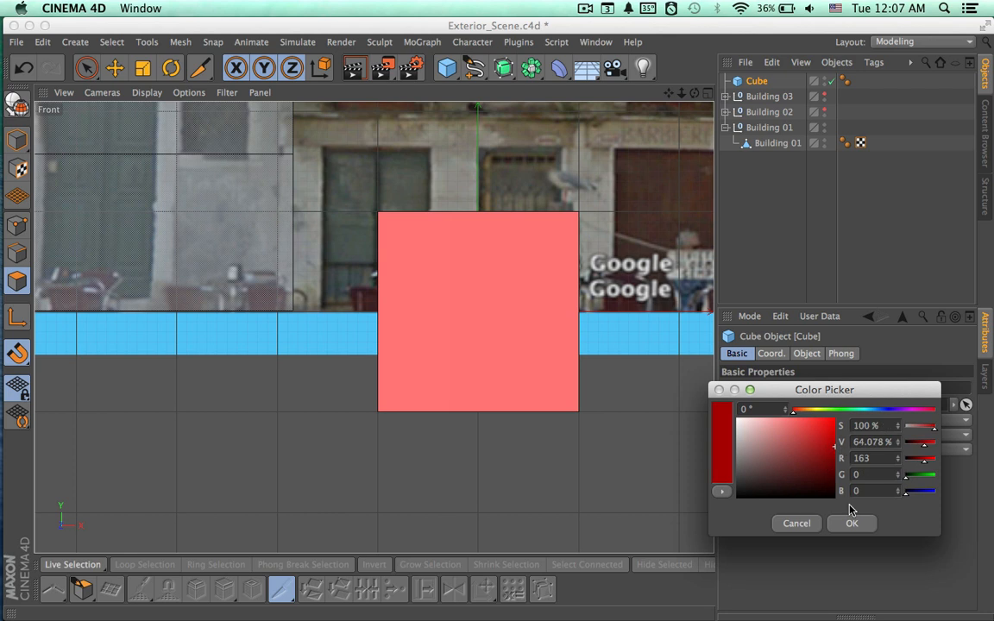
pyautogui.click(851, 523)
# Try a green display color on the cube with RGB 19, 148, 0.
pyautogui.doubleClick(824, 463)
pyautogui.click(826, 467)
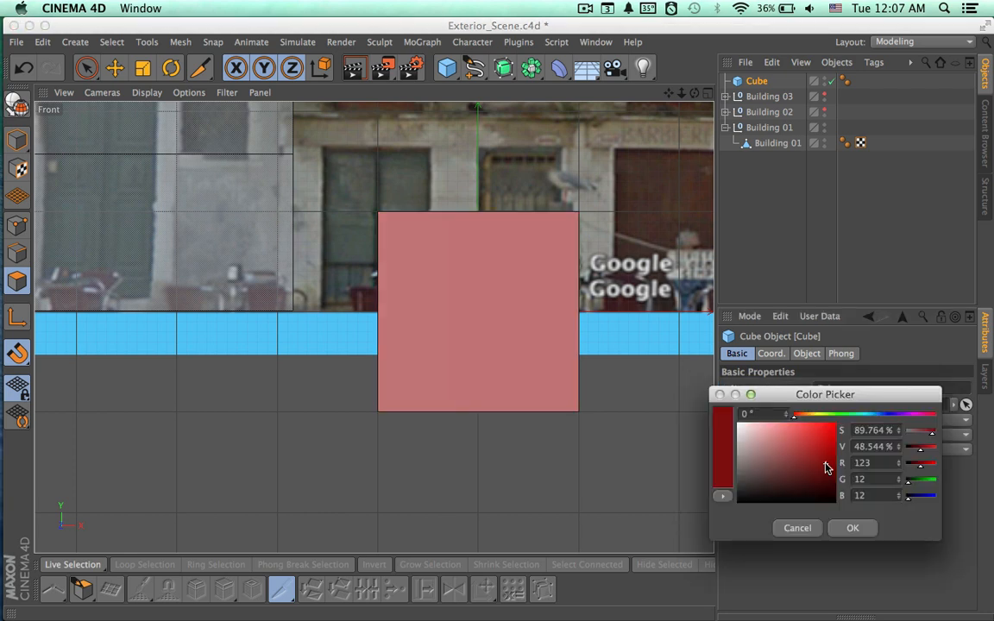
pyautogui.moveTo(830, 416); pyautogui.dragTo(839, 416)
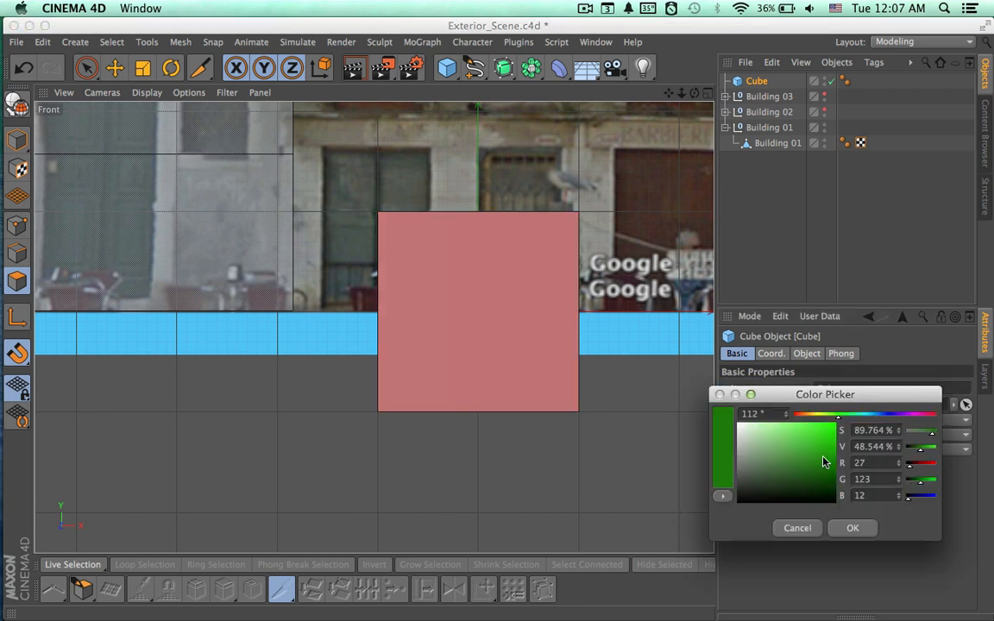
pyautogui.moveTo(824, 462)
pyautogui.mouseDown()
pyautogui.moveTo(839, 472)
pyautogui.moveTo(835, 456)
pyautogui.mouseUp()
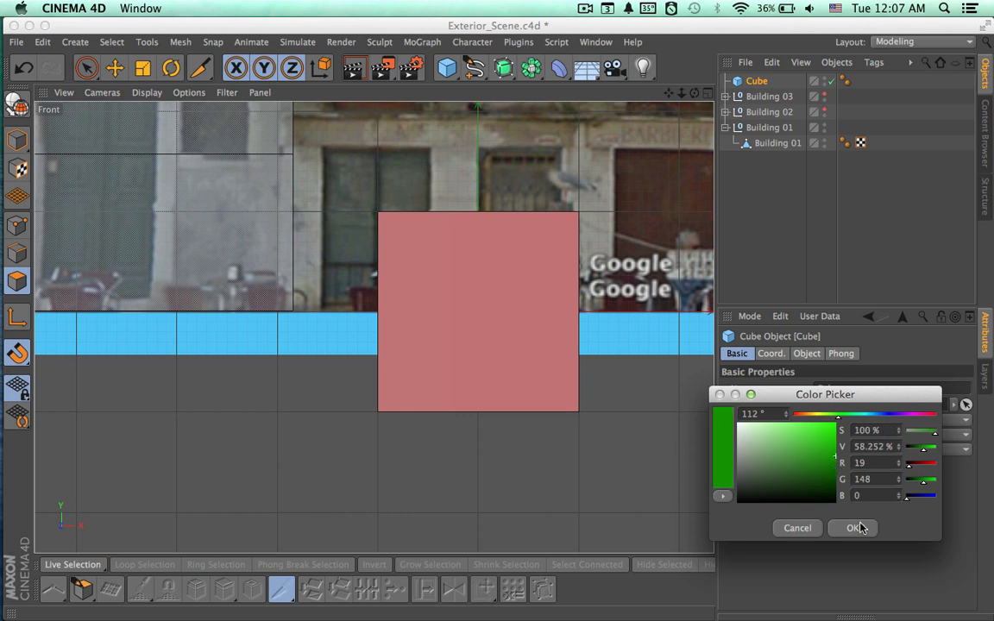
pyautogui.click(855, 529)
# Undo the green color change and restore the cube's display color to pure red.
pyautogui.scroll(-5, 696, 455)
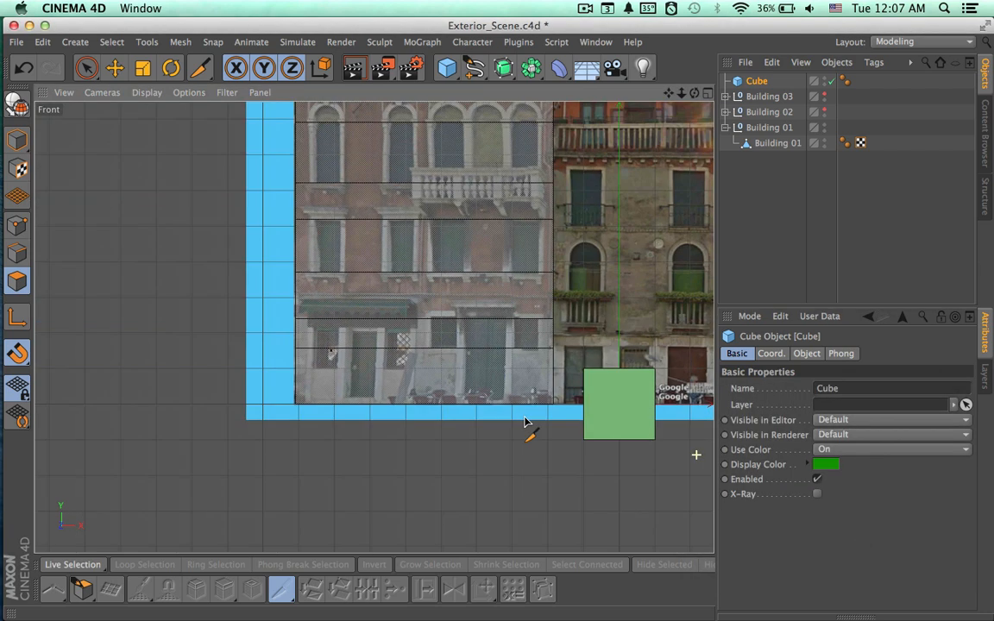
pyautogui.keyDown('alt'); pyautogui.moveTo(522, 417); pyautogui.dragTo(404, 413, button='middle'); pyautogui.keyUp('alt')
pyautogui.keyDown('alt'); pyautogui.moveTo(506, 426); pyautogui.dragTo(393, 400, button='right'); pyautogui.keyUp('alt')
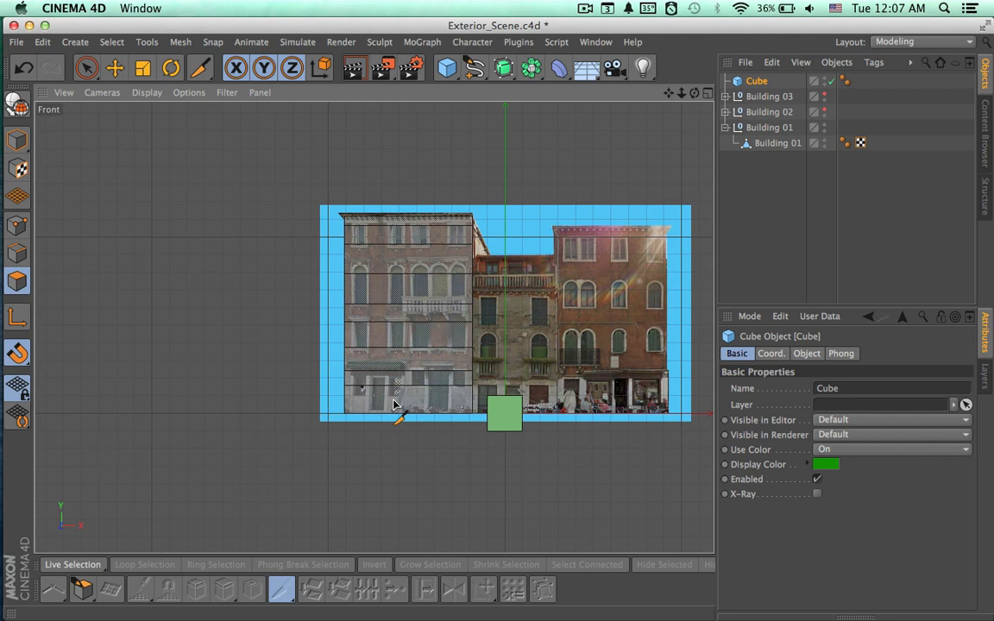
pyautogui.press('super+z')
pyautogui.click(831, 466)
pyautogui.click(857, 526)
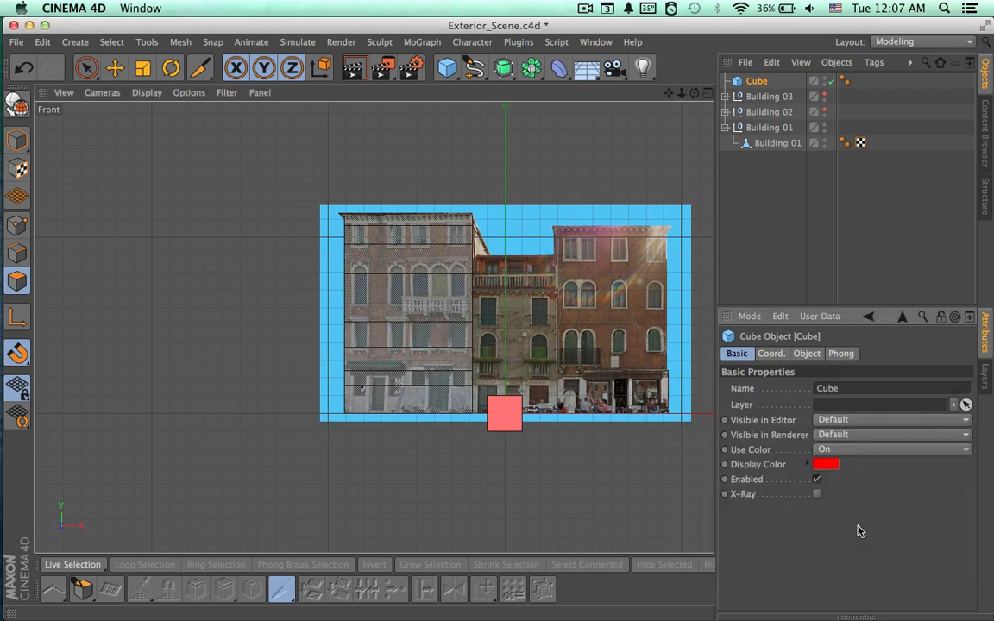
# Rename the cube to RULER and switch its renderer visibility off.
pyautogui.doubleClick(758, 82)
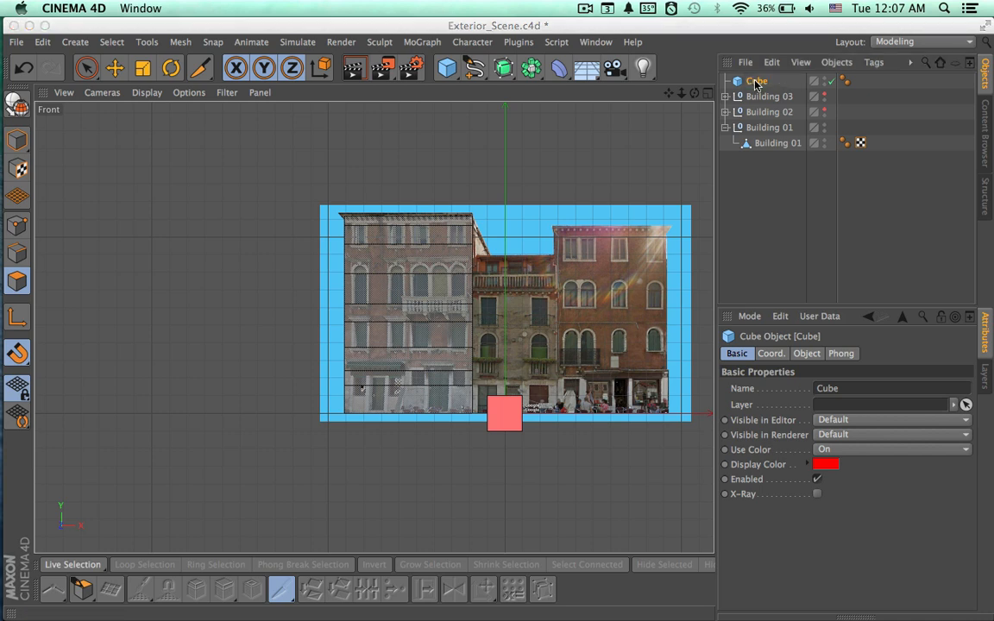
pyautogui.write('RULER')
pyautogui.press('Return')
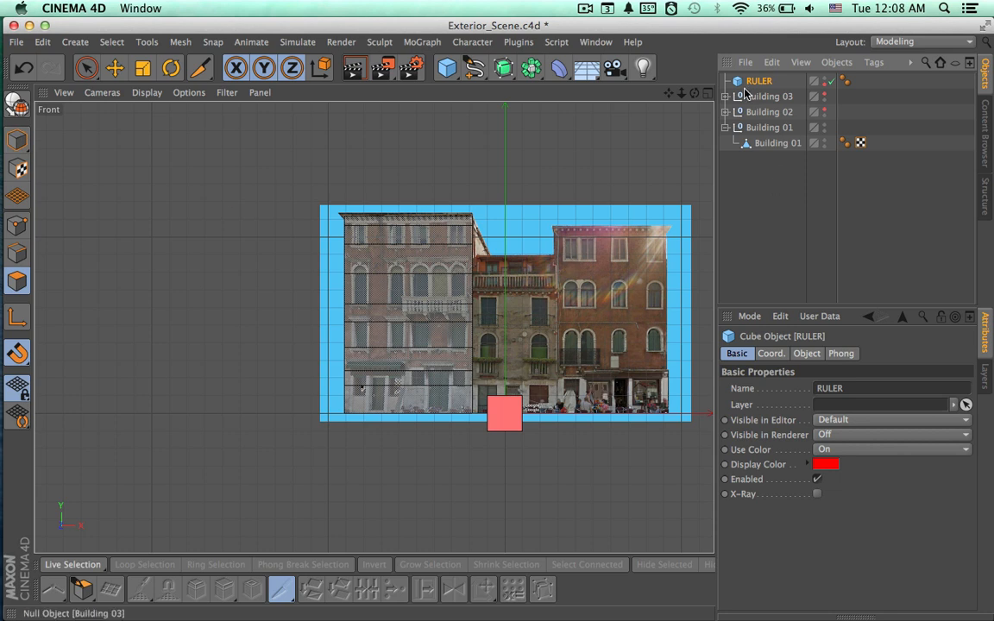
# Move the RULER cube from the scene origin up to Building 01's roofline in the Front view.
pyautogui.press('space')
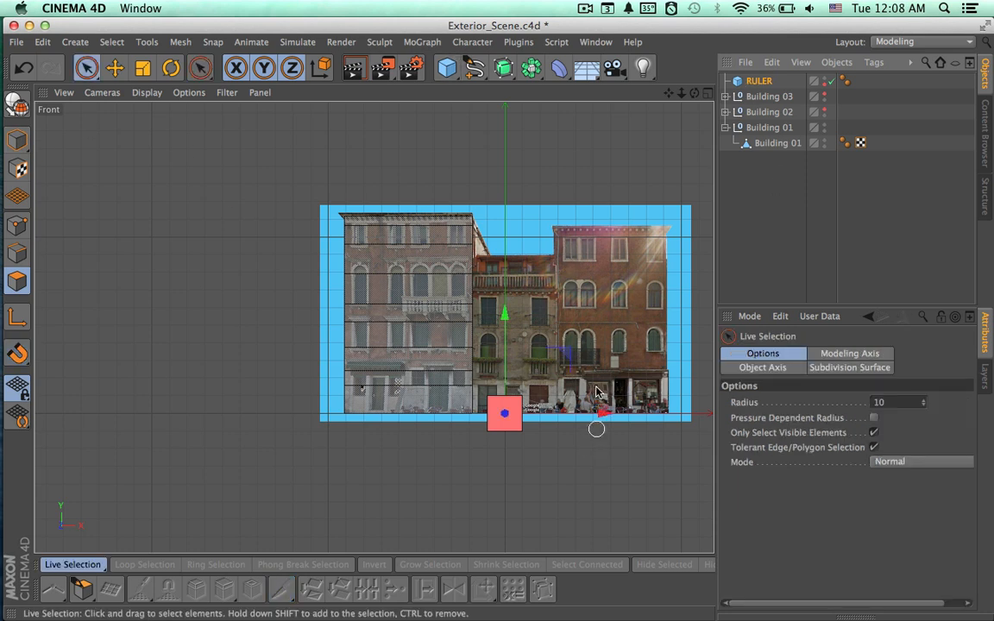
pyautogui.moveTo(505, 413); pyautogui.dragTo(396, 218)
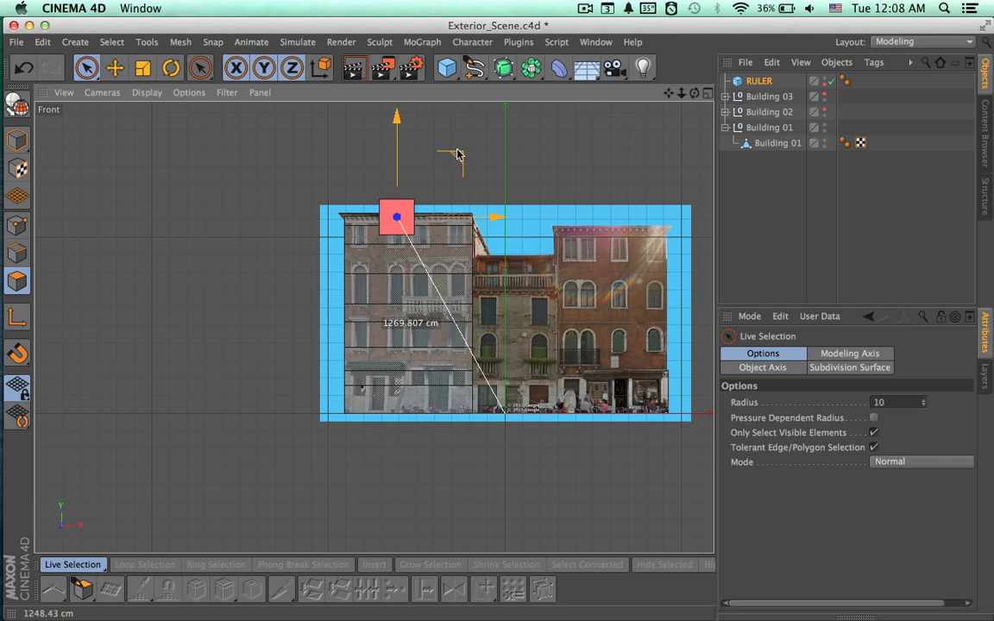
pyautogui.scroll(8, 373, 185)
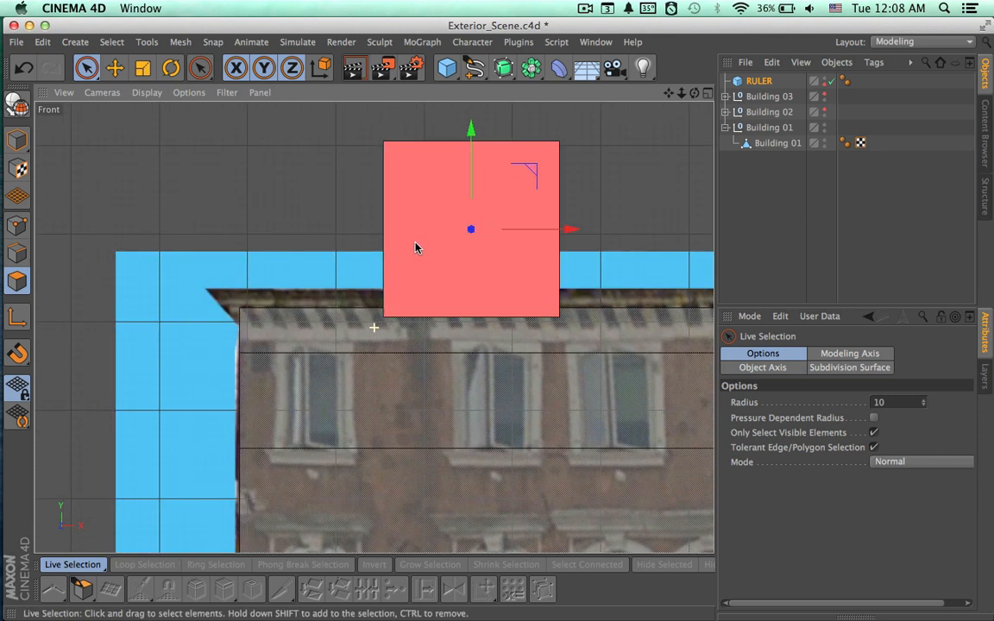
pyautogui.keyDown('alt'); pyautogui.moveTo(415, 248); pyautogui.dragTo(415, 257, button='middle'); pyautogui.keyUp('alt')
# In Model mode, narrow the RULER cube along X to less than half its width and reposition it over the roof cornice.
pyautogui.click(18, 140)
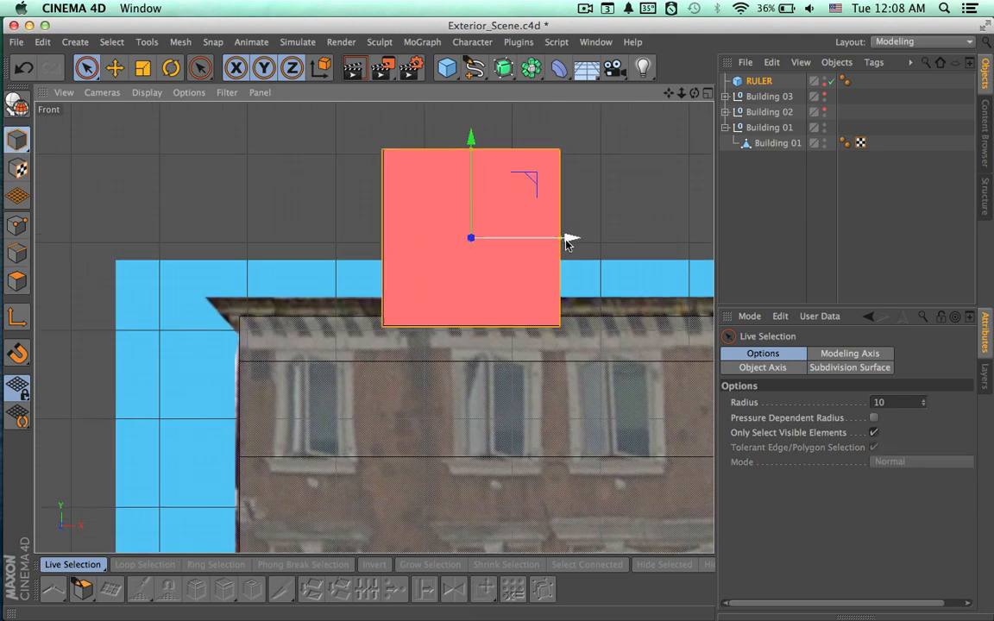
pyautogui.moveTo(559, 242); pyautogui.dragTo(509, 240)
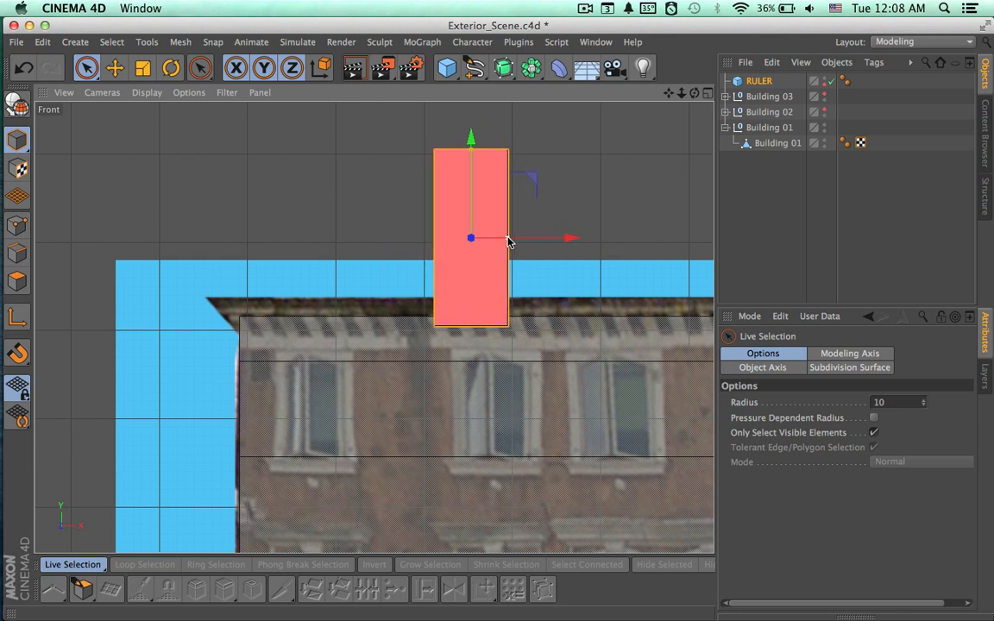
pyautogui.moveTo(528, 179); pyautogui.dragTo(570, 231)
pyautogui.scroll(5, 592, 303)
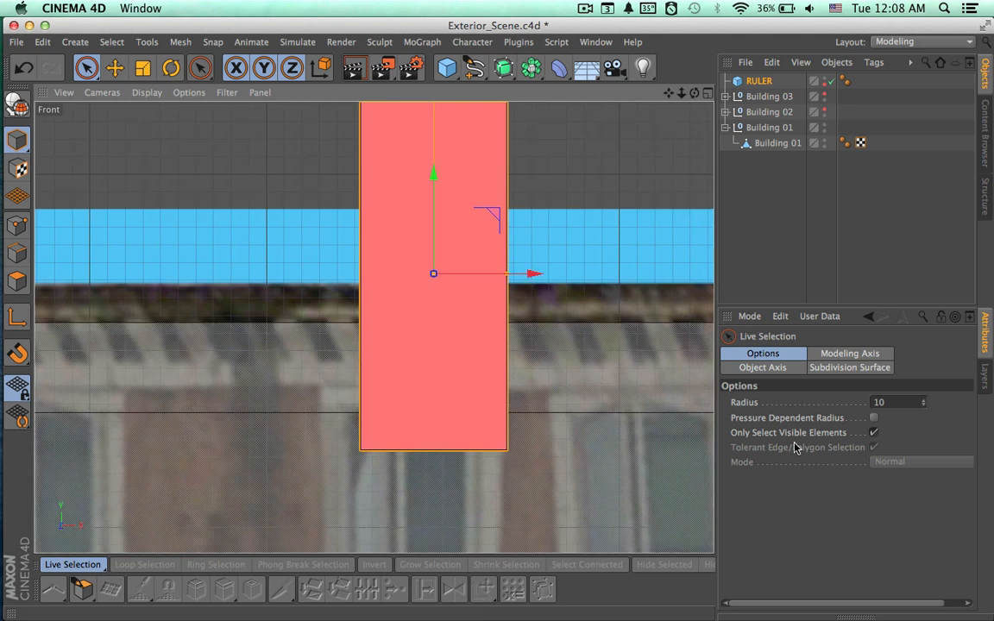
# Enable X-Ray on the RULER cube and narrow it further along X against the cornice brackets in the photo.
pyautogui.click(759, 81)
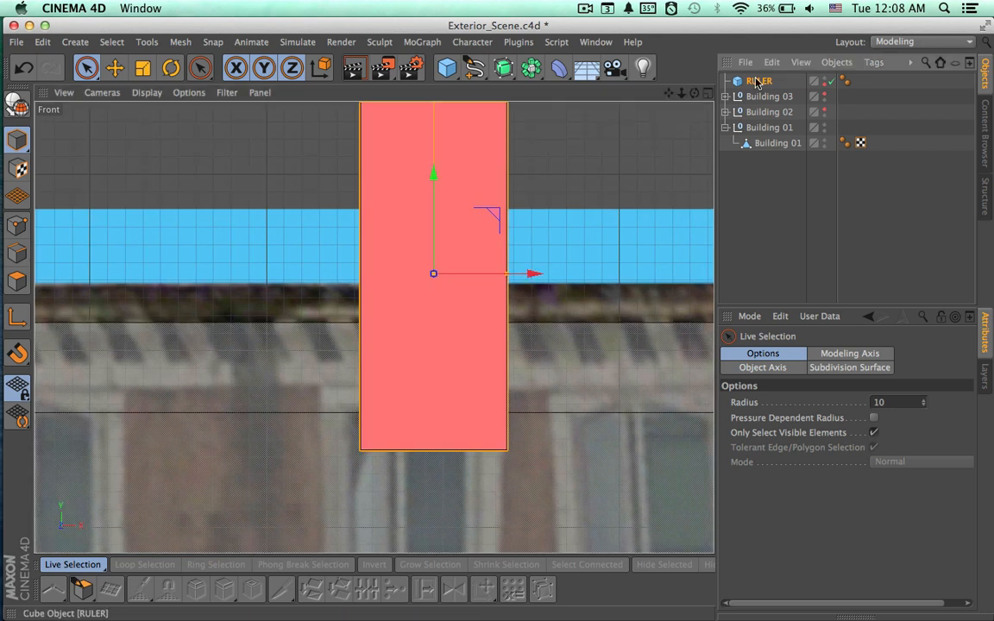
pyautogui.click(817, 495)
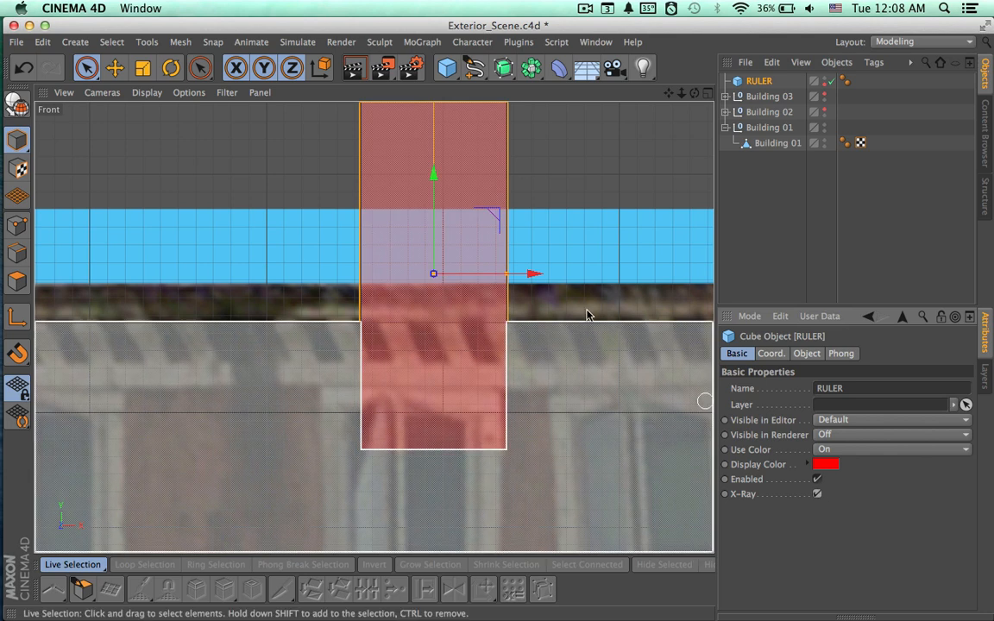
pyautogui.moveTo(507, 274); pyautogui.dragTo(483, 275)
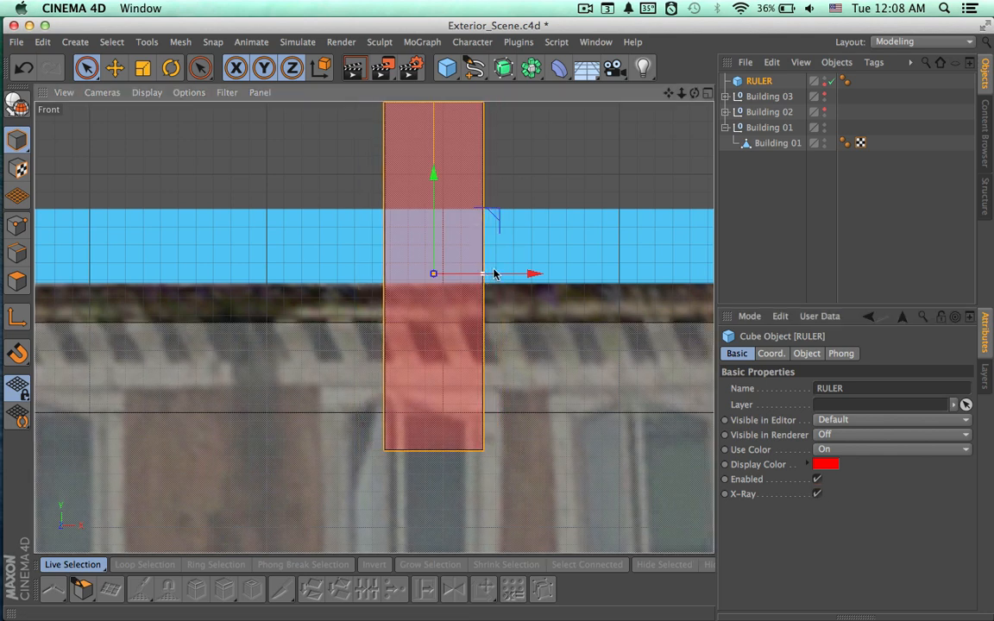
# Lower the RULER cube onto the top-floor window beneath it and widen it along X to match the window opening.
pyautogui.keyDown('alt'); pyautogui.moveTo(540, 246); pyautogui.dragTo(569, 151, button='middle'); pyautogui.keyUp('alt')
pyautogui.keyDown('alt'); pyautogui.moveTo(595, 264); pyautogui.dragTo(561, 253, button='right'); pyautogui.keyUp('alt')
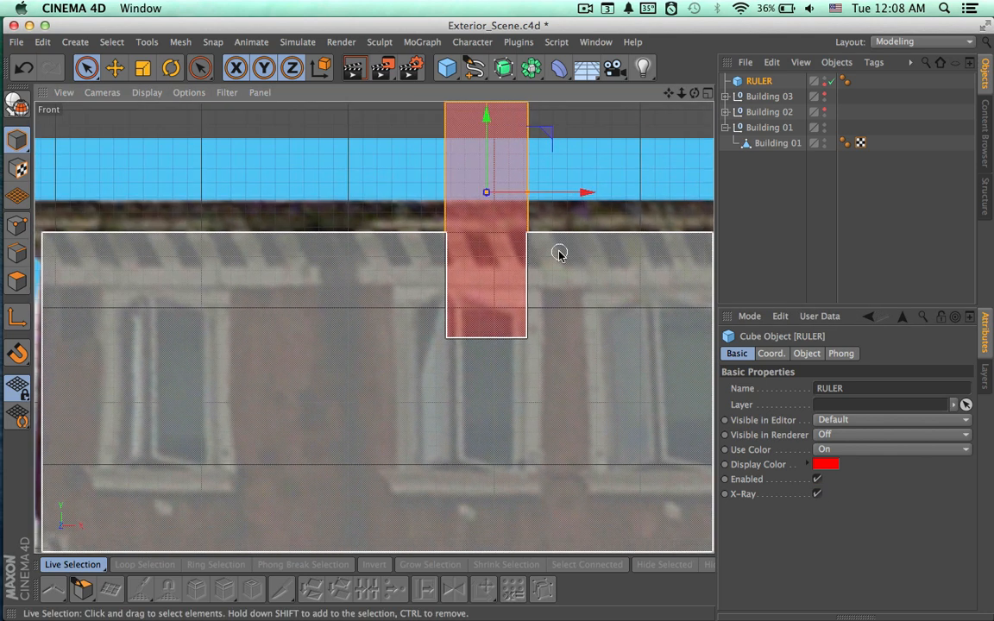
pyautogui.keyDown('alt'); pyautogui.moveTo(561, 282); pyautogui.dragTo(531, 252, button='middle'); pyautogui.keyUp('alt')
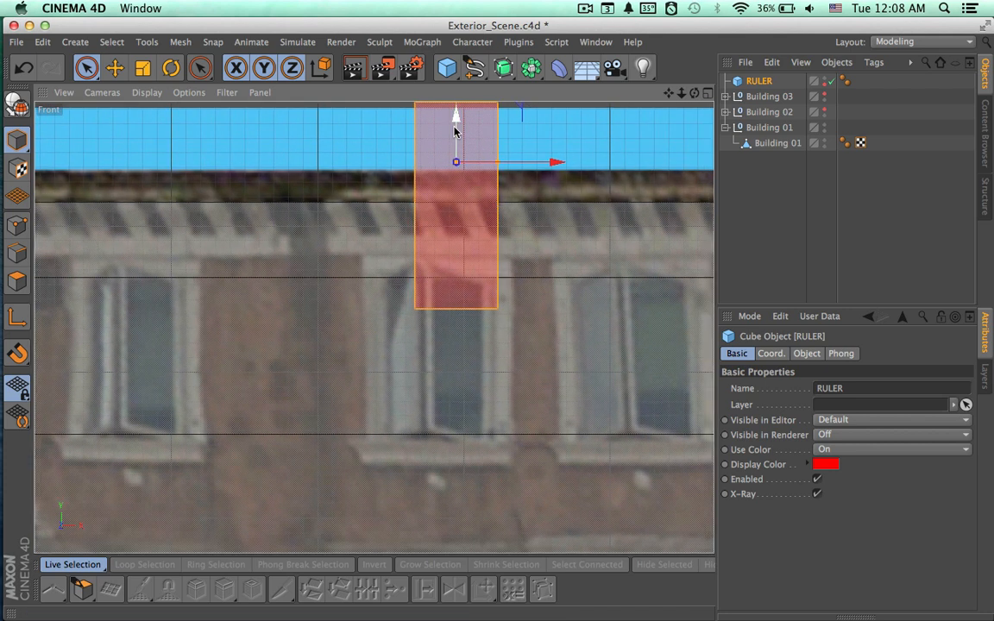
pyautogui.keyDown('alt'); pyautogui.moveTo(520, 122); pyautogui.dragTo(518, 146, button='middle'); pyautogui.keyUp('alt')
pyautogui.moveTo(516, 127); pyautogui.dragTo(500, 234)
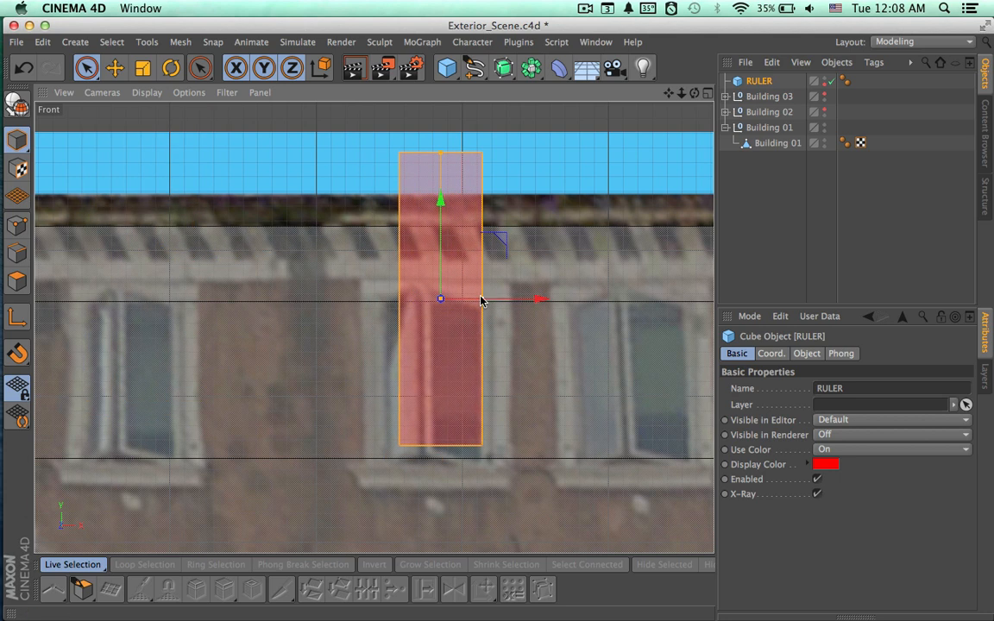
pyautogui.moveTo(486, 299); pyautogui.dragTo(491, 302)
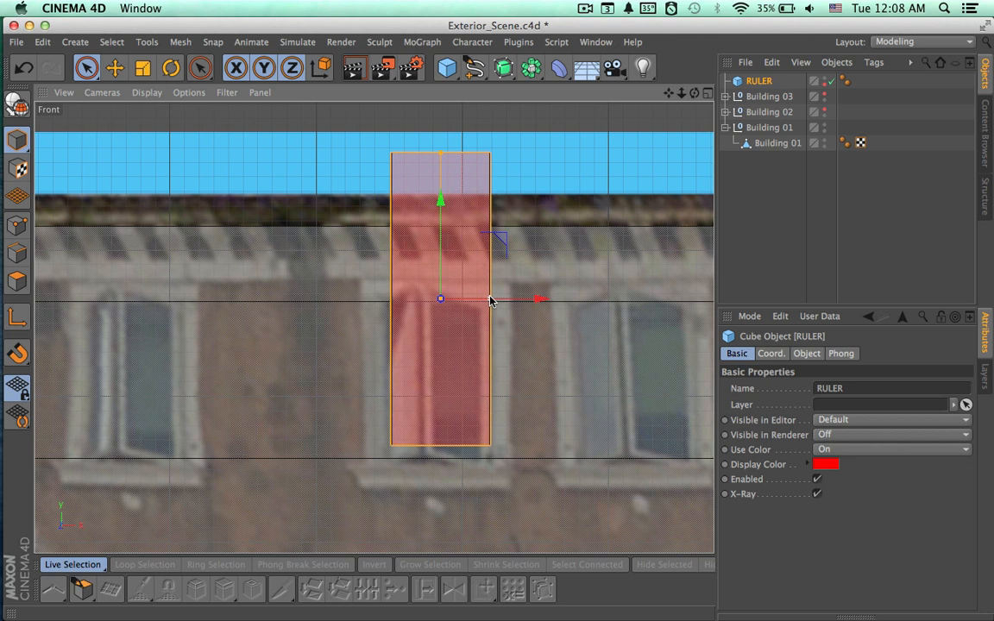
# Compare the RULER cube with the leftmost top-floor window, then place it over the cornice above the rightmost window.
pyautogui.moveTo(503, 242); pyautogui.dragTo(190, 221)
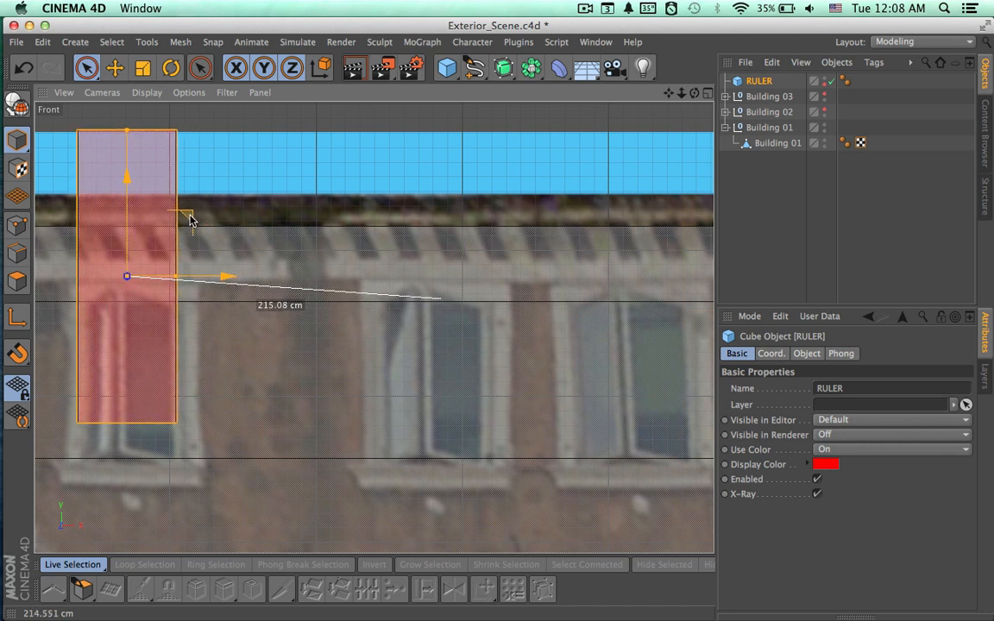
pyautogui.keyDown('alt'); pyautogui.moveTo(366, 326); pyautogui.dragTo(443, 317, button='middle'); pyautogui.keyUp('alt')
pyautogui.keyDown('alt'); pyautogui.moveTo(440, 336); pyautogui.dragTo(302, 341, button='right'); pyautogui.keyUp('alt')
pyautogui.keyDown('alt'); pyautogui.moveTo(451, 396); pyautogui.dragTo(218, 375, button='middle'); pyautogui.keyUp('alt')
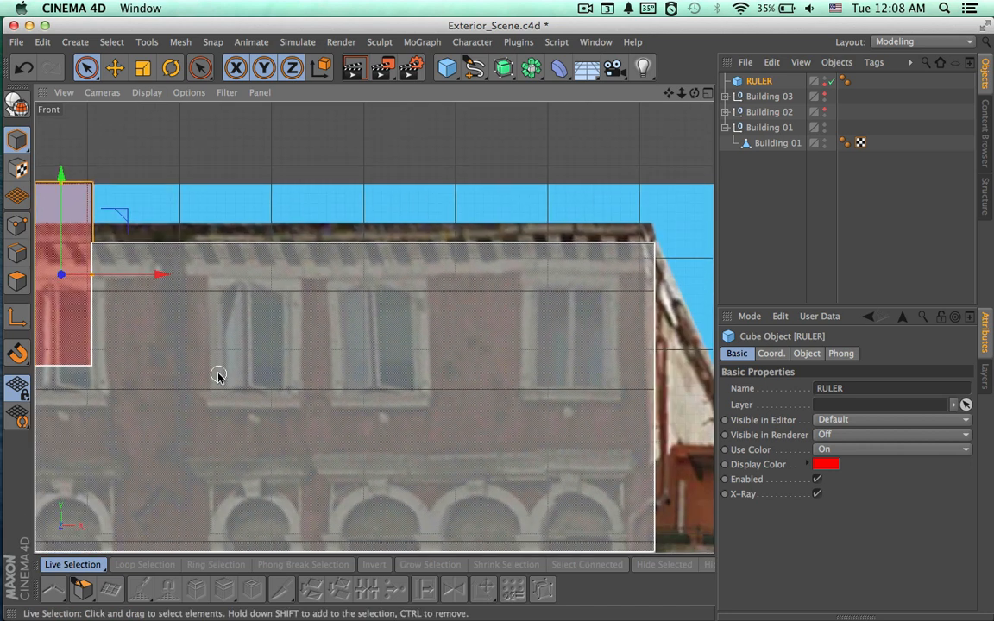
pyautogui.moveTo(109, 226); pyautogui.dragTo(631, 113)
pyautogui.keyDown('alt'); pyautogui.moveTo(624, 155); pyautogui.dragTo(637, 201, button='middle'); pyautogui.keyUp('alt')
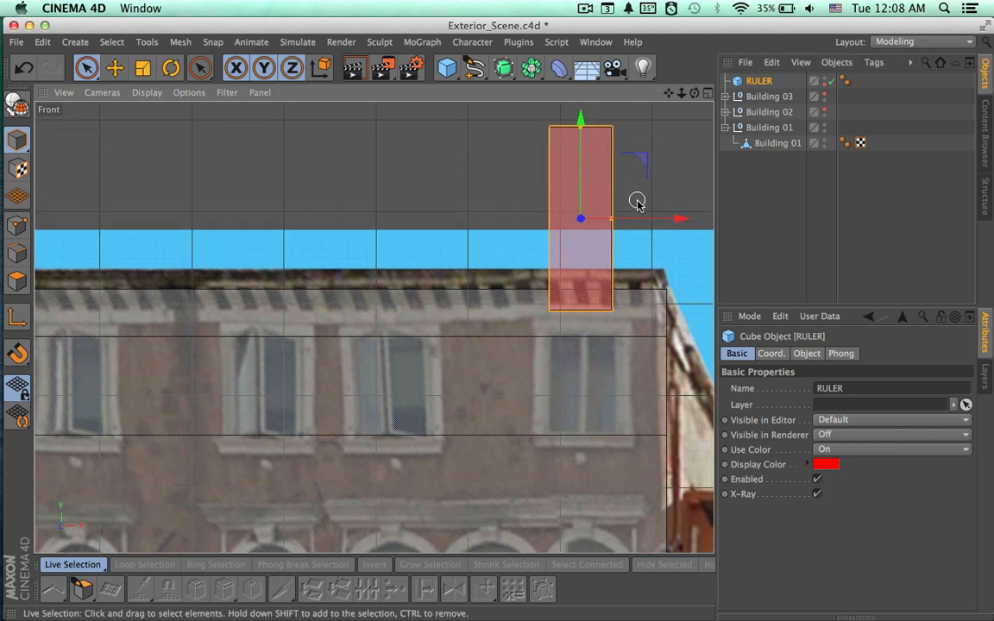
pyautogui.moveTo(637, 159); pyautogui.dragTo(643, 190)
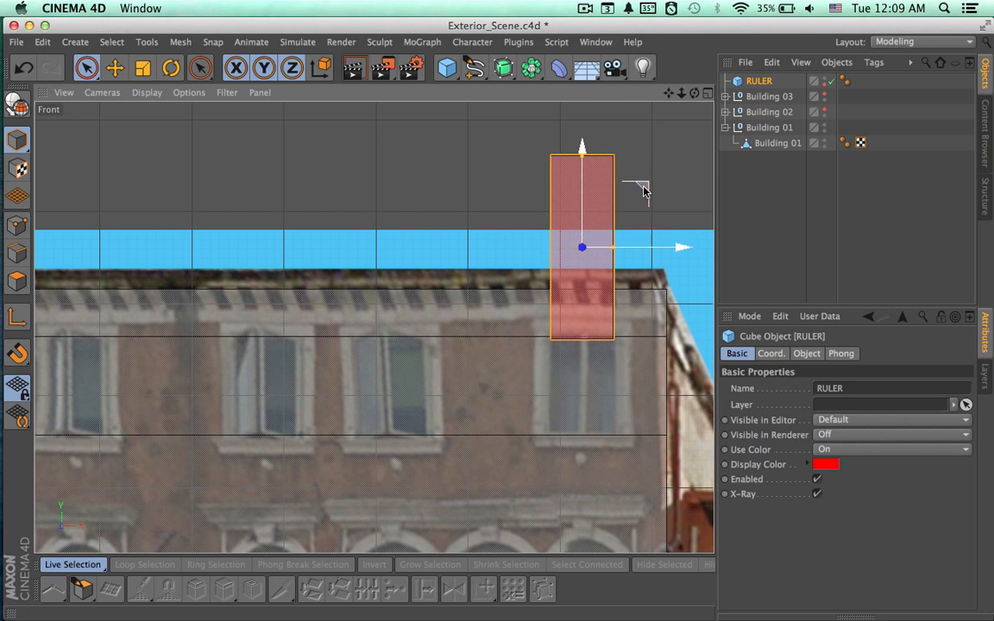
# Duplicate the RULER cube and shift the copy along X to stand above the third top-floor window.
pyautogui.press('super+c')
pyautogui.press('super+v')
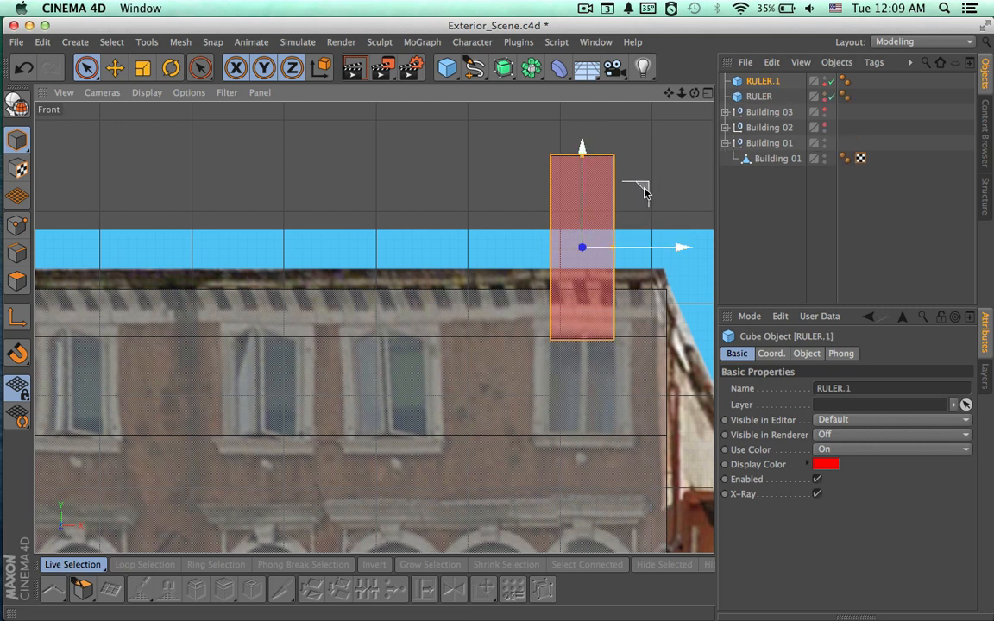
pyautogui.moveTo(648, 190); pyautogui.dragTo(457, 203)
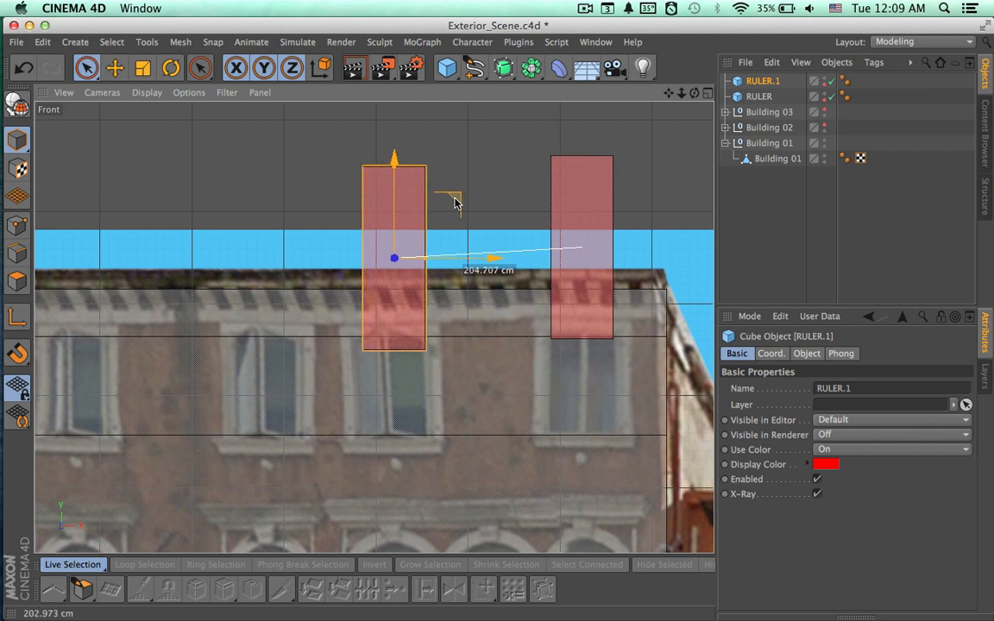
pyautogui.press('super+z')
pyautogui.moveTo(677, 251); pyautogui.dragTo(485, 245)
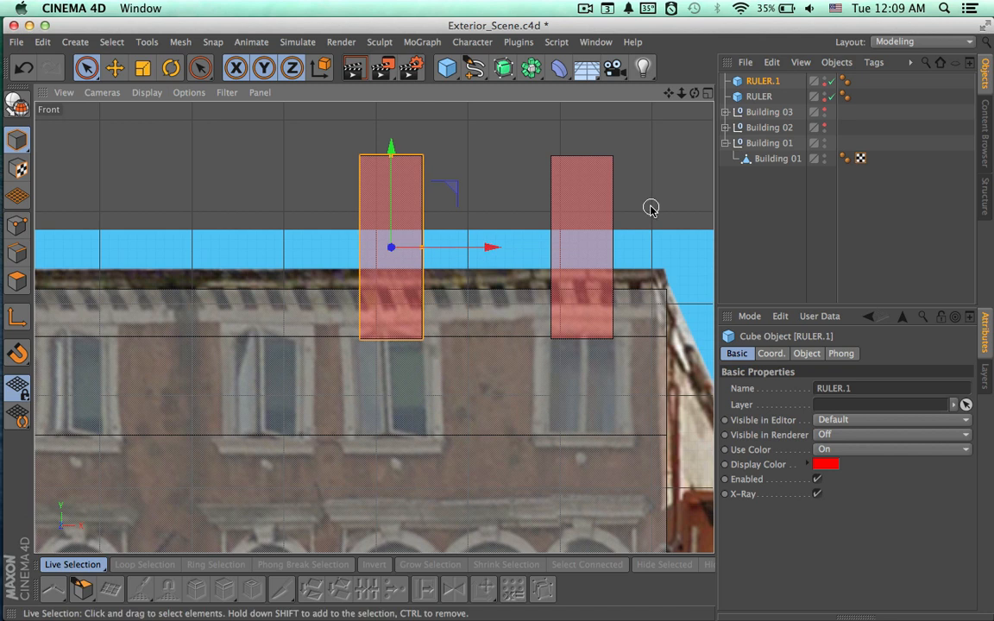
# Make two more copies of the RULER cube and shift them along X above the two remaining top-floor windows.
pyautogui.press('super+c')
pyautogui.press('super+v')
pyautogui.moveTo(486, 249); pyautogui.dragTo(166, 258)
pyautogui.press('super+c')
pyautogui.press('super+v')
pyautogui.keyDown('alt'); pyautogui.moveTo(349, 388); pyautogui.dragTo(435, 388, button='middle'); pyautogui.keyUp('alt')
pyautogui.keyDown('alt'); pyautogui.moveTo(396, 386); pyautogui.dragTo(379, 387, button='right'); pyautogui.keyUp('alt')
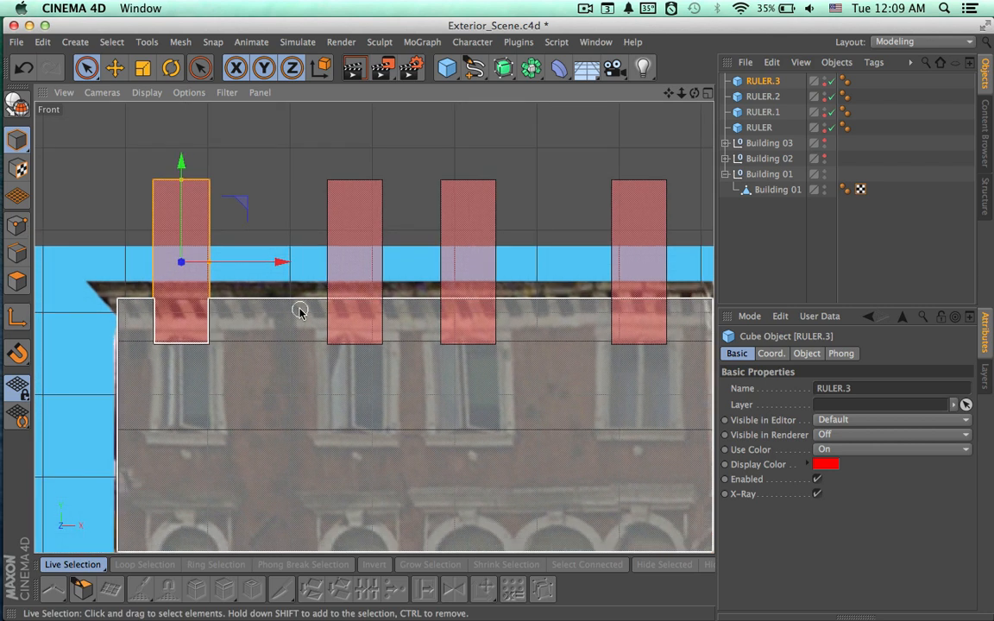
pyautogui.moveTo(280, 262); pyautogui.dragTo(280, 267)
pyautogui.scroll(-4, 295, 357)
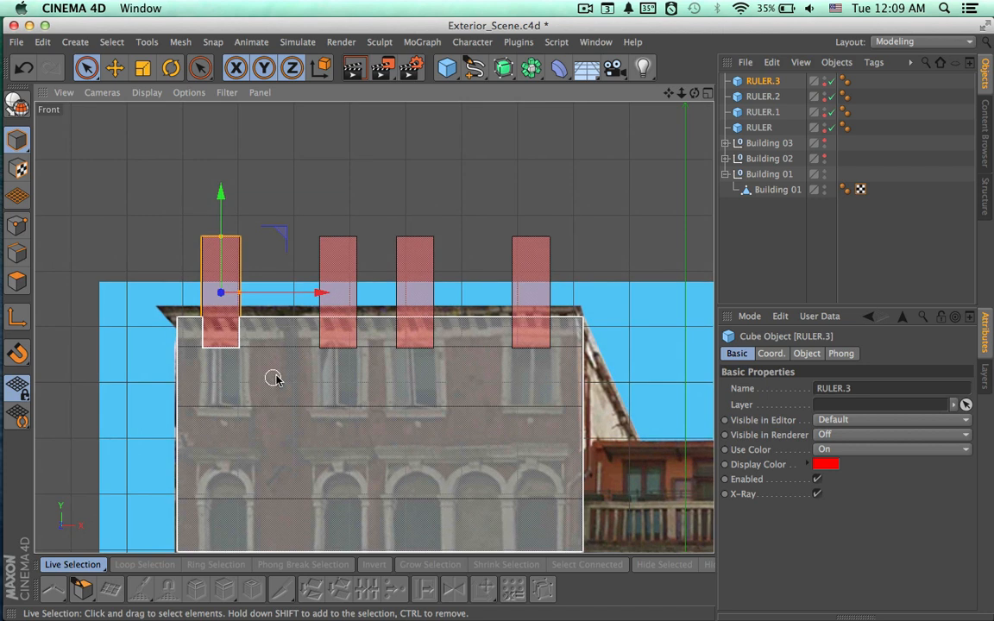
pyautogui.keyDown('alt'); pyautogui.moveTo(297, 402); pyautogui.dragTo(311, 312, button='middle'); pyautogui.keyUp('alt')
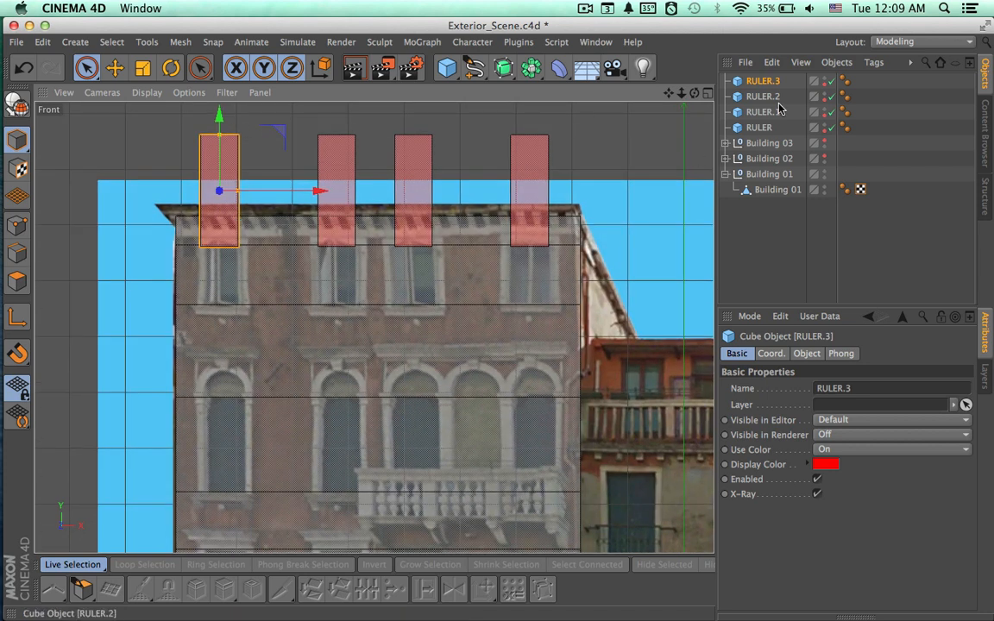
# Select all four RULER cubes and lower them together along Y over the arched and lower-floor windows to compare alignment.
pyautogui.click(759, 127)
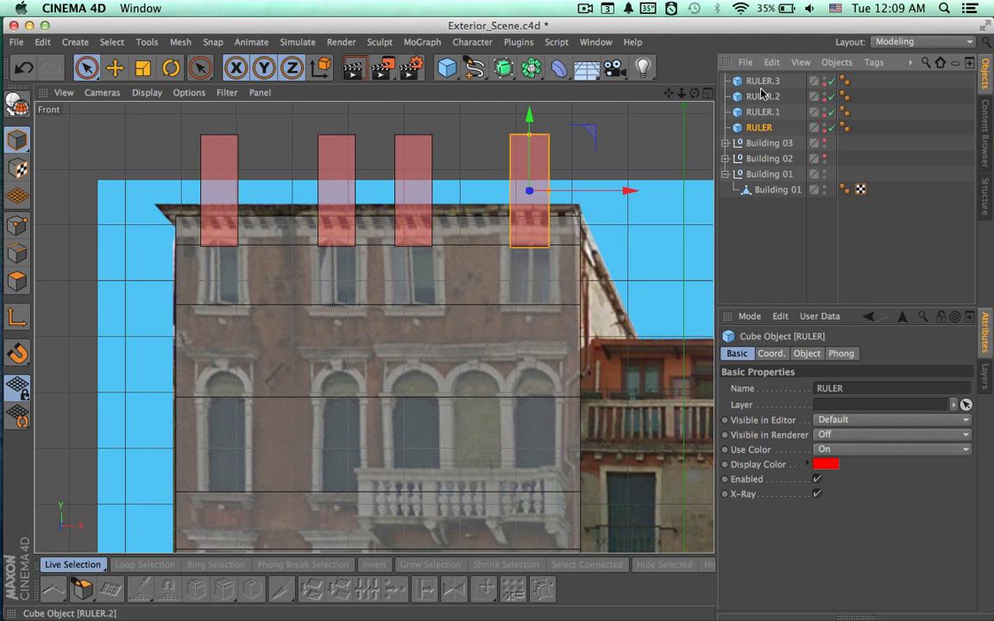
pyautogui.keyDown('shift'); pyautogui.click(761, 80); pyautogui.keyUp('shift')
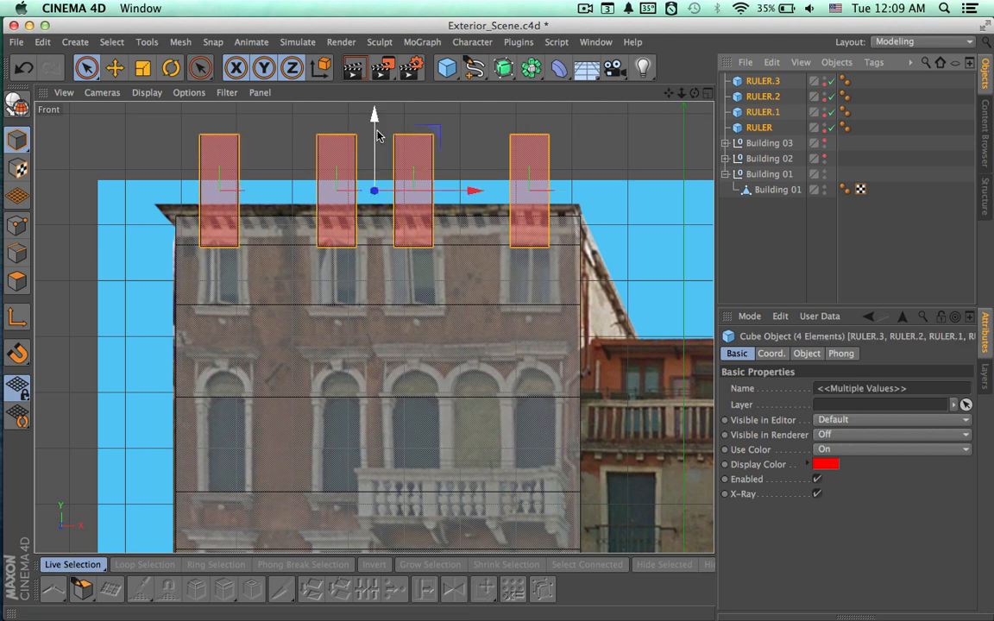
pyautogui.moveTo(374, 171); pyautogui.dragTo(376, 366)
pyautogui.moveTo(476, 420); pyautogui.dragTo(473, 426)
pyautogui.keyDown('alt'); pyautogui.moveTo(444, 462); pyautogui.dragTo(444, 305, button='middle'); pyautogui.keyUp('alt')
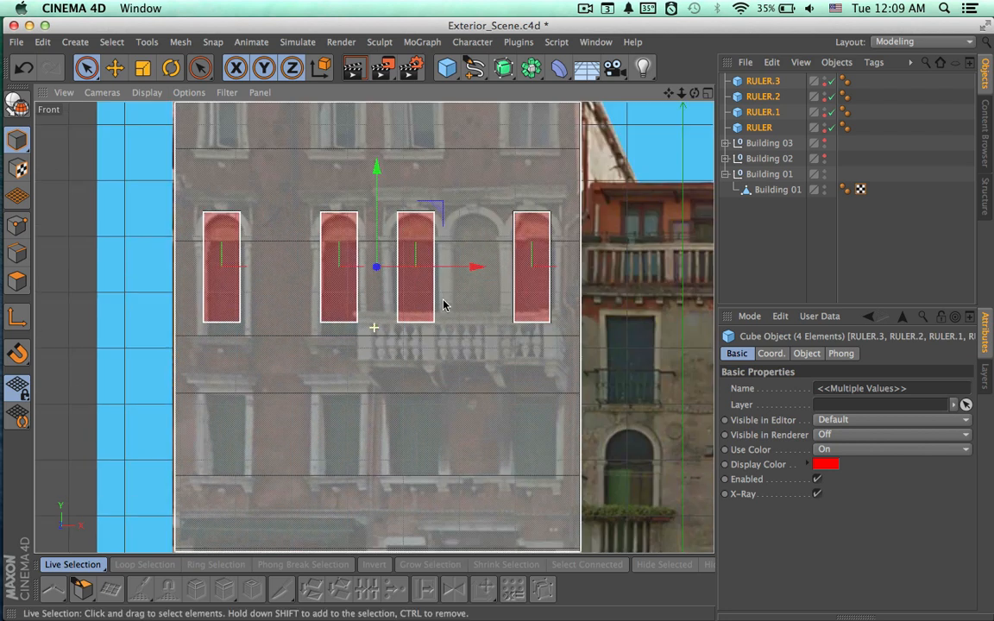
pyautogui.moveTo(377, 164); pyautogui.dragTo(379, 344)
pyautogui.keyDown('alt'); pyautogui.moveTo(399, 394); pyautogui.dragTo(400, 296, button='middle'); pyautogui.keyUp('alt')
# Raise all four RULER cubes along Y until their bottom edges meet the top of Building 01's facade.
pyautogui.moveTo(377, 246); pyautogui.dragTo(380, 164)
pyautogui.keyDown('alt'); pyautogui.moveTo(470, 288); pyautogui.dragTo(470, 433, button='middle'); pyautogui.keyUp('alt')
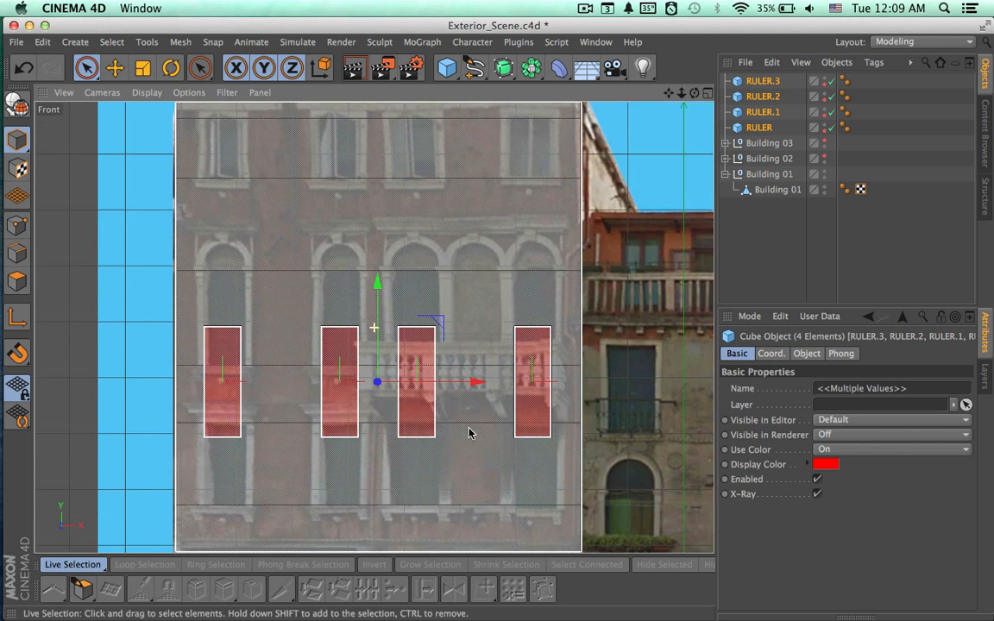
pyautogui.scroll(-3, 459, 344)
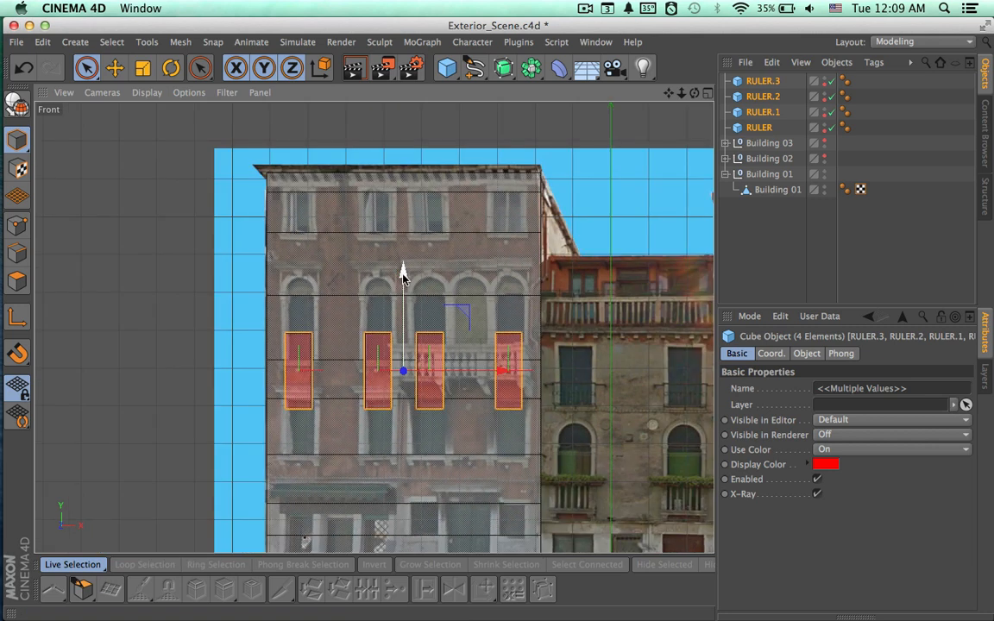
pyautogui.moveTo(402, 272); pyautogui.dragTo(404, 24)
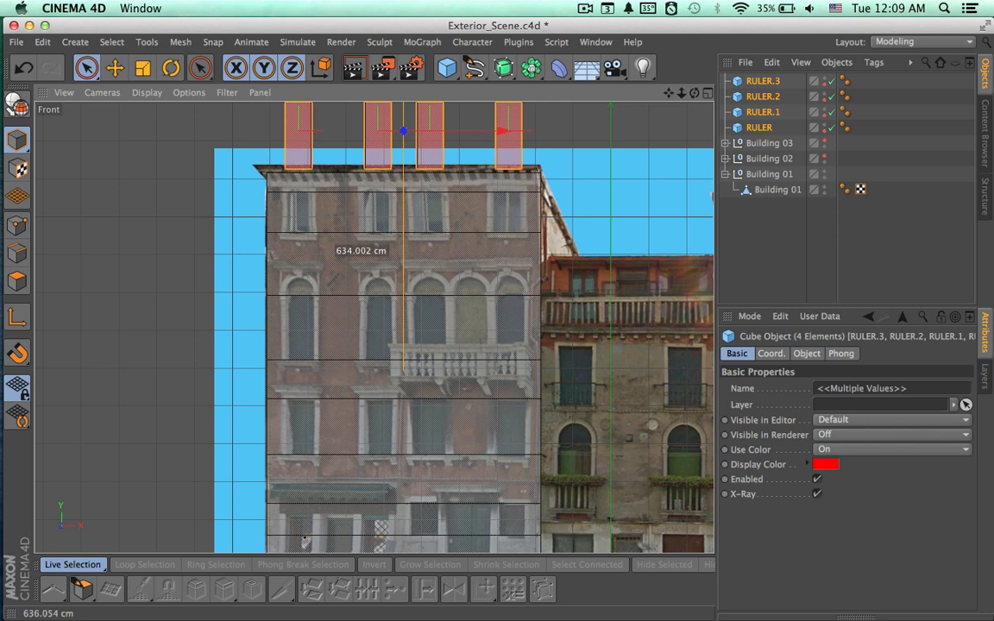
pyautogui.moveTo(402, 371); pyautogui.dragTo(401, 369)
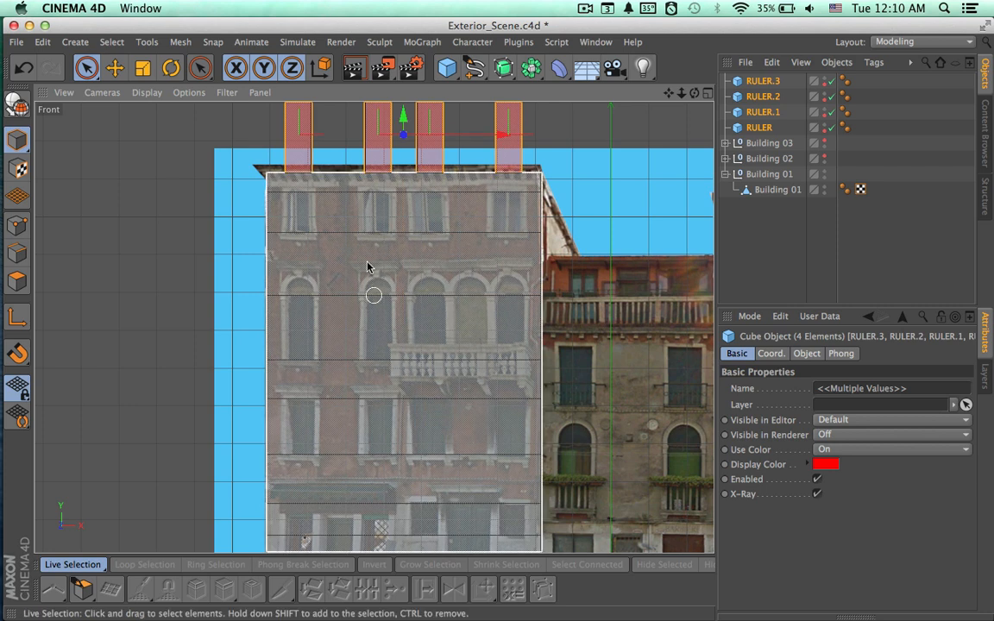
# In Edge mode, cut vertical Knife loops through the Building 01 mesh, snapped to both sides of RULER.3 and RULER.2.
pyautogui.keyDown('alt'); pyautogui.moveTo(364, 220); pyautogui.dragTo(372, 396, button='middle'); pyautogui.keyUp('alt')
pyautogui.keyDown('alt'); pyautogui.moveTo(339, 386); pyautogui.dragTo(517, 392, button='right'); pyautogui.keyUp('alt')
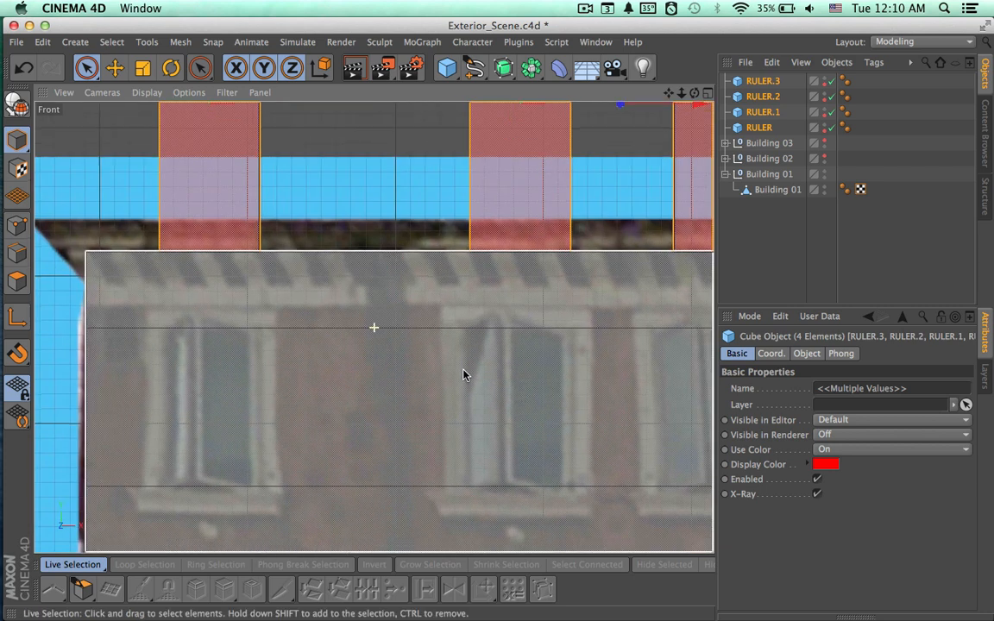
pyautogui.keyDown('alt'); pyautogui.moveTo(463, 375); pyautogui.dragTo(528, 372, button='middle'); pyautogui.keyUp('alt')
pyautogui.click(774, 190)
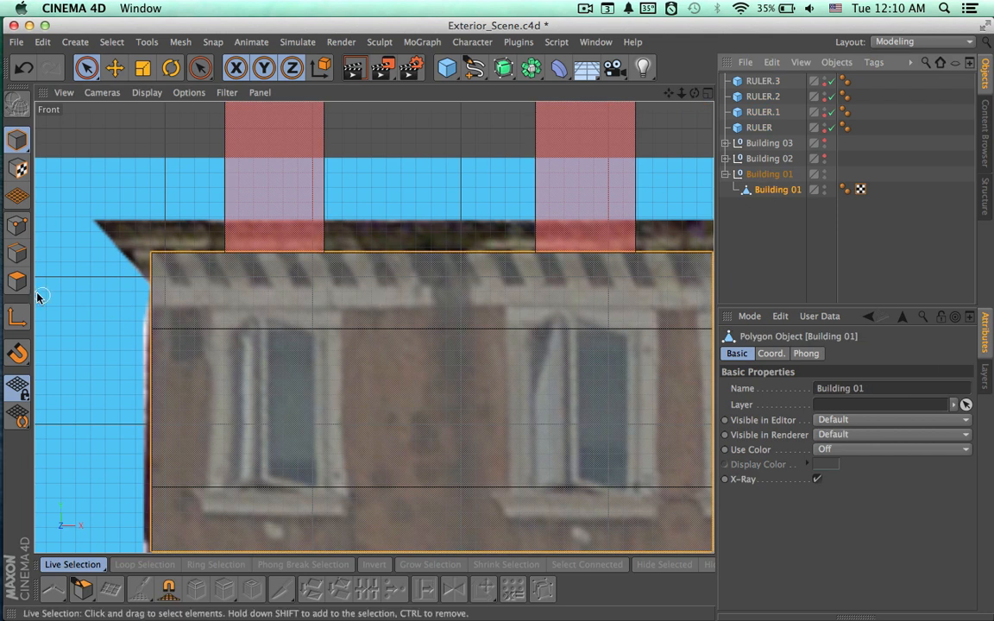
pyautogui.click(18, 255)
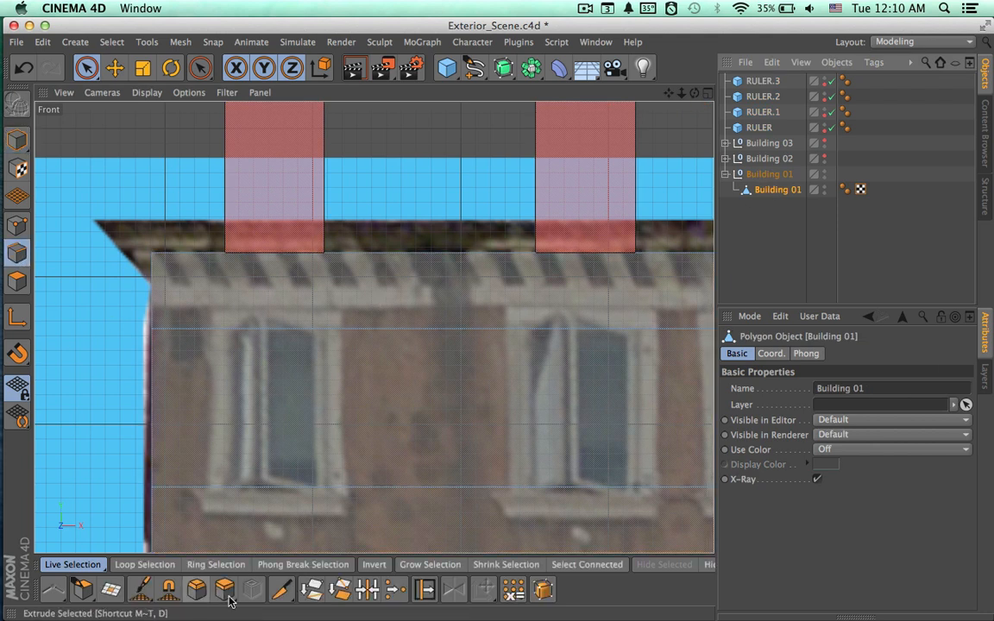
pyautogui.click(283, 590)
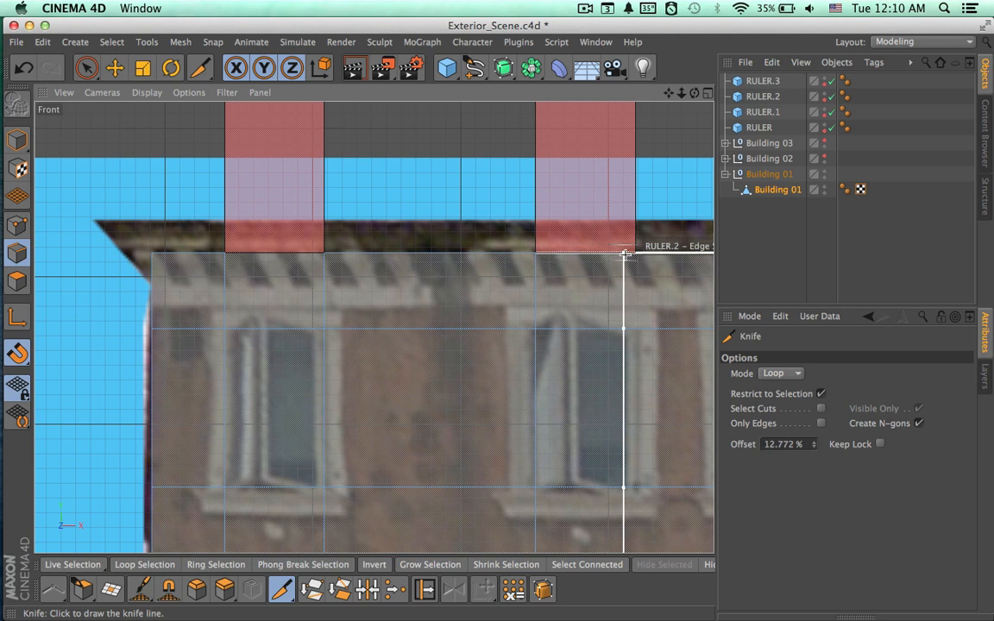
# Show all four views and cut vertical loops through Building 01 at both sides of RULER.1, above the third window.
pyautogui.click(707, 93)
pyautogui.keyDown('alt'); pyautogui.moveTo(277, 204); pyautogui.dragTo(177, 184); pyautogui.keyUp('alt')
pyautogui.keyDown('alt'); pyautogui.moveTo(217, 223); pyautogui.dragTo(279, 224, button='right'); pyautogui.keyUp('alt')
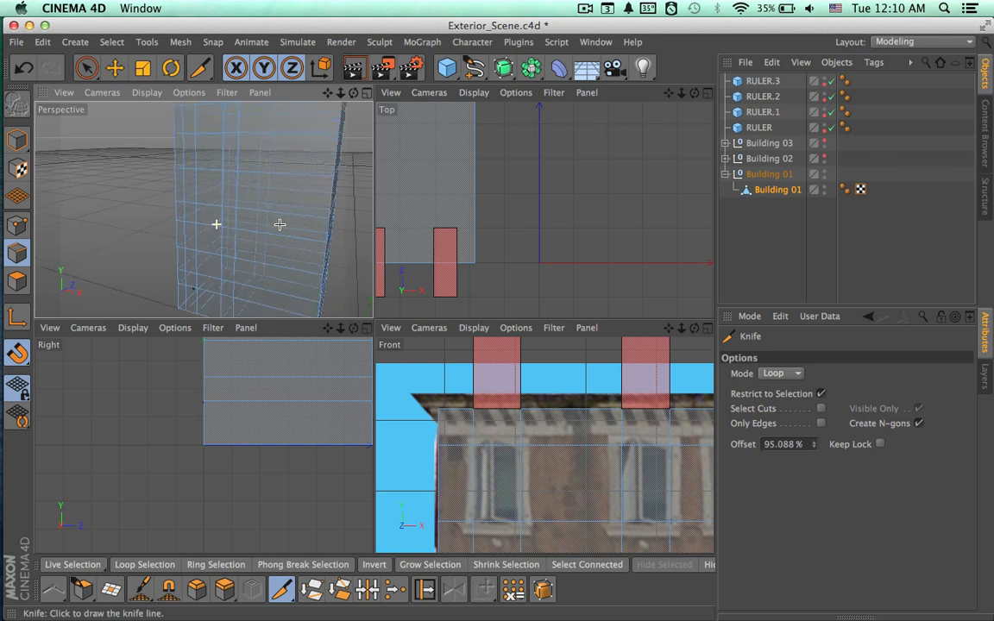
pyautogui.keyDown('alt'); pyautogui.moveTo(279, 224); pyautogui.dragTo(233, 254, button='middle'); pyautogui.keyUp('alt')
pyautogui.keyDown('alt'); pyautogui.moveTo(271, 234); pyautogui.dragTo(241, 235, button='right'); pyautogui.keyUp('alt')
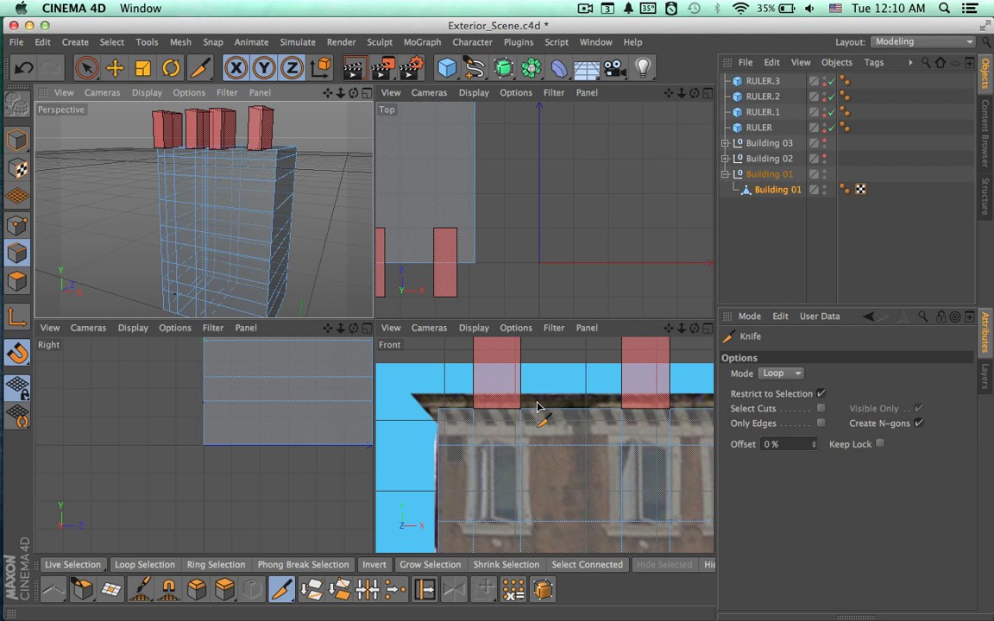
pyautogui.scroll(5, 544, 443)
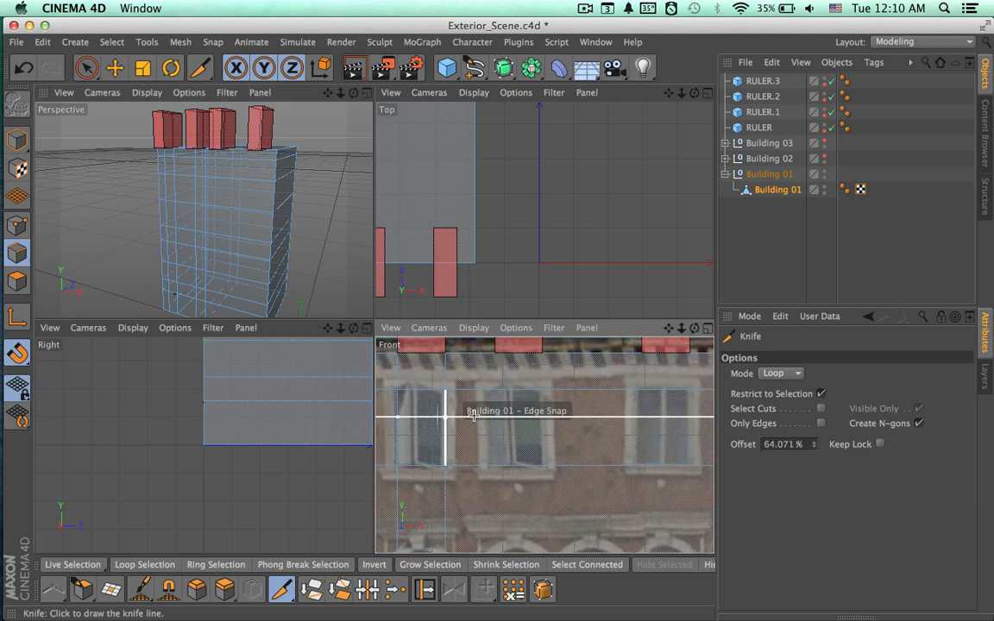
pyautogui.scroll(-2, 543, 443)
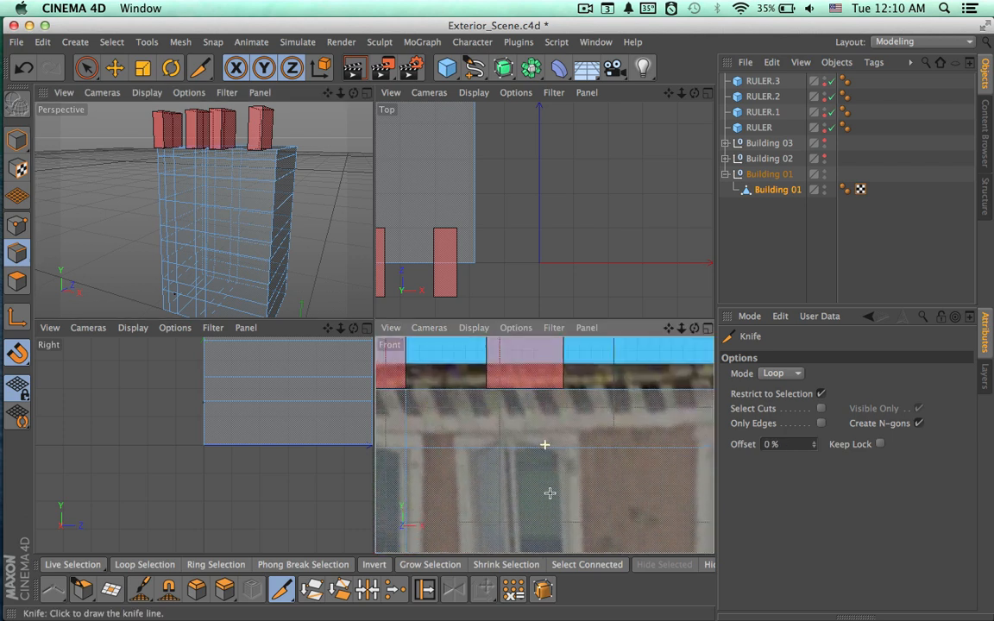
pyautogui.click(487, 387)
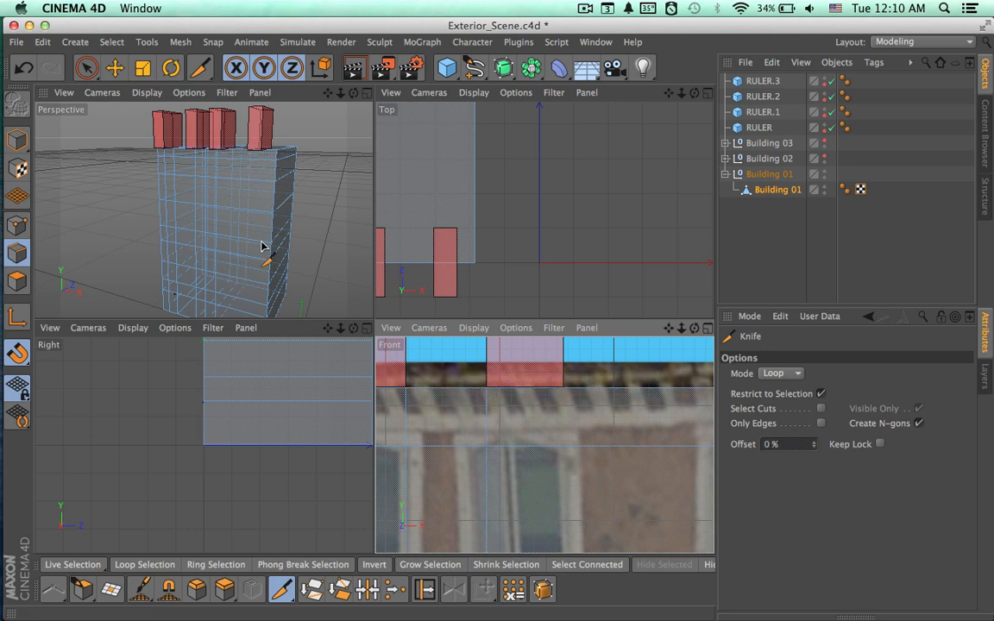
pyautogui.keyDown('alt'); pyautogui.moveTo(272, 231); pyautogui.dragTo(366, 230); pyautogui.keyUp('alt')
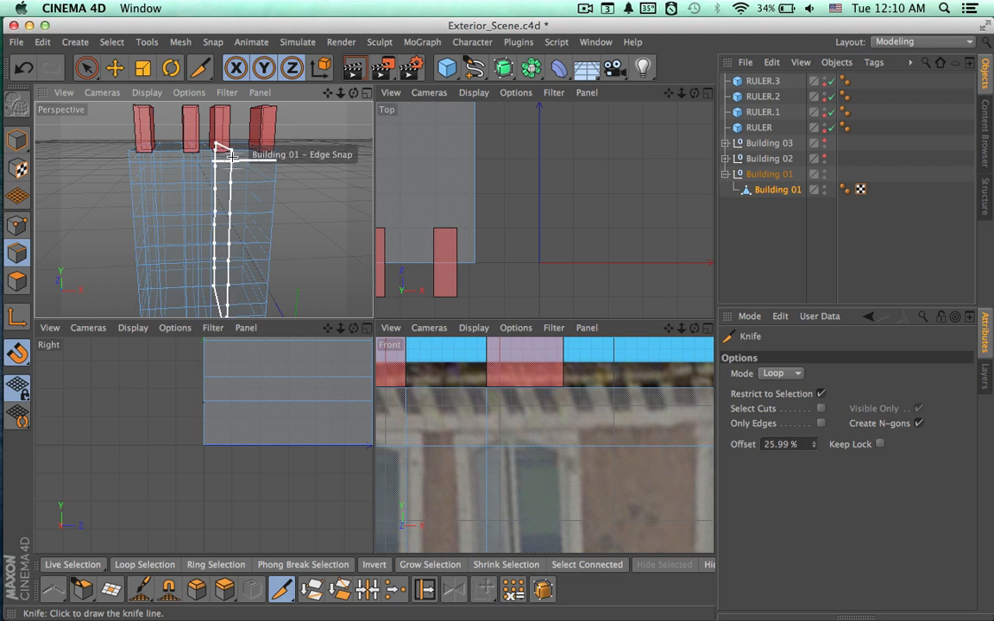
pyautogui.keyDown('alt'); pyautogui.moveTo(220, 152); pyautogui.dragTo(346, 158, button='right'); pyautogui.keyUp('alt')
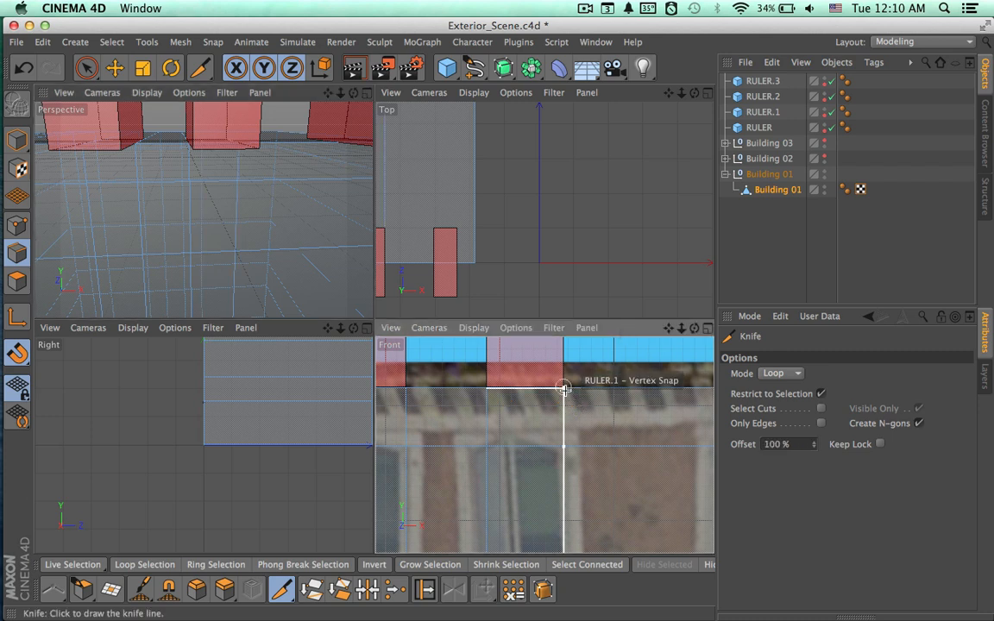
# Cut vertical loops through Building 01 at both sides of the original RULER cube, above the rightmost window.
pyautogui.keyDown('alt'); pyautogui.moveTo(303, 197); pyautogui.dragTo(240, 123); pyautogui.keyUp('alt')
pyautogui.keyDown('alt'); pyautogui.moveTo(298, 180); pyautogui.dragTo(213, 195); pyautogui.keyUp('alt')
pyautogui.keyDown('alt'); pyautogui.moveTo(204, 209); pyautogui.dragTo(191, 181); pyautogui.keyUp('alt')
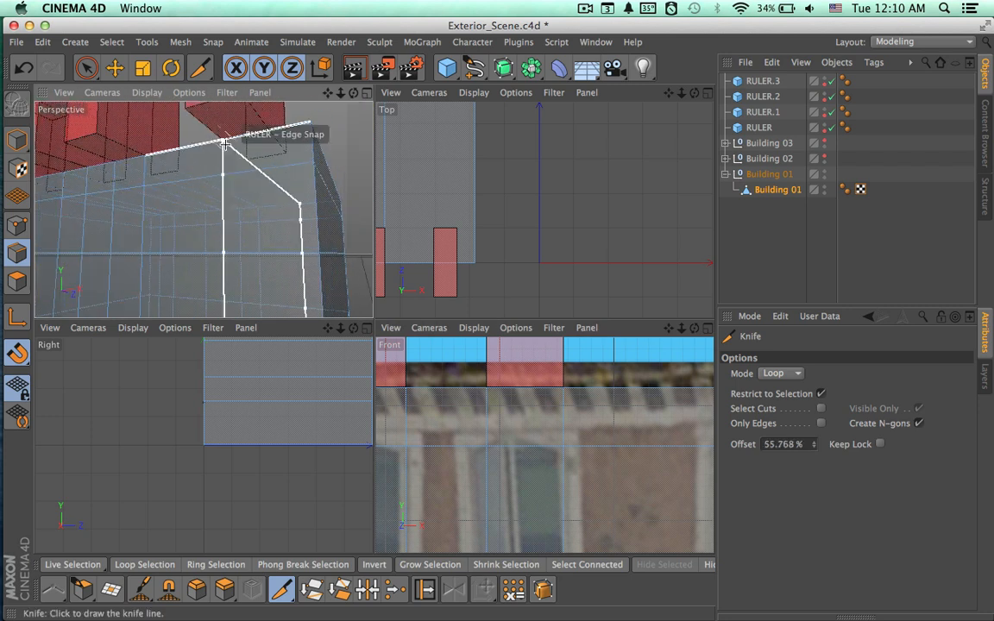
pyautogui.keyDown('alt'); pyautogui.moveTo(579, 425); pyautogui.dragTo(377, 386, button='middle'); pyautogui.keyUp('alt')
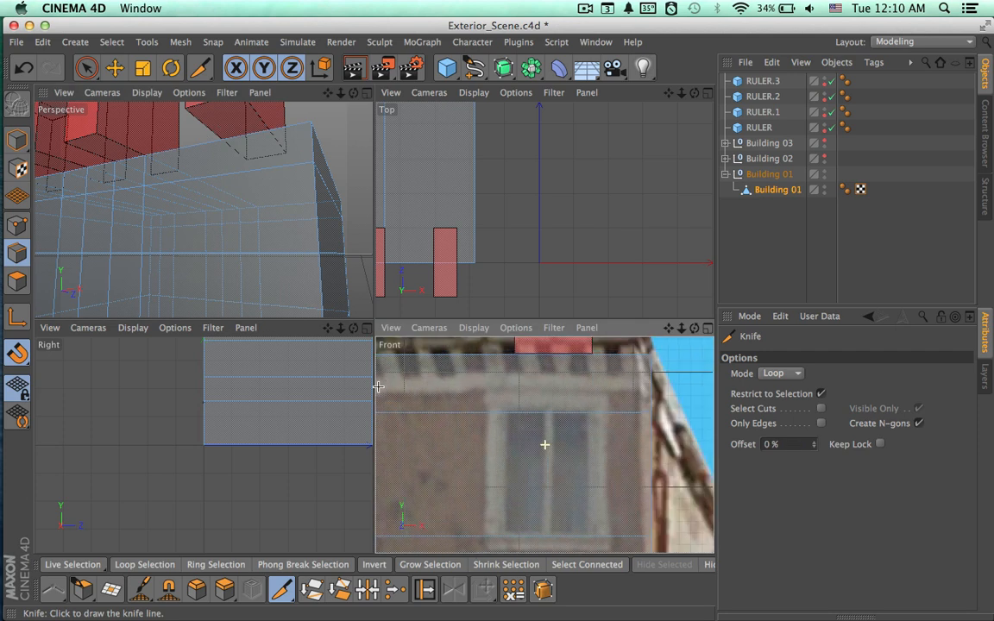
pyautogui.keyDown('alt'); pyautogui.moveTo(630, 386); pyautogui.dragTo(596, 420, button='middle'); pyautogui.keyUp('alt')
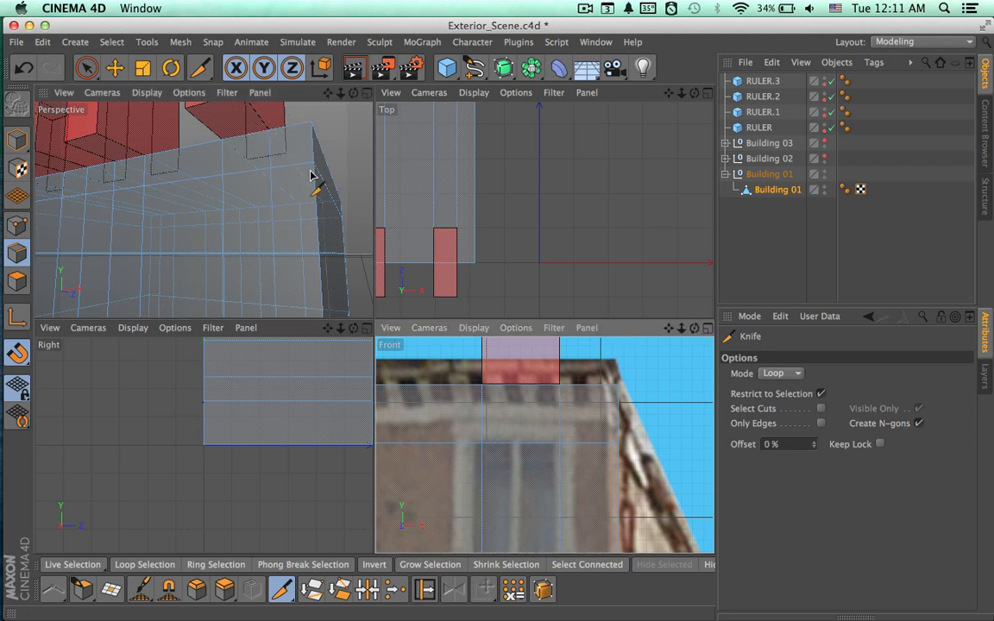
# Maximize the Front view and, in Polygon mode, select the four top-floor window polygons of Building 01.
pyautogui.scroll(-5, 311, 176)
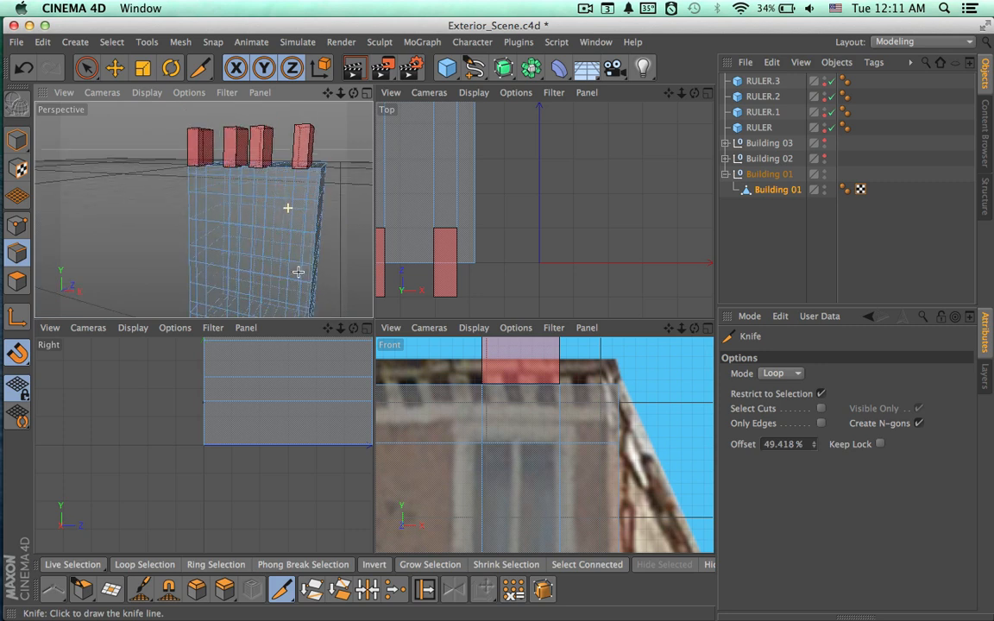
pyautogui.click(707, 328)
pyautogui.scroll(-8, 478, 398)
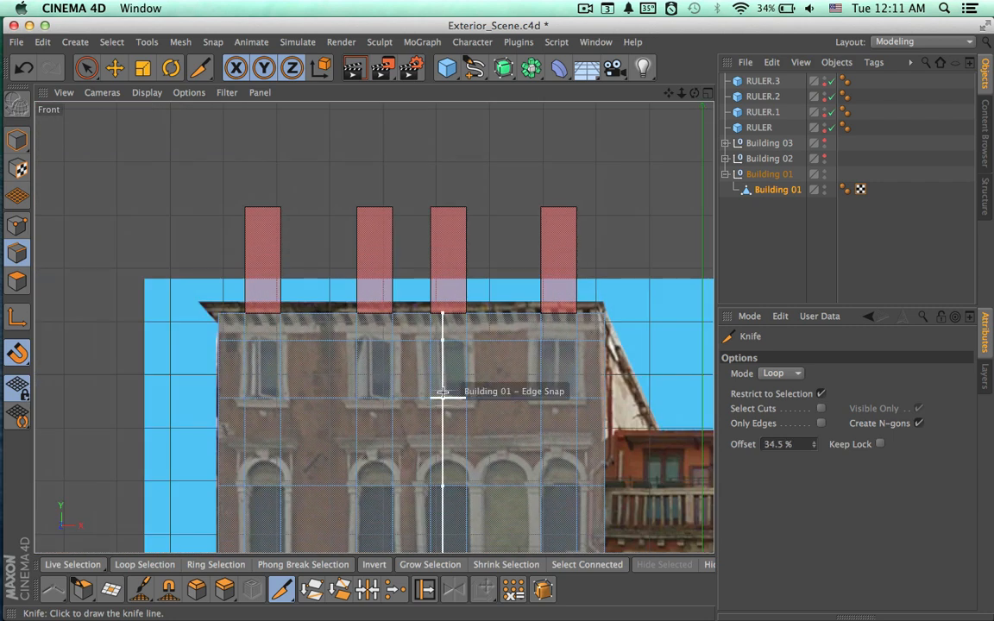
pyautogui.click(86, 67)
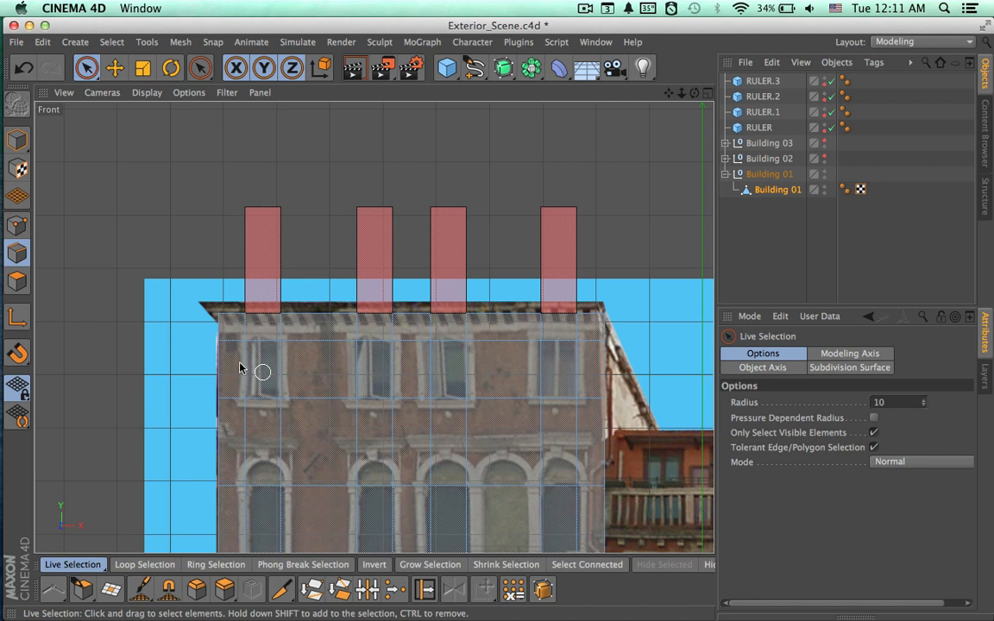
pyautogui.click(18, 282)
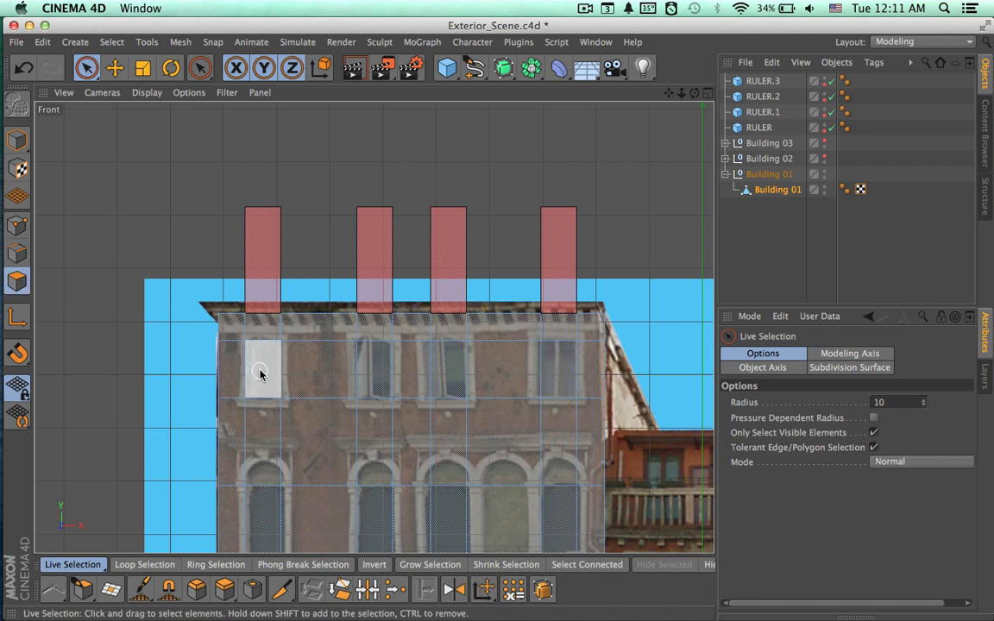
pyautogui.click(264, 369)
pyautogui.keyDown('shift'); pyautogui.click(375, 372); pyautogui.keyUp('shift')
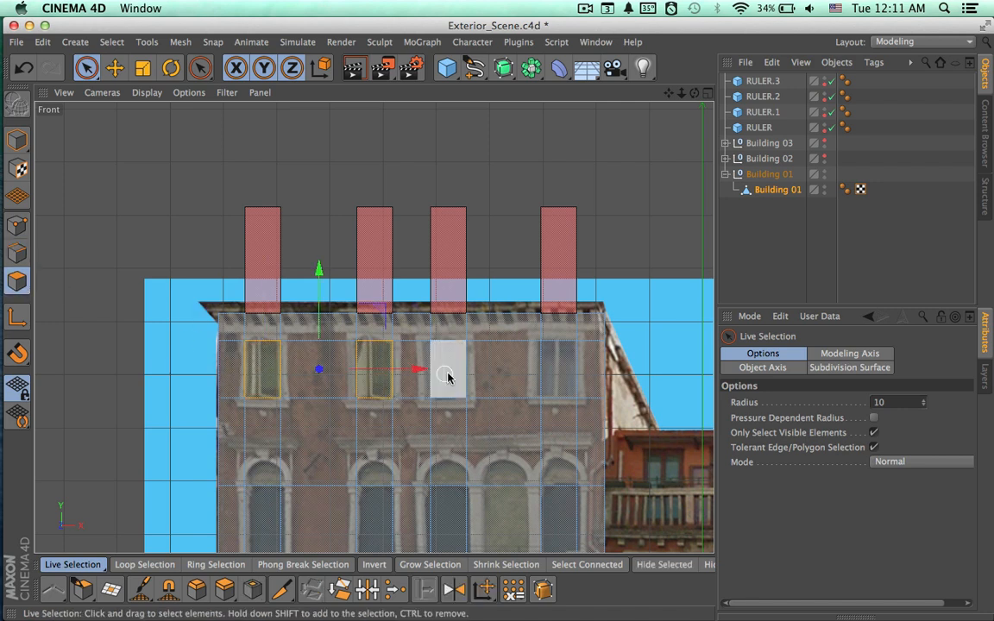
pyautogui.keyDown('shift'); pyautogui.click(452, 373); pyautogui.keyUp('shift')
pyautogui.keyDown('shift'); pyautogui.click(559, 377); pyautogui.keyUp('shift')
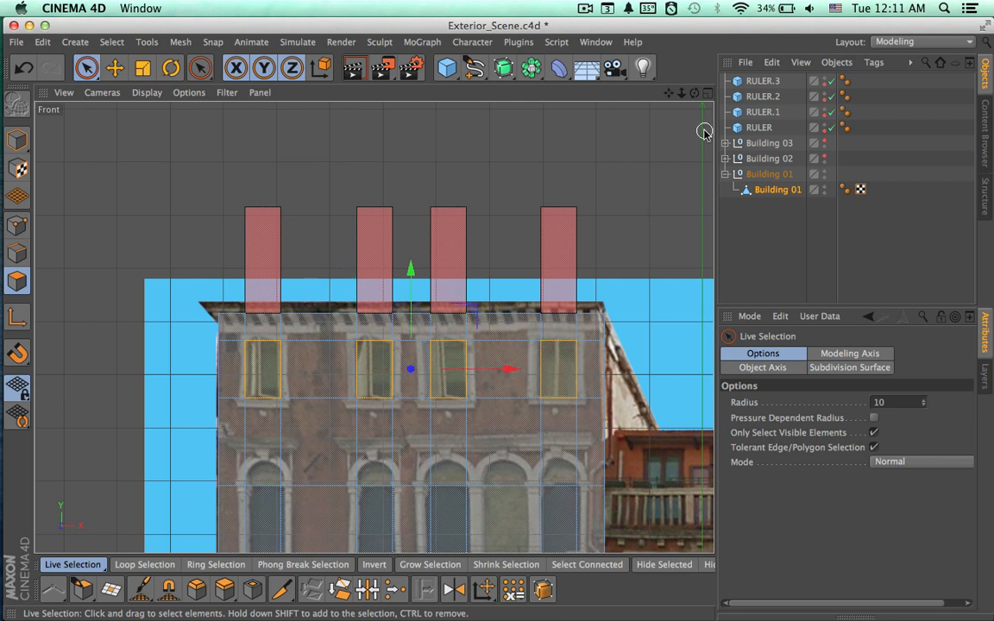
# Delete the RULER.3, RULER.2 and RULER.1 cubes, keeping only the original RULER.
pyautogui.click(761, 82)
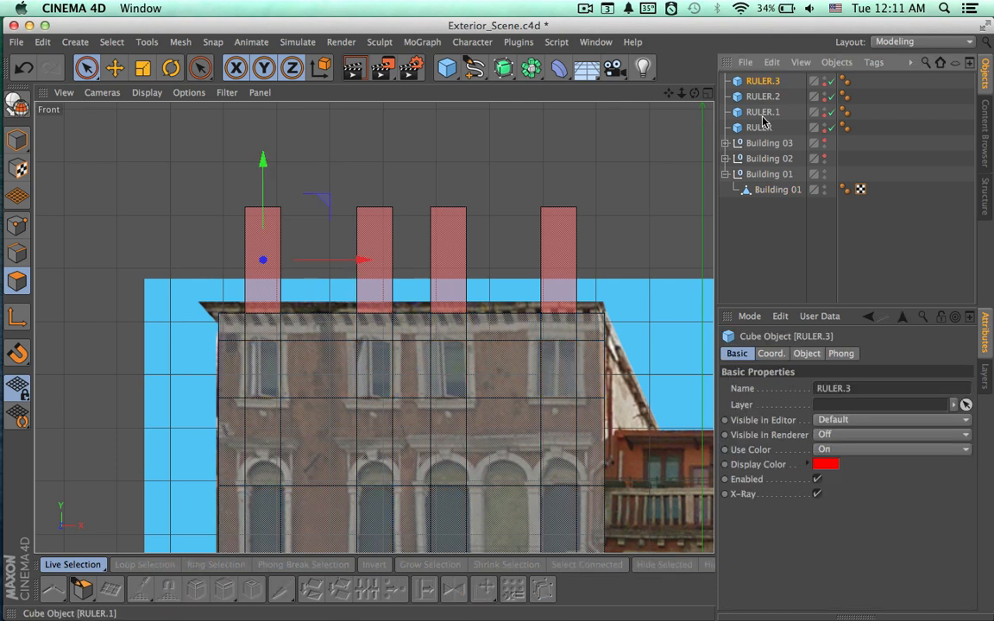
pyautogui.scroll(-5, 629, 248)
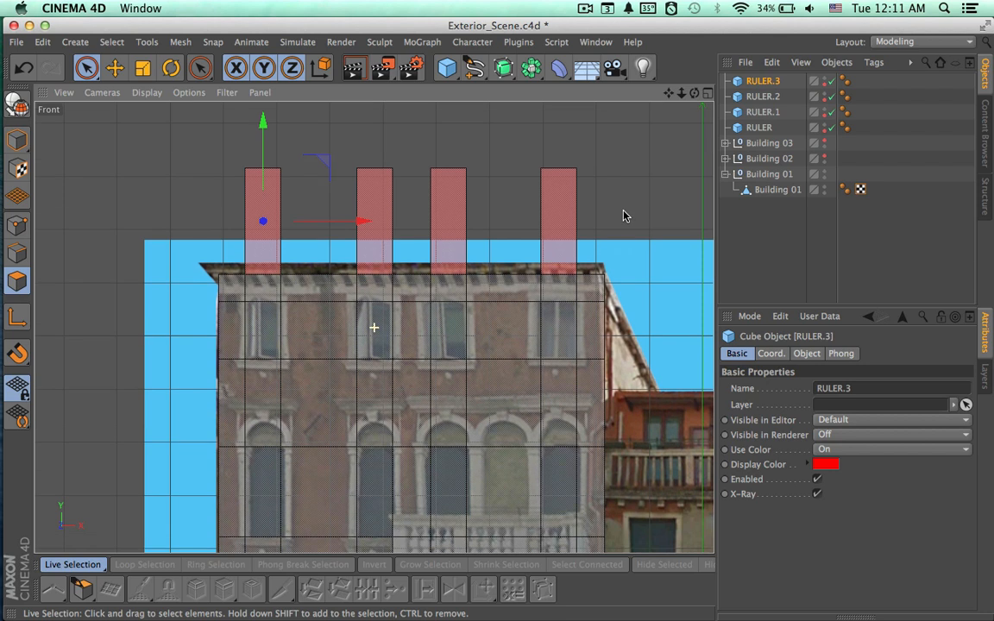
pyautogui.keyDown('shift'); pyautogui.click(762, 112); pyautogui.keyUp('shift')
pyautogui.click(763, 82)
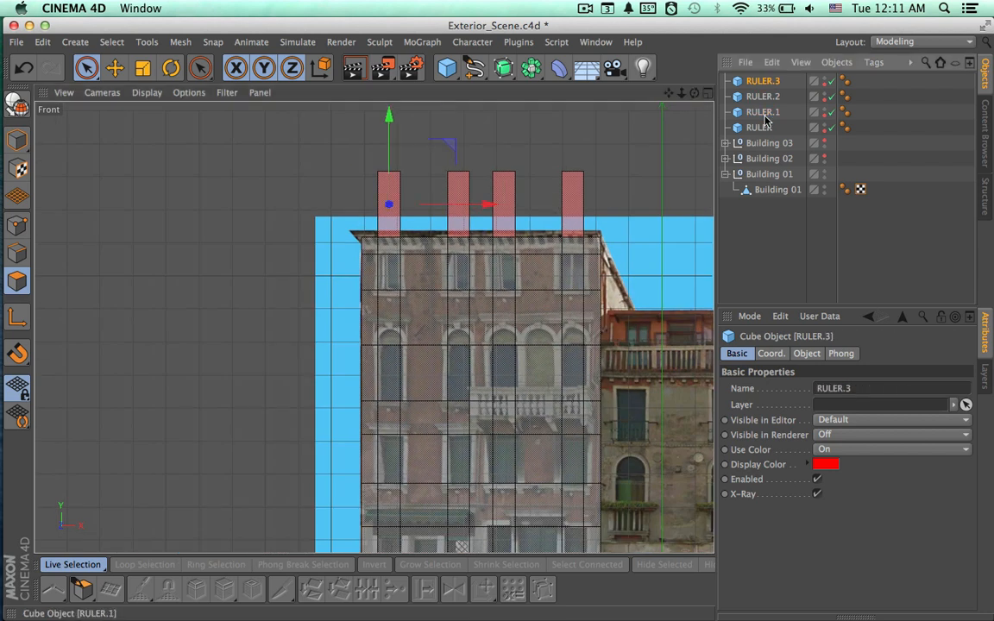
pyautogui.keyDown('shift'); pyautogui.click(762, 114); pyautogui.keyUp('shift')
pyautogui.press('Delete')
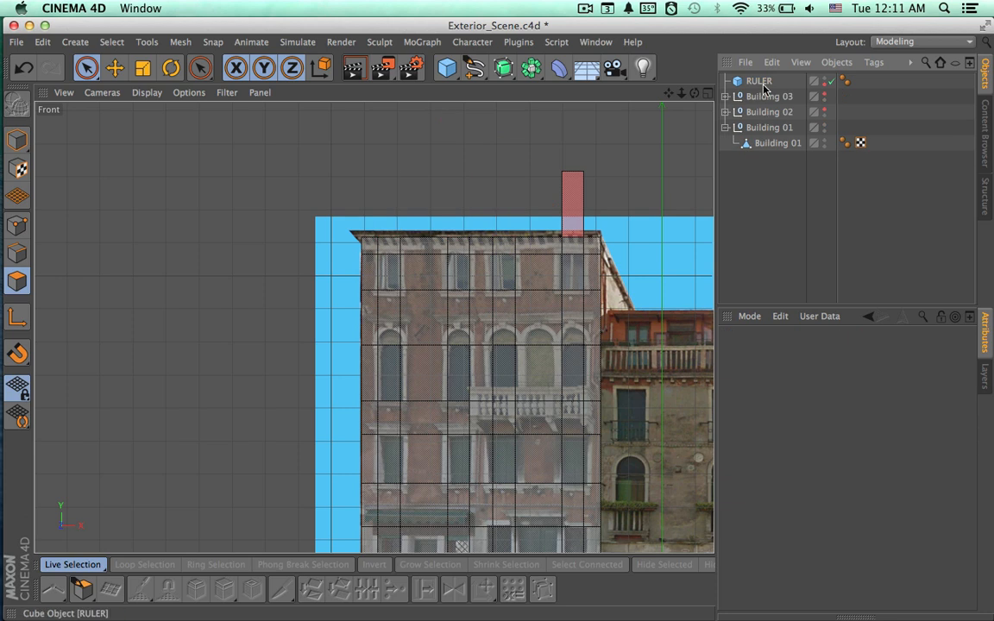
# Select the remaining RULER cube and examine the ground-floor doors and windows of Building 01 against the reference photo.
pyautogui.click(761, 83)
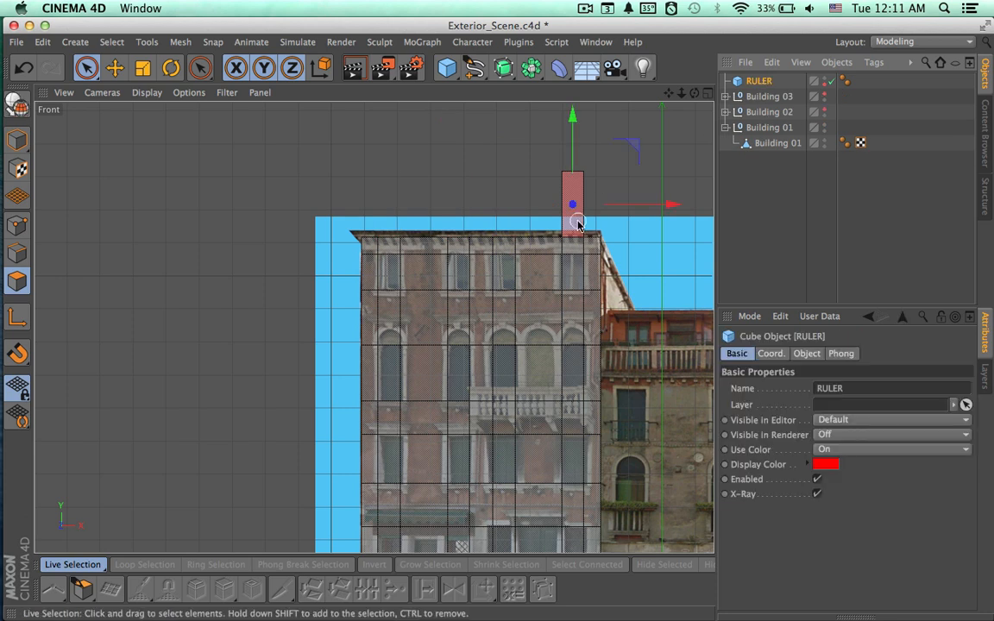
pyautogui.keyDown('alt'); pyautogui.moveTo(417, 331); pyautogui.dragTo(491, 335, button='right'); pyautogui.keyUp('alt')
pyautogui.keyDown('alt'); pyautogui.moveTo(491, 335); pyautogui.dragTo(419, 128, button='middle'); pyautogui.keyUp('alt')
pyautogui.keyDown('alt'); pyautogui.moveTo(436, 319); pyautogui.dragTo(420, 168, button='middle'); pyautogui.keyUp('alt')
pyautogui.keyDown('alt'); pyautogui.moveTo(419, 271); pyautogui.dragTo(416, 231, button='middle'); pyautogui.keyUp('alt')
pyautogui.keyDown('alt'); pyautogui.moveTo(360, 242); pyautogui.dragTo(431, 243, button='right'); pyautogui.keyUp('alt')
pyautogui.keyDown('alt'); pyautogui.moveTo(432, 290); pyautogui.dragTo(306, 270, button='middle'); pyautogui.keyUp('alt')
pyautogui.keyDown('alt'); pyautogui.moveTo(391, 298); pyautogui.dragTo(354, 300, button='right'); pyautogui.keyUp('alt')
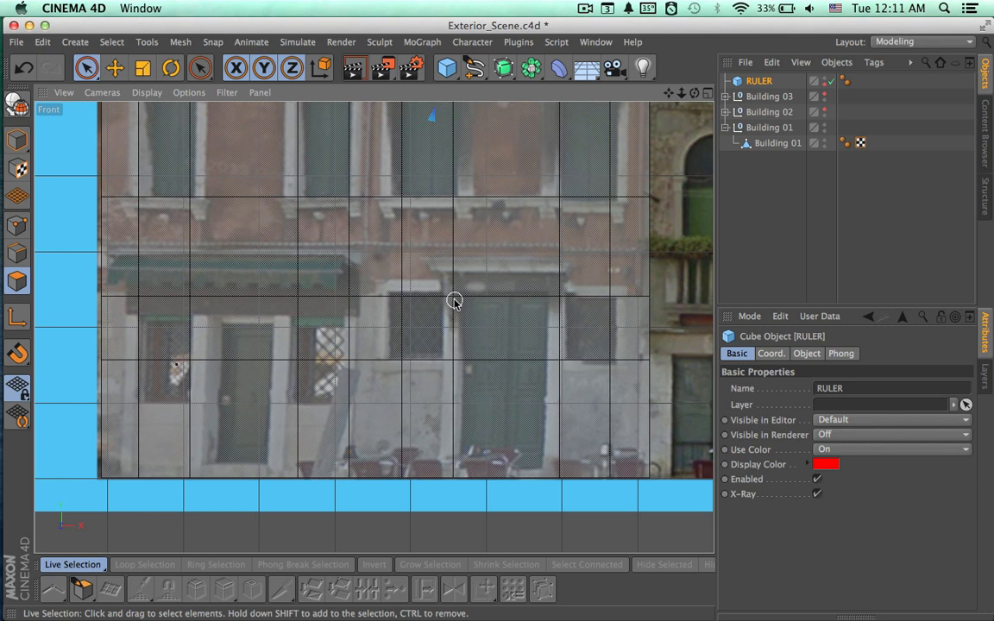
pyautogui.keyDown('alt'); pyautogui.moveTo(488, 301); pyautogui.dragTo(452, 302, button='right'); pyautogui.keyUp('alt')
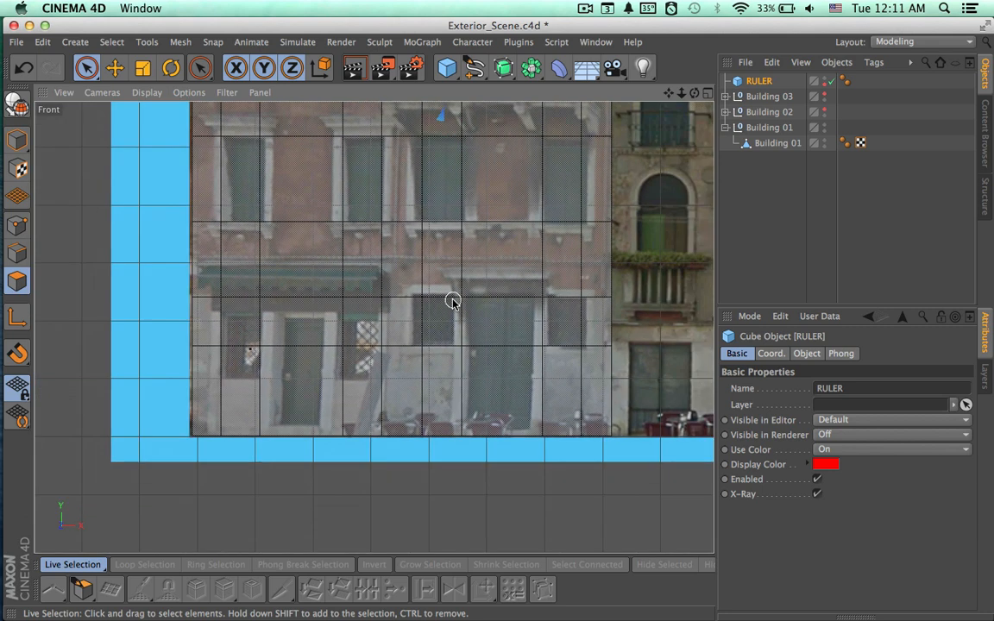
pyautogui.keyDown('alt'); pyautogui.moveTo(478, 307); pyautogui.dragTo(438, 320, button='middle'); pyautogui.keyUp('alt')
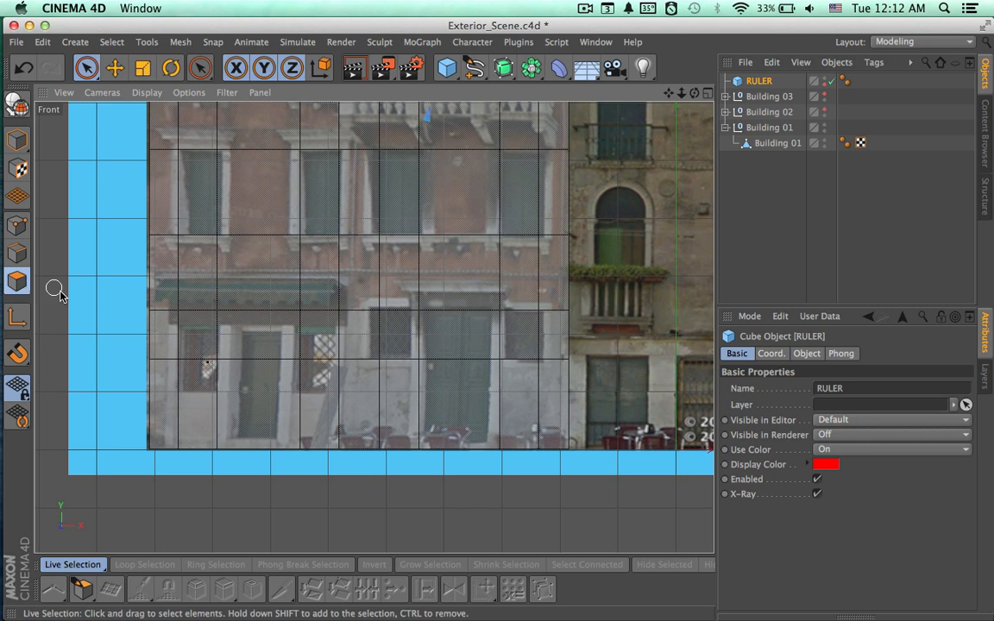
# Select the two polygons over the large green door on the Building 01 mesh and inset them with Extrude Inner by about 18.4 cm.
pyautogui.click(86, 67)
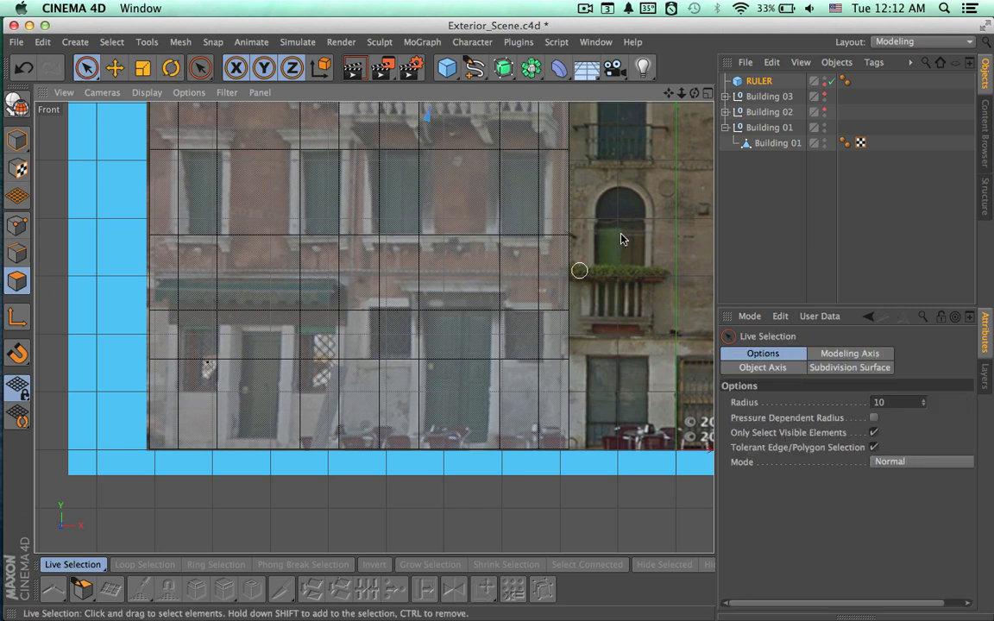
pyautogui.click(776, 143)
pyautogui.click(446, 366)
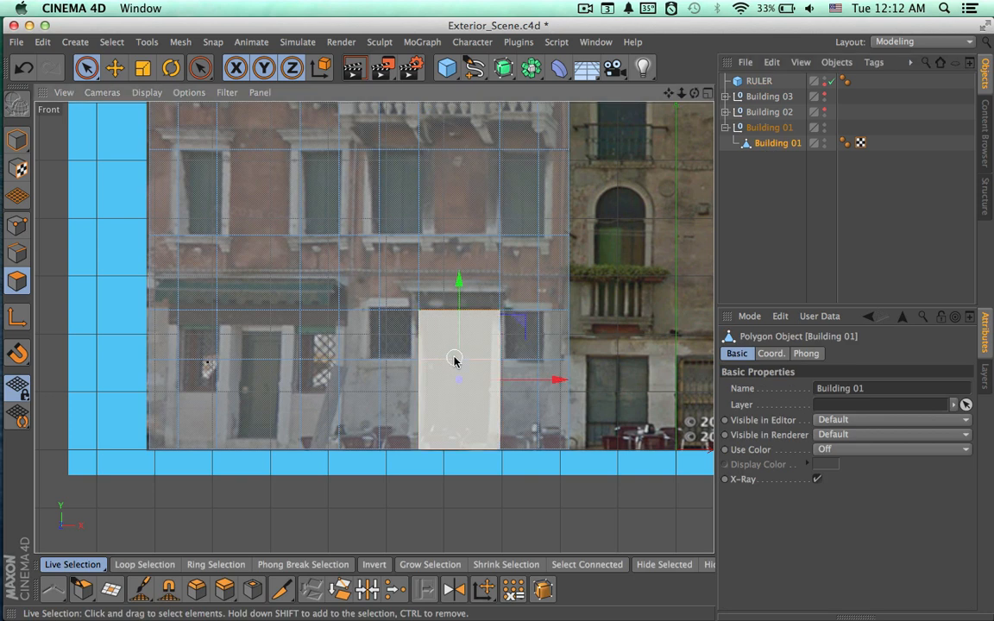
pyautogui.click(251, 592)
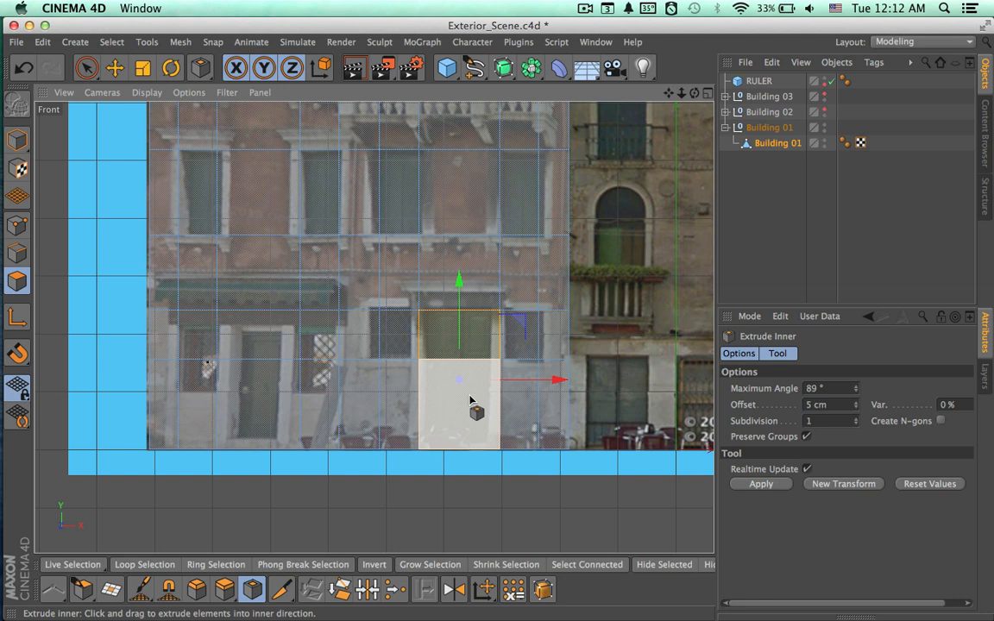
pyautogui.moveTo(471, 399); pyautogui.dragTo(502, 399)
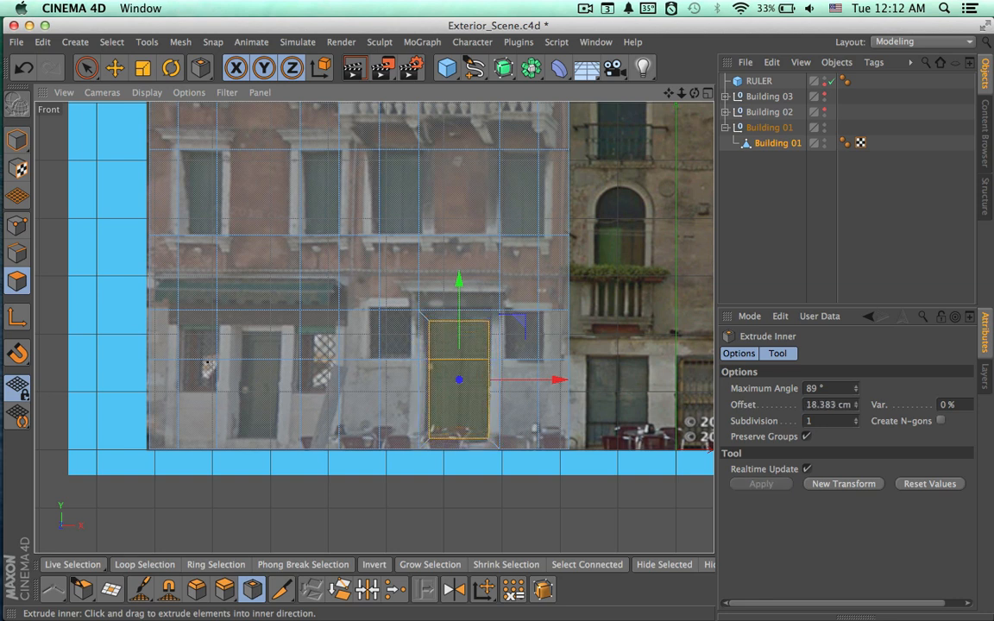
# Switch to Google Earth, look at the building's entrance, and re-enter Street View at a point close to the canal-side buildings.
pyautogui.press('super+Tab')
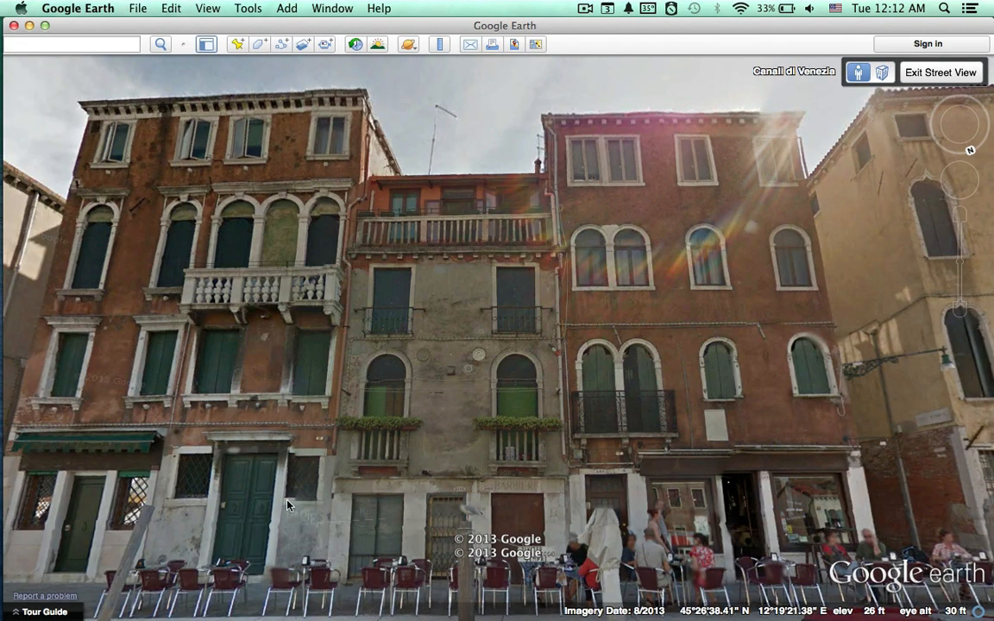
pyautogui.moveTo(287, 509); pyautogui.dragTo(386, 467)
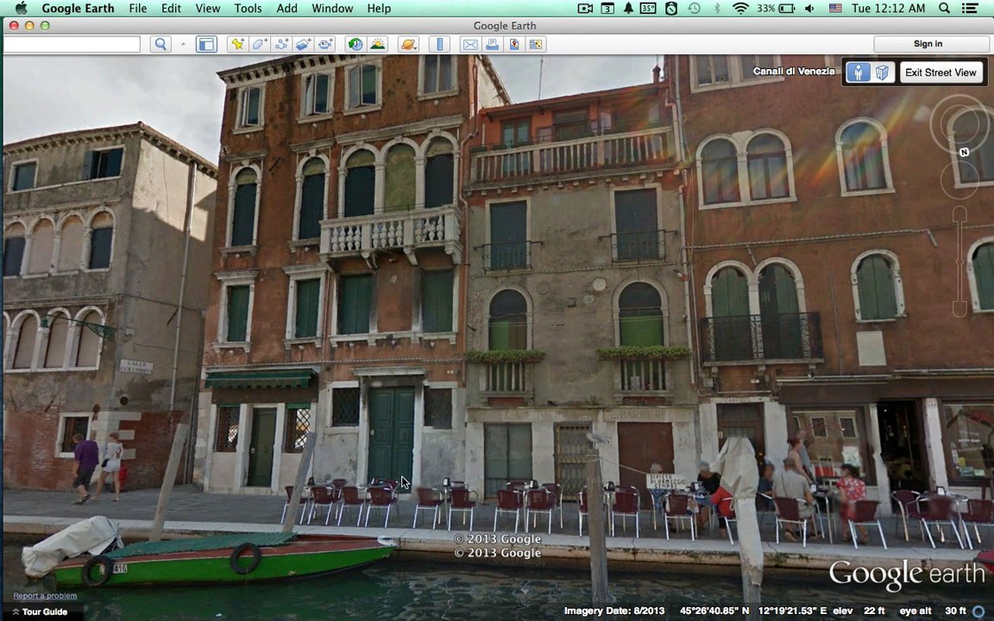
pyautogui.click(941, 73)
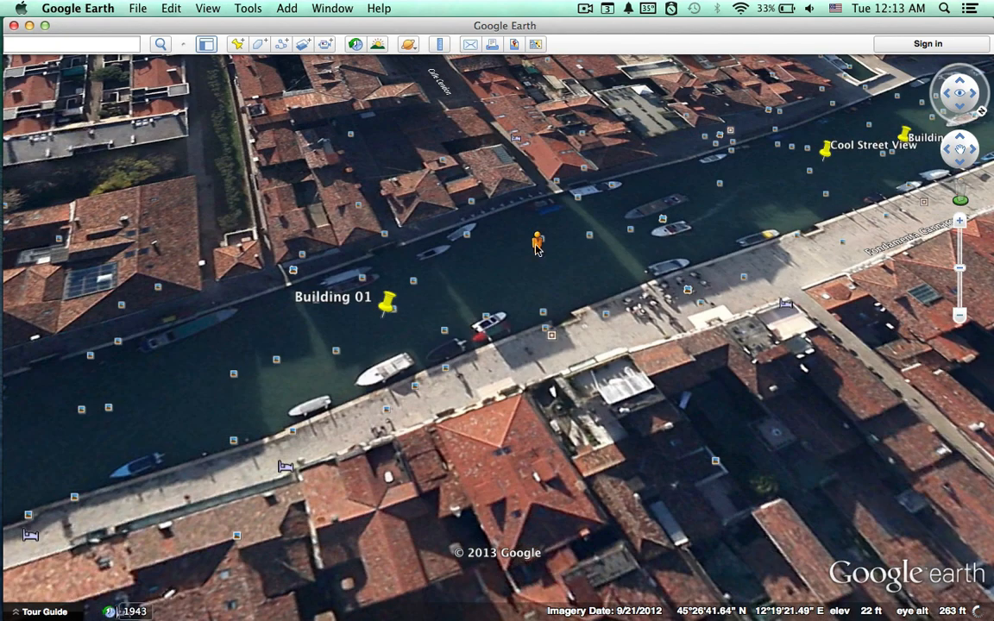
pyautogui.moveTo(537, 247); pyautogui.dragTo(359, 242)
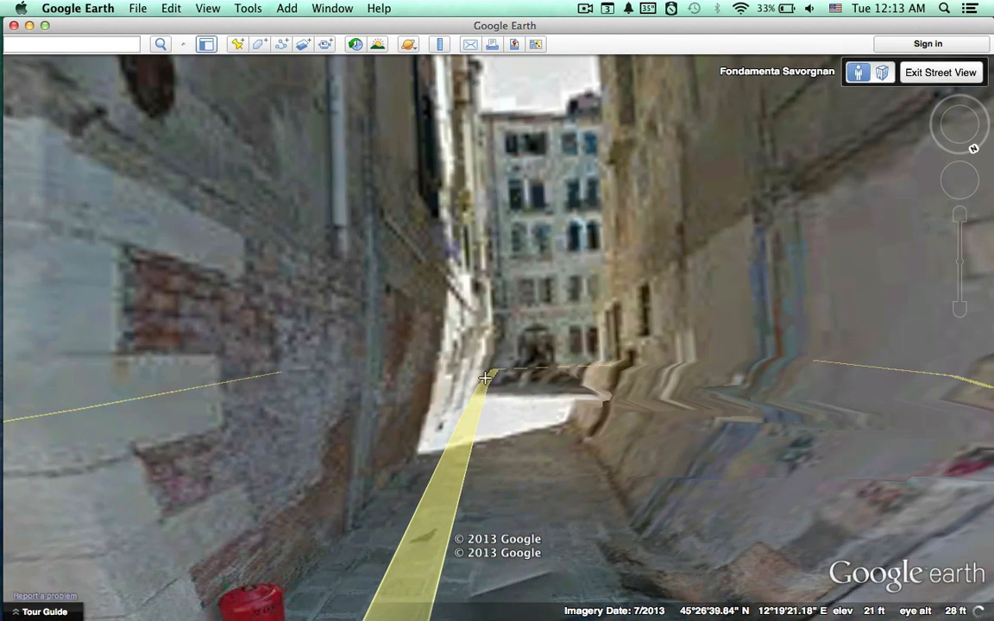
# Look around the corner building and move along Fondamenta Savorgnan in Street View to examine the ground-floor fronts.
pyautogui.moveTo(485, 378); pyautogui.dragTo(362, 354)
pyautogui.moveTo(701, 324); pyautogui.dragTo(337, 384)
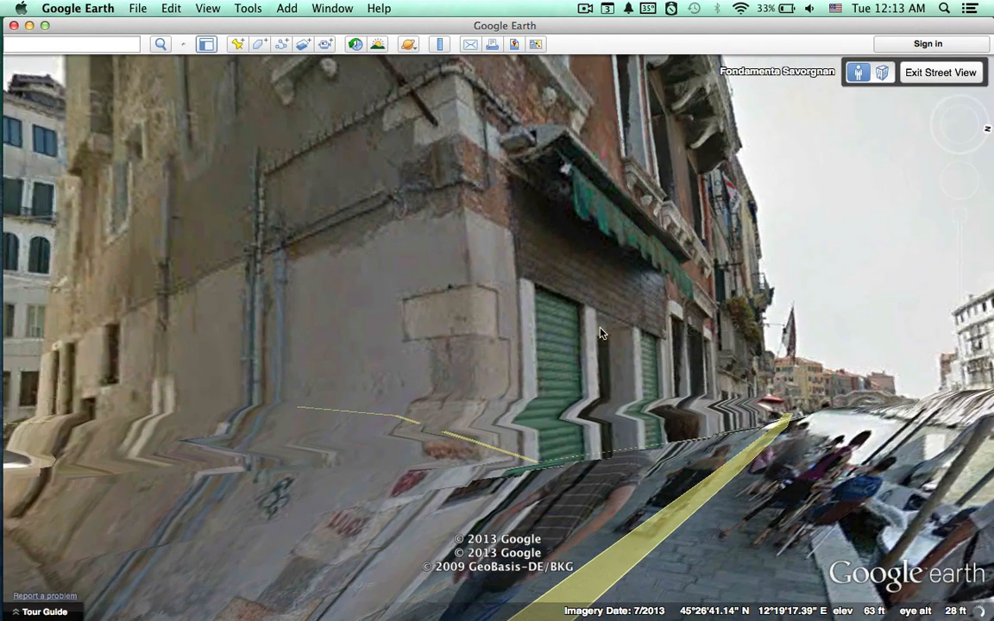
pyautogui.moveTo(602, 334); pyautogui.dragTo(484, 264)
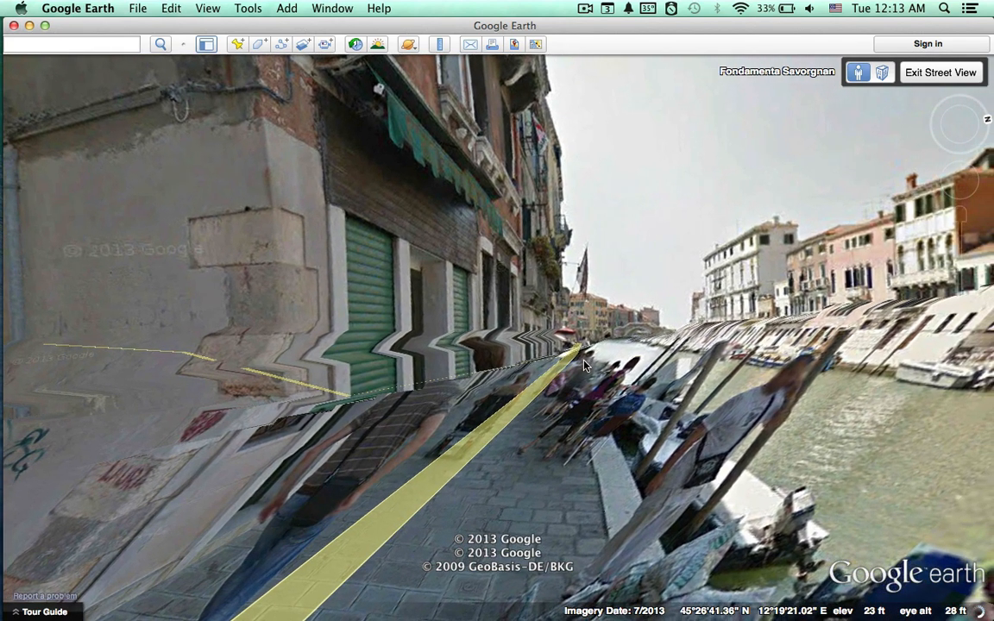
pyautogui.click(584, 366)
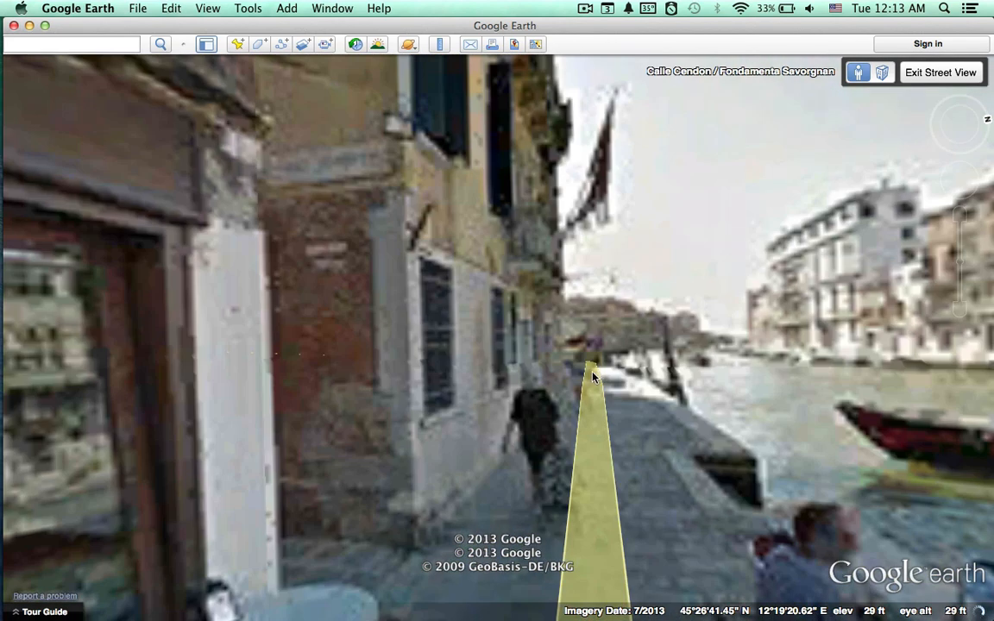
pyautogui.moveTo(360, 420); pyautogui.dragTo(644, 392)
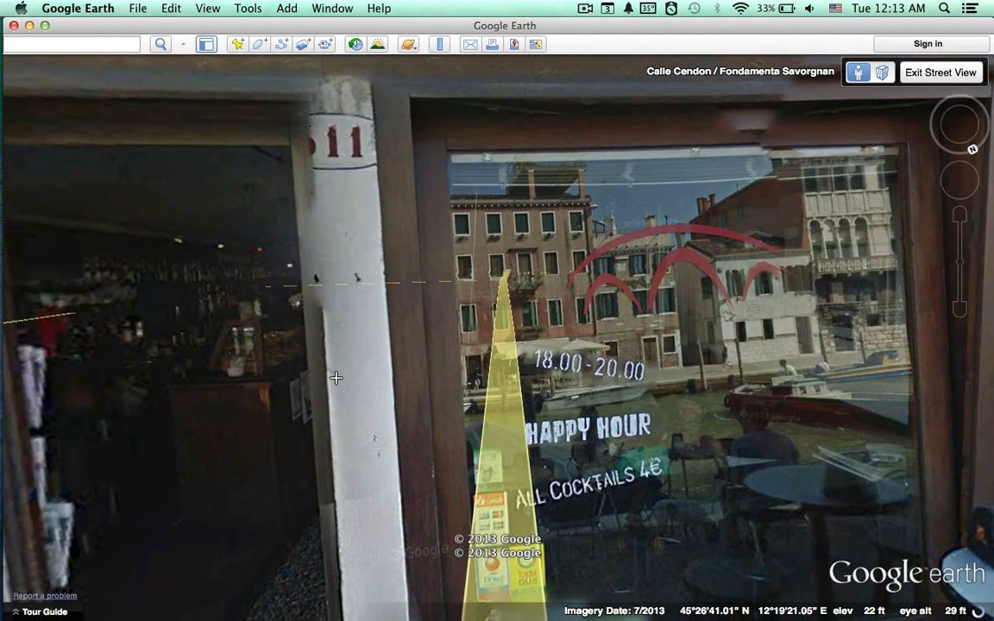
pyautogui.moveTo(335, 377); pyautogui.dragTo(552, 380)
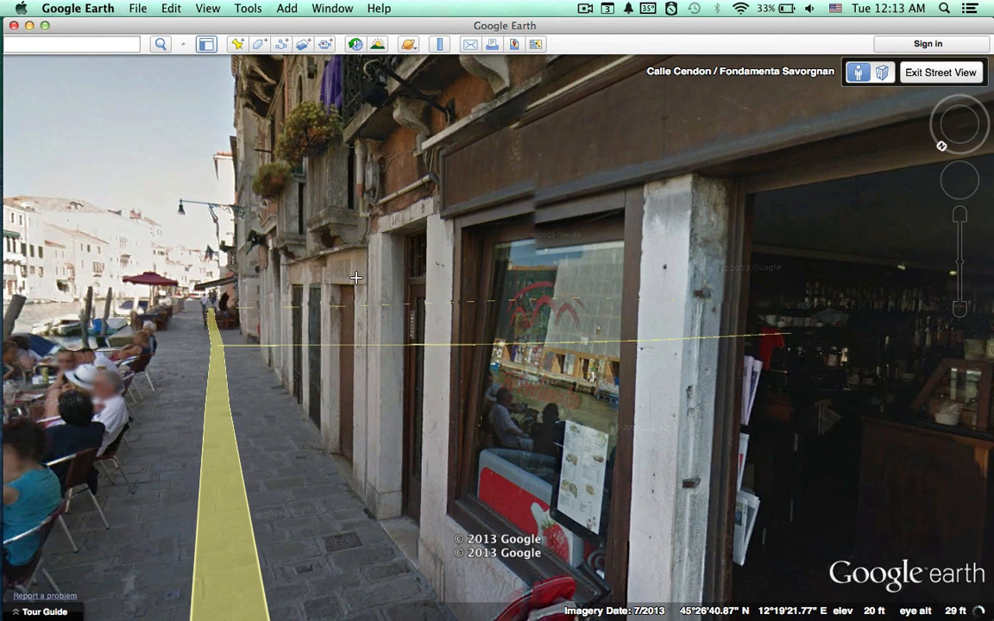
# Examine the upper windows and balconies, and move farther along the walkway in Street View to view neighbouring doorways.
pyautogui.moveTo(418, 358); pyautogui.dragTo(213, 484)
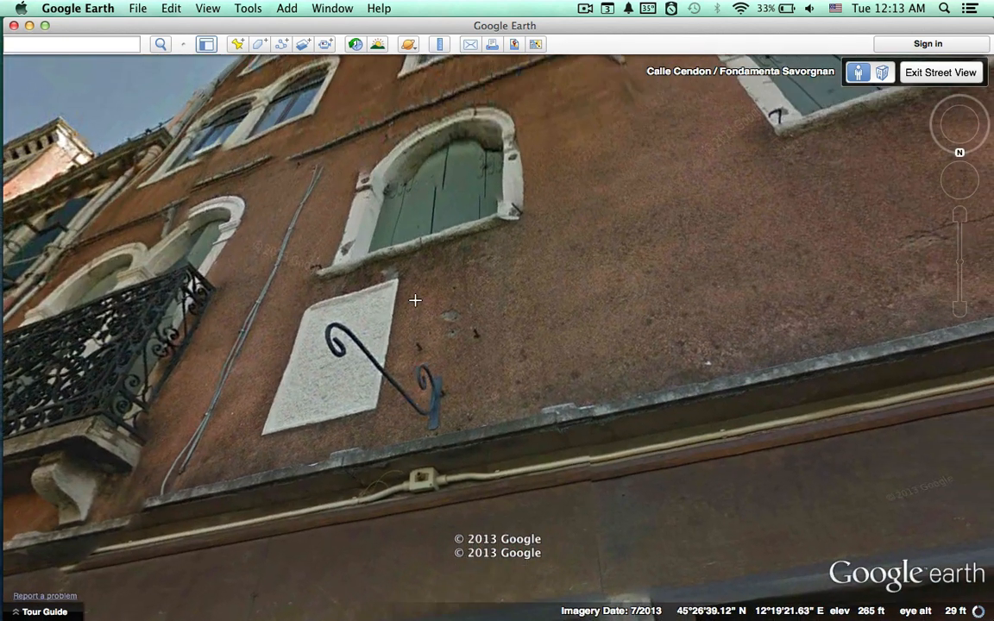
pyautogui.moveTo(415, 300); pyautogui.dragTo(630, 241)
pyautogui.moveTo(414, 335); pyautogui.dragTo(604, 86)
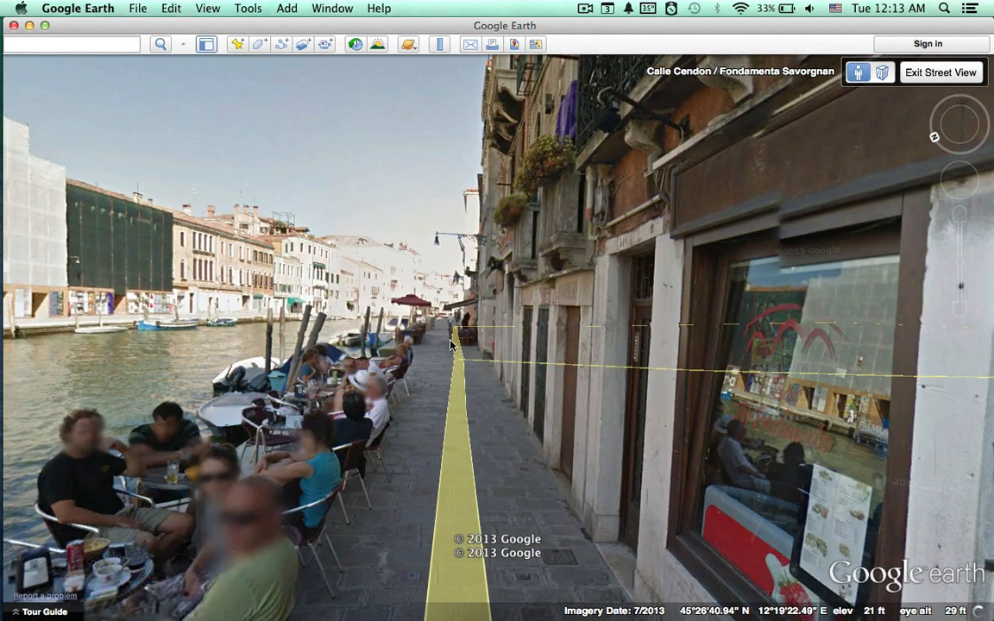
pyautogui.click(460, 347)
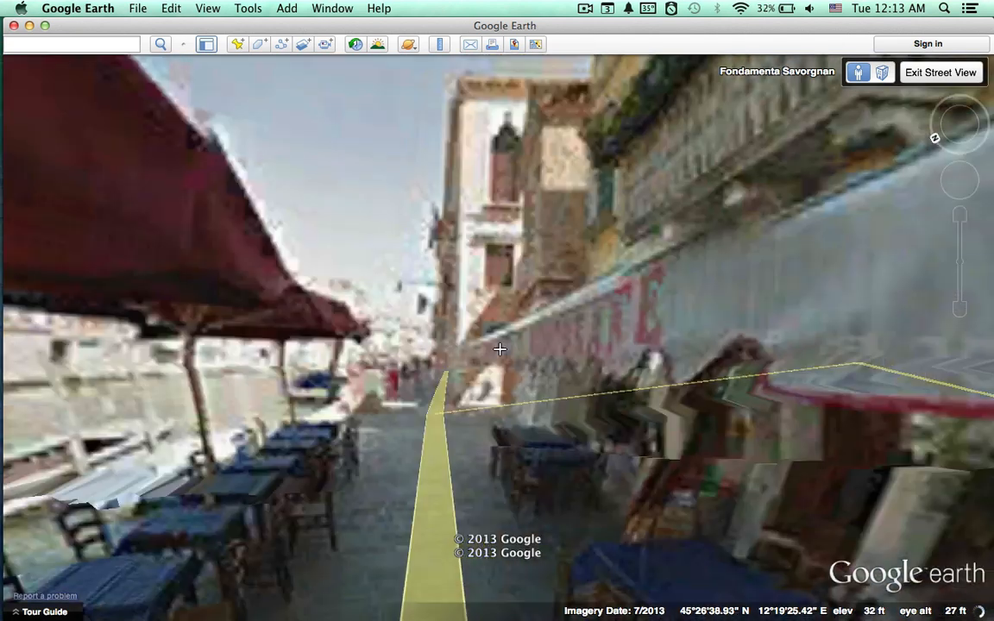
pyautogui.moveTo(733, 348); pyautogui.dragTo(388, 372)
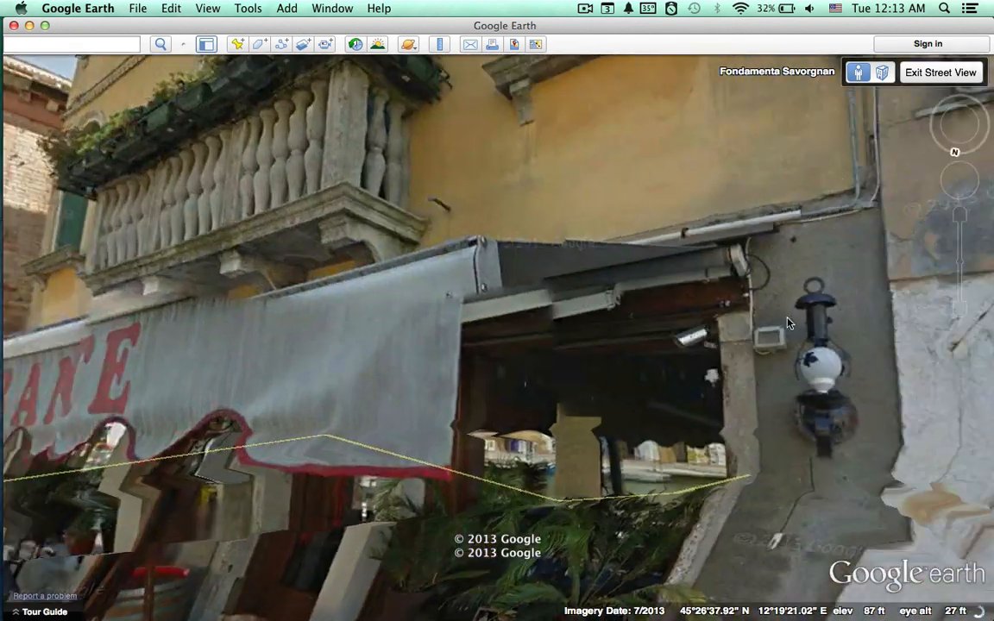
pyautogui.moveTo(901, 324); pyautogui.dragTo(472, 344)
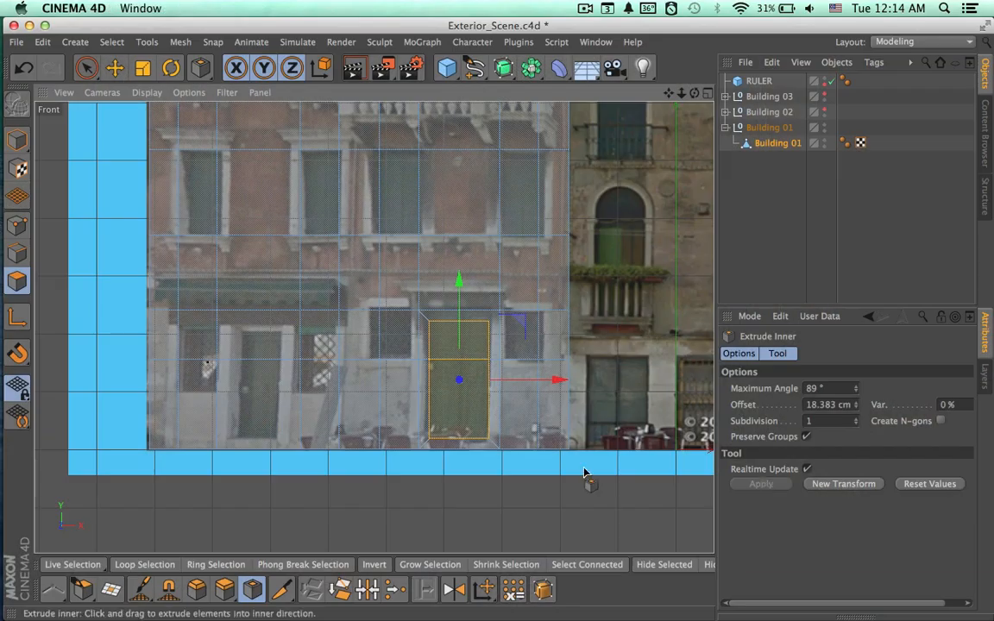
# Back in Cinema 4D, select the two polygons over the door beside the awning windows and inset them with Extrude Inner by about 24.7 cm.
pyautogui.press('space')
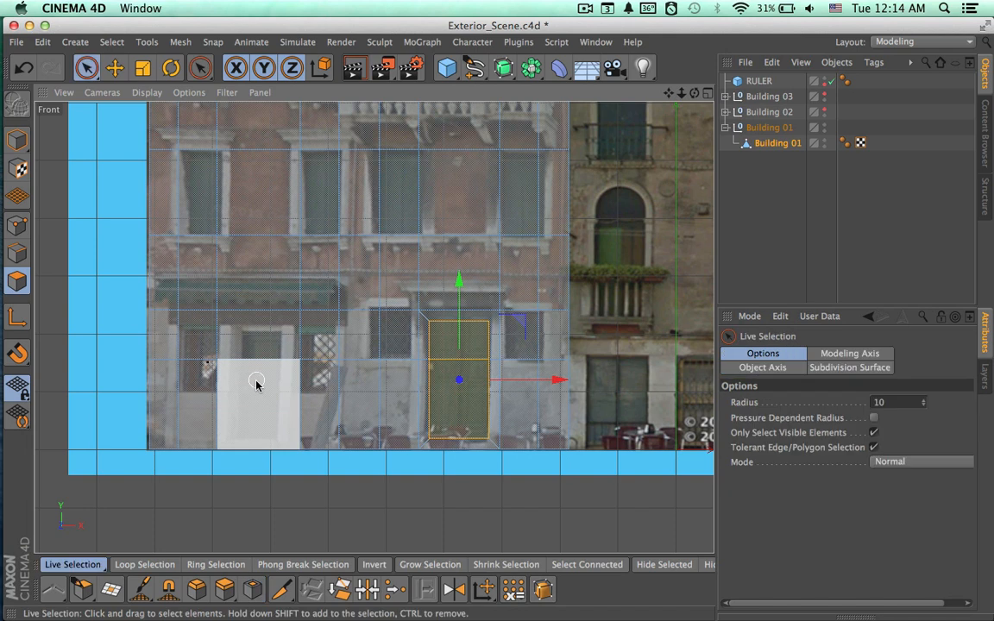
pyautogui.click(256, 363)
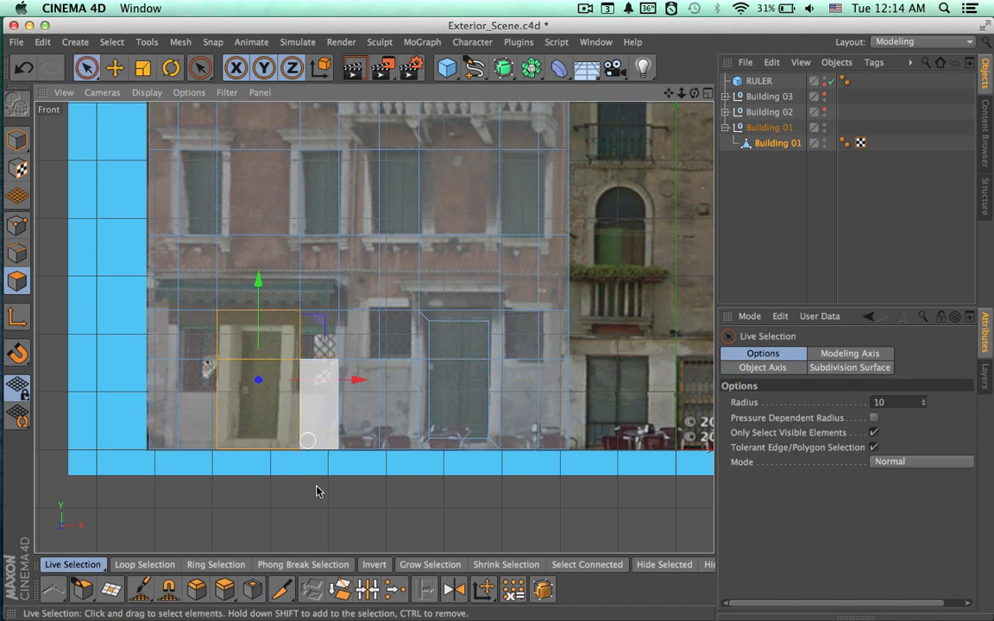
pyautogui.click(253, 590)
pyautogui.moveTo(240, 459); pyautogui.dragTo(257, 397)
pyautogui.keyDown('alt'); pyautogui.moveTo(251, 417); pyautogui.dragTo(362, 421, button='right'); pyautogui.keyUp('alt')
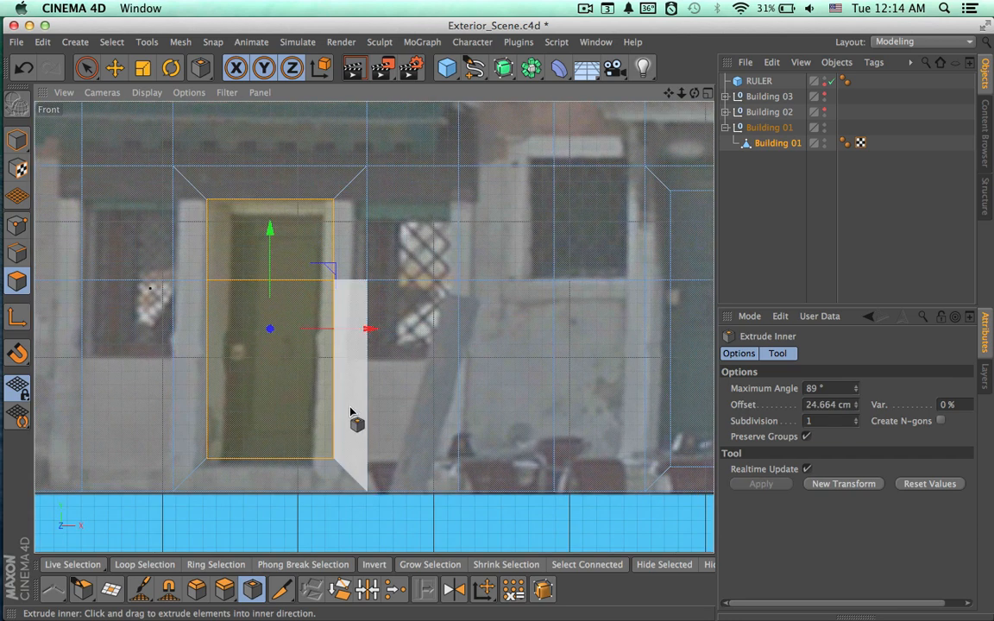
# Scale the inset door polygons beside the awning windows narrower and slightly shorter, and move them down to match the door in the photo.
pyautogui.click(145, 68)
pyautogui.moveTo(371, 331); pyautogui.dragTo(337, 330)
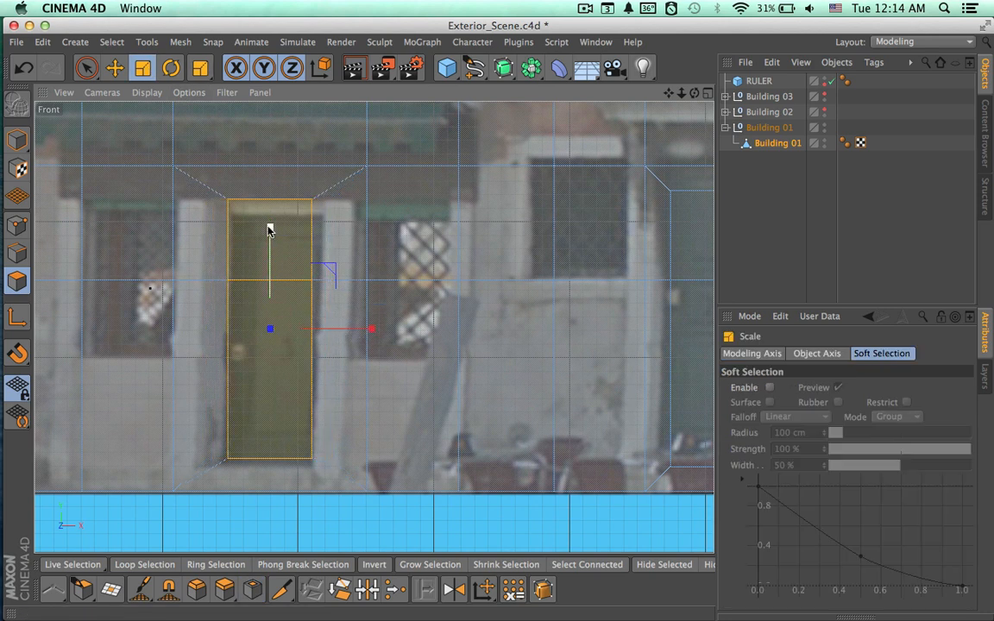
pyautogui.moveTo(269, 230); pyautogui.dragTo(268, 233)
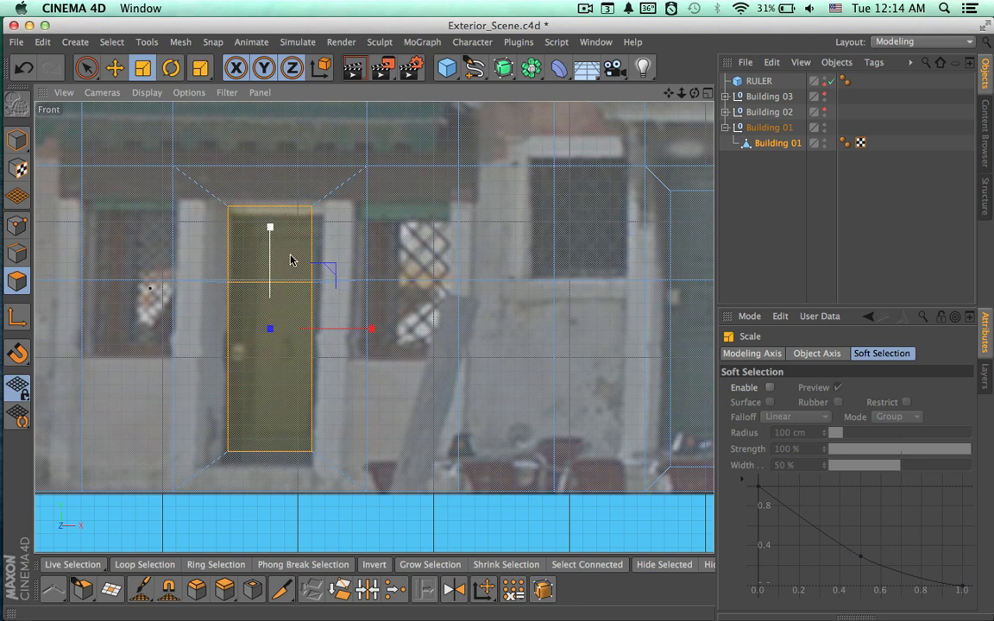
pyautogui.moveTo(368, 328); pyautogui.dragTo(377, 328)
pyautogui.press('space')
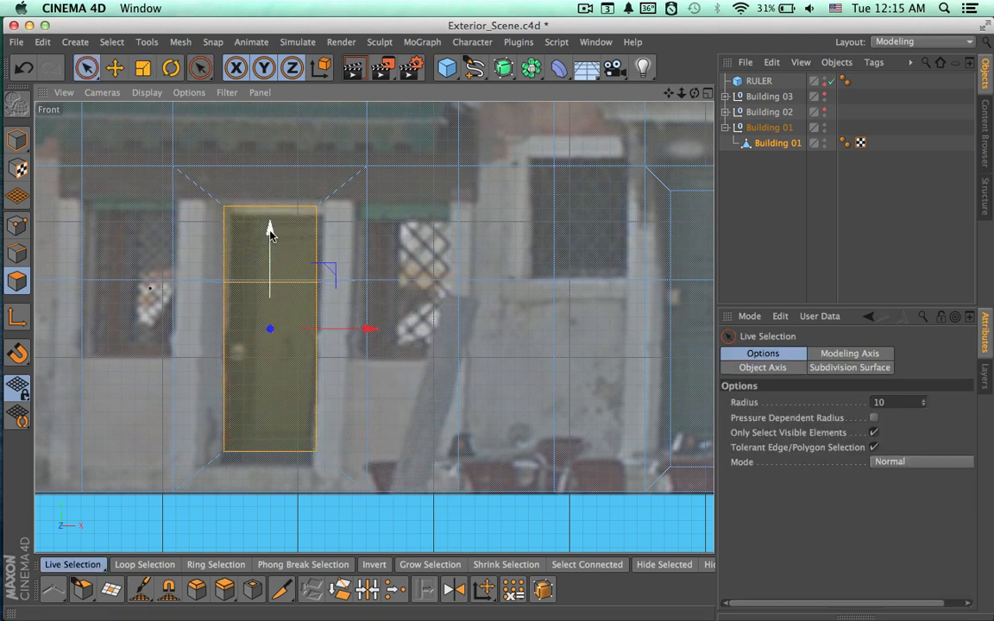
pyautogui.moveTo(269, 231); pyautogui.dragTo(269, 248)
pyautogui.scroll(-6, 382, 295)
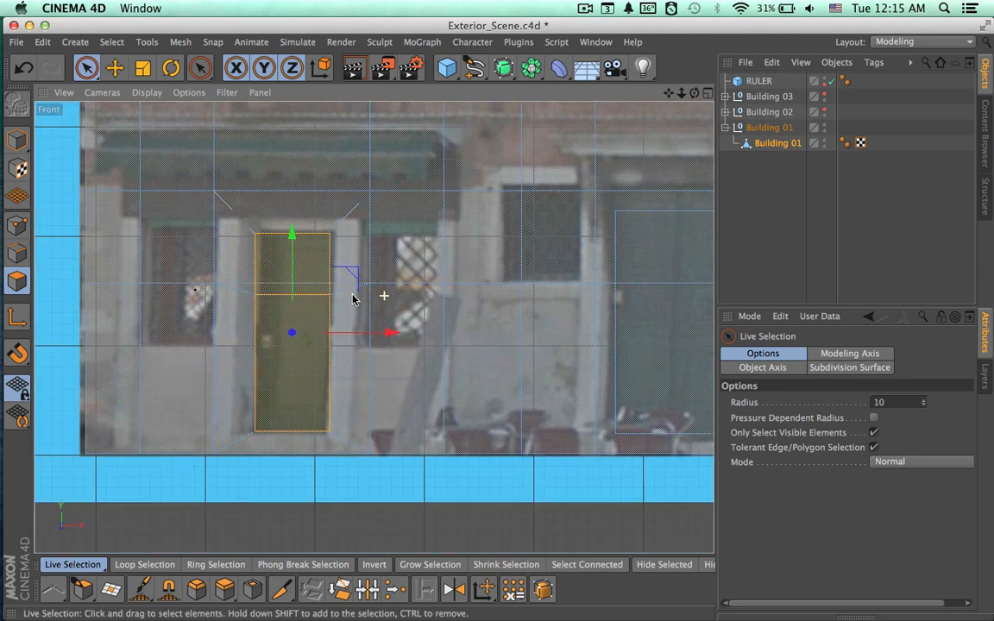
pyautogui.keyDown('alt'); pyautogui.moveTo(455, 344); pyautogui.dragTo(377, 328, button='middle'); pyautogui.keyUp('alt')
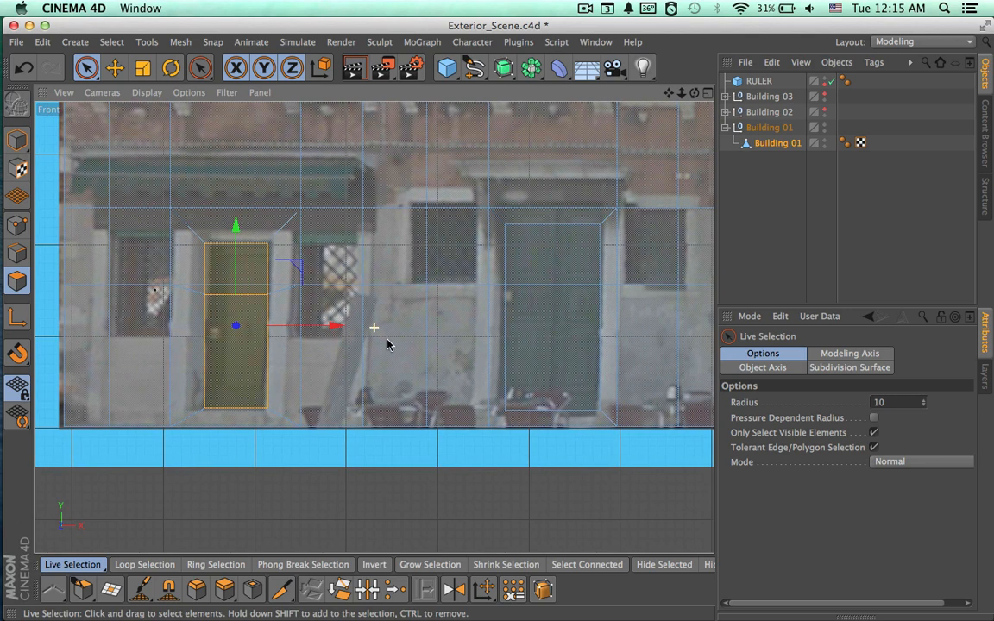
pyautogui.keyDown('alt'); pyautogui.moveTo(453, 332); pyautogui.dragTo(424, 330); pyautogui.keyUp('alt')
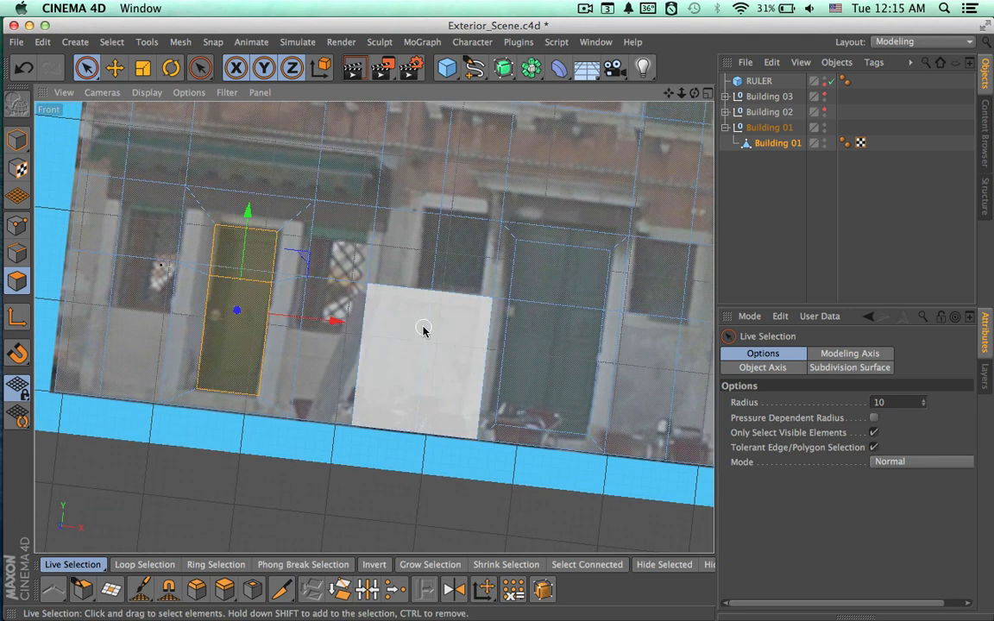
pyautogui.press('shift+super+z')
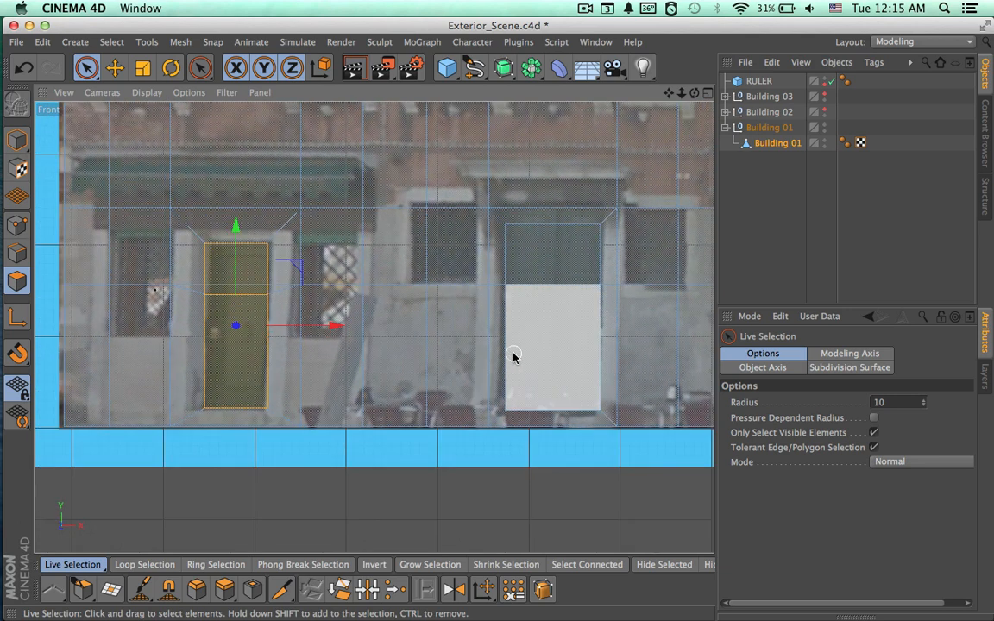
pyautogui.keyDown('alt'); pyautogui.moveTo(514, 353); pyautogui.dragTo(441, 350, button='right'); pyautogui.keyUp('alt')
pyautogui.keyDown('alt'); pyautogui.moveTo(493, 367); pyautogui.dragTo(437, 368, button='middle'); pyautogui.keyUp('alt')
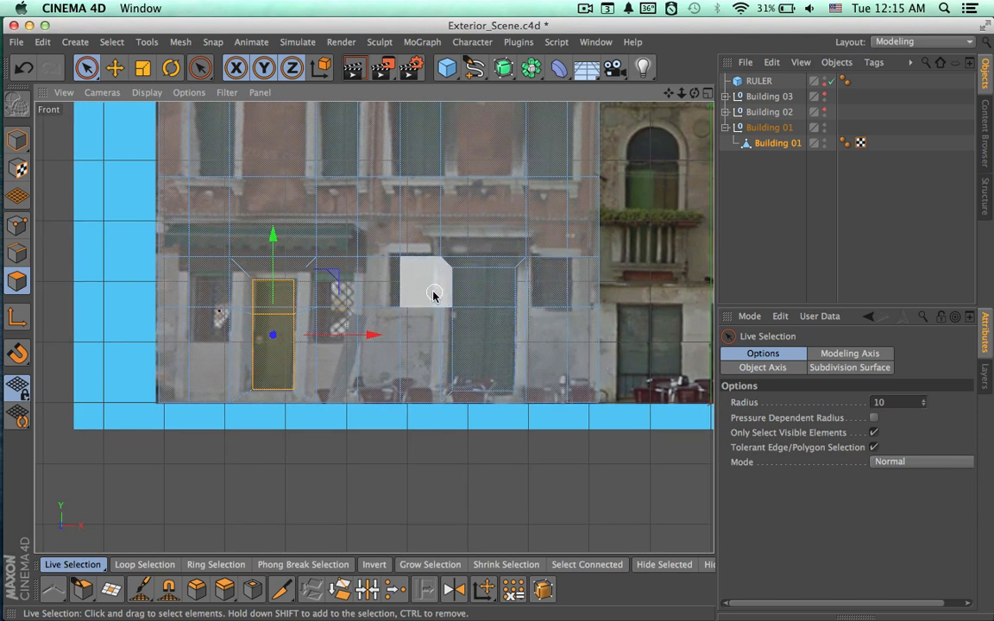
pyautogui.click(421, 293)
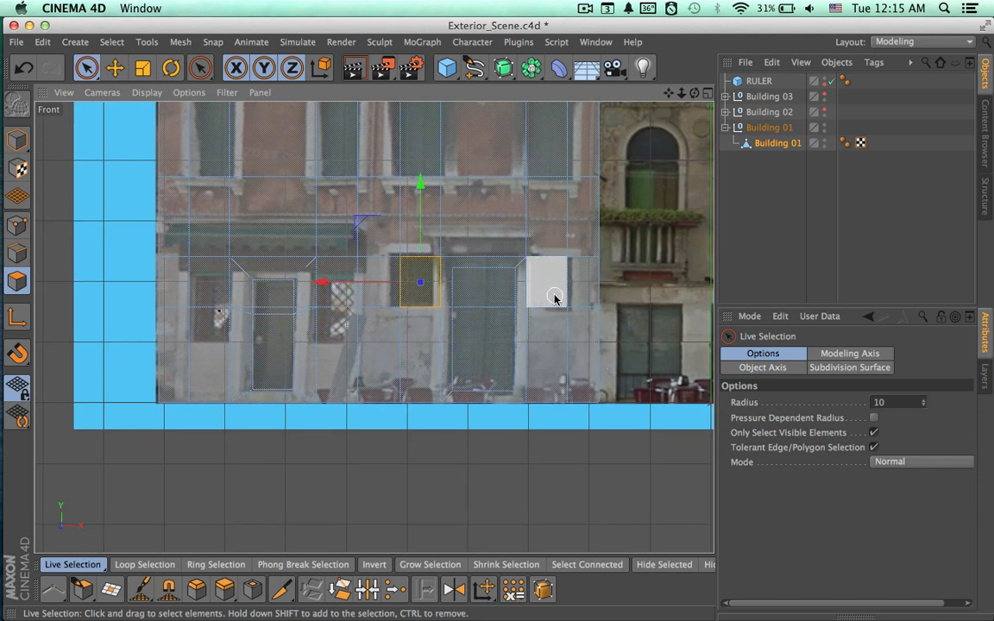
pyautogui.keyDown('shift'); pyautogui.click(546, 289); pyautogui.keyUp('shift')
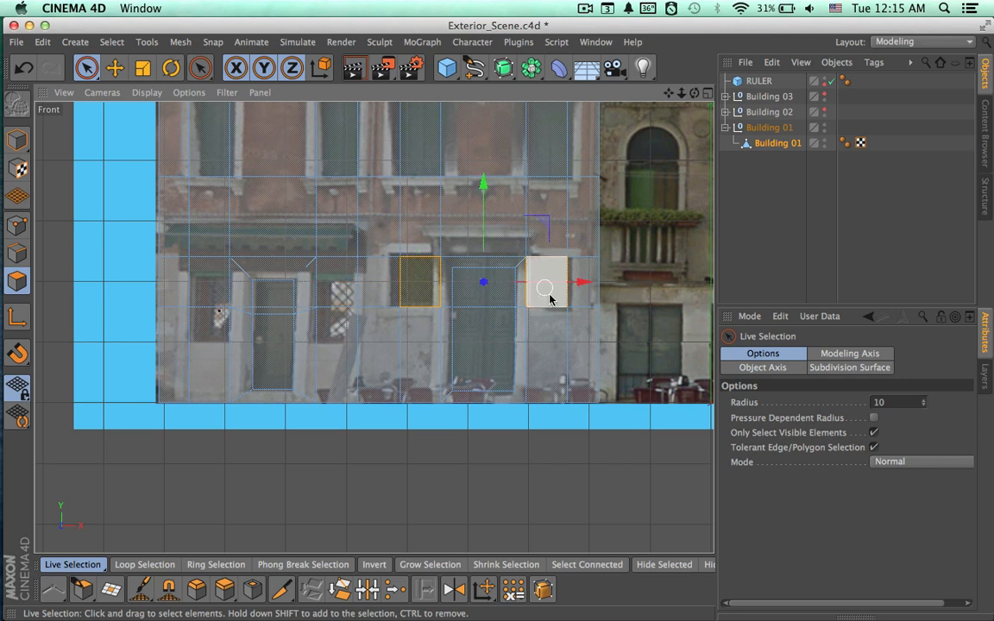
pyautogui.click(252, 590)
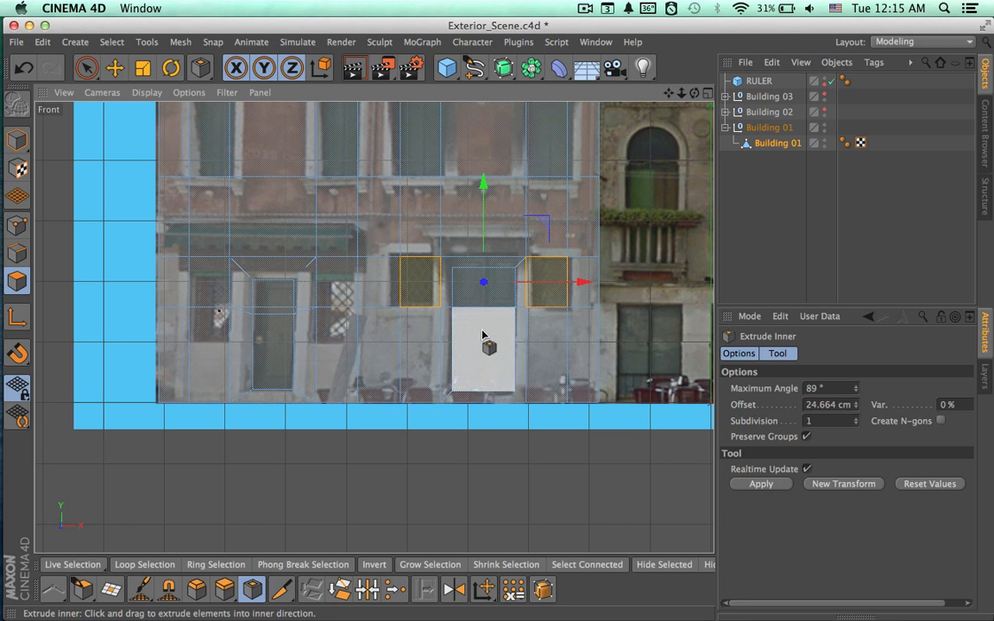
pyautogui.scroll(4, 483, 335)
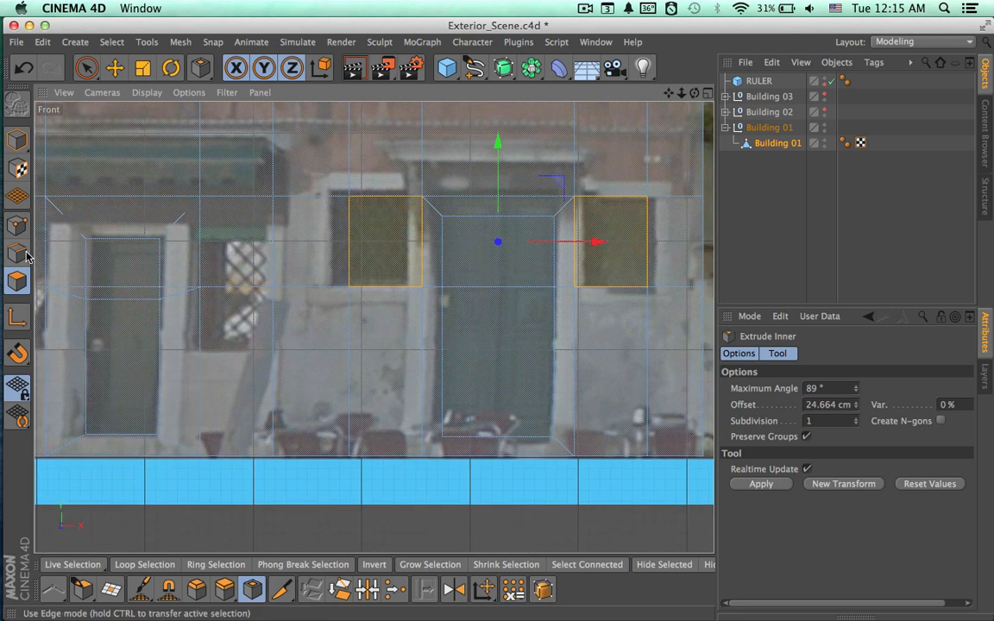
# Move the outer vertical edges of the two windows flanking the wide green door outward, shifting the first about 20 cm, to match the photo.
pyautogui.click(19, 253)
pyautogui.click(343, 242)
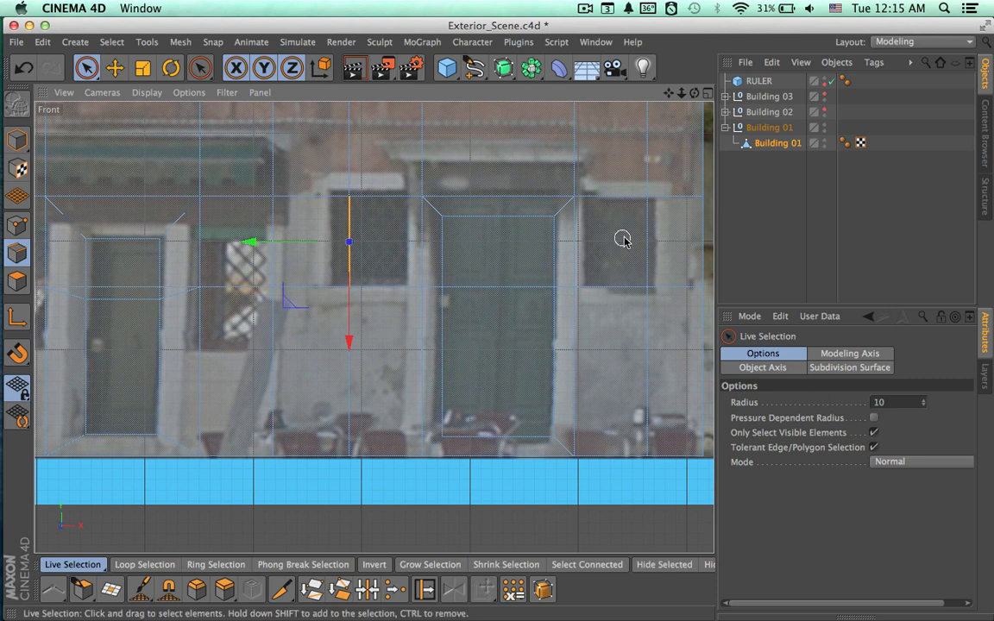
pyautogui.moveTo(259, 244); pyautogui.dragTo(239, 251)
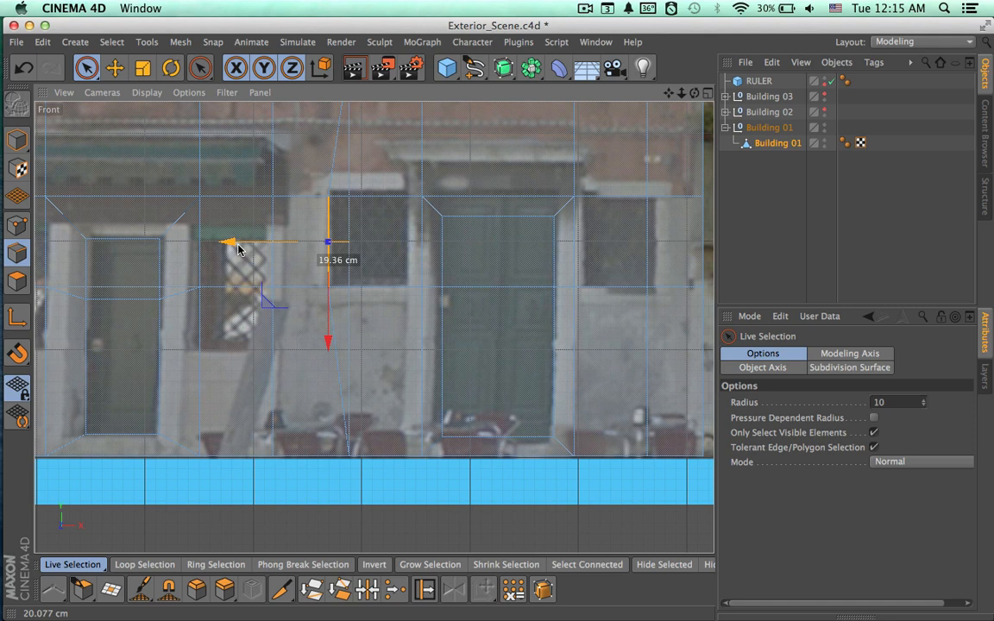
pyautogui.moveTo(239, 250); pyautogui.dragTo(226, 245)
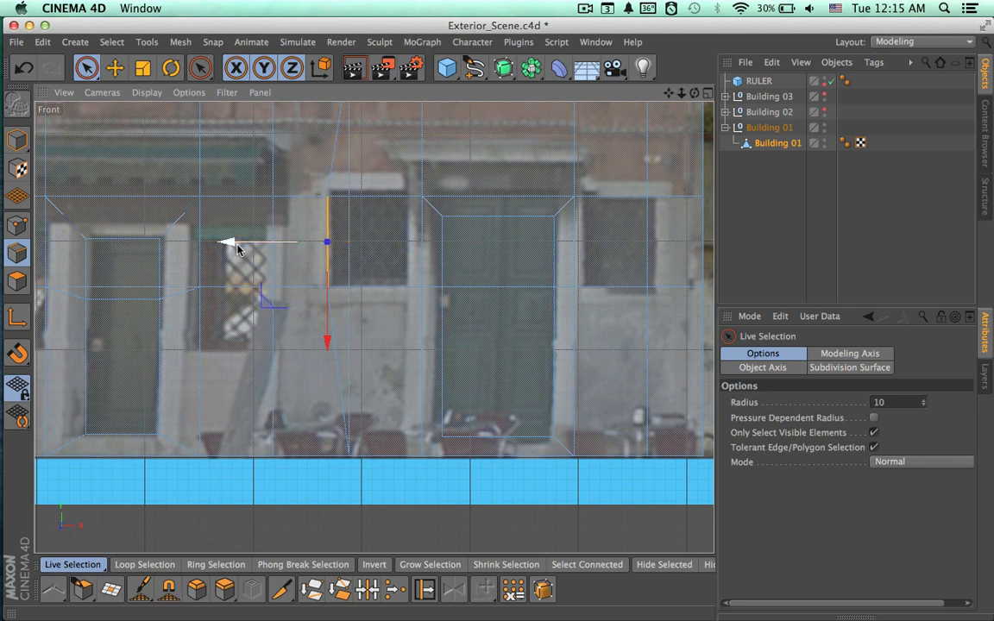
pyautogui.click(647, 239)
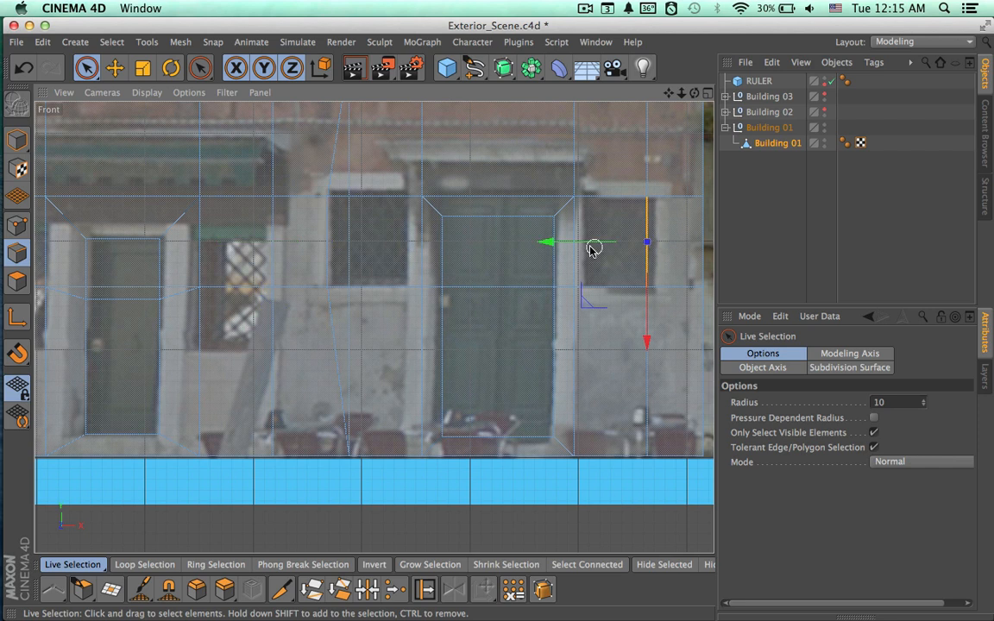
pyautogui.moveTo(551, 248); pyautogui.dragTo(568, 245)
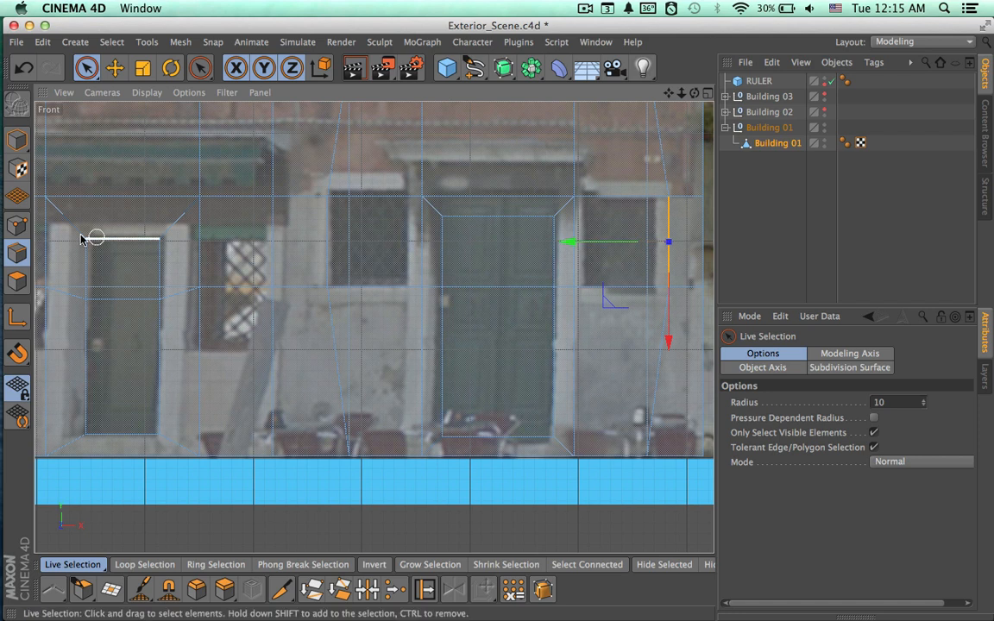
# In the Perspective view, select all polygons on Building 01's underside, turn off the object's X-Ray, and delete them.
pyautogui.click(18, 221)
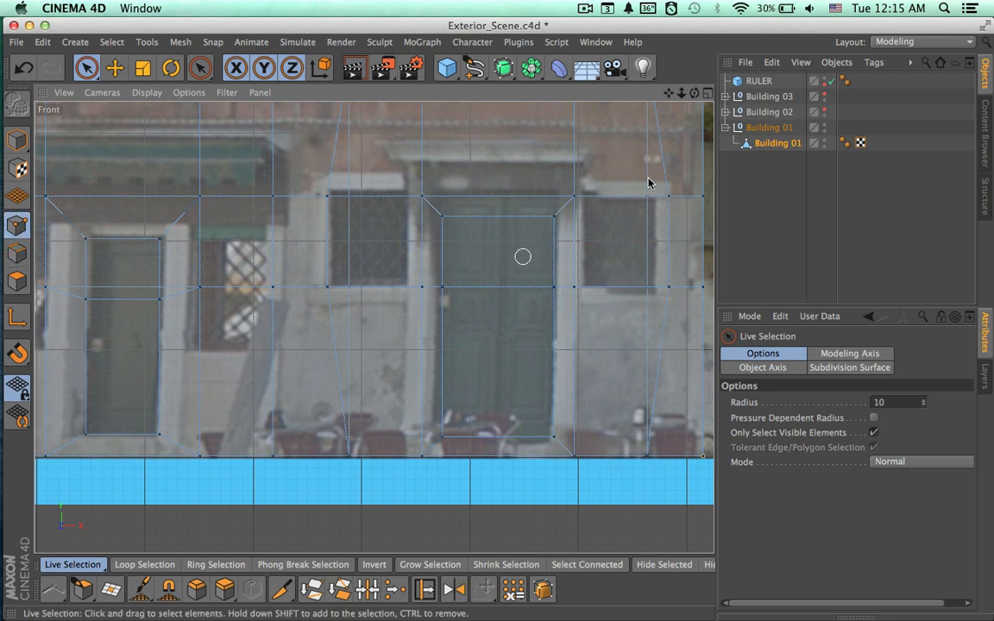
pyautogui.click(707, 92)
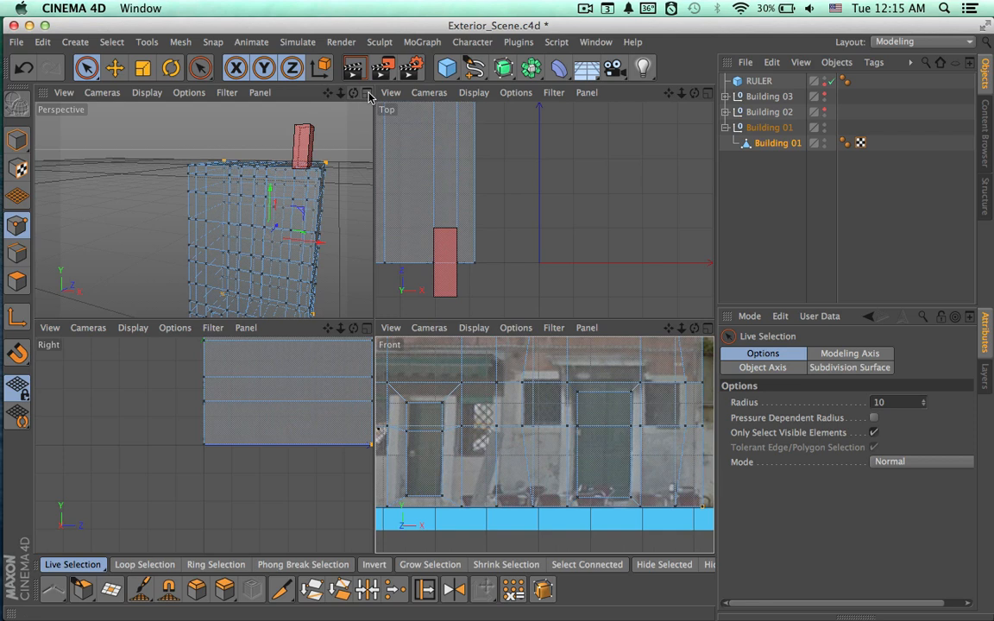
pyautogui.click(368, 92)
pyautogui.keyDown('alt'); pyautogui.moveTo(373, 326); pyautogui.dragTo(366, 106); pyautogui.keyUp('alt')
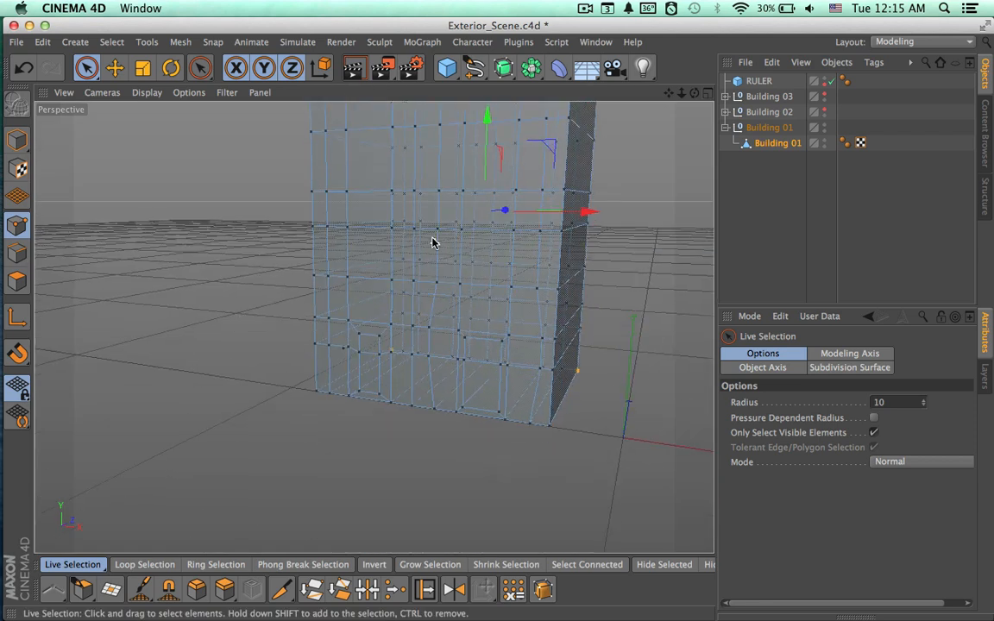
pyautogui.keyDown('alt'); pyautogui.moveTo(433, 242); pyautogui.dragTo(403, 380); pyautogui.keyUp('alt')
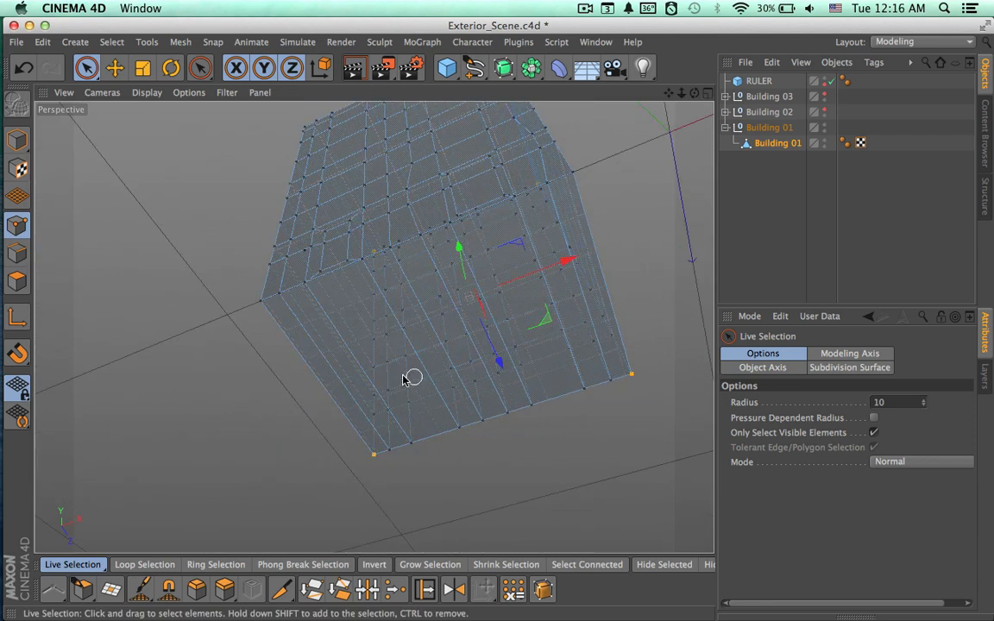
pyautogui.click(17, 280)
pyautogui.click(333, 344)
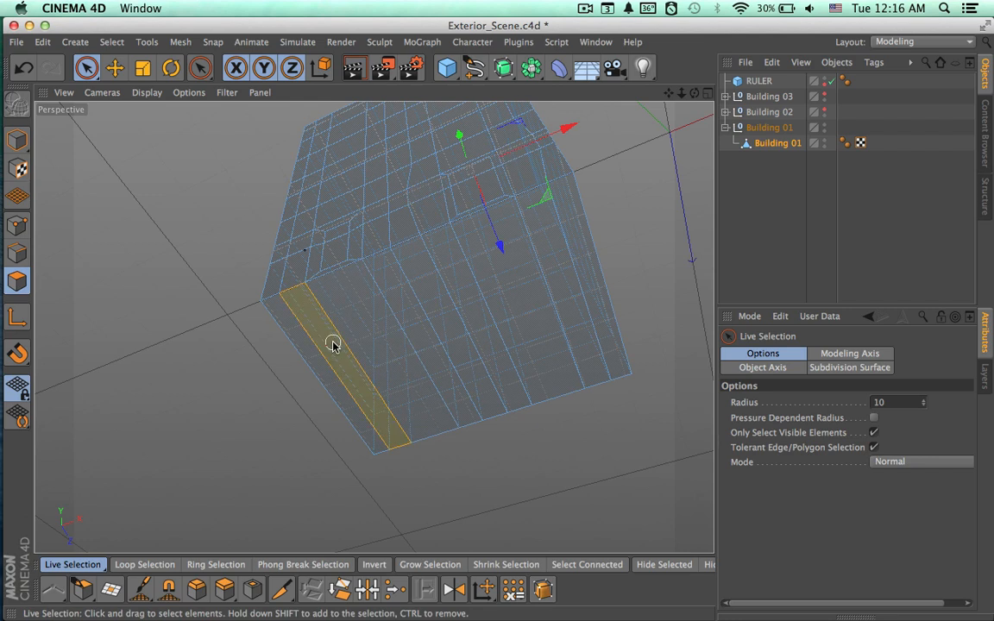
pyautogui.moveTo(333, 344)
pyautogui.mouseDown()
pyautogui.moveTo(327, 351)
pyautogui.moveTo(470, 309)
pyautogui.mouseUp()
pyautogui.moveTo(532, 287); pyautogui.dragTo(579, 276)
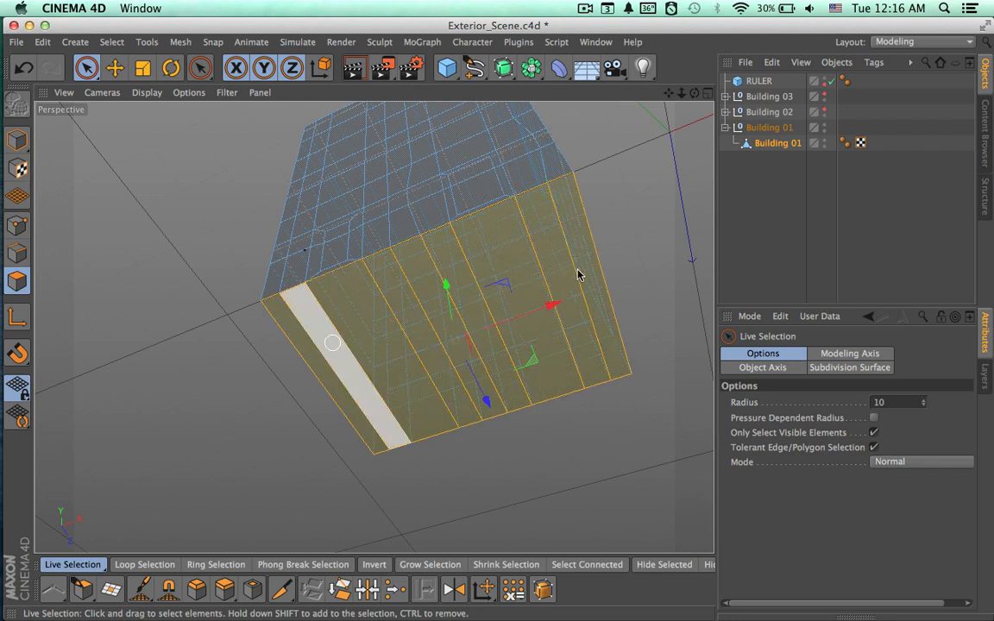
pyautogui.click(783, 147)
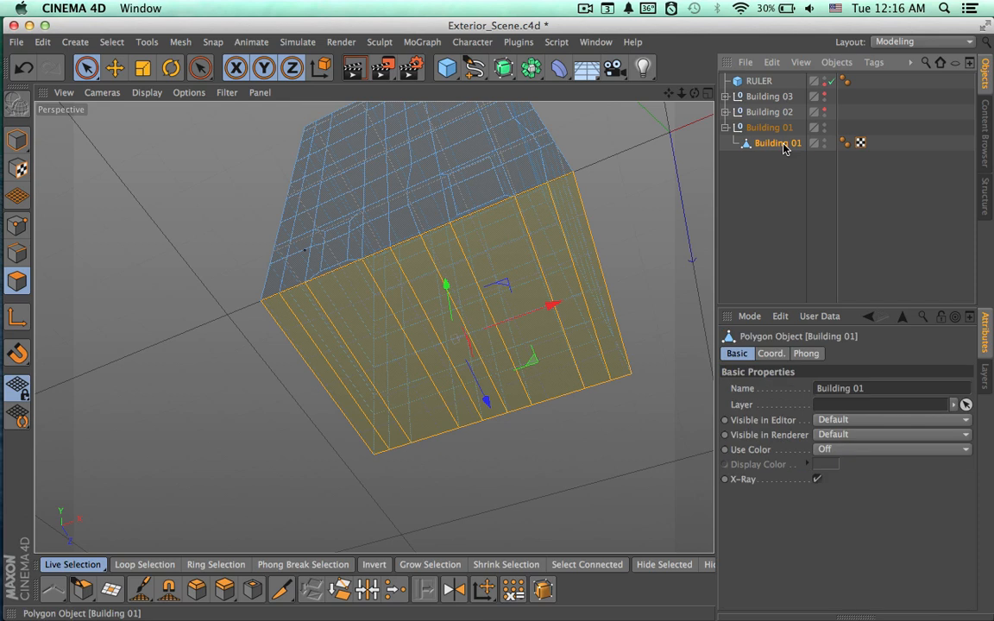
pyautogui.click(816, 480)
pyautogui.keyDown('alt'); pyautogui.moveTo(661, 426); pyautogui.dragTo(579, 466); pyautogui.keyUp('alt')
pyautogui.keyDown('alt'); pyautogui.moveTo(521, 326); pyautogui.dragTo(545, 436); pyautogui.keyUp('alt')
pyautogui.press('Delete')
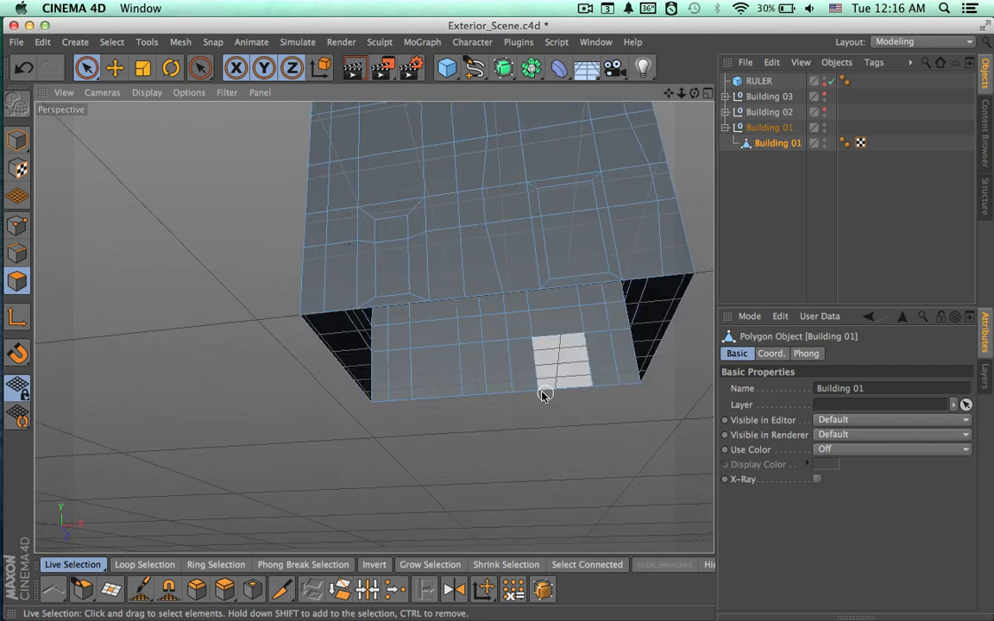
# Turn X-Ray back on and, in the Front view, align the base points below the windows flanking the green door with the windows' outer edges.
pyautogui.keyDown('alt'); pyautogui.moveTo(544, 395); pyautogui.dragTo(603, 428); pyautogui.keyUp('alt')
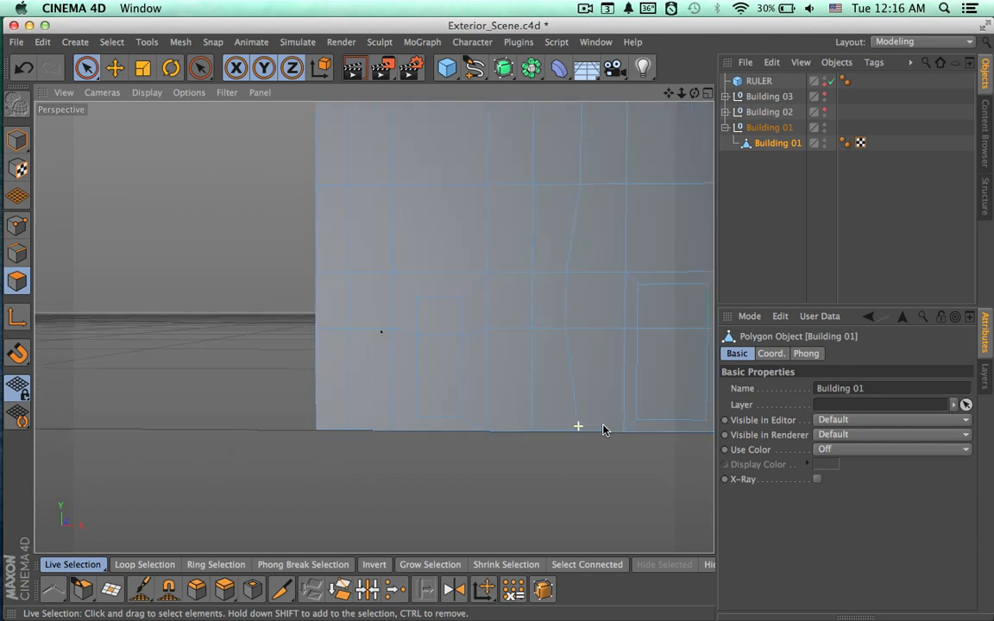
pyautogui.click(17, 222)
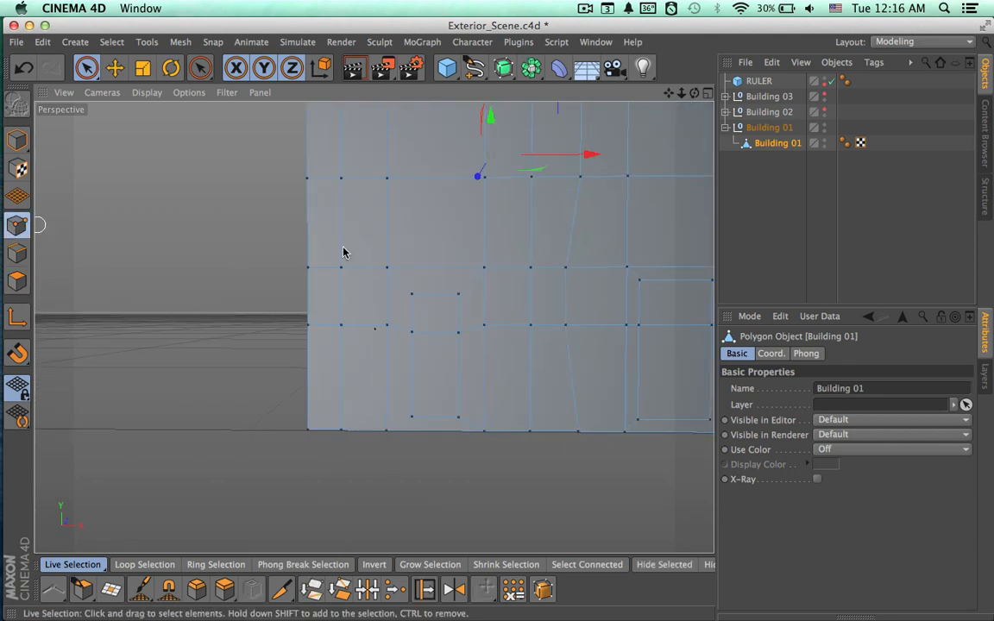
pyautogui.click(578, 437)
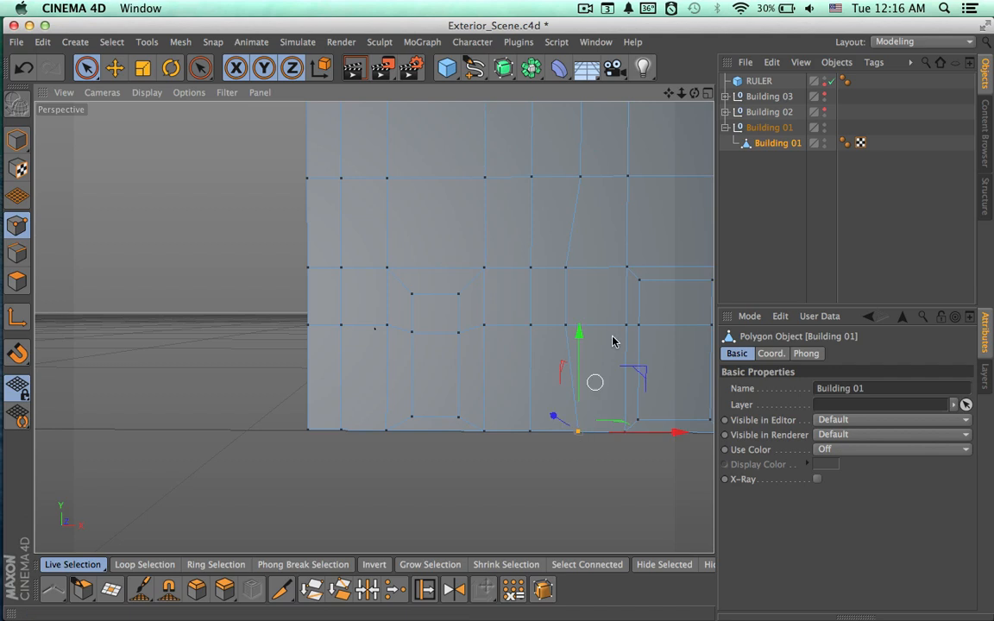
pyautogui.click(706, 94)
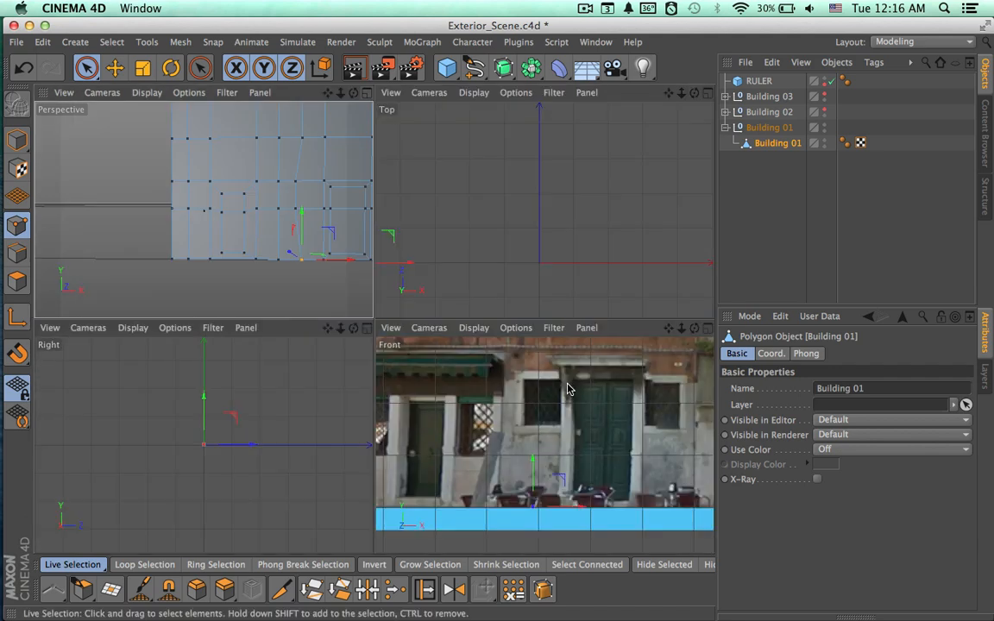
pyautogui.click(707, 335)
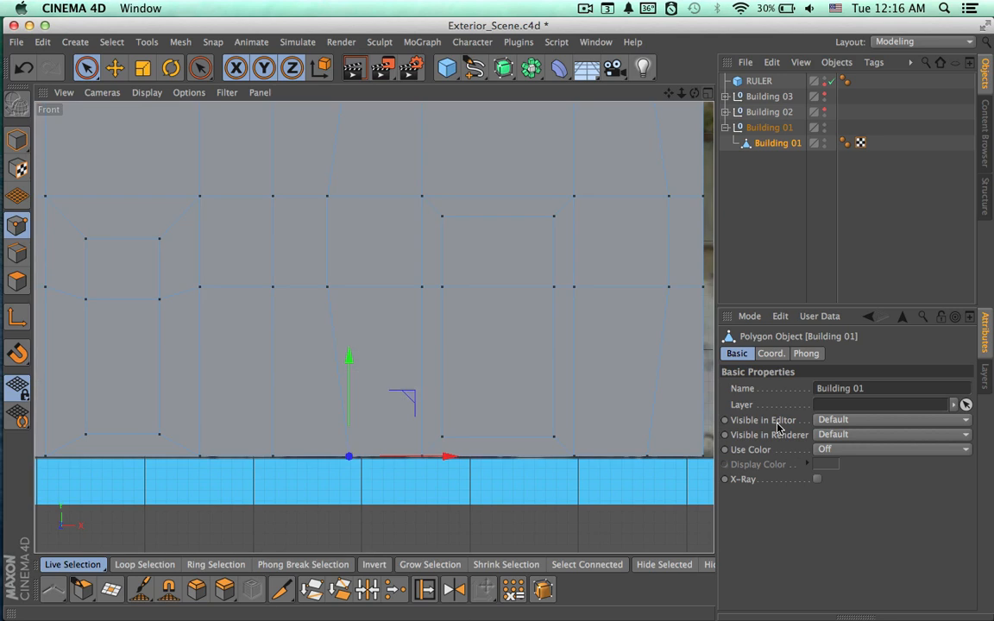
pyautogui.click(816, 479)
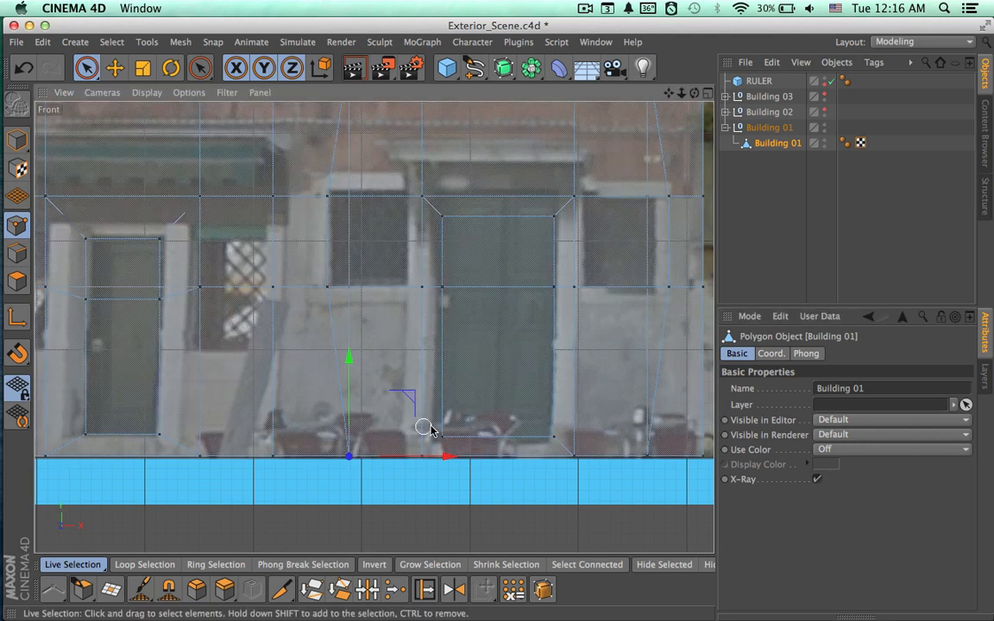
pyautogui.scroll(2, 429, 426)
pyautogui.scroll(-1, 497, 429)
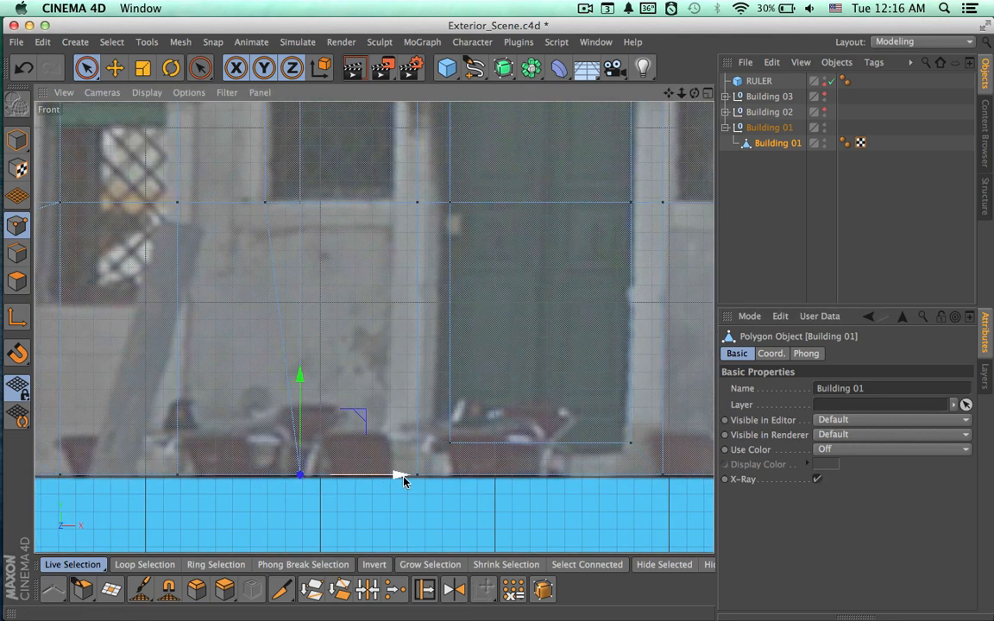
pyautogui.moveTo(403, 480); pyautogui.dragTo(366, 481)
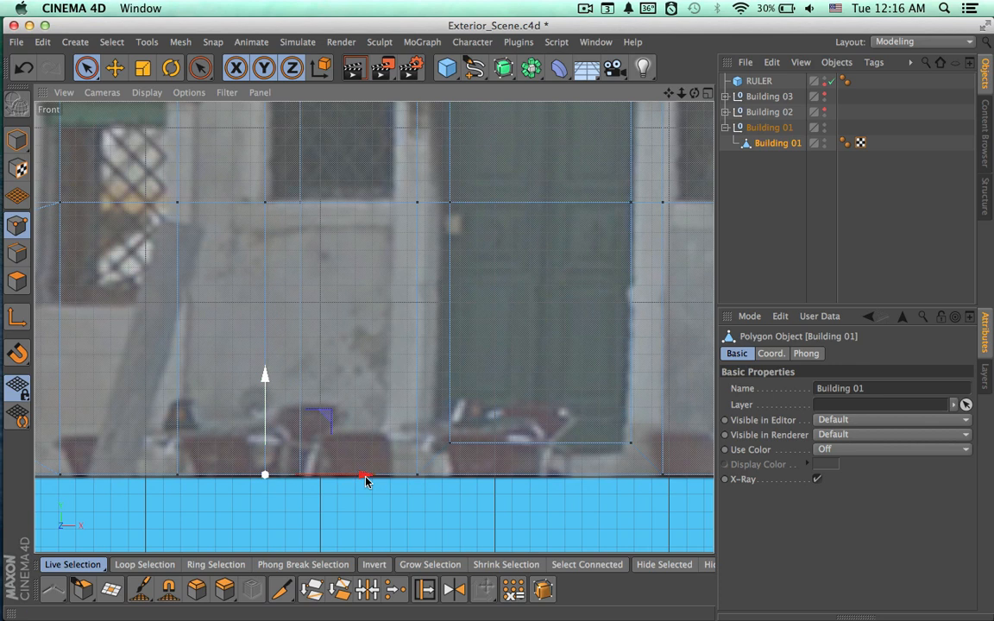
pyautogui.keyDown('alt'); pyautogui.moveTo(506, 442); pyautogui.dragTo(220, 436, button='middle'); pyautogui.keyUp('alt')
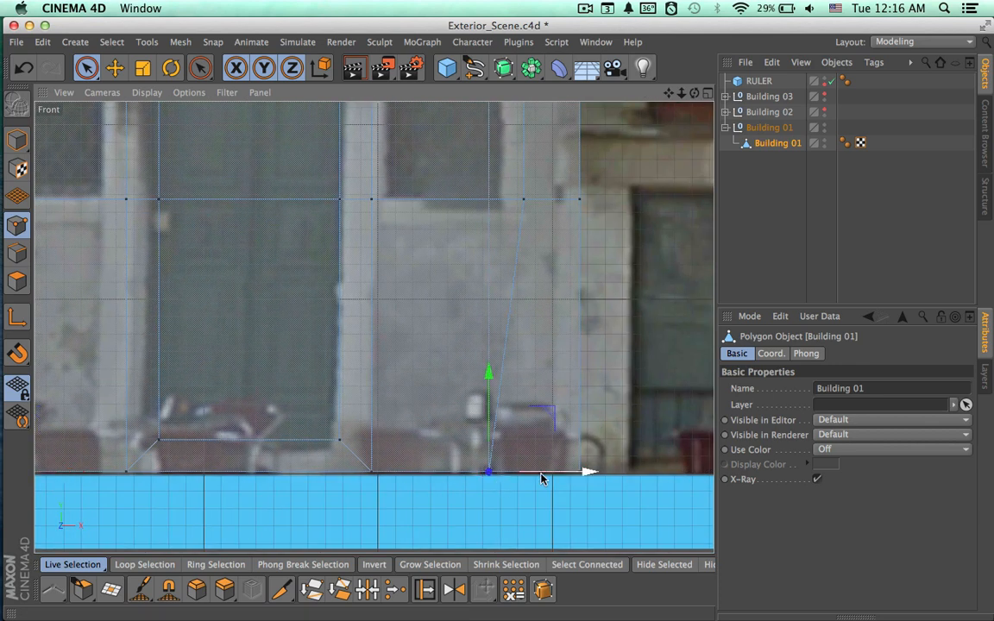
pyautogui.moveTo(541, 474); pyautogui.dragTo(574, 480)
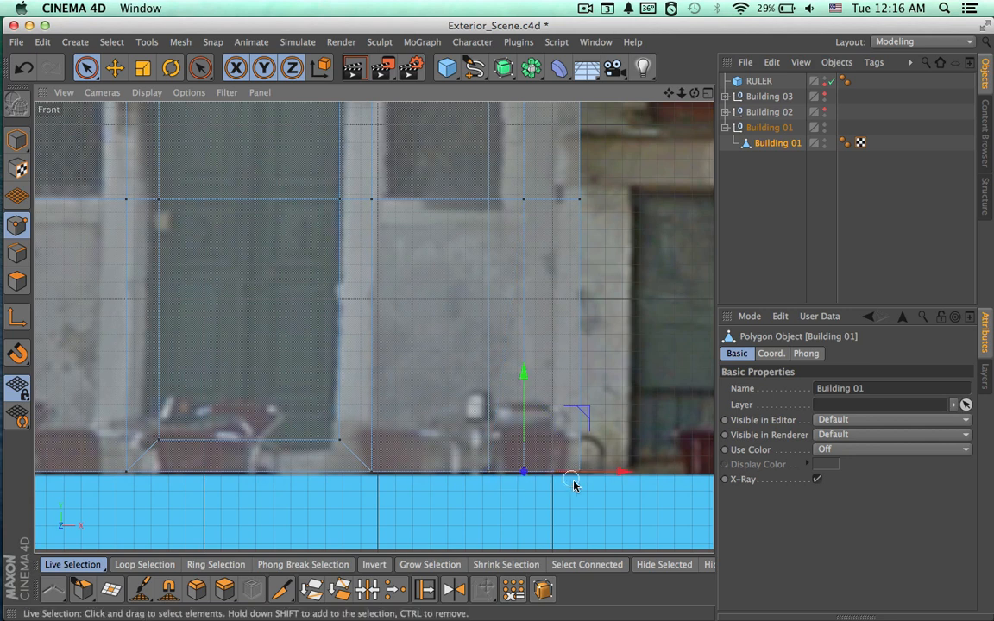
# Try to lower the middle points of the inset door and of the first awning window separately to the window sill height in the photo.
pyautogui.keyDown('alt'); pyautogui.moveTo(469, 468); pyautogui.dragTo(411, 465, button='right'); pyautogui.keyUp('alt')
pyautogui.keyDown('alt'); pyautogui.moveTo(352, 424); pyautogui.dragTo(513, 428, button='middle'); pyautogui.keyUp('alt')
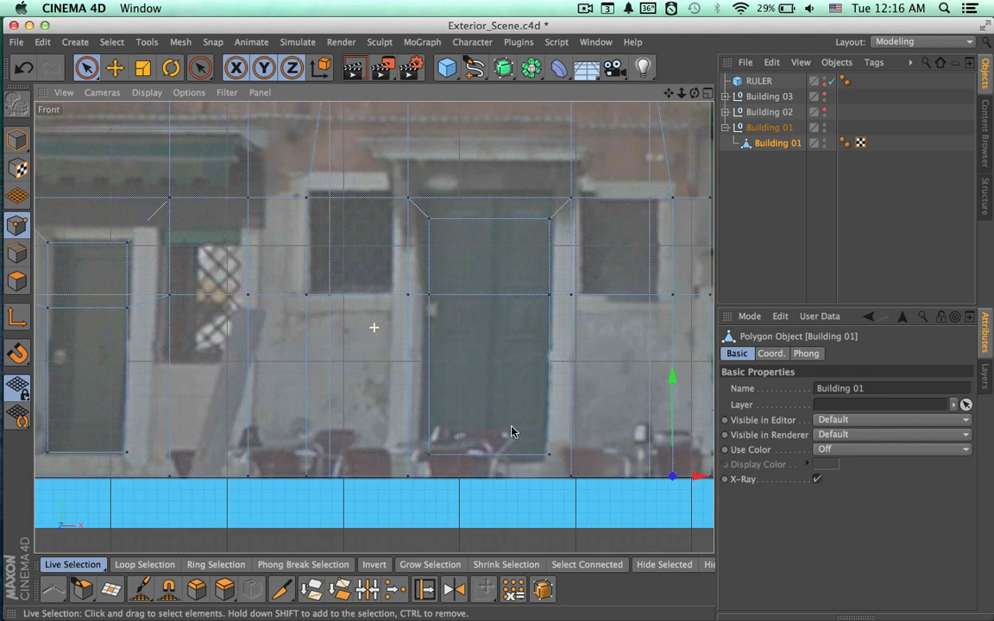
pyautogui.keyDown('alt'); pyautogui.moveTo(387, 427); pyautogui.dragTo(466, 428, button='middle'); pyautogui.keyUp('alt')
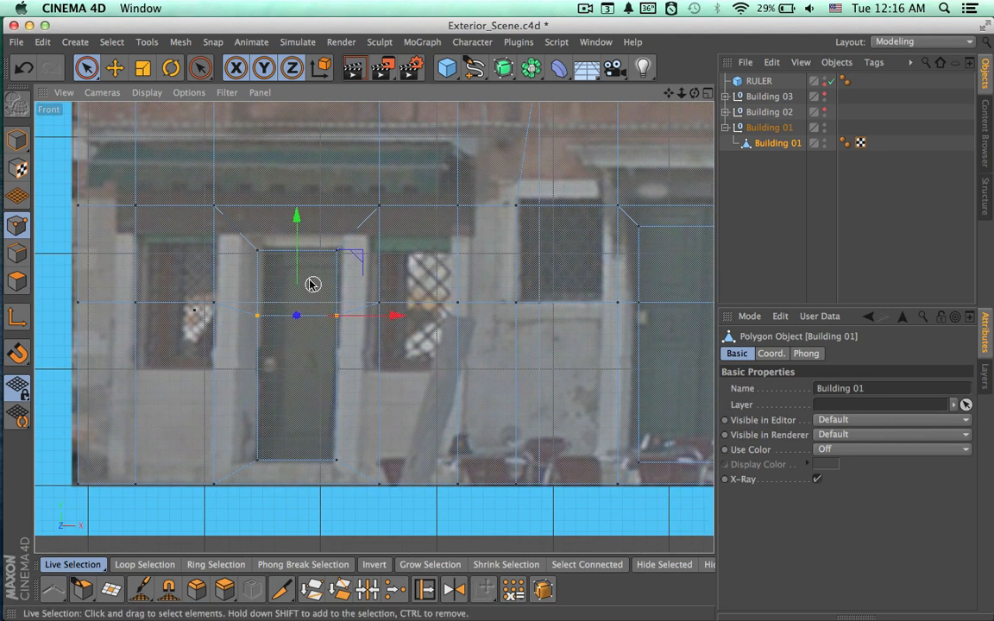
pyautogui.moveTo(296, 269); pyautogui.dragTo(294, 257)
pyautogui.keyDown('alt'); pyautogui.moveTo(267, 315); pyautogui.dragTo(358, 331, button='middle'); pyautogui.keyUp('alt')
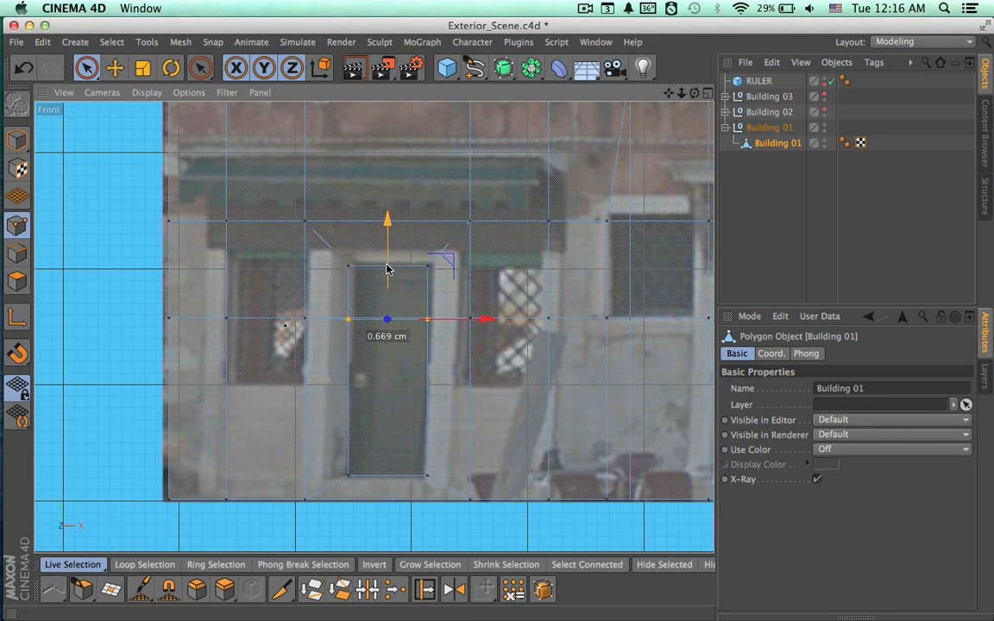
pyautogui.moveTo(387, 268); pyautogui.dragTo(393, 331)
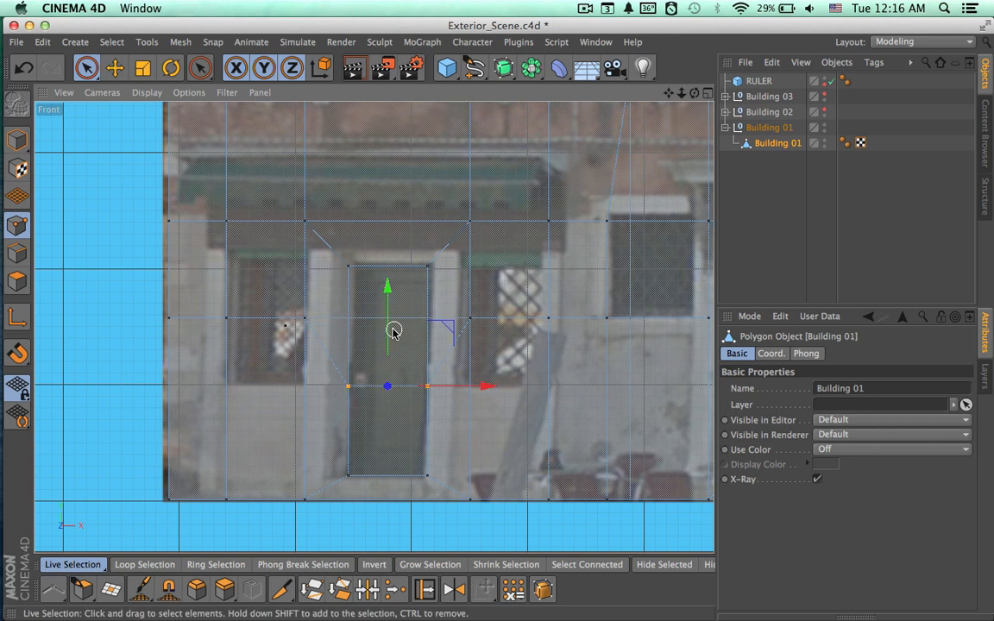
pyautogui.moveTo(225, 321); pyautogui.dragTo(307, 317)
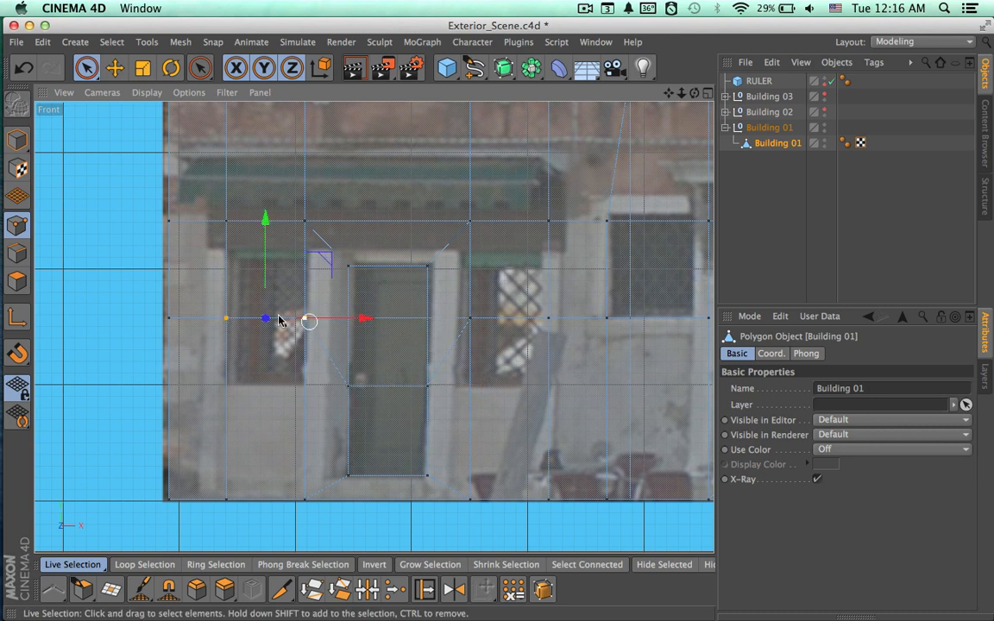
pyautogui.moveTo(262, 272); pyautogui.dragTo(267, 329)
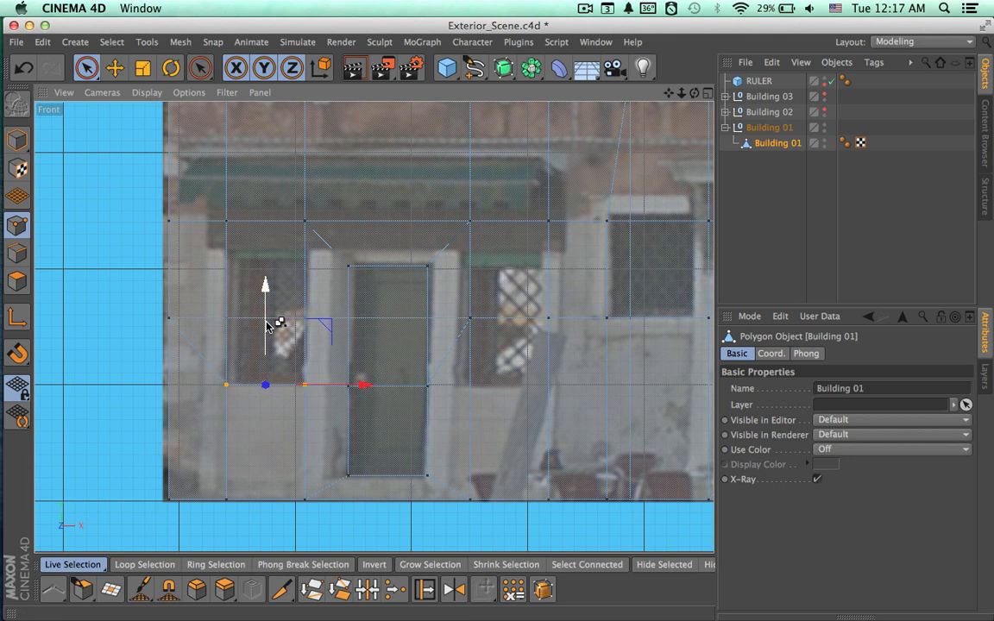
# Undo the separate point moves and lower the middle points of both awning windows and the door together to the window sills in the photo.
pyautogui.press('super+z')
pyautogui.press('super+z')
pyautogui.press('super+z')
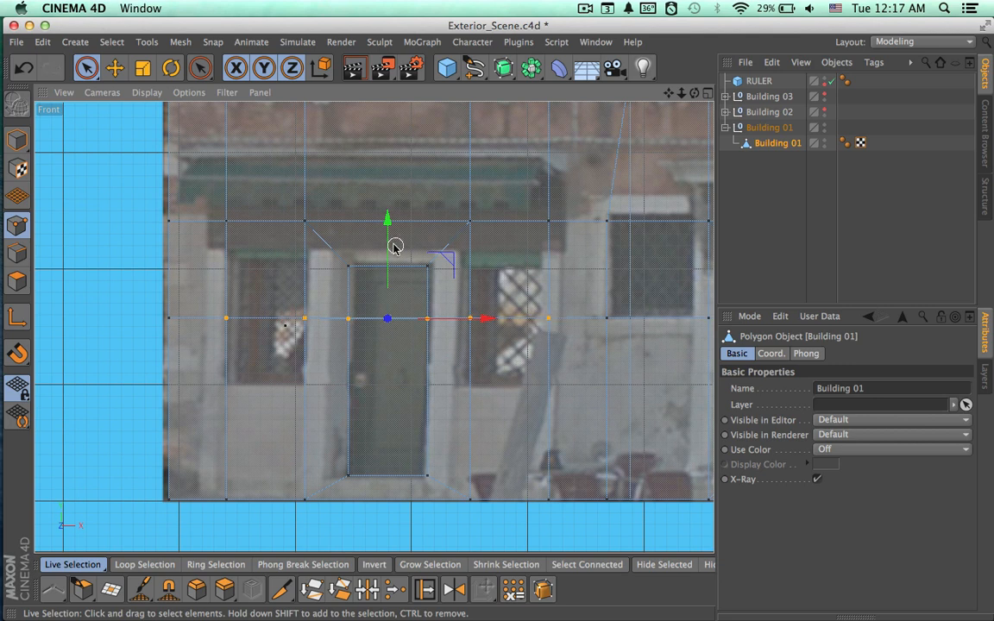
pyautogui.moveTo(390, 249); pyautogui.dragTo(389, 319)
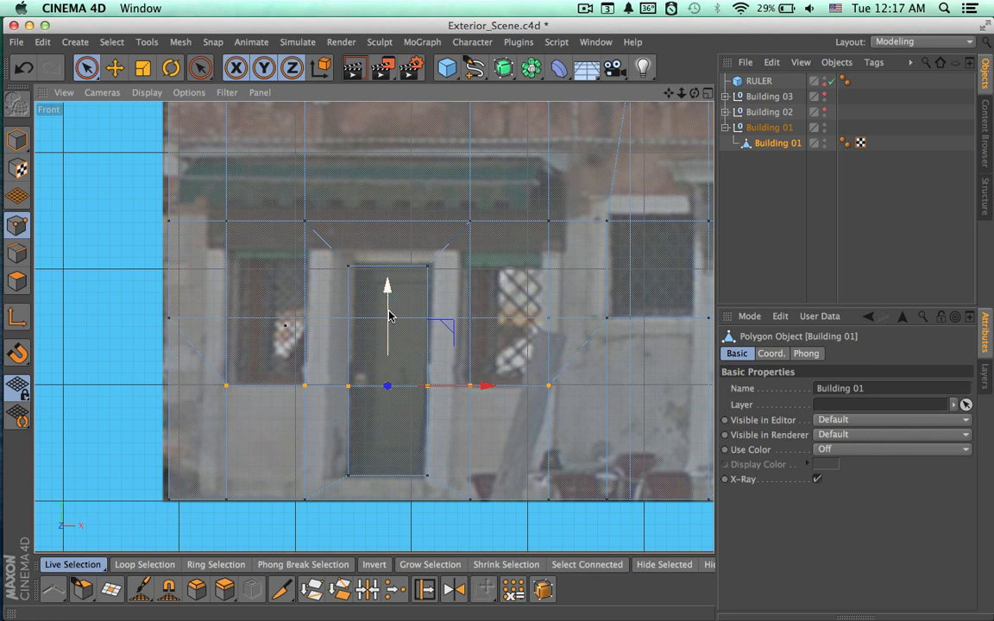
# In the Perspective view, try to lower the two facade points on either side of the awning windows by about 42 cm.
pyautogui.click(607, 318)
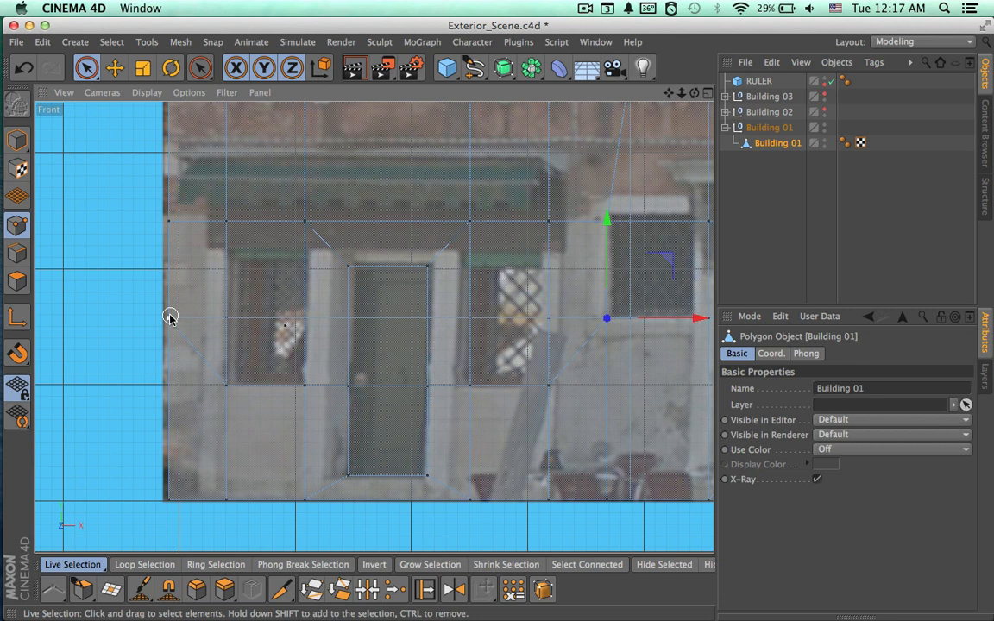
pyautogui.click(707, 92)
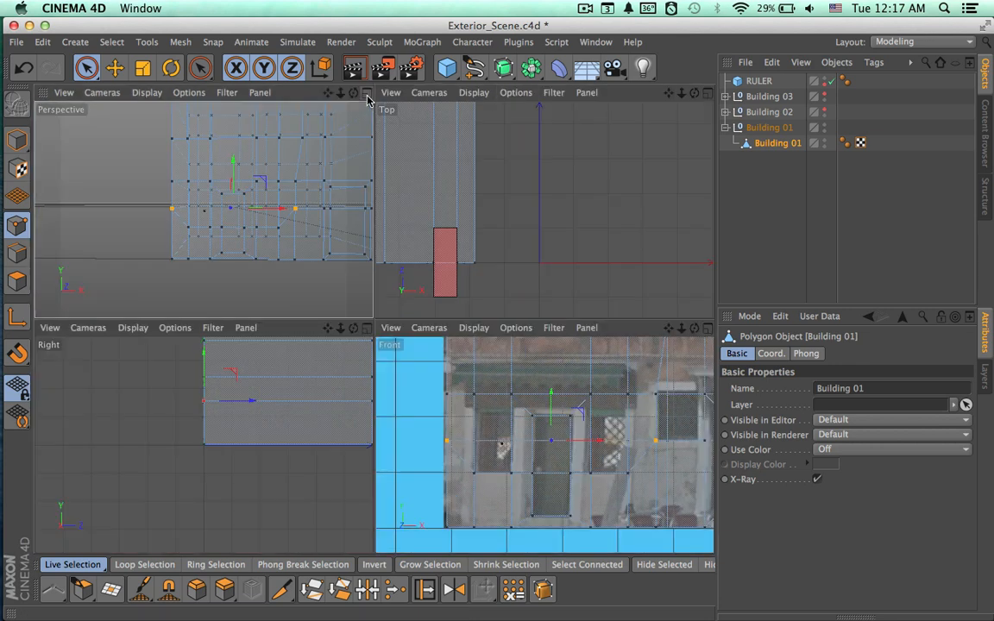
pyautogui.click(367, 92)
pyautogui.scroll(3, 301, 263)
pyautogui.keyDown('alt'); pyautogui.moveTo(441, 254); pyautogui.dragTo(422, 262); pyautogui.keyUp('alt')
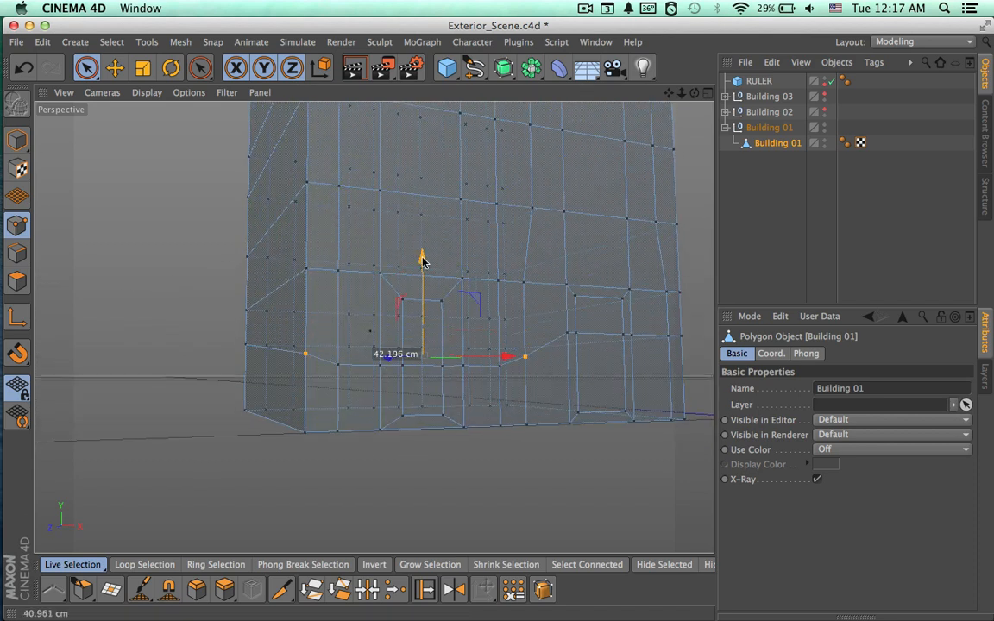
pyautogui.press('super+z')
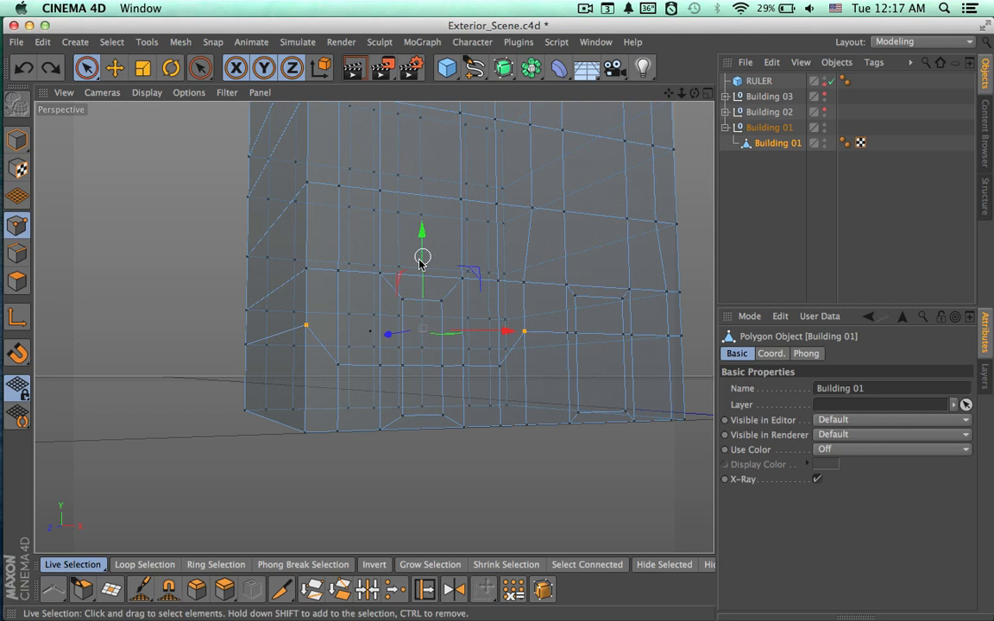
pyautogui.keyDown('alt'); pyautogui.moveTo(344, 316); pyautogui.dragTo(524, 330); pyautogui.keyUp('alt')
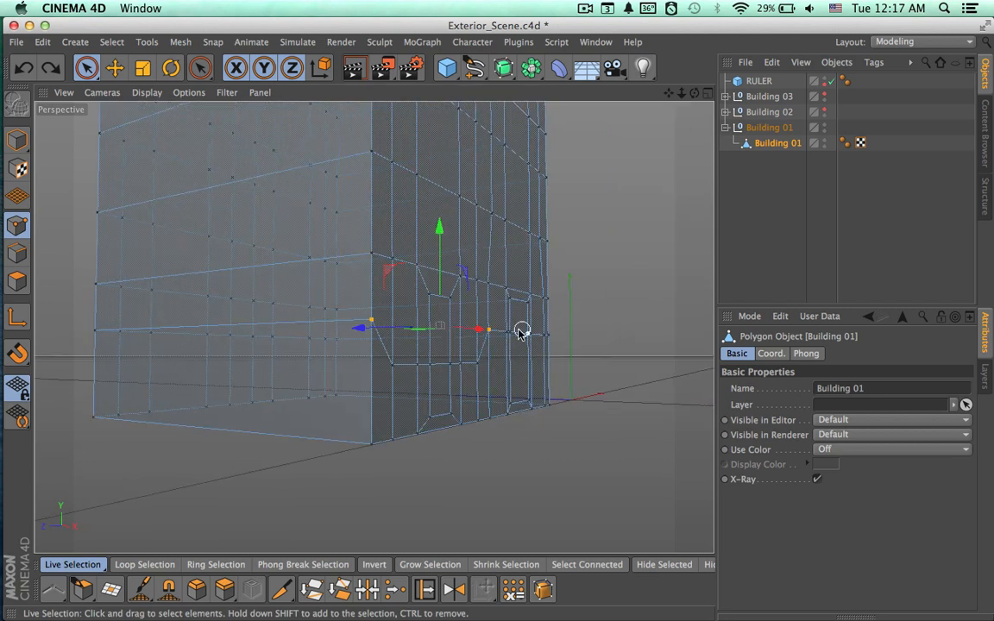
pyautogui.keyDown('alt'); pyautogui.moveTo(487, 322); pyautogui.dragTo(452, 360, button='middle'); pyautogui.keyUp('alt')
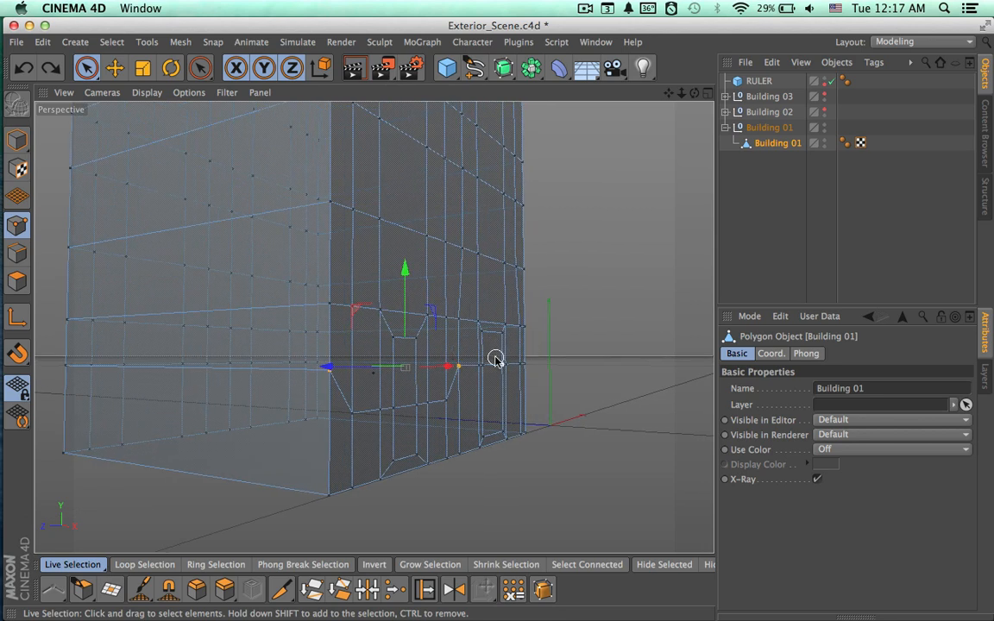
pyautogui.keyDown('alt'); pyautogui.moveTo(552, 365); pyautogui.dragTo(422, 384); pyautogui.keyUp('alt')
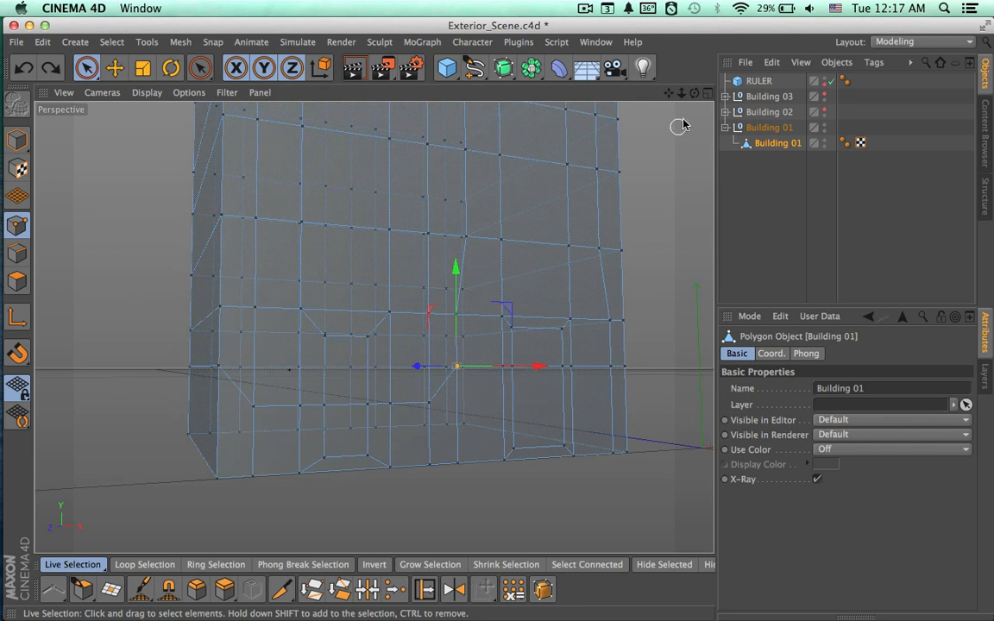
# In the Front view, try to inset the two awning window polygons by about 9.3 cm with Extrude Inner.
pyautogui.click(708, 92)
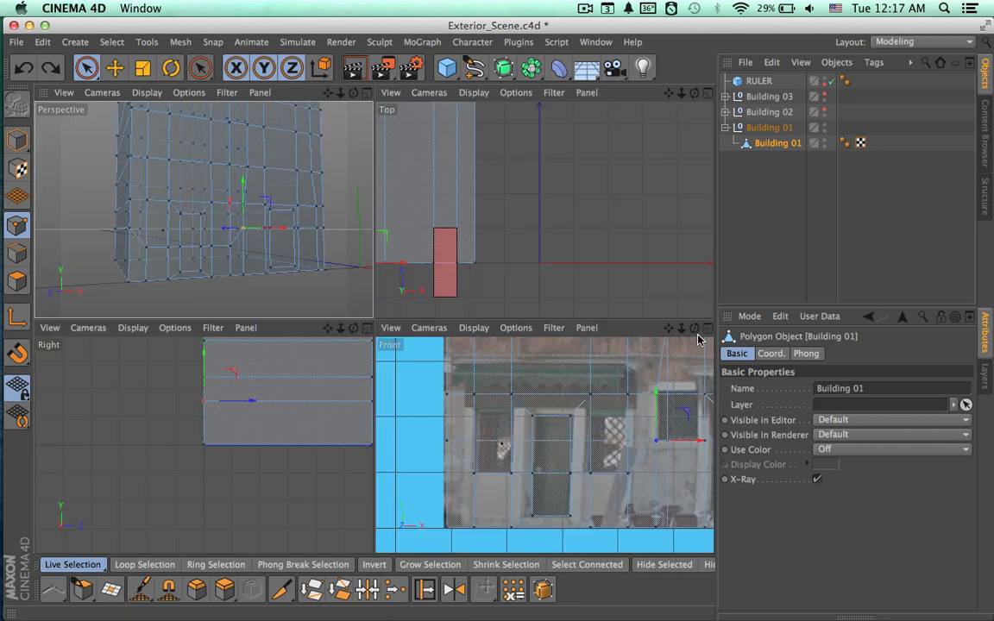
pyautogui.click(708, 328)
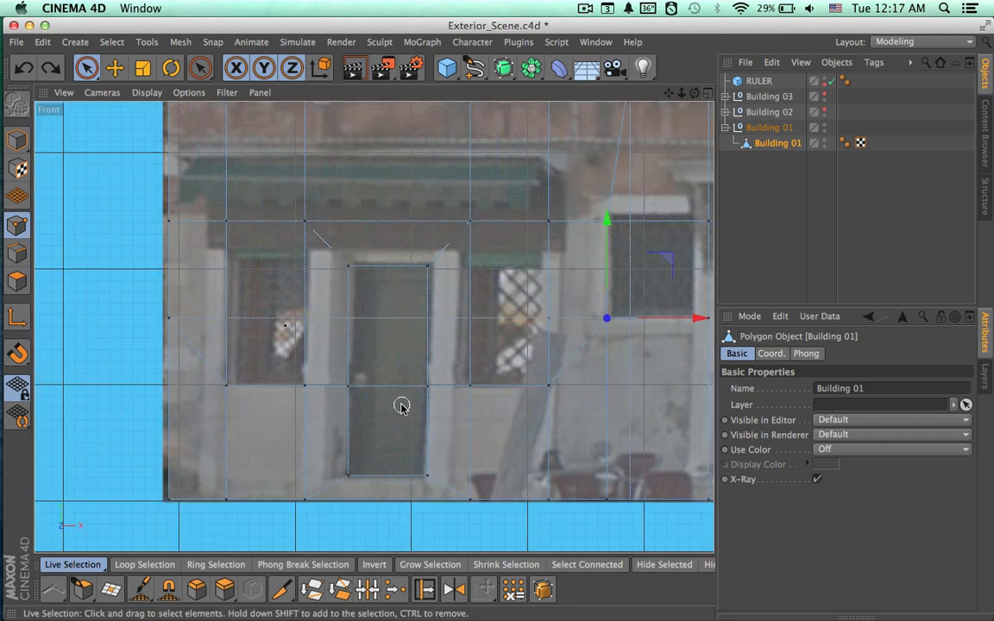
pyautogui.click(17, 280)
pyautogui.click(261, 322)
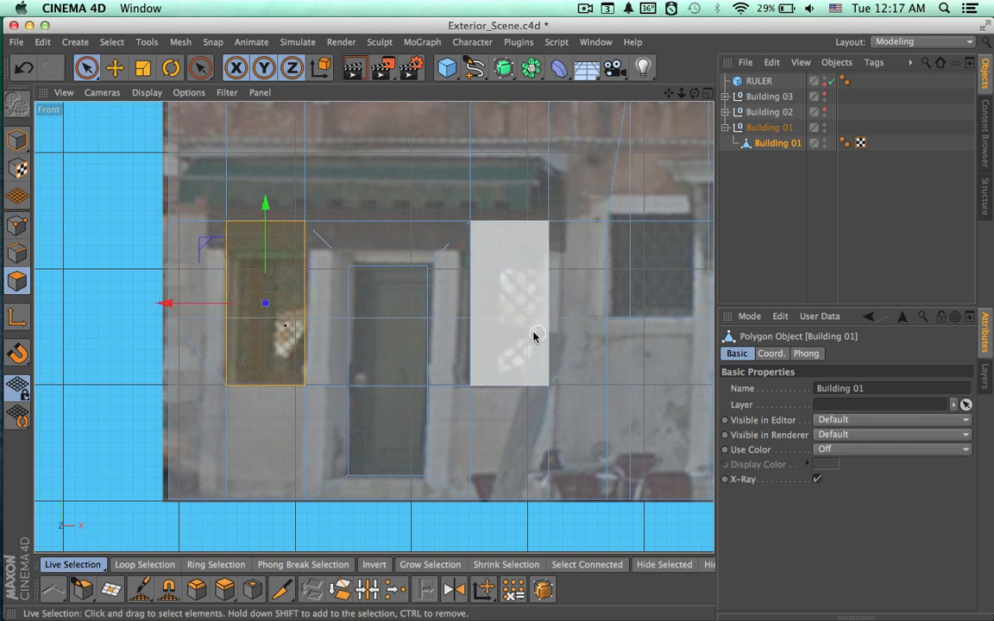
pyautogui.keyDown('shift'); pyautogui.click(518, 333); pyautogui.keyUp('shift')
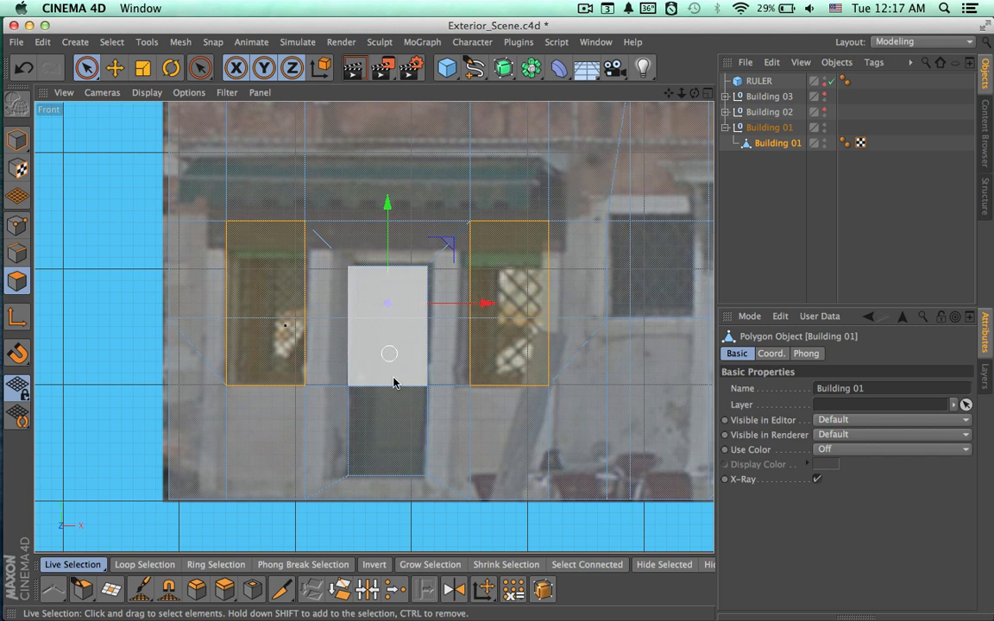
pyautogui.click(252, 590)
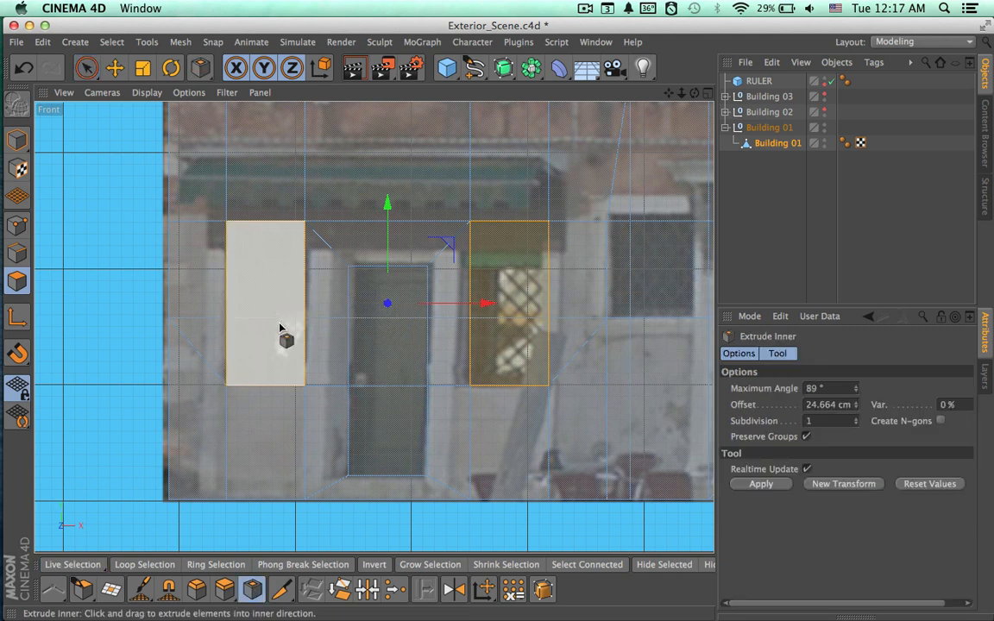
pyautogui.moveTo(412, 328); pyautogui.dragTo(280, 333)
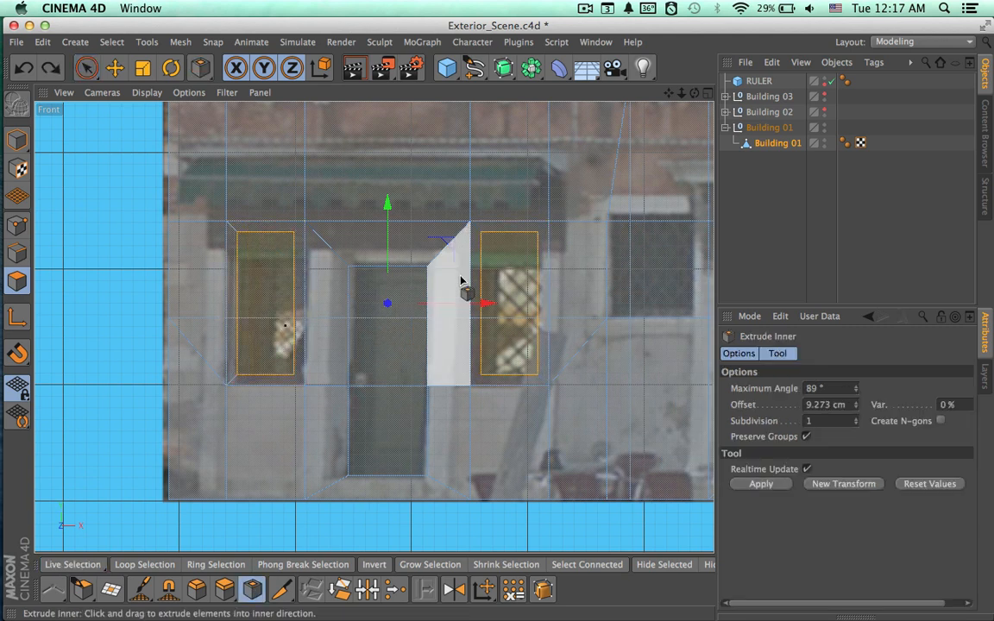
pyautogui.press('super+z')
# Lower the top points of both awning windows to the window tops in the photo, and nudge the door's top points slightly down.
pyautogui.click(17, 225)
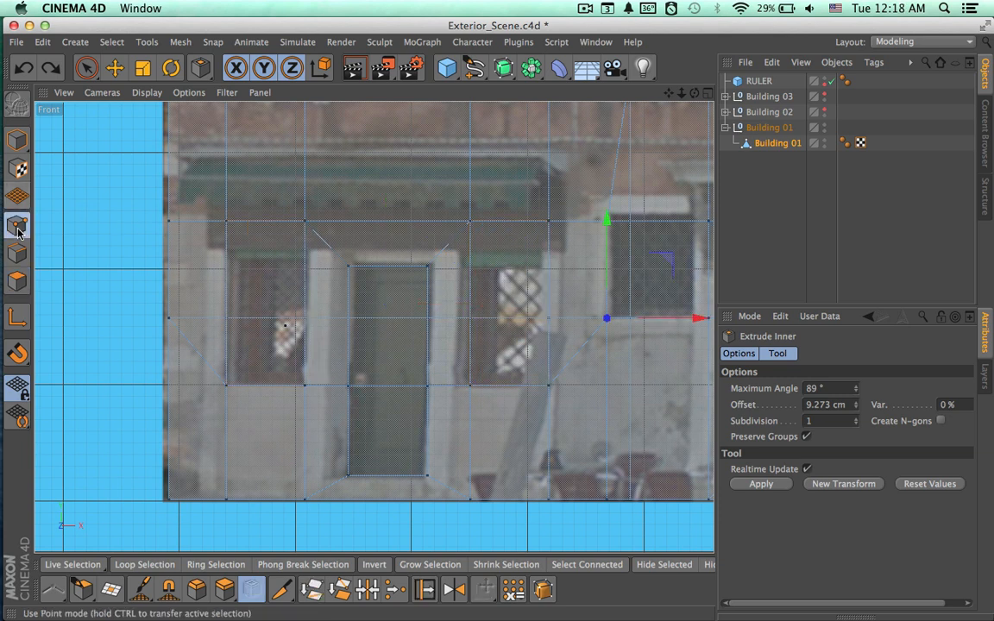
pyautogui.press('space')
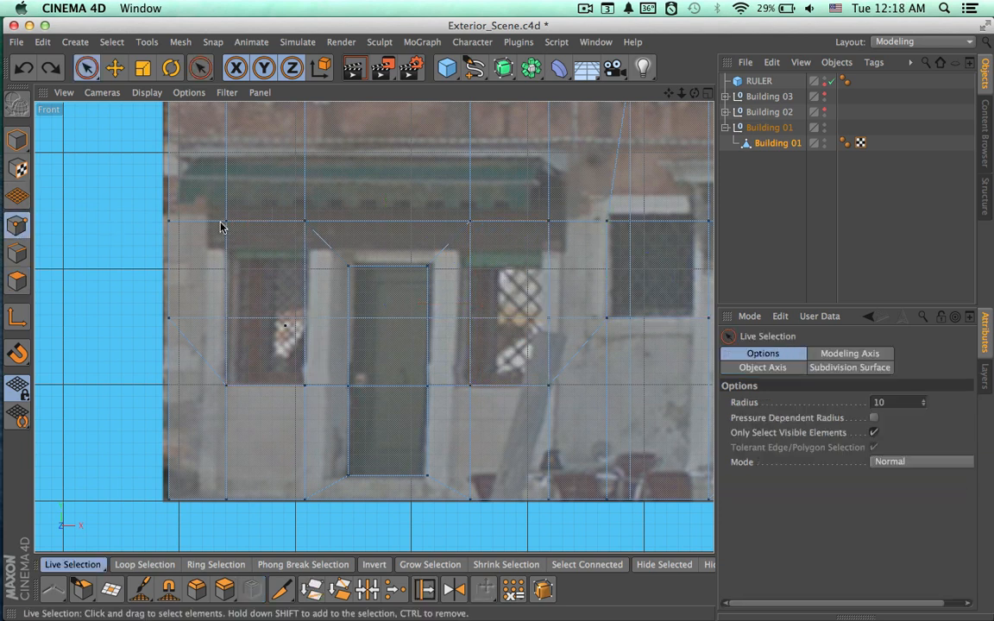
pyautogui.click(305, 222)
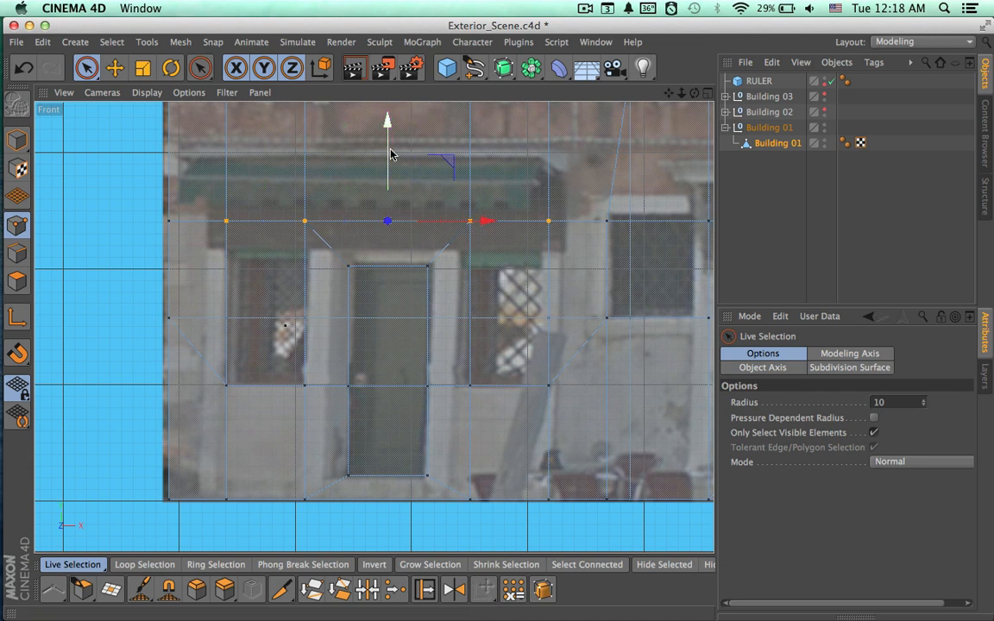
pyautogui.moveTo(390, 151); pyautogui.dragTo(390, 174)
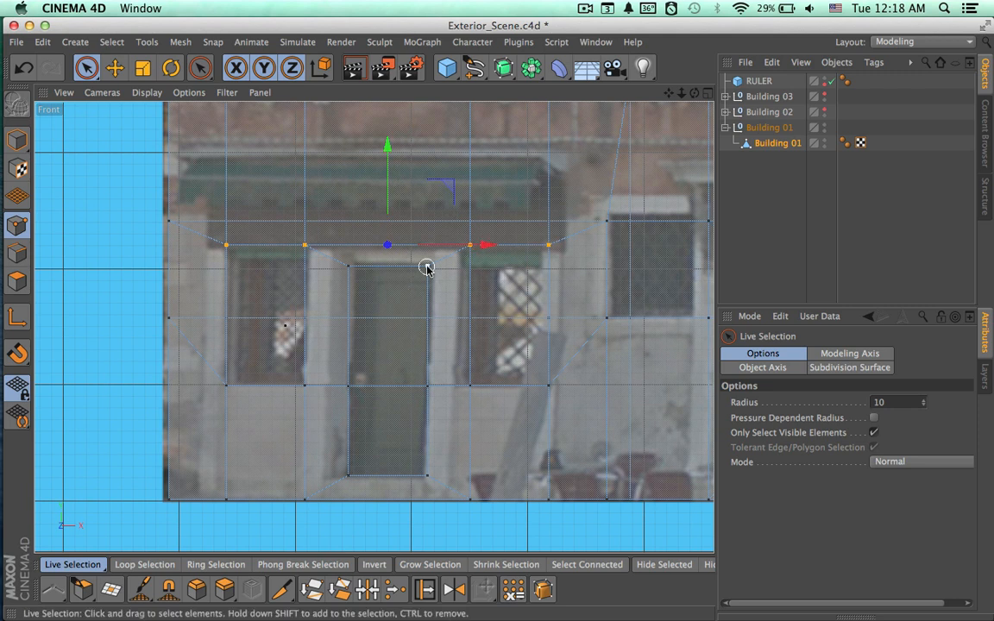
pyautogui.moveTo(382, 208); pyautogui.dragTo(389, 209)
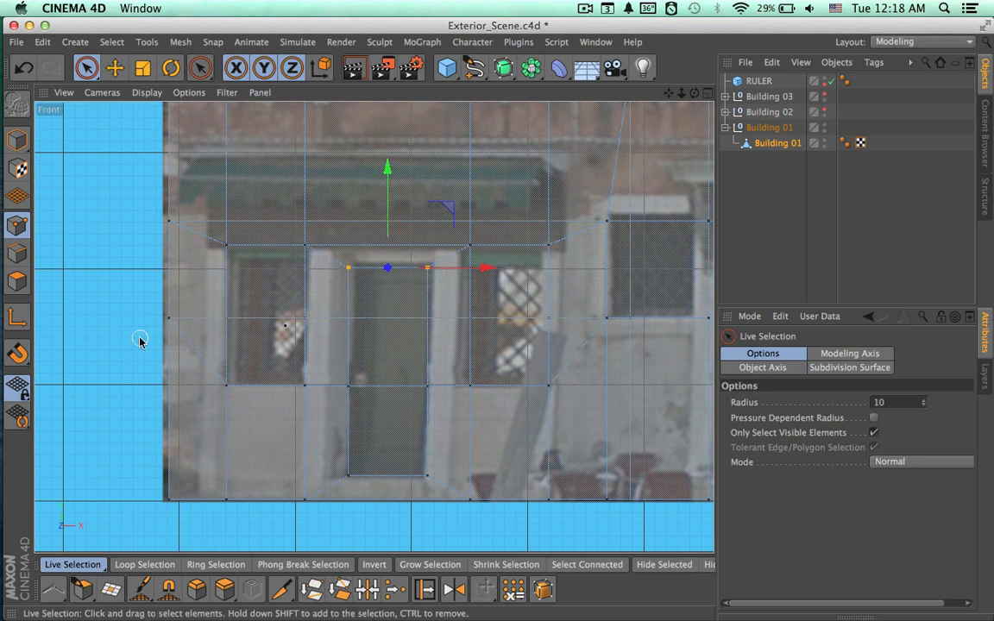
# Inset the polygons of both awning windows by about 5.5 cm with Extrude Inner.
pyautogui.click(18, 280)
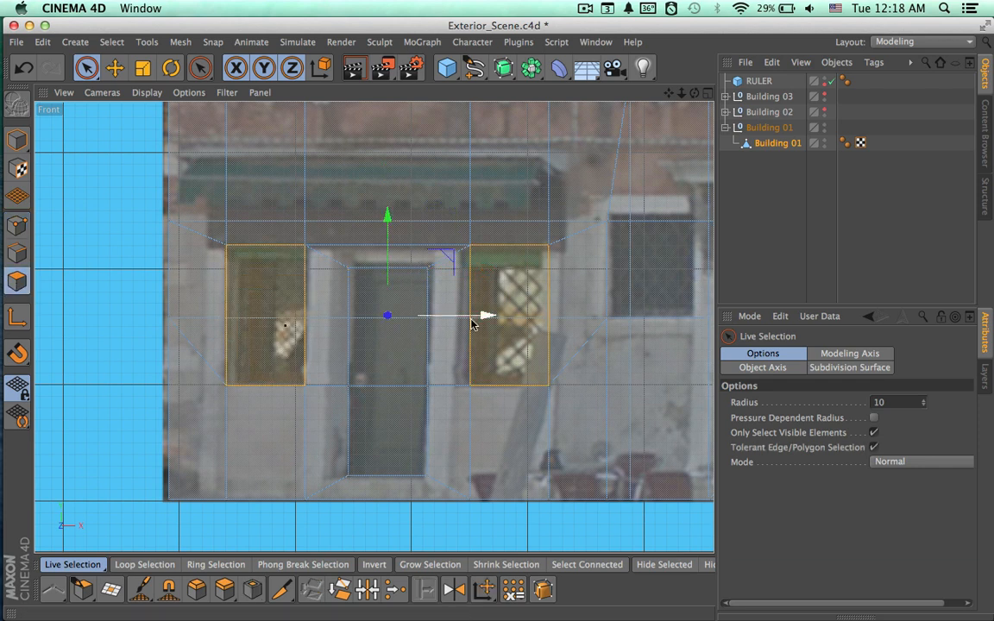
pyautogui.click(253, 589)
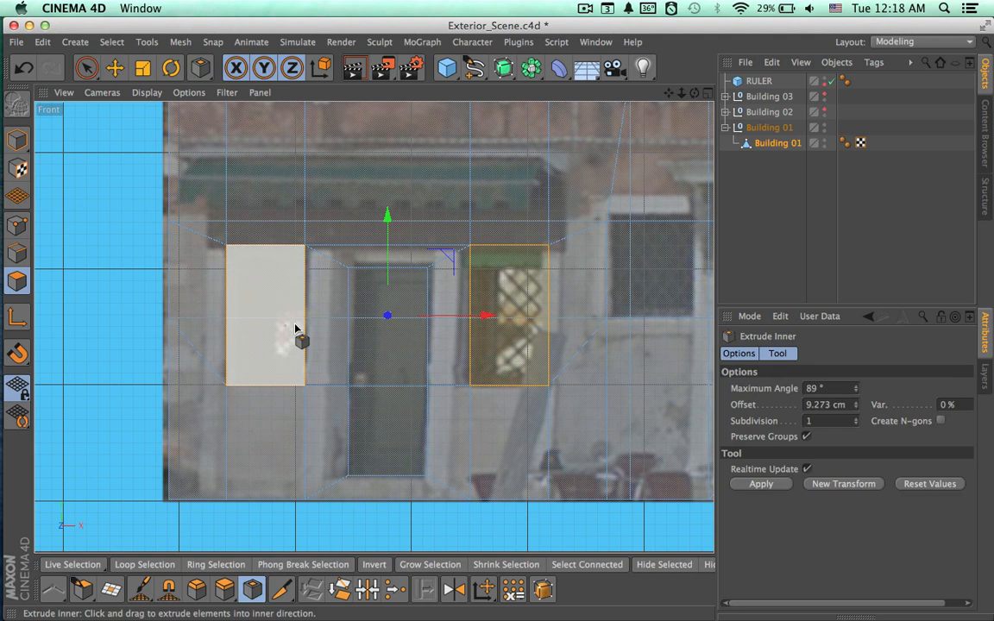
pyautogui.moveTo(278, 329)
pyautogui.mouseDown()
pyautogui.moveTo(268, 328)
pyautogui.moveTo(285, 326)
pyautogui.mouseUp()
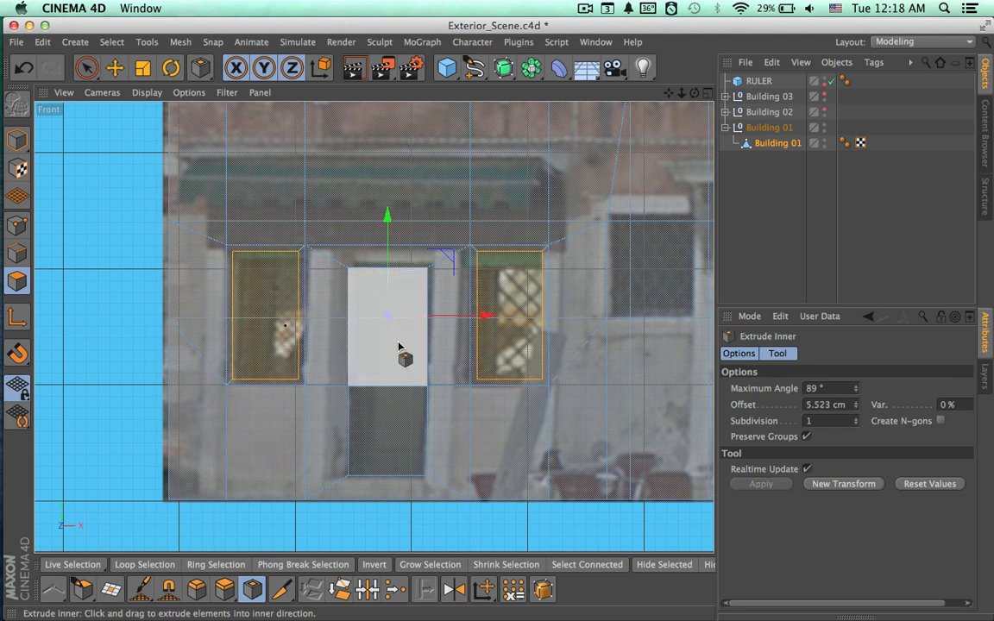
# Examine the inset window polygons and the facade mesh of Building 01 from several angles in the Perspective view.
pyautogui.click(706, 95)
pyautogui.click(368, 96)
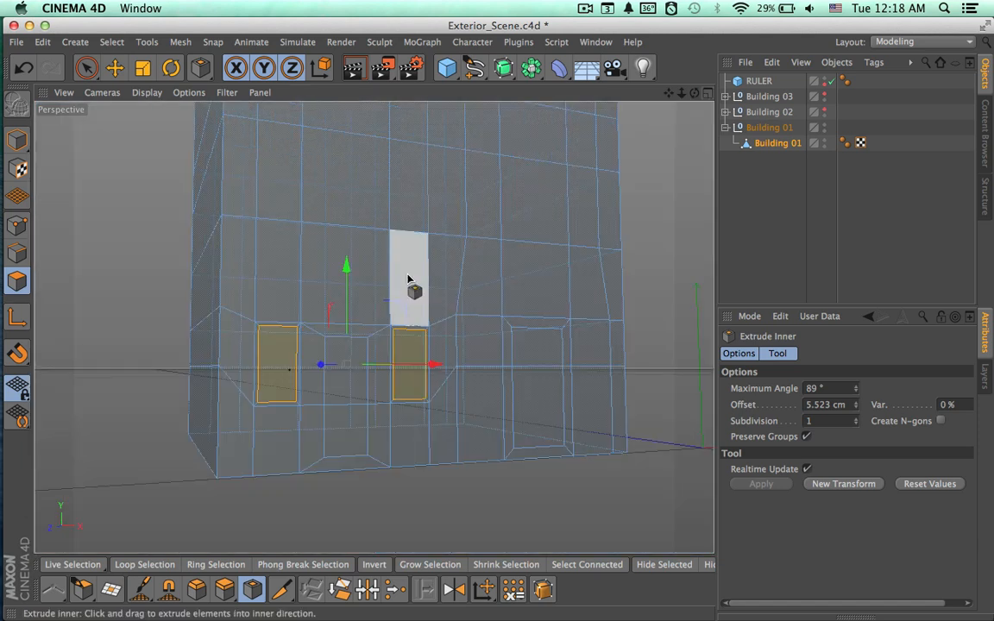
pyautogui.keyDown('alt'); pyautogui.moveTo(282, 292); pyautogui.dragTo(287, 295); pyautogui.keyUp('alt')
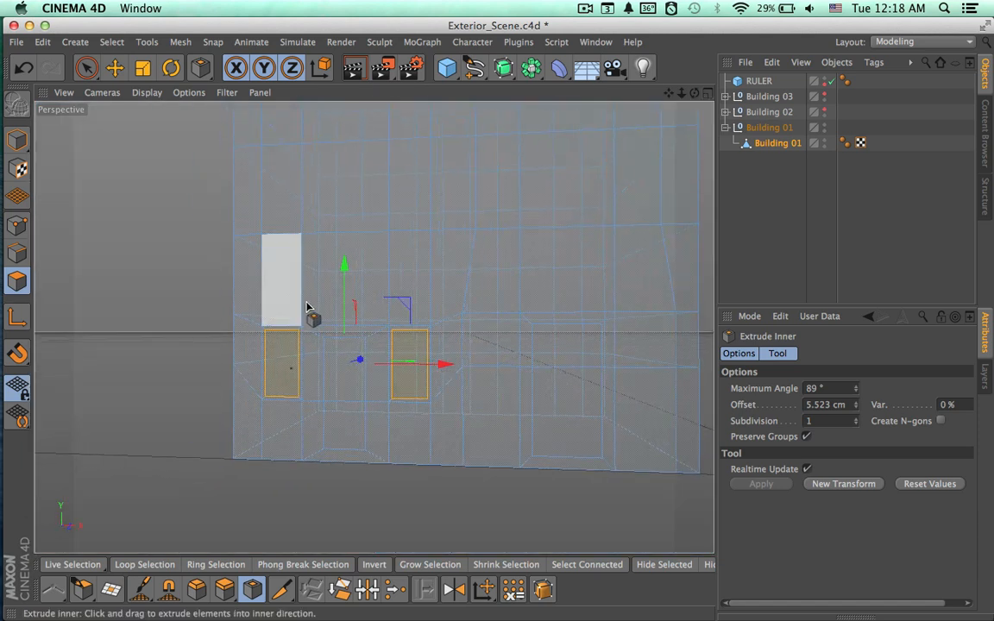
pyautogui.moveTo(545, 338)
pyautogui.keyDown('alt'); pyautogui.mouseDown()
pyautogui.moveTo(504, 337)
pyautogui.moveTo(543, 336)
pyautogui.mouseUp(); pyautogui.keyUp('alt')
pyautogui.press('space')
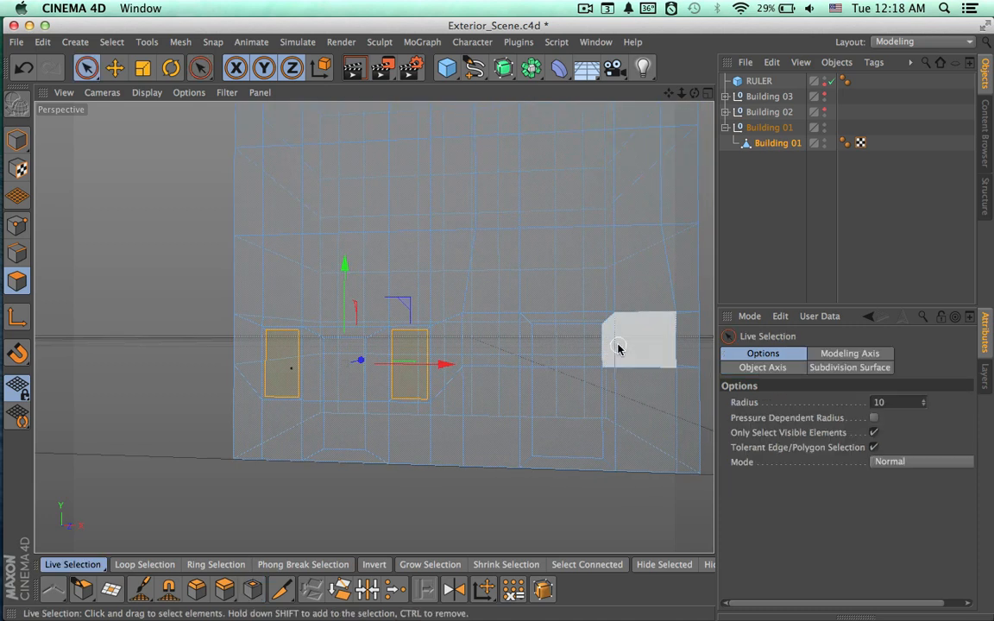
pyautogui.keyDown('alt'); pyautogui.moveTo(616, 343); pyautogui.dragTo(556, 345, button='right'); pyautogui.keyUp('alt')
pyautogui.keyDown('alt'); pyautogui.moveTo(601, 295); pyautogui.dragTo(490, 472, button='middle'); pyautogui.keyUp('alt')
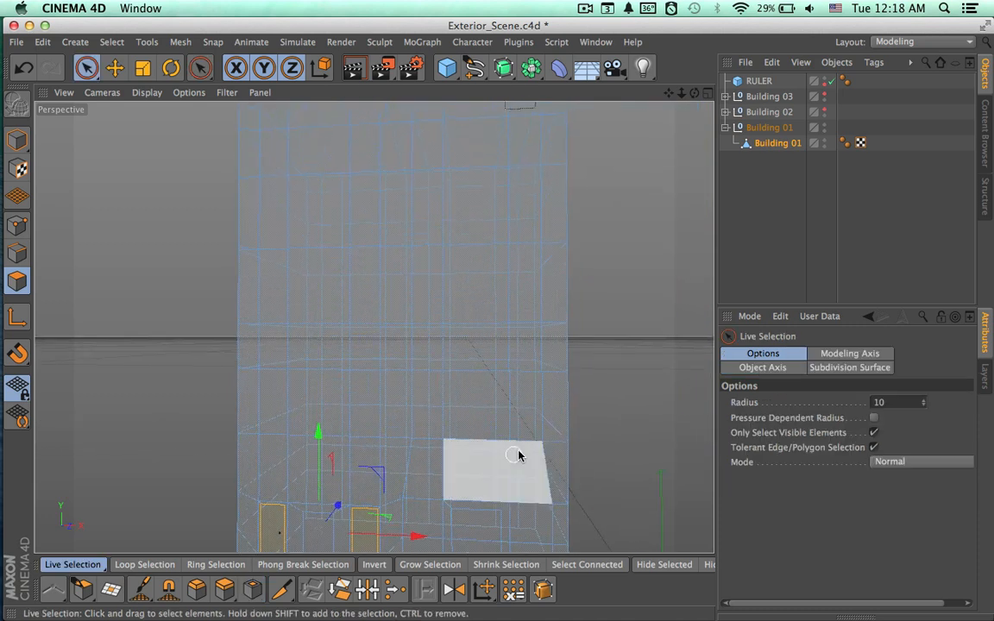
pyautogui.keyDown('alt'); pyautogui.moveTo(563, 411); pyautogui.dragTo(585, 399, button='right'); pyautogui.keyUp('alt')
pyautogui.keyDown('alt'); pyautogui.moveTo(569, 399); pyautogui.dragTo(576, 304); pyautogui.keyUp('alt')
pyautogui.moveTo(581, 393)
pyautogui.keyDown('alt'); pyautogui.mouseDown(button='right')
pyautogui.moveTo(532, 400)
pyautogui.moveTo(568, 404)
pyautogui.mouseUp(button='right'); pyautogui.keyUp('alt')
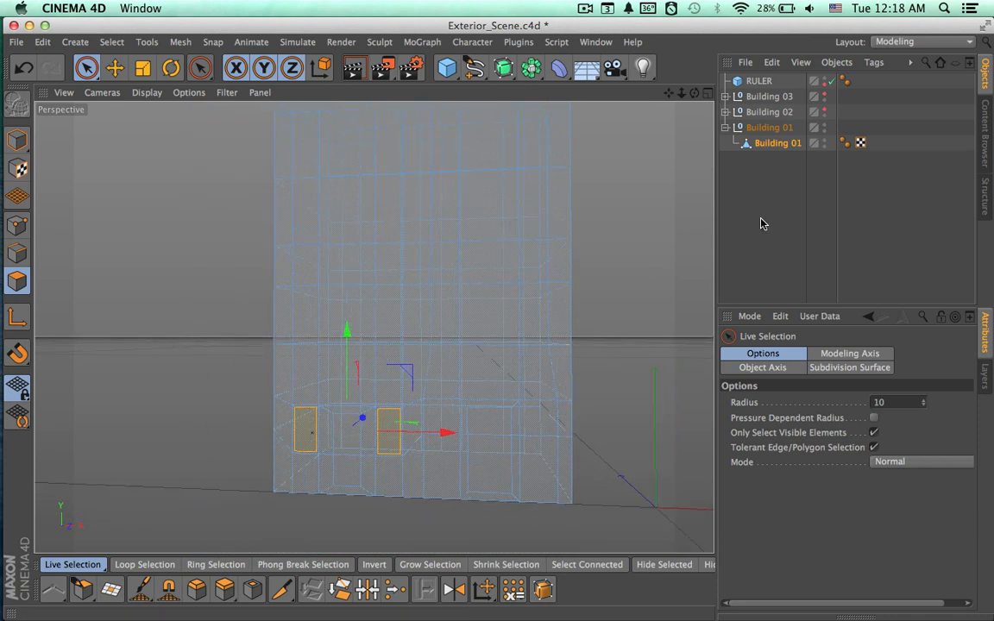
pyautogui.click(706, 93)
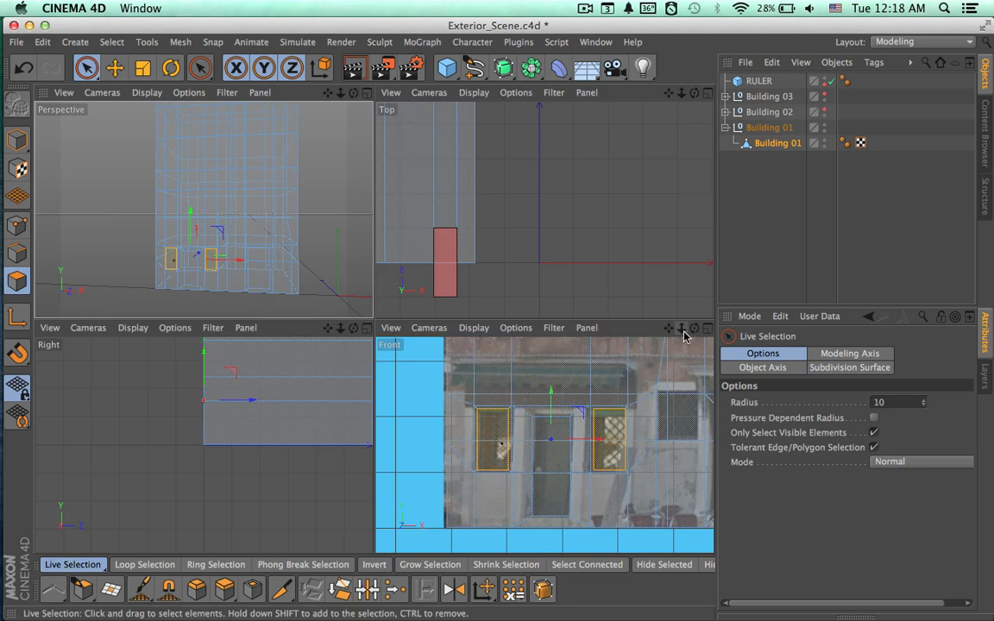
# Maximize the Front view on the facade and make the Building 01 mesh active for Live Selection.
pyautogui.click(708, 328)
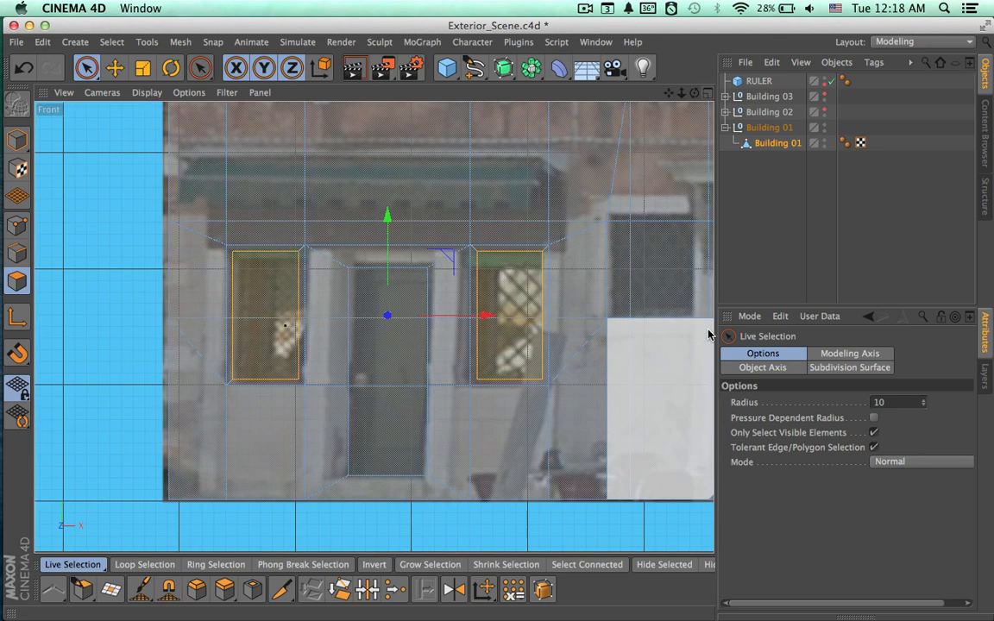
pyautogui.scroll(-8, 626, 371)
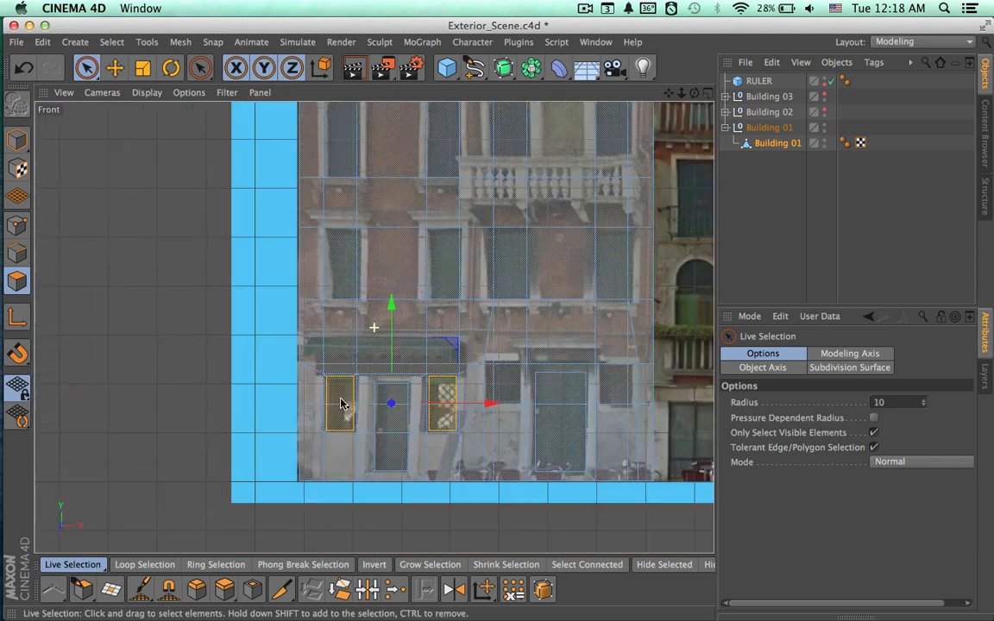
pyautogui.click(749, 236)
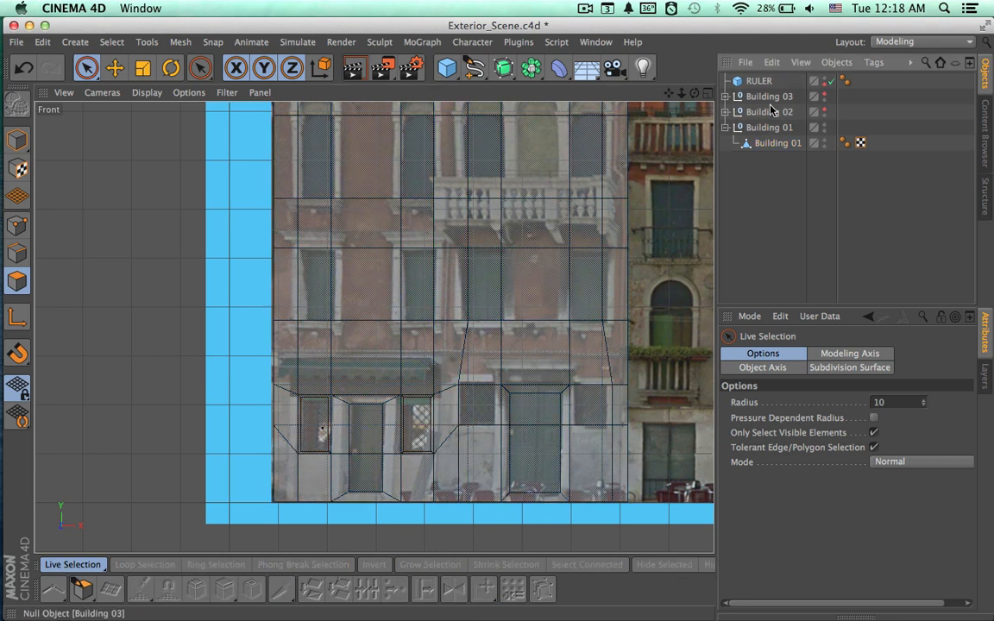
pyautogui.click(776, 143)
pyautogui.press('i')
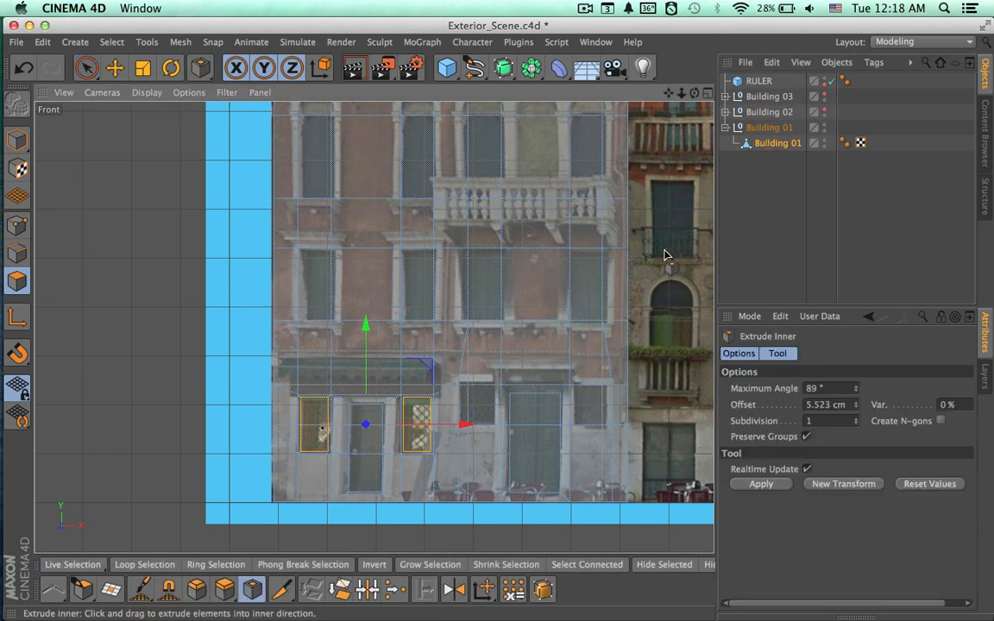
pyautogui.press('space')
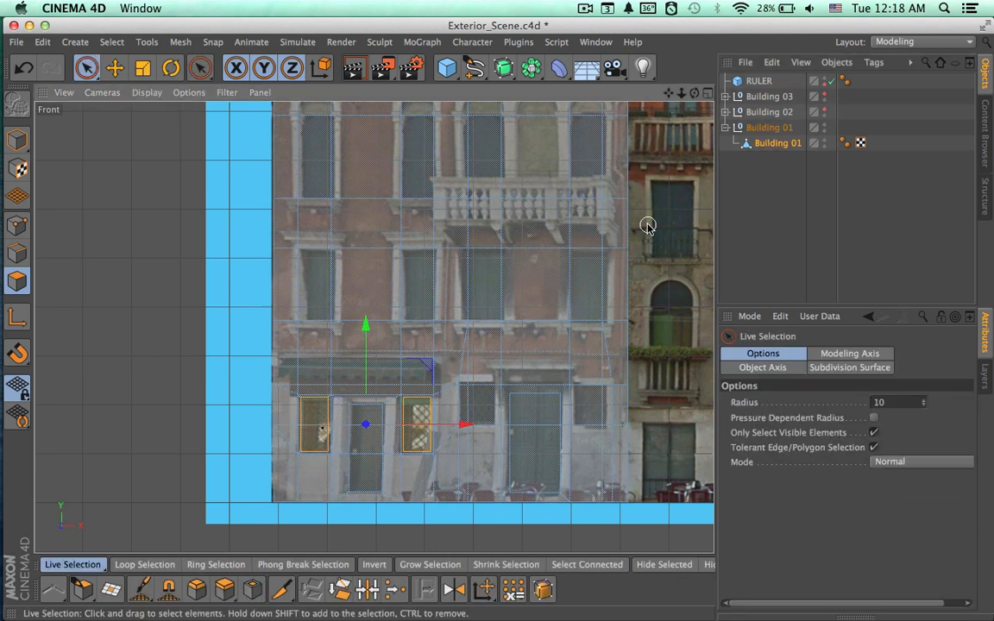
# Select the four top-floor window polygons of Building 01 in the Front view.
pyautogui.click(873, 433)
pyautogui.keyDown('alt'); pyautogui.moveTo(486, 420); pyautogui.dragTo(507, 577, button='middle'); pyautogui.keyUp('alt')
pyautogui.keyDown('alt'); pyautogui.moveTo(388, 231); pyautogui.dragTo(402, 405, button='middle'); pyautogui.keyUp('alt')
pyautogui.keyDown('alt'); pyautogui.moveTo(322, 356); pyautogui.dragTo(449, 345, button='right'); pyautogui.keyUp('alt')
pyautogui.click(393, 324)
pyautogui.keyDown('alt'); pyautogui.moveTo(526, 369); pyautogui.dragTo(391, 350, button='middle'); pyautogui.keyUp('alt')
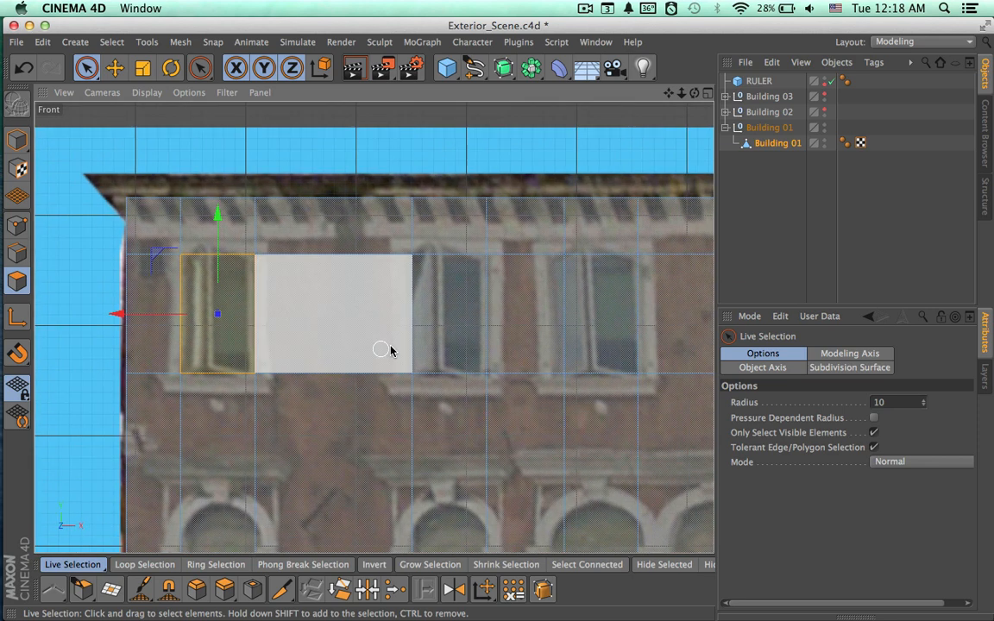
pyautogui.keyDown('shift'); pyautogui.click(455, 339); pyautogui.keyUp('shift')
pyautogui.keyDown('alt'); pyautogui.moveTo(521, 388); pyautogui.dragTo(435, 381, button='right'); pyautogui.keyUp('alt')
pyautogui.keyDown('alt'); pyautogui.moveTo(469, 383); pyautogui.dragTo(324, 349, button='middle'); pyautogui.keyUp('alt')
pyautogui.keyDown('shift'); pyautogui.click(428, 323); pyautogui.keyUp('shift')
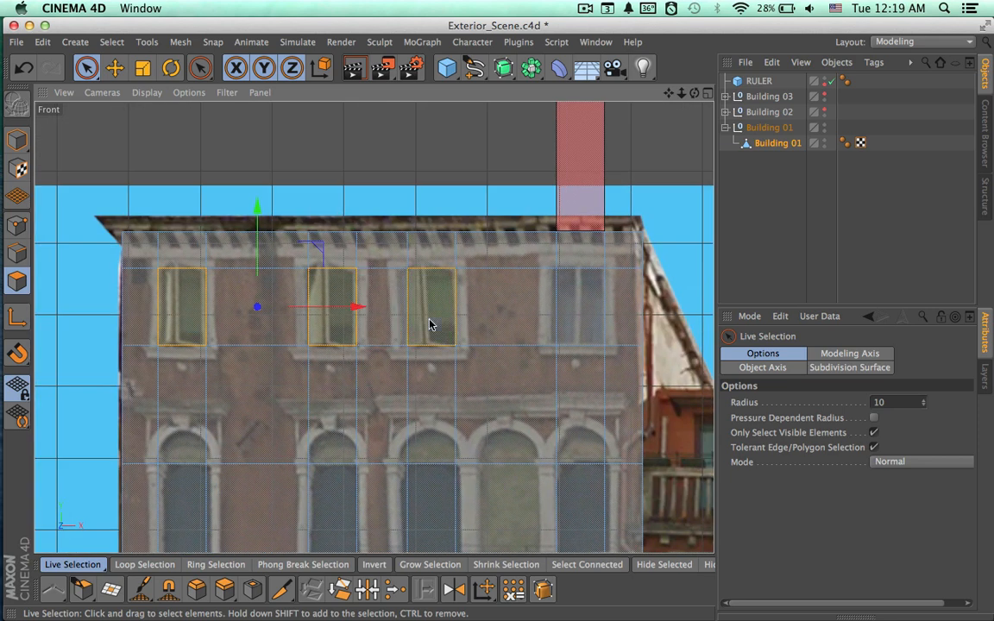
pyautogui.keyDown('shift'); pyautogui.click(572, 317); pyautogui.keyUp('shift')
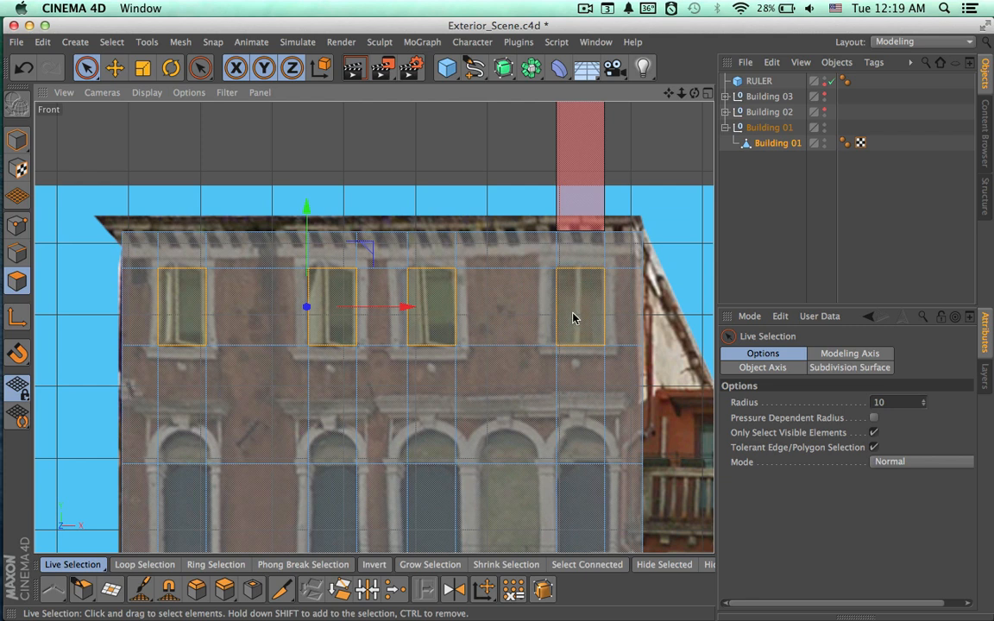
# Add the polygons of the four open arched windows one floor below to the selection, skipping the bricked-up arch.
pyautogui.keyDown('shift'); pyautogui.click(574, 503); pyautogui.keyUp('shift')
pyautogui.keyDown('shift'); pyautogui.click(431, 509); pyautogui.keyUp('shift')
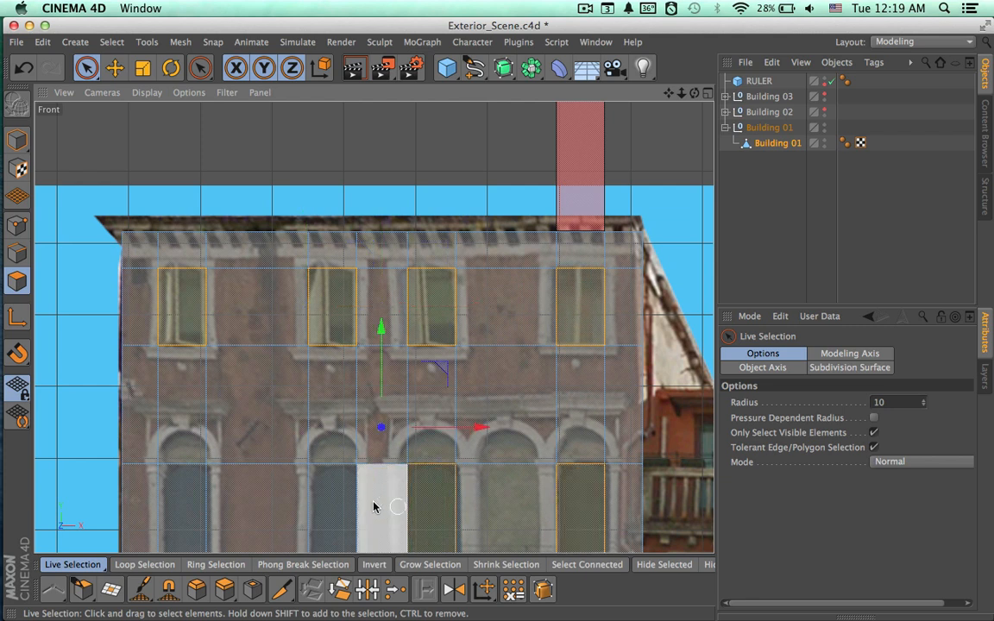
pyautogui.keyDown('shift'); pyautogui.click(333, 500); pyautogui.keyUp('shift')
pyautogui.keyDown('shift'); pyautogui.click(194, 498); pyautogui.keyUp('shift')
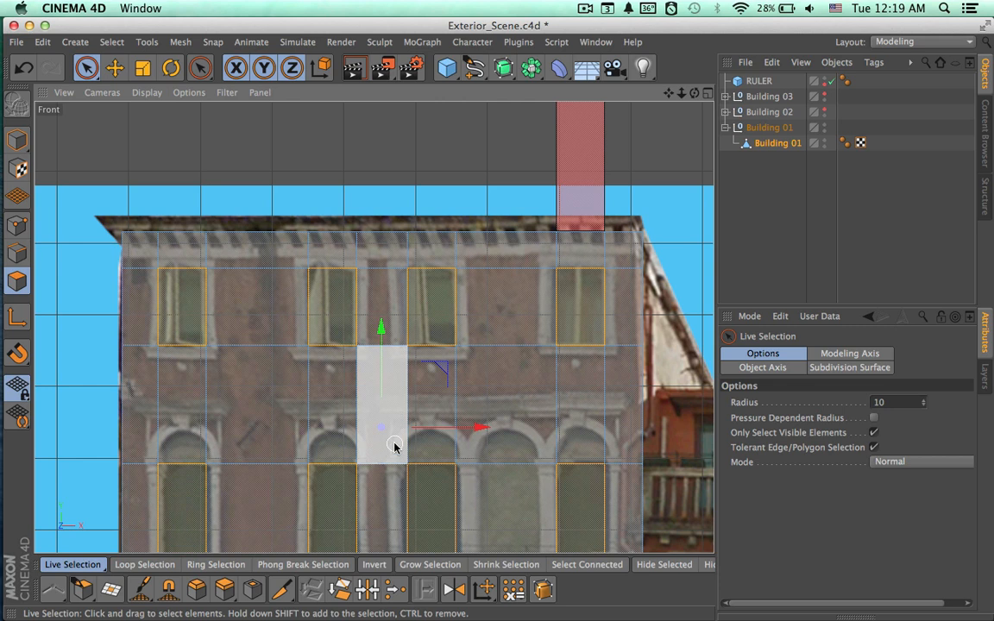
# Add the four shuttered first-floor windows to the selection, checking the real facade in Google Earth's street view.
pyautogui.keyDown('alt'); pyautogui.moveTo(394, 436); pyautogui.dragTo(396, 292, button='middle'); pyautogui.keyUp('alt')
pyautogui.keyDown('alt'); pyautogui.moveTo(415, 313); pyautogui.dragTo(380, 315, button='right'); pyautogui.keyUp('alt')
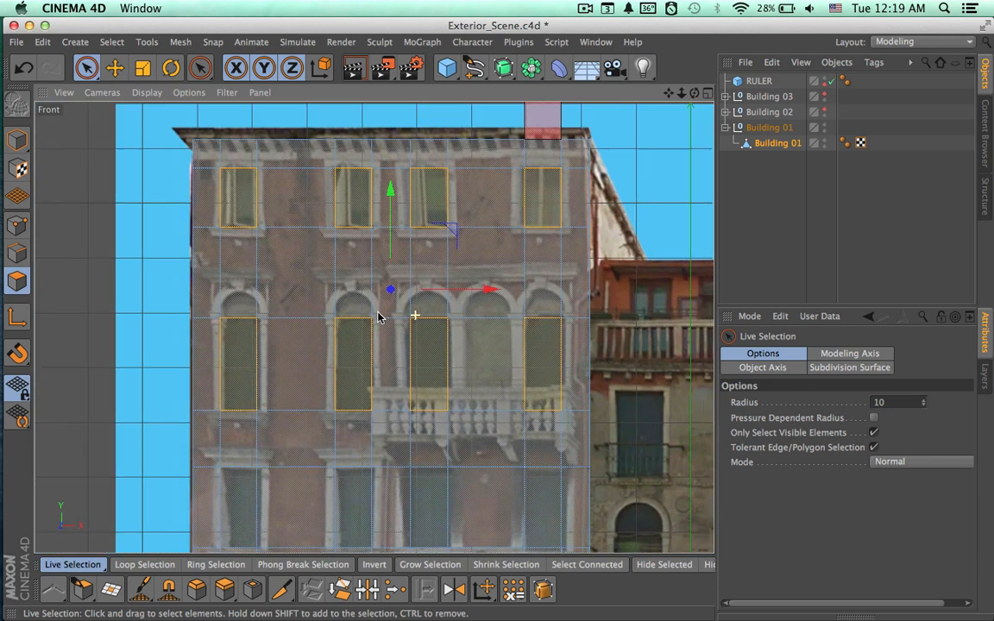
pyautogui.keyDown('alt'); pyautogui.moveTo(388, 320); pyautogui.dragTo(387, 188, button='middle'); pyautogui.keyUp('alt')
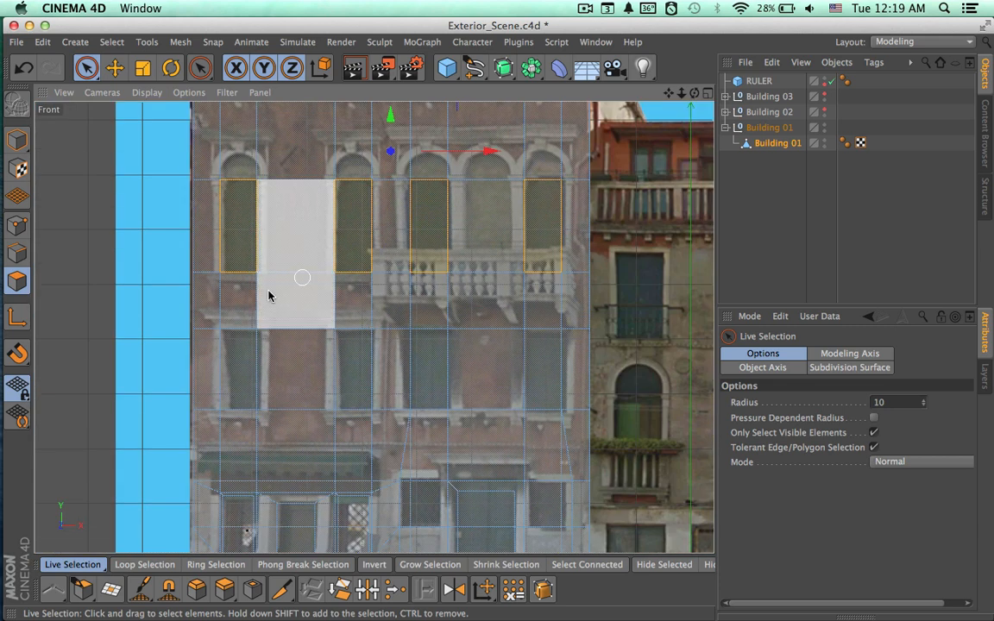
pyautogui.keyDown('shift'); pyautogui.click(251, 367); pyautogui.keyUp('shift')
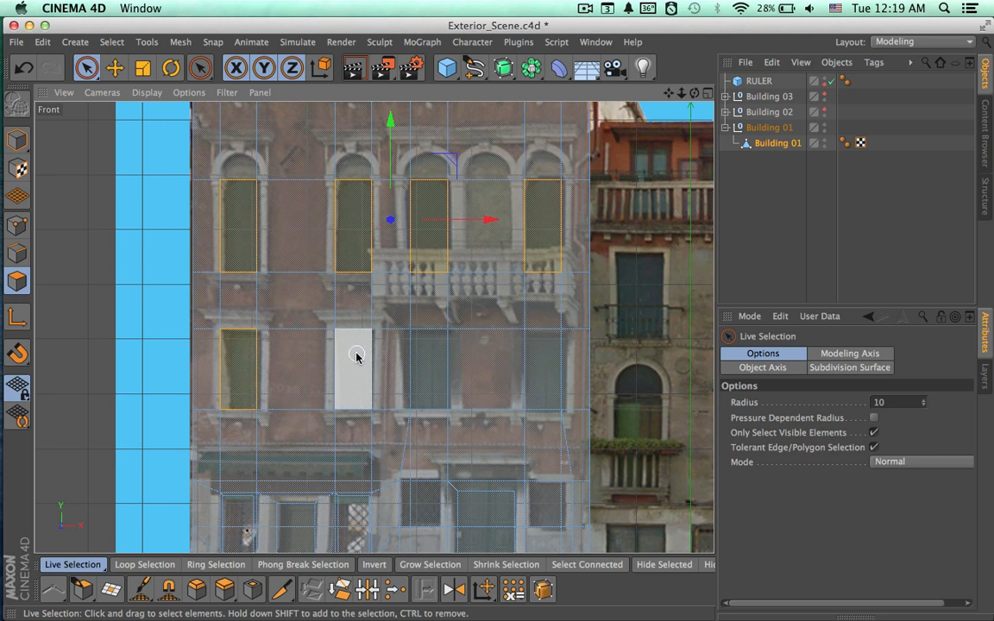
pyautogui.keyDown('shift'); pyautogui.click(354, 367); pyautogui.keyUp('shift')
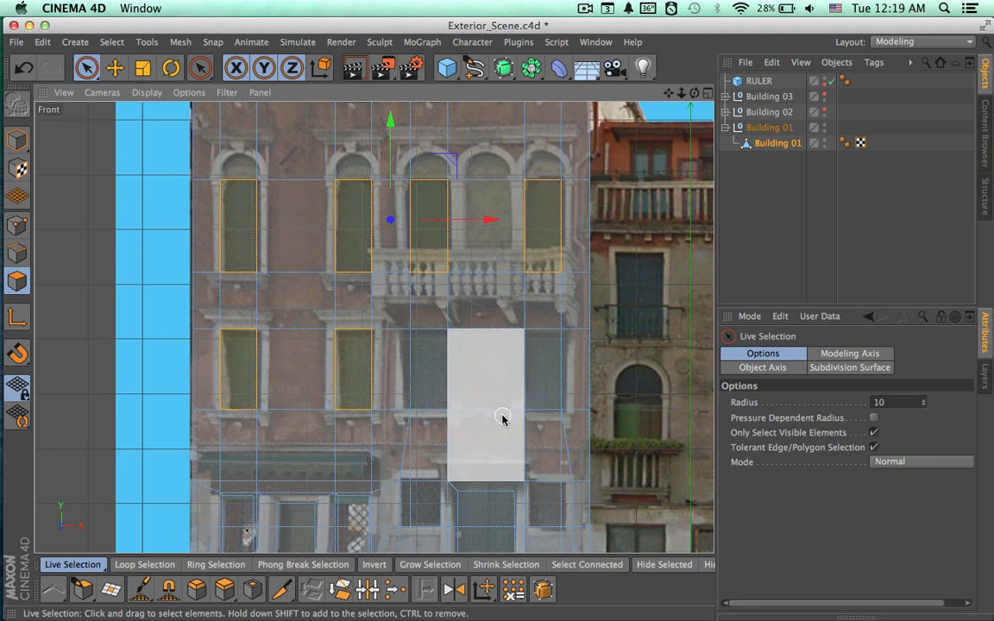
pyautogui.press('super+Tab')
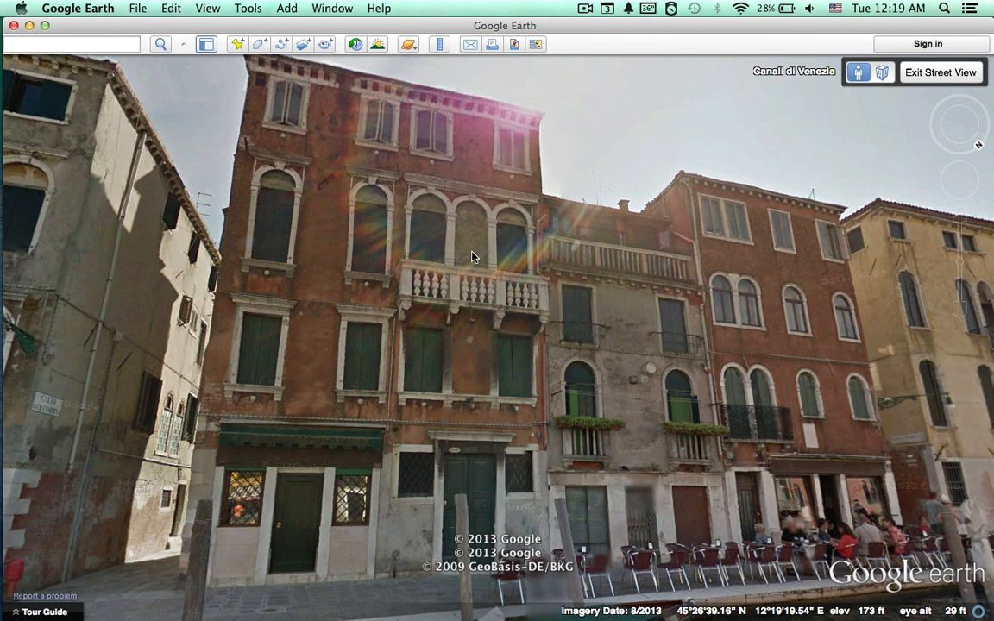
pyautogui.press('super+Tab')
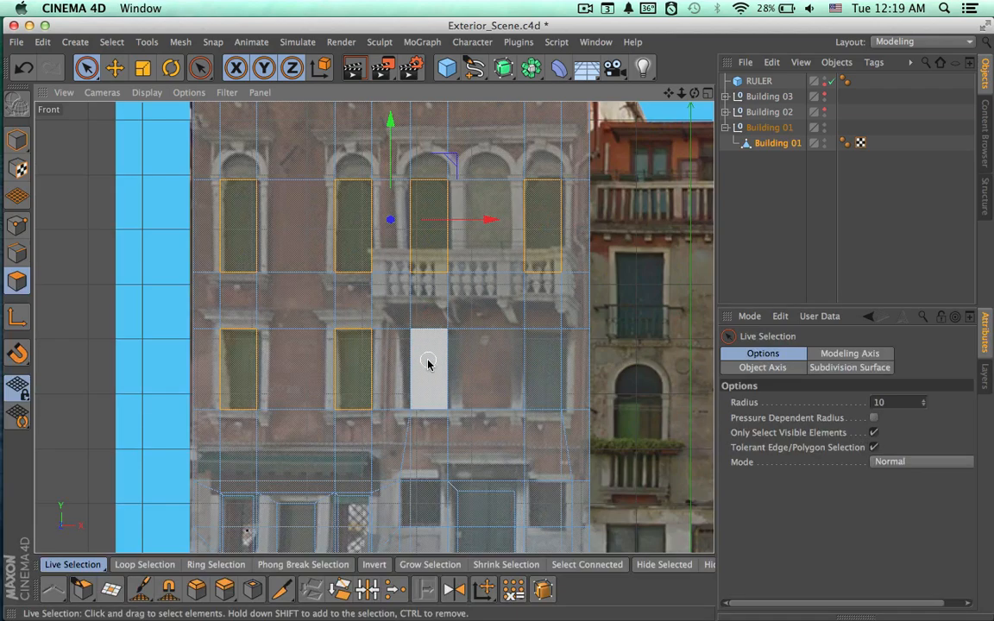
pyautogui.click(535, 371)
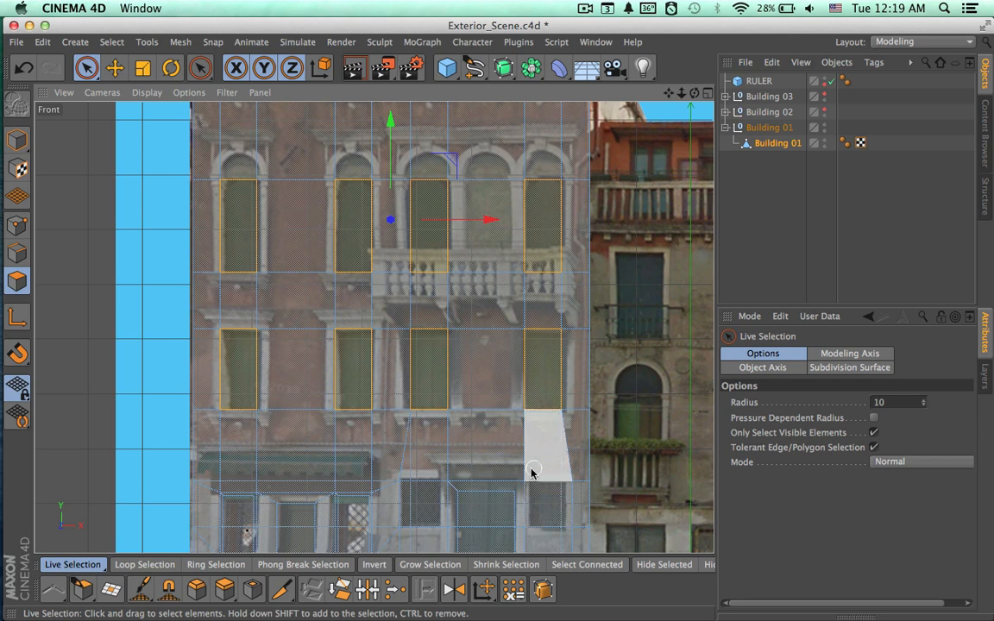
# Compare the ground floor with Google Earth's street view and add its four windows and both doors to the polygon selection.
pyautogui.keyDown('alt'); pyautogui.moveTo(530, 473); pyautogui.dragTo(522, 324, button='middle'); pyautogui.keyUp('alt')
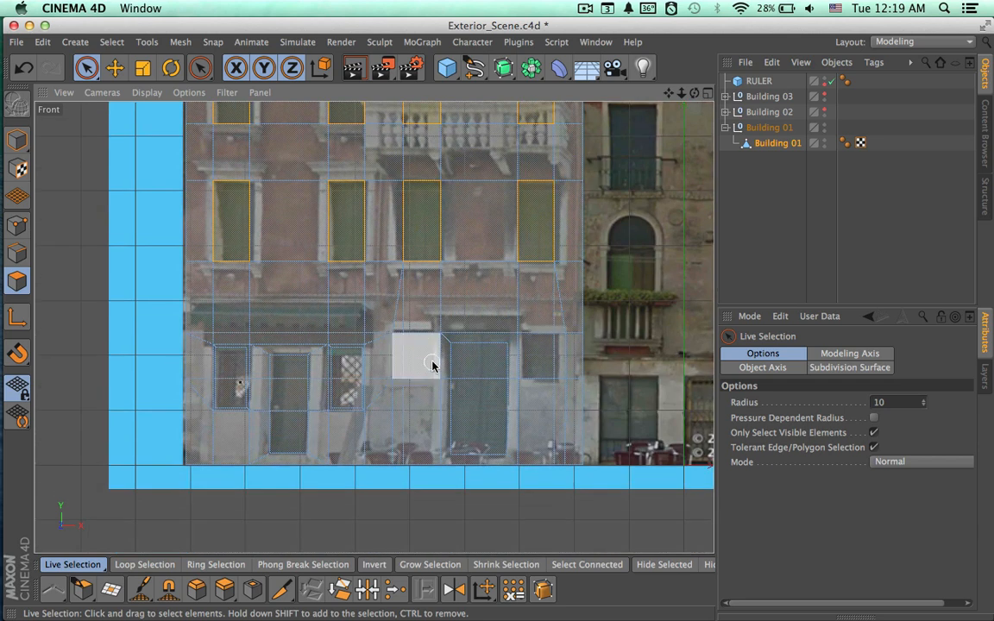
pyautogui.press('super+Tab')
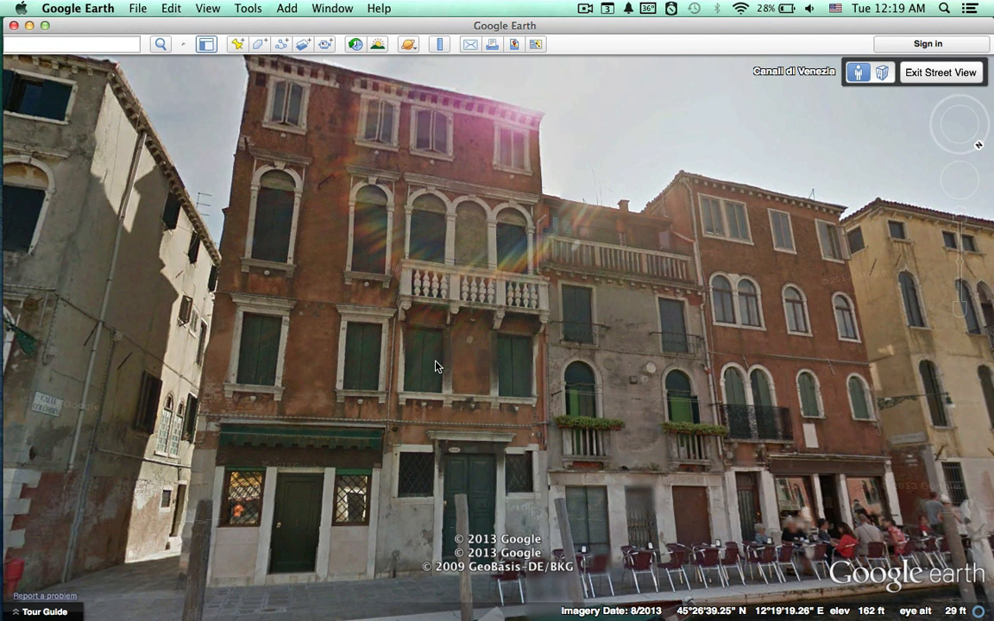
pyautogui.press('super+Tab')
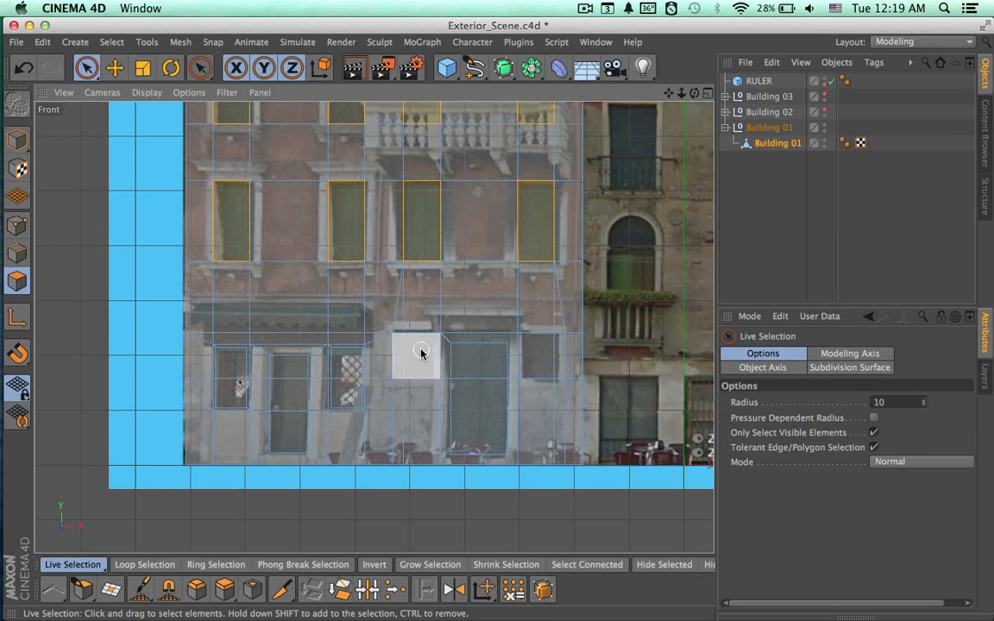
pyautogui.click(420, 353)
pyautogui.keyDown('shift'); pyautogui.click(538, 356); pyautogui.keyUp('shift')
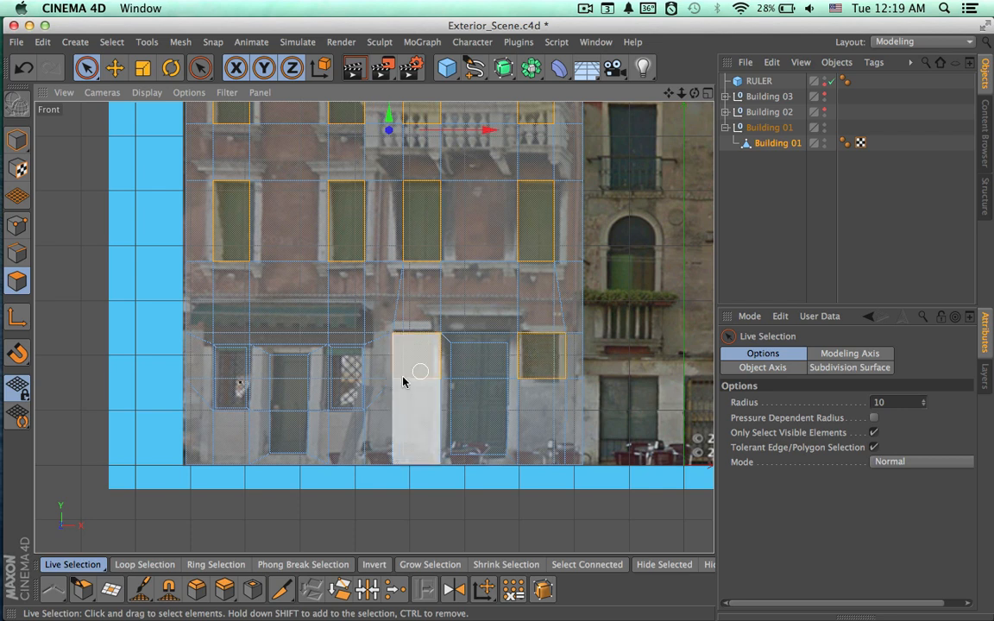
pyautogui.keyDown('shift'); pyautogui.click(345, 379); pyautogui.keyUp('shift')
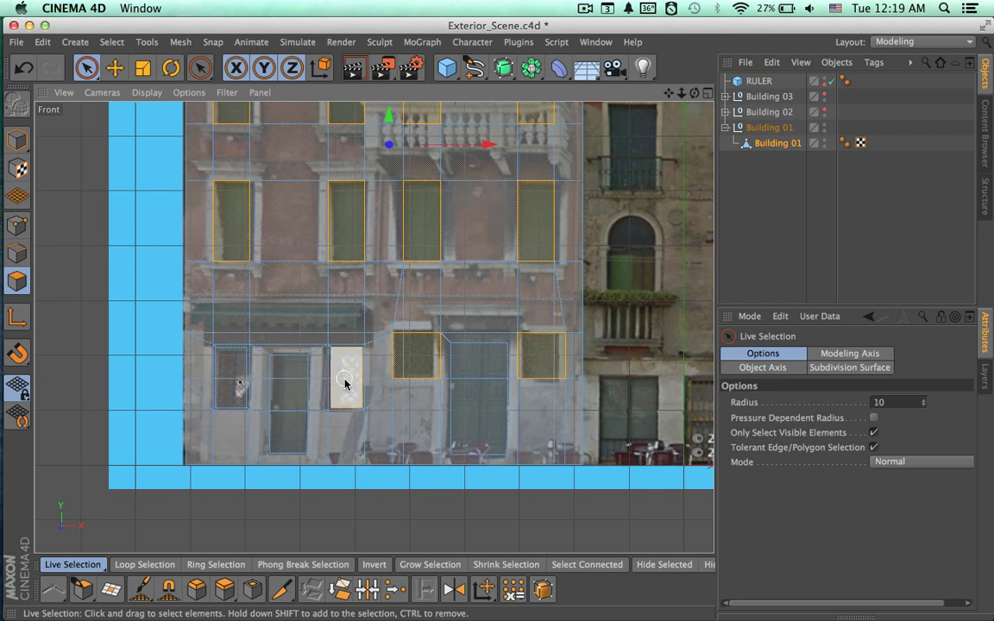
pyautogui.keyDown('shift'); pyautogui.click(229, 380); pyautogui.keyUp('shift')
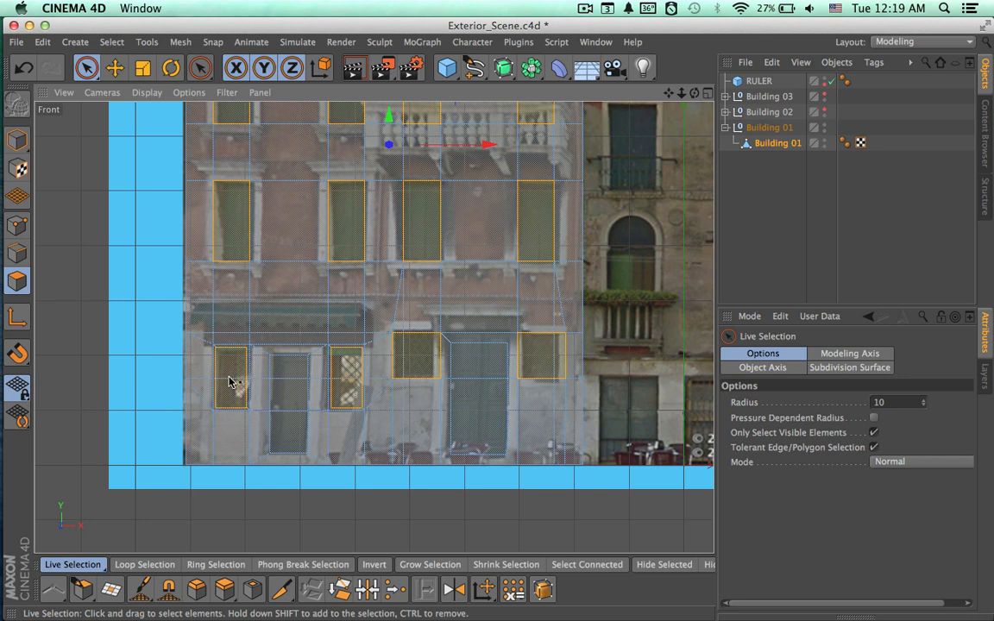
pyautogui.keyDown('shift'); pyautogui.click(287, 408); pyautogui.keyUp('shift')
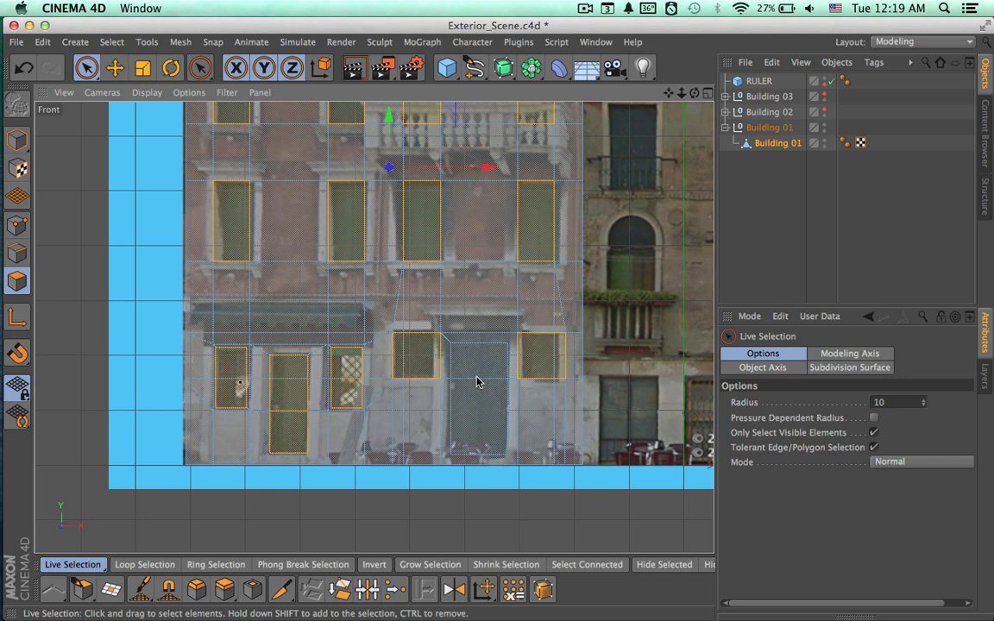
pyautogui.keyDown('shift'); pyautogui.click(473, 404); pyautogui.keyUp('shift')
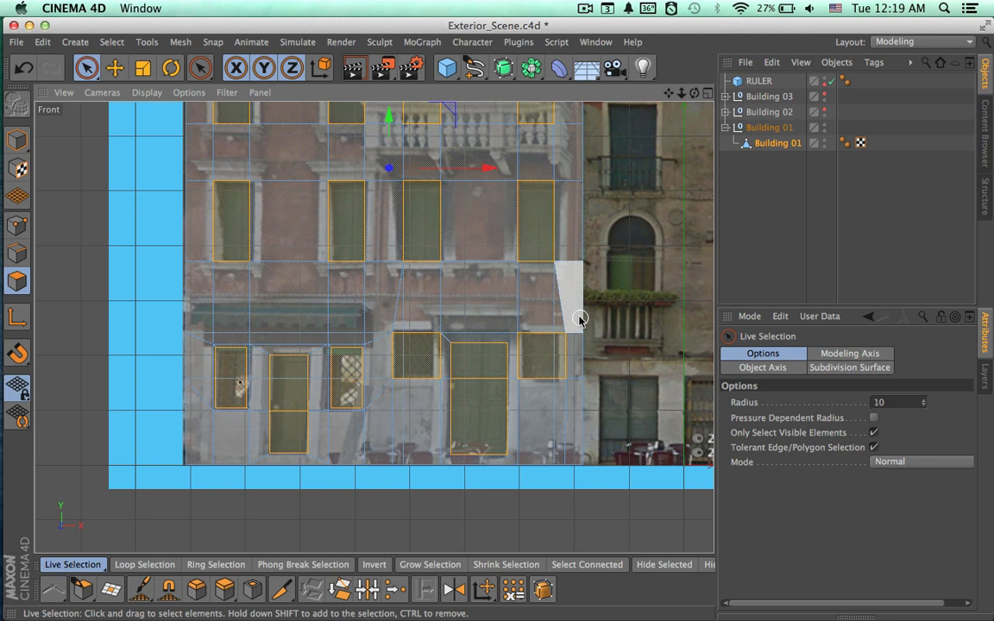
# Check the selected window and door polygons in the Perspective view and store them as a polygon selection tag on Building 01.
pyautogui.keyDown('alt'); pyautogui.moveTo(557, 326); pyautogui.dragTo(549, 394, button='middle'); pyautogui.keyUp('alt')
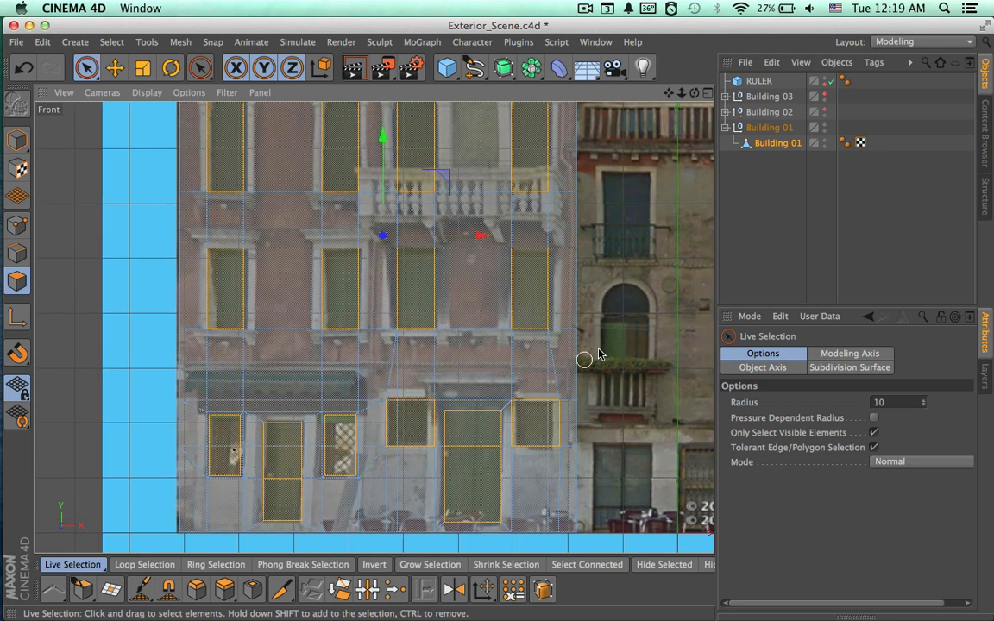
pyautogui.scroll(-3, 617, 352)
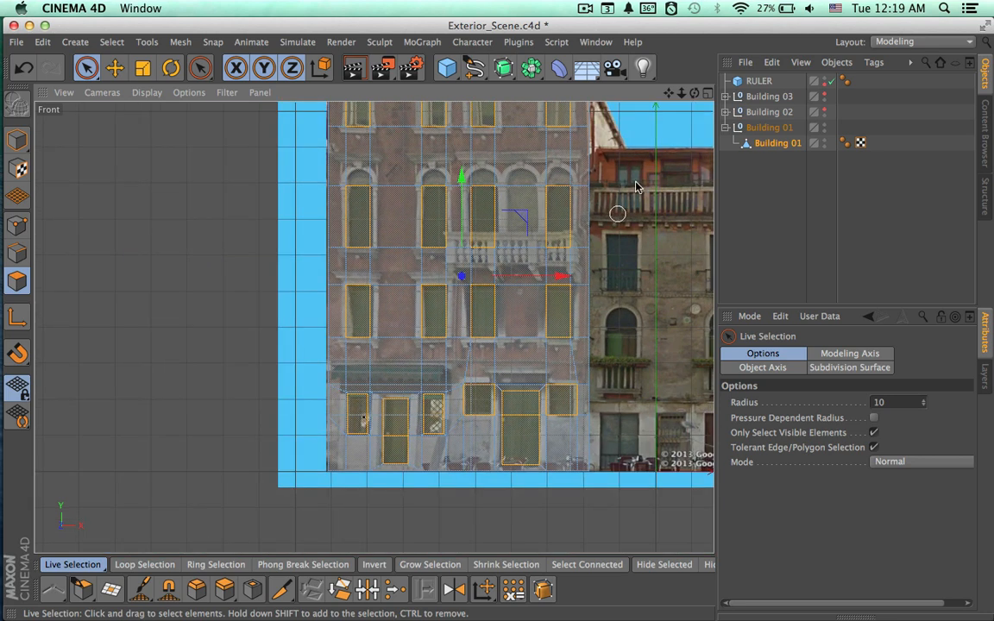
pyautogui.click(706, 97)
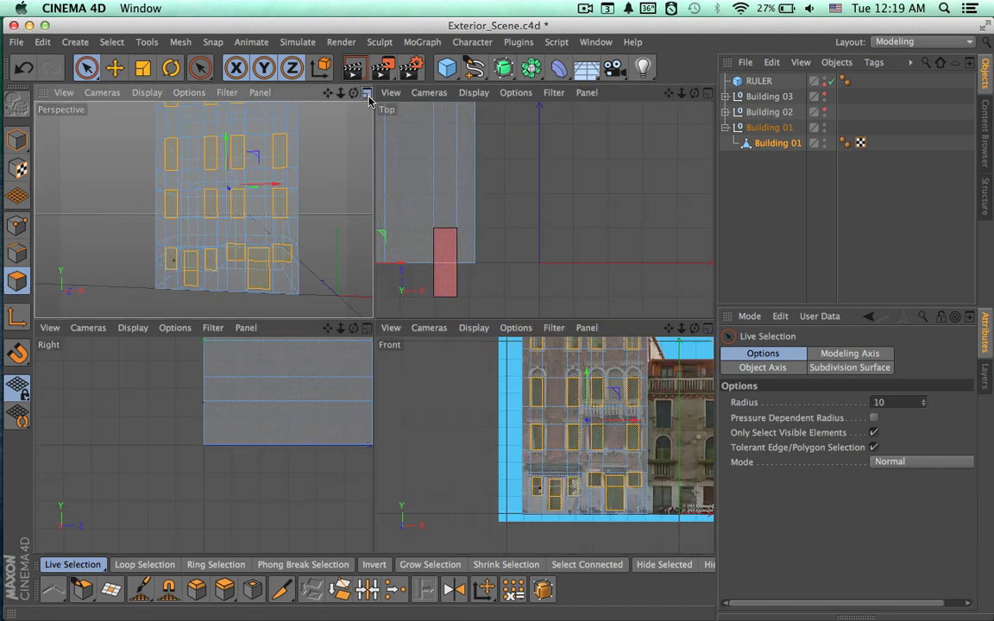
pyautogui.click(367, 93)
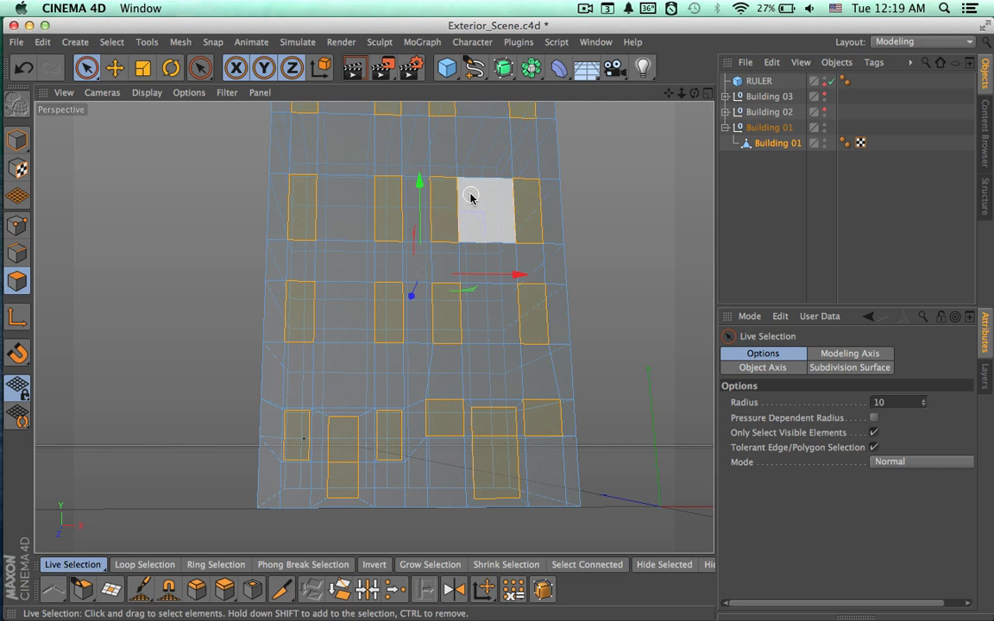
pyautogui.keyDown('alt'); pyautogui.moveTo(588, 284); pyautogui.dragTo(579, 347); pyautogui.keyUp('alt')
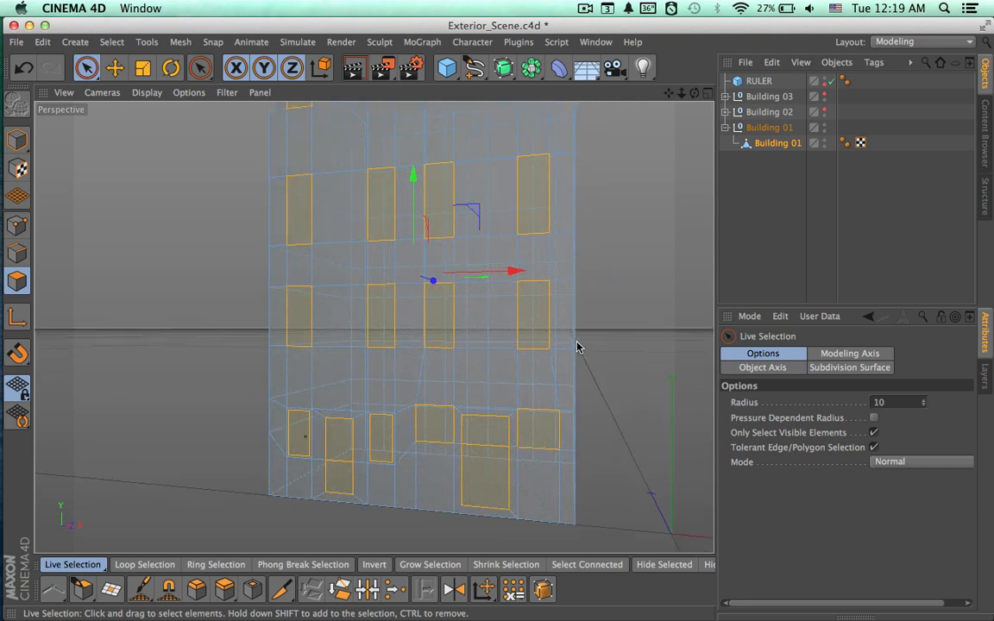
pyautogui.keyDown('alt'); pyautogui.moveTo(599, 292); pyautogui.dragTo(597, 324, button='middle'); pyautogui.keyUp('alt')
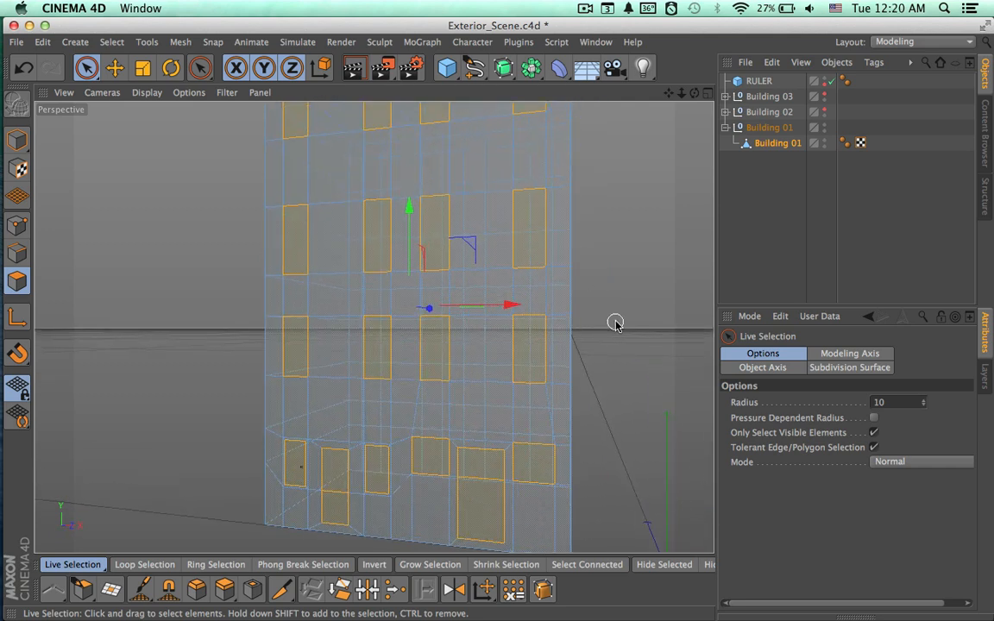
pyautogui.keyDown('alt'); pyautogui.moveTo(616, 323); pyautogui.dragTo(585, 364); pyautogui.keyUp('alt')
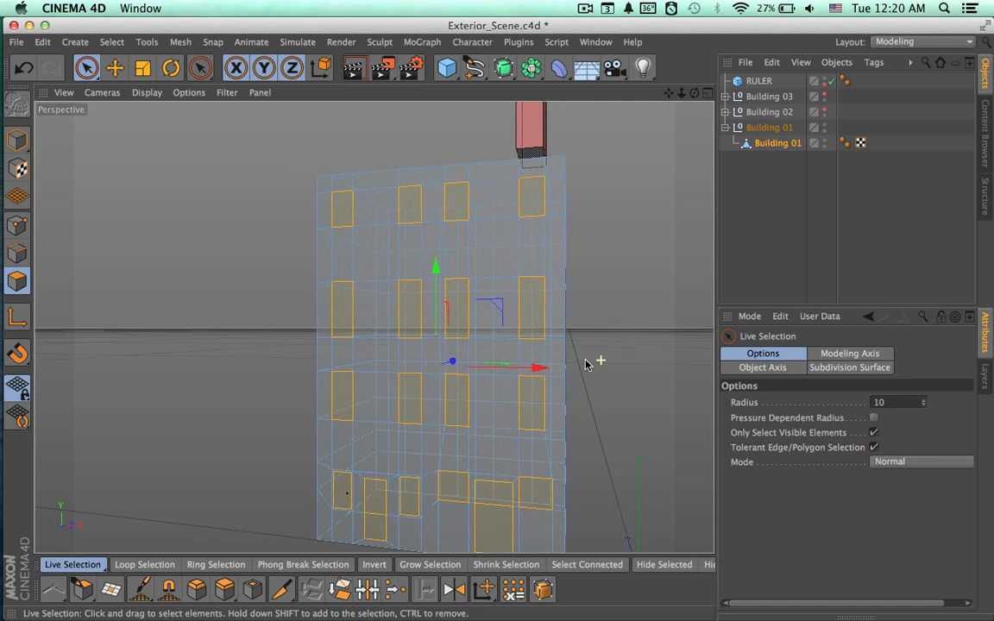
pyautogui.moveTo(588, 405)
pyautogui.keyDown('alt'); pyautogui.mouseDown()
pyautogui.moveTo(659, 399)
pyautogui.moveTo(586, 412)
pyautogui.moveTo(573, 401)
pyautogui.mouseUp(); pyautogui.keyUp('alt')
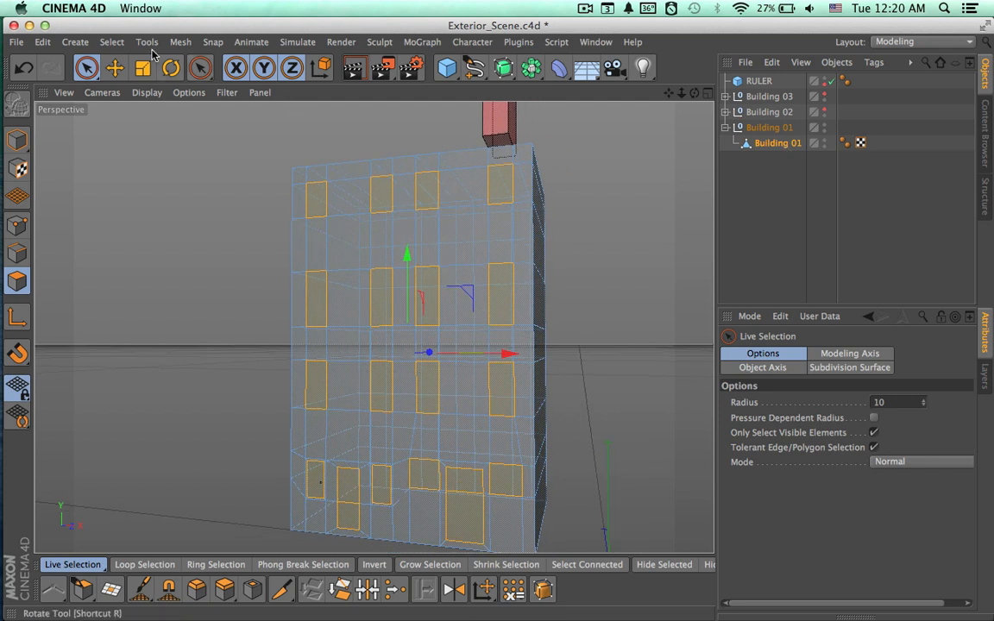
pyautogui.click(118, 43)
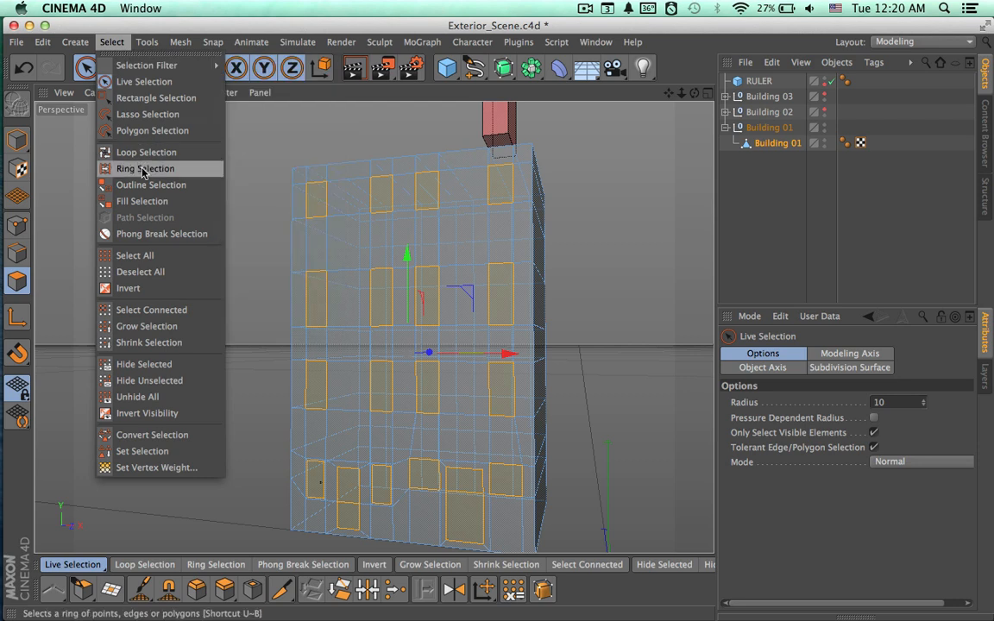
pyautogui.click(202, 458)
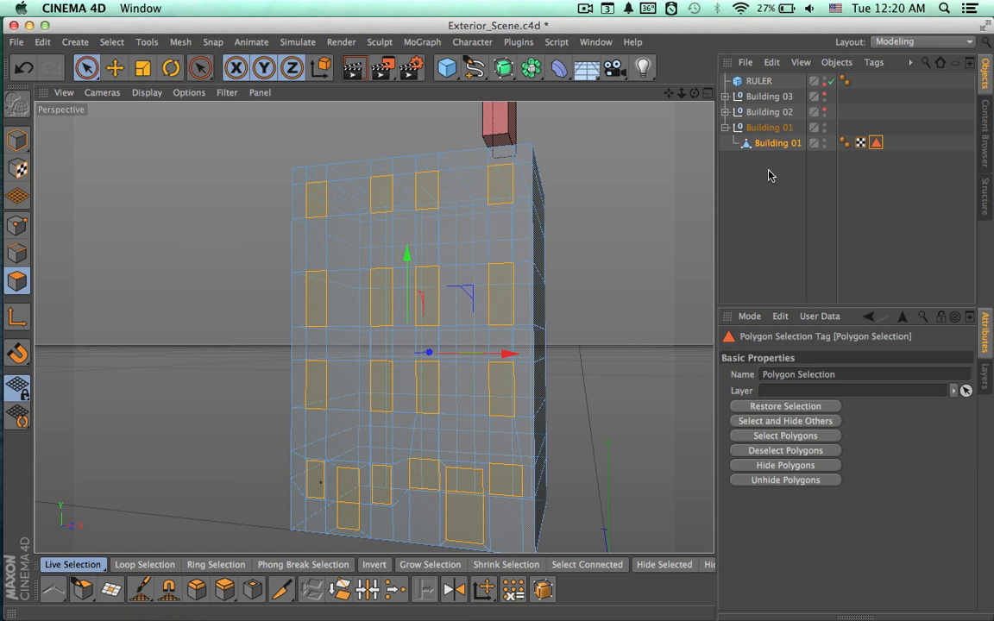
# Rename the new polygon selection tag on Building 01 as Windows Selection.
pyautogui.click(845, 375)
pyautogui.write('Windows')
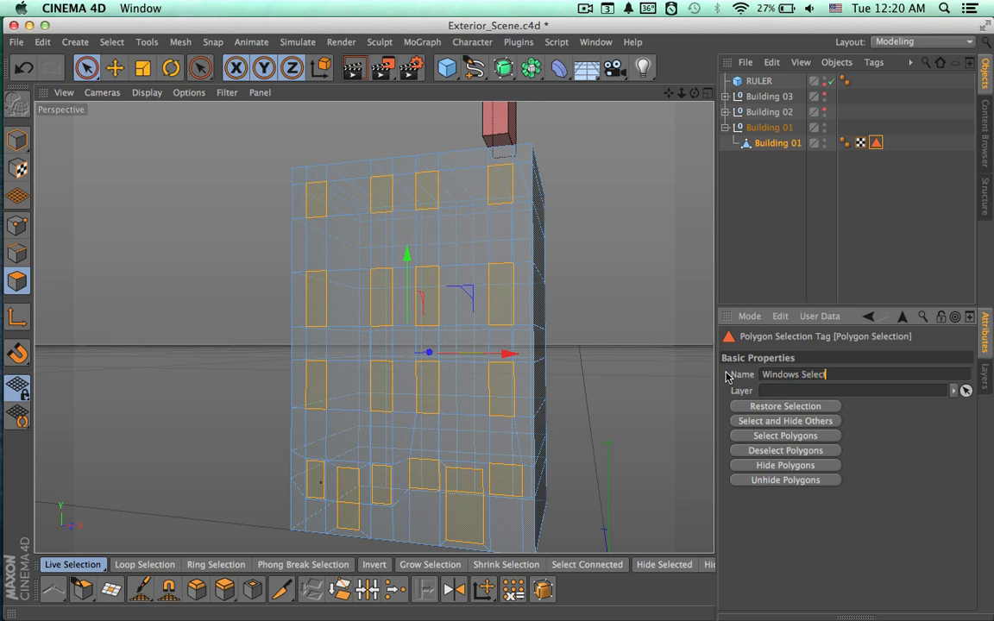
pyautogui.press('Return')
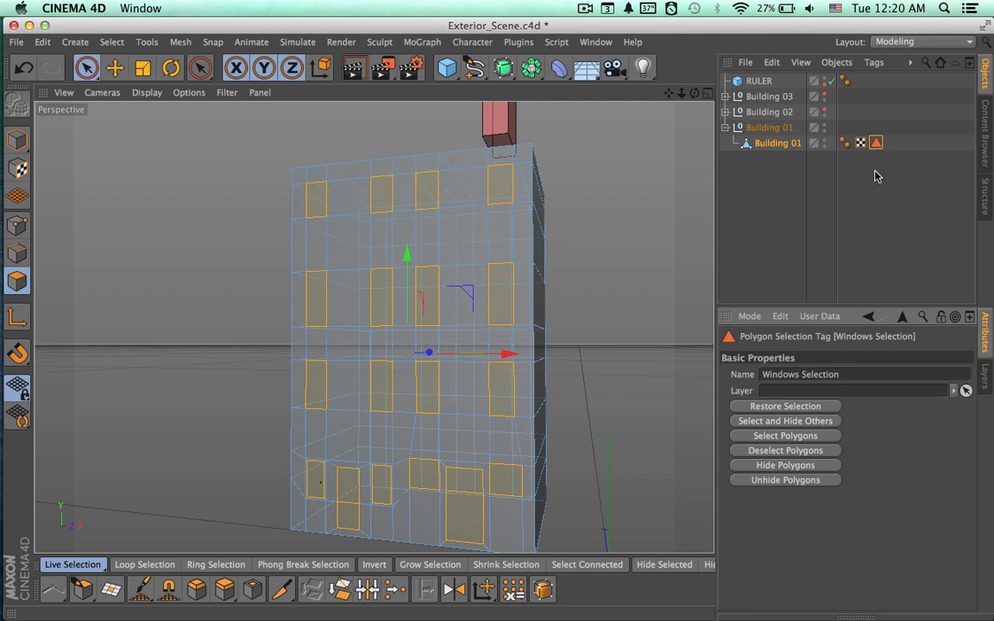
# Clear the window selection, turn off X-Ray for the Building 01 mesh and reselect the mesh.
pyautogui.click(467, 240)
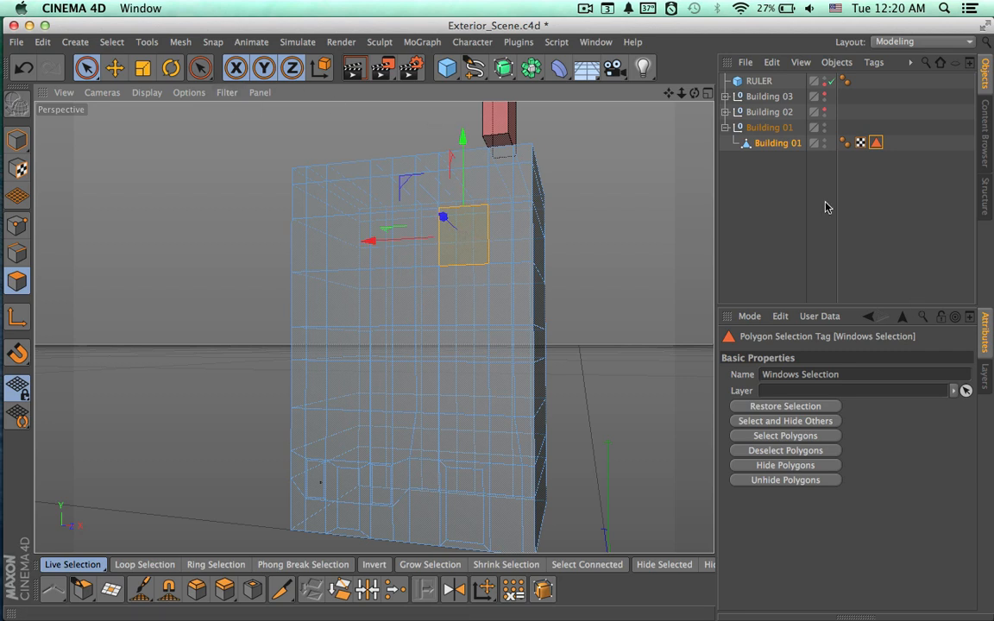
pyautogui.click(778, 144)
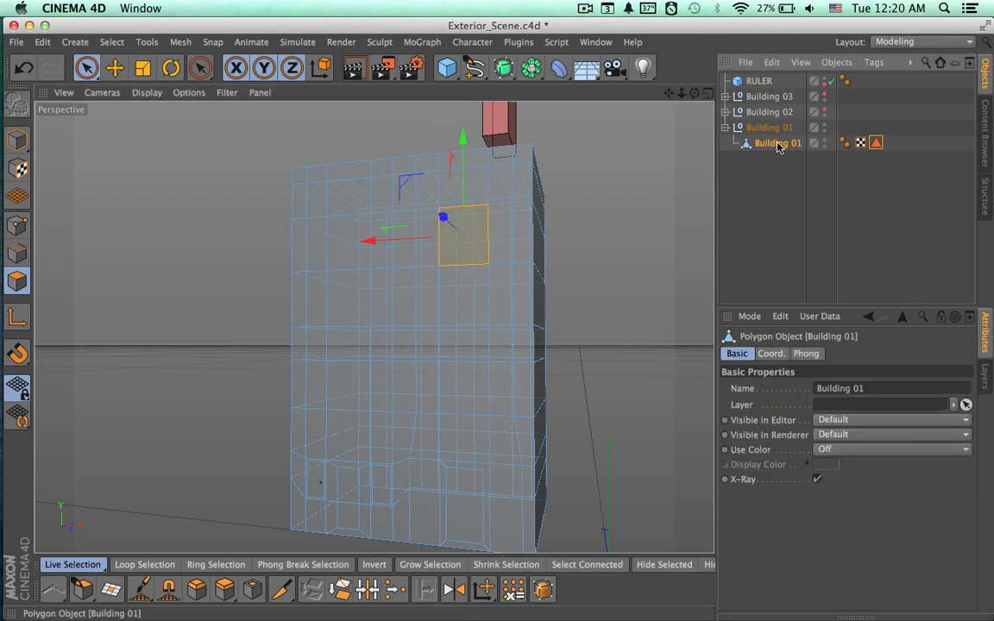
pyautogui.click(816, 480)
pyautogui.click(779, 284)
pyautogui.keyDown('alt'); pyautogui.moveTo(569, 303); pyautogui.dragTo(614, 306); pyautogui.keyUp('alt')
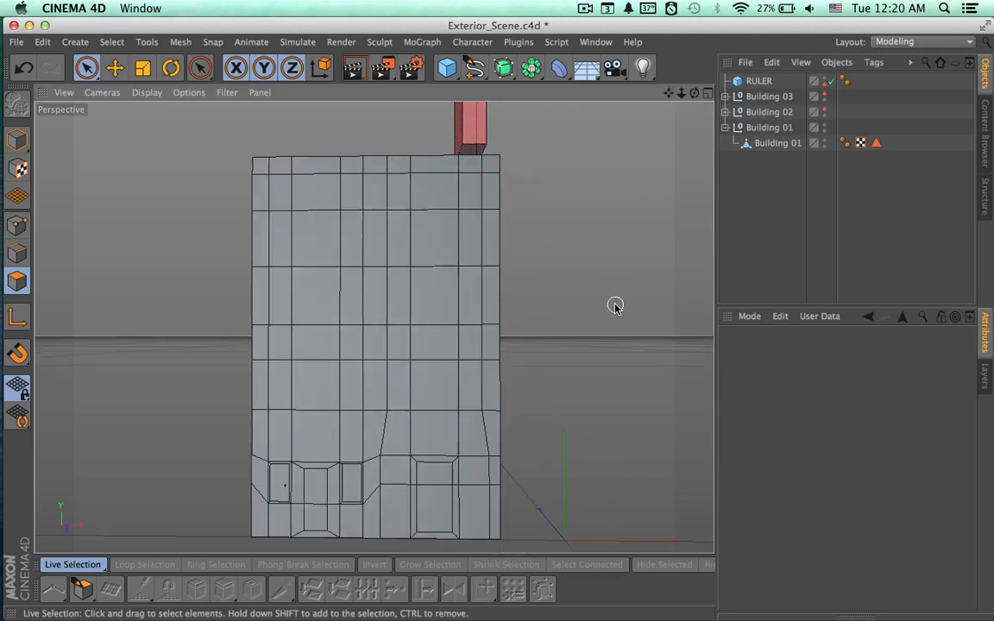
pyautogui.keyDown('alt'); pyautogui.moveTo(544, 277); pyautogui.dragTo(643, 276); pyautogui.keyUp('alt')
pyautogui.click(759, 145)
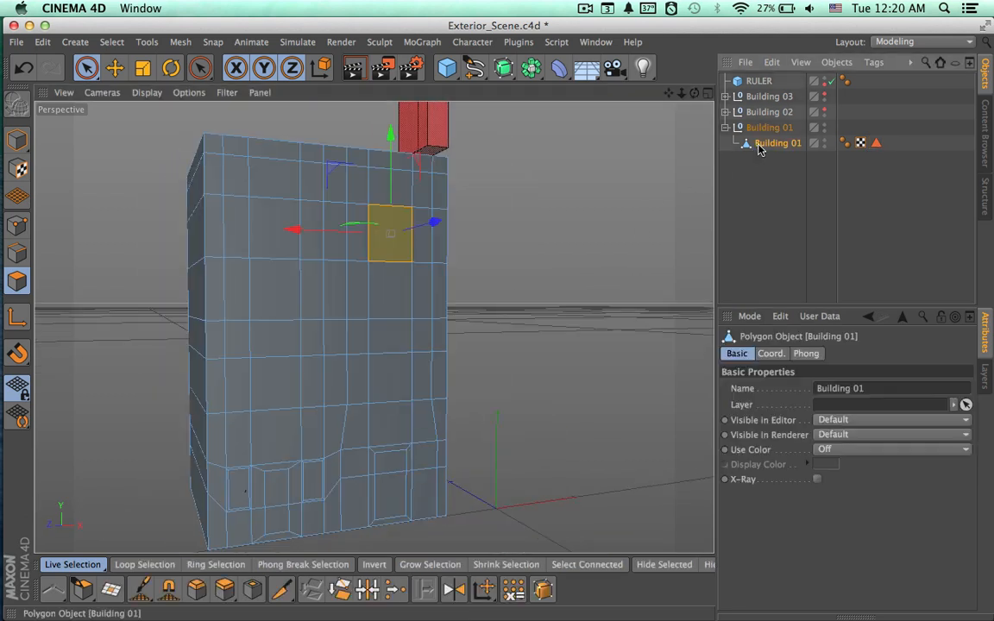
# Select other facade polygons as a test and restore the window and door polygons from the Windows Selection tag.
pyautogui.click(276, 285)
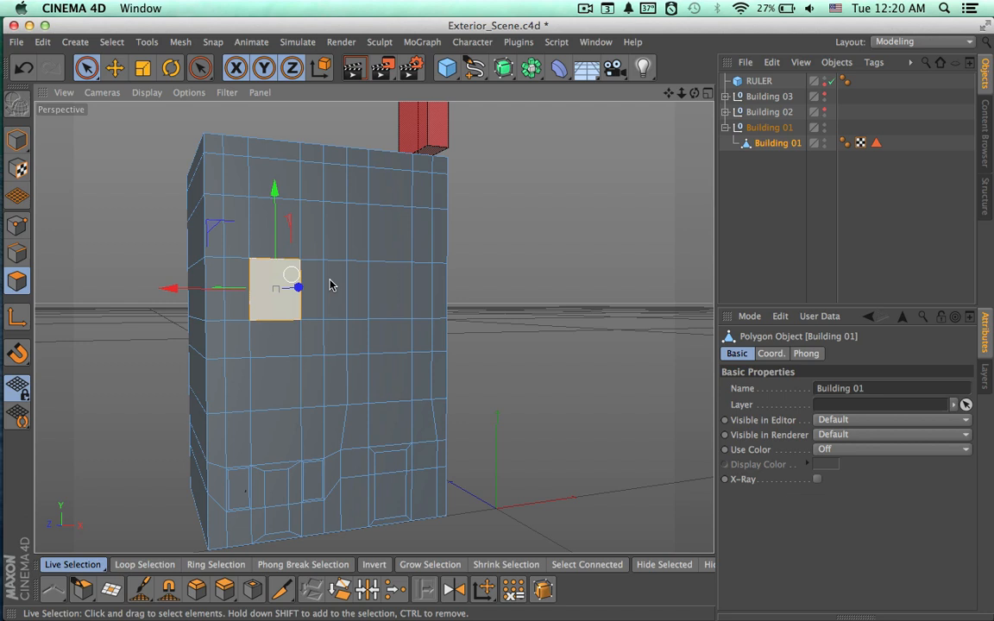
pyautogui.click(328, 342)
pyautogui.click(389, 380)
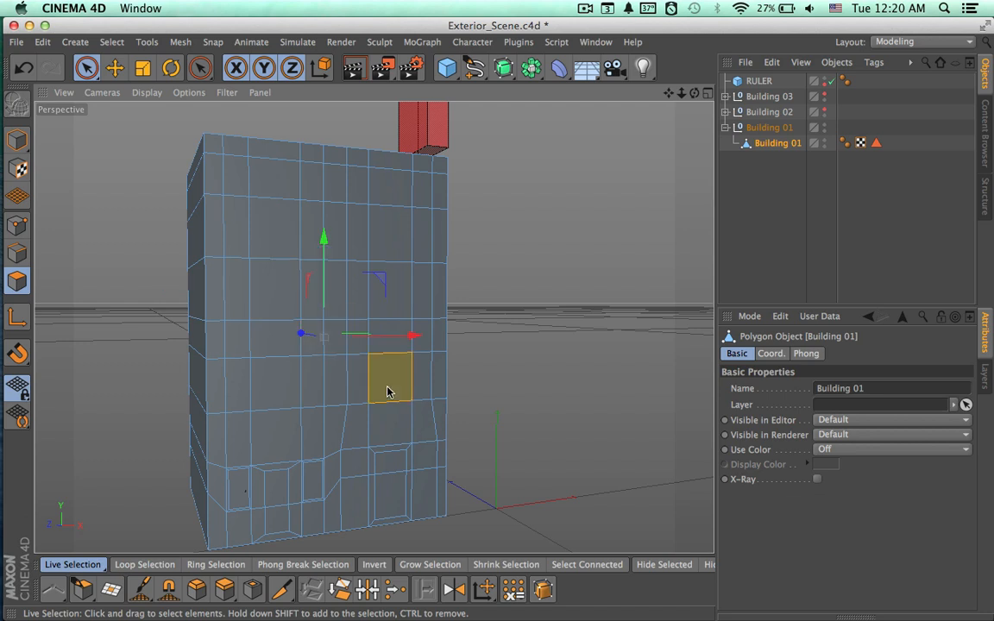
pyautogui.doubleClick(876, 144)
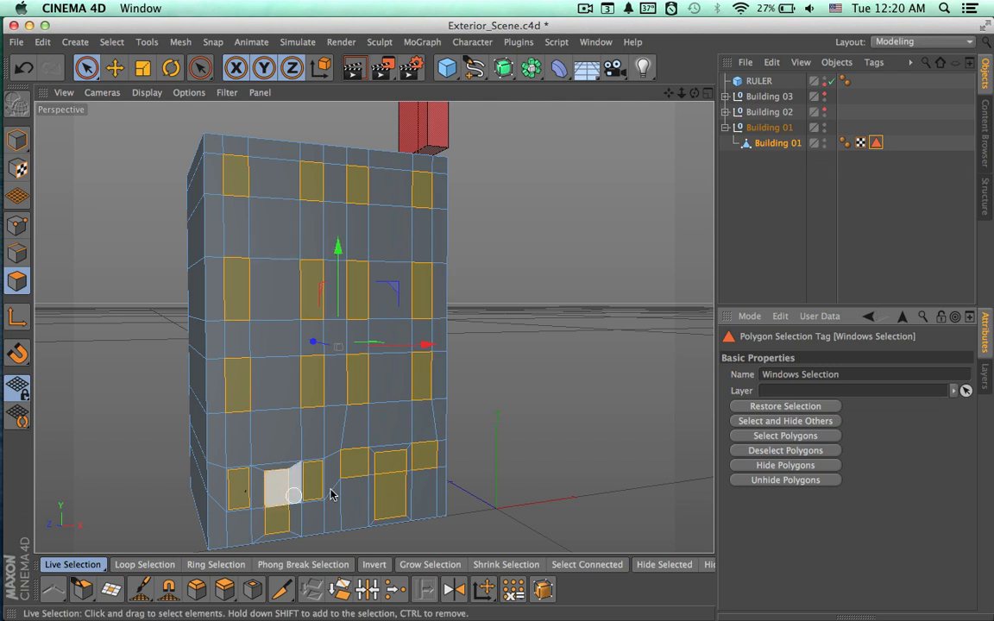
pyautogui.click(500, 280)
pyautogui.click(336, 288)
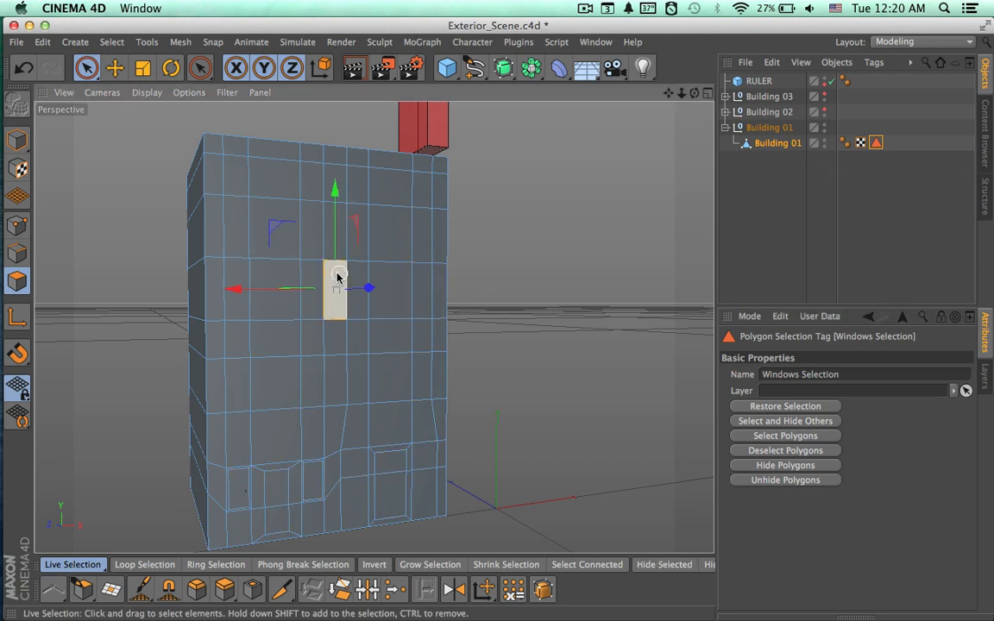
pyautogui.moveTo(246, 169)
pyautogui.mouseDown()
pyautogui.moveTo(256, 260)
pyautogui.moveTo(316, 376)
pyautogui.mouseUp()
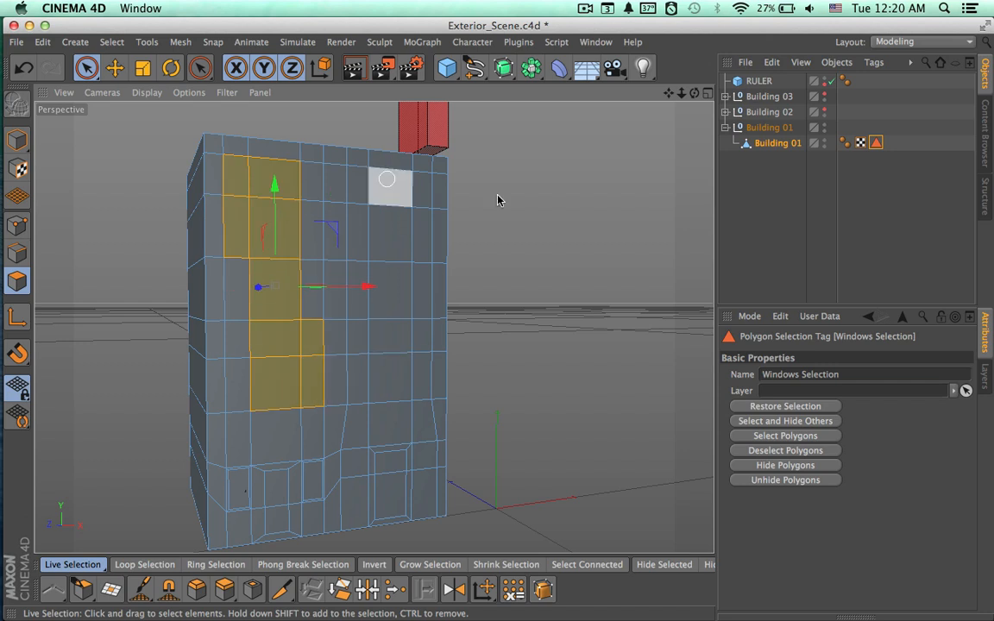
pyautogui.doubleClick(876, 142)
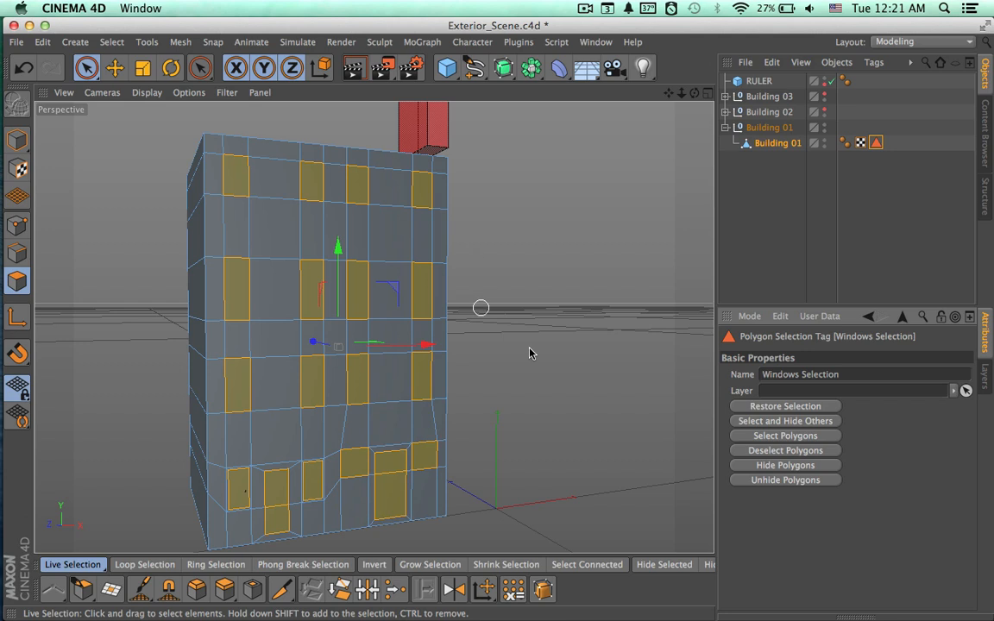
# Try a freehand inward Extrude of the selected window polygons by about 2.5 cm, then undo it.
pyautogui.keyDown('alt'); pyautogui.moveTo(590, 350); pyautogui.dragTo(369, 339); pyautogui.keyUp('alt')
pyautogui.keyDown('alt'); pyautogui.moveTo(339, 286); pyautogui.dragTo(259, 368, button='middle'); pyautogui.keyUp('alt')
pyautogui.keyDown('alt'); pyautogui.moveTo(254, 273); pyautogui.dragTo(404, 252, button='right'); pyautogui.keyUp('alt')
pyautogui.keyDown('alt'); pyautogui.moveTo(311, 306); pyautogui.dragTo(378, 288, button='right'); pyautogui.keyUp('alt')
pyautogui.keyDown('alt'); pyautogui.moveTo(303, 287); pyautogui.dragTo(264, 314, button='middle'); pyautogui.keyUp('alt')
pyautogui.keyDown('alt'); pyautogui.moveTo(248, 302); pyautogui.dragTo(333, 304, button='right'); pyautogui.keyUp('alt')
pyautogui.keyDown('alt'); pyautogui.moveTo(373, 327); pyautogui.dragTo(294, 299, button='middle'); pyautogui.keyUp('alt')
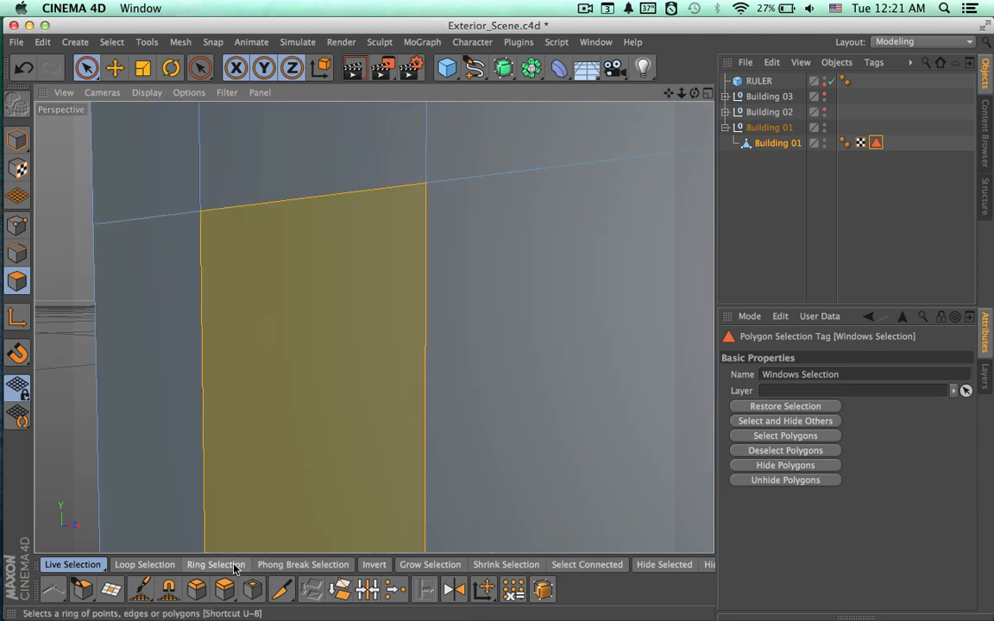
pyautogui.click(223, 588)
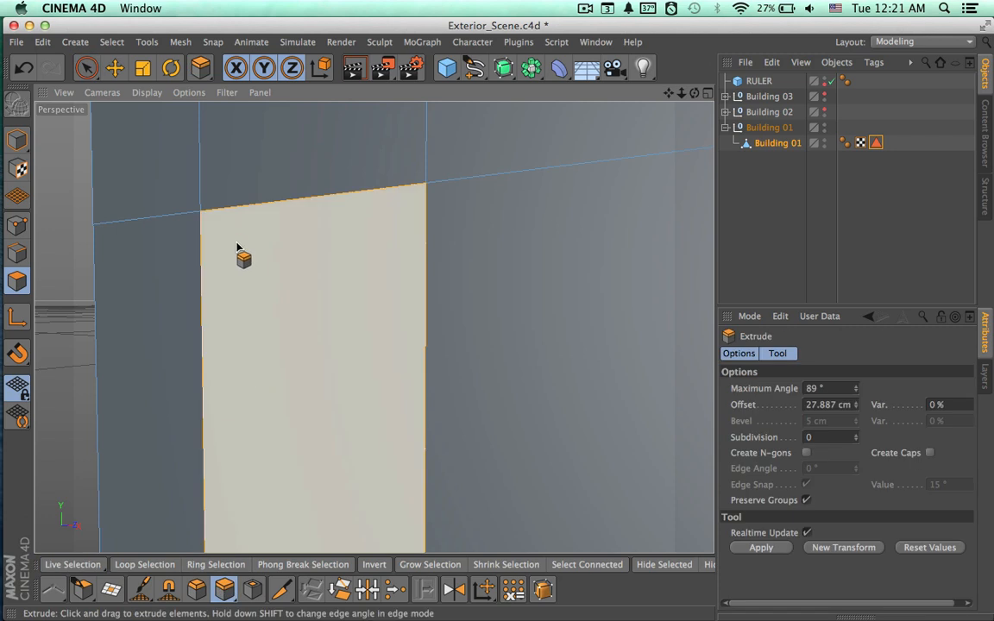
pyautogui.moveTo(237, 248)
pyautogui.mouseDown()
pyautogui.moveTo(216, 250)
pyautogui.moveTo(237, 255)
pyautogui.mouseUp()
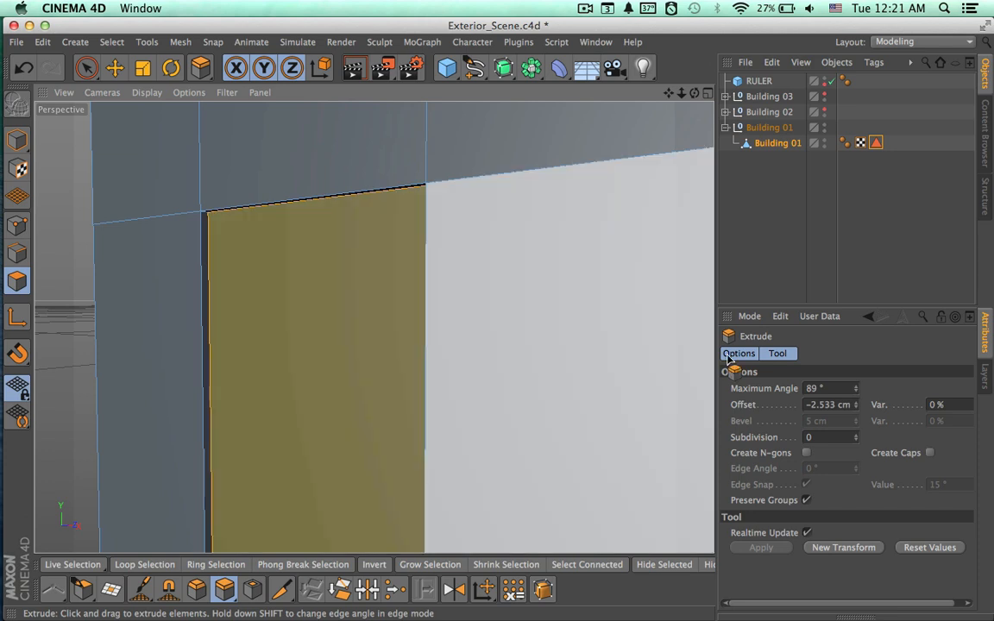
pyautogui.press('super+z')
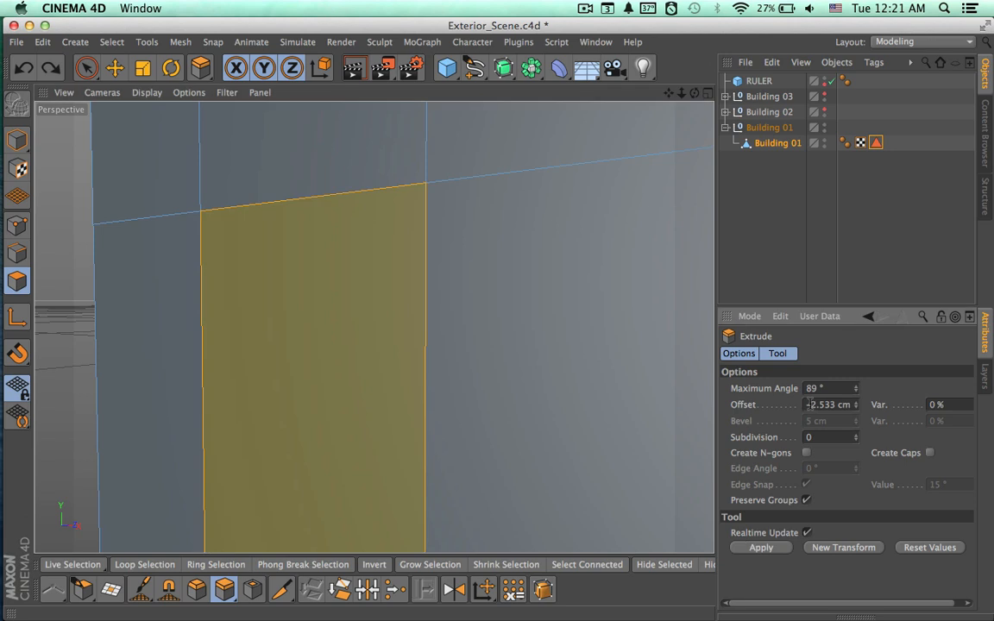
# Try extruding the window polygons with an offset of -3 cm, change it to -20 cm, and undo the extrusion.
pyautogui.doubleClick(812, 405)
pyautogui.write('3')
pyautogui.press('Return')
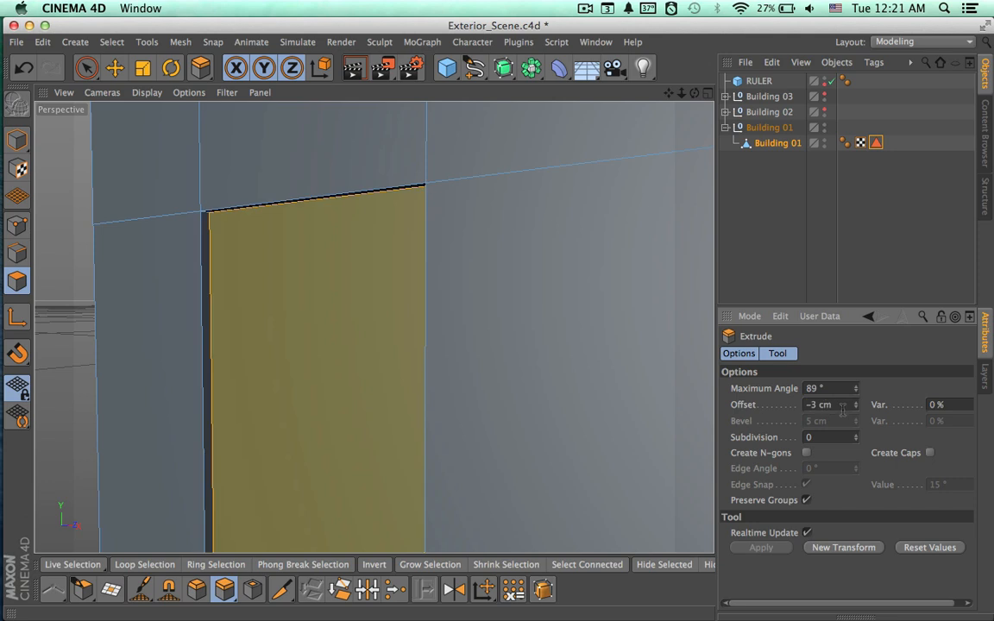
pyautogui.moveTo(840, 404); pyautogui.dragTo(800, 404)
pyautogui.write('-')
pyautogui.write('20')
pyautogui.press('Return')
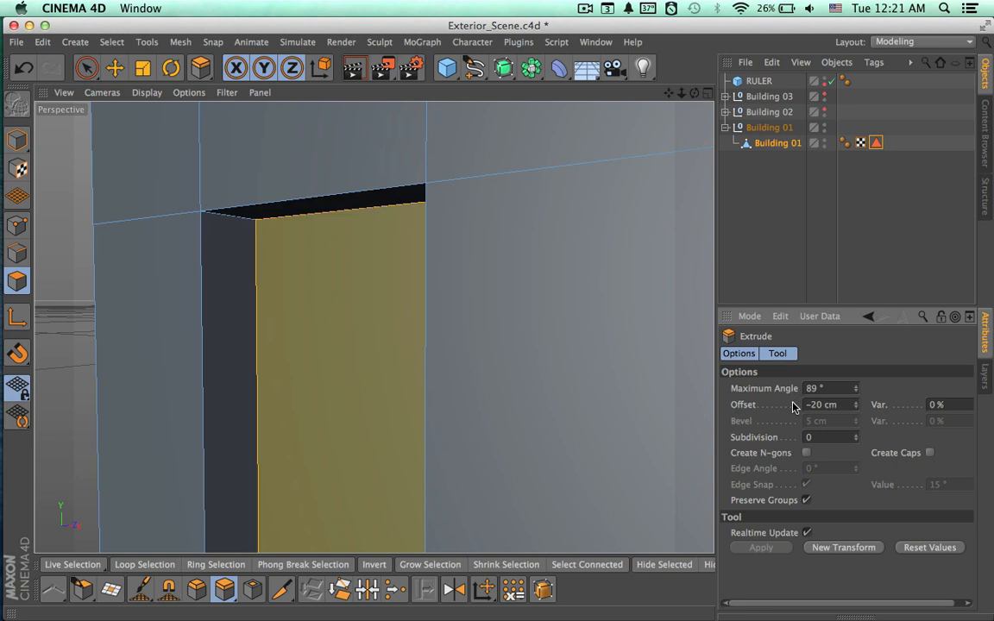
pyautogui.press('super+z')
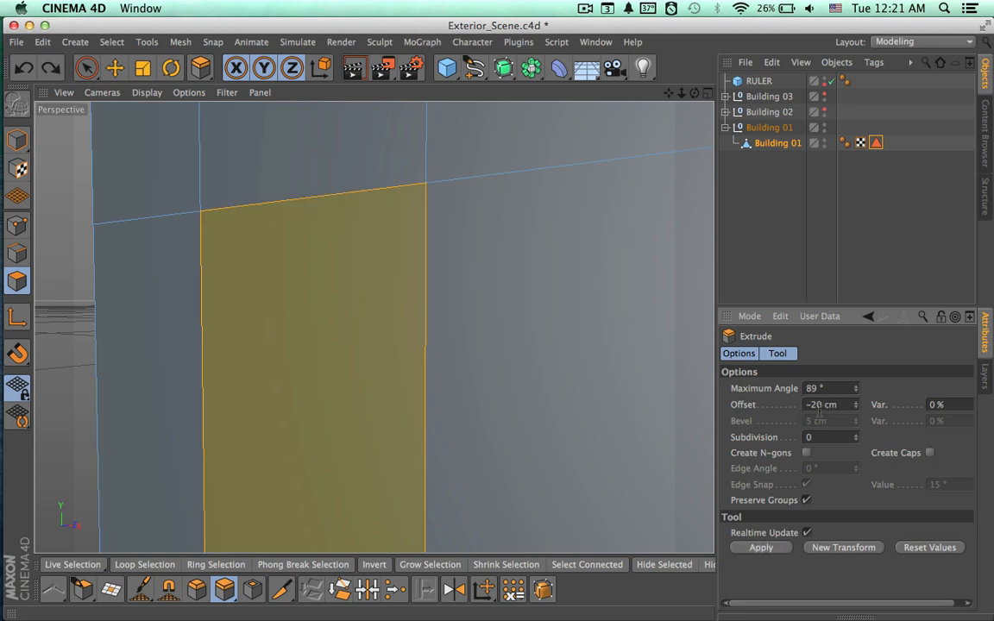
# Extrude the window and door polygons inward by -3 cm, and extrude them again by -20 cm as a separate extrusion.
pyautogui.click(835, 405)
pyautogui.write('-3')
pyautogui.press('Return')
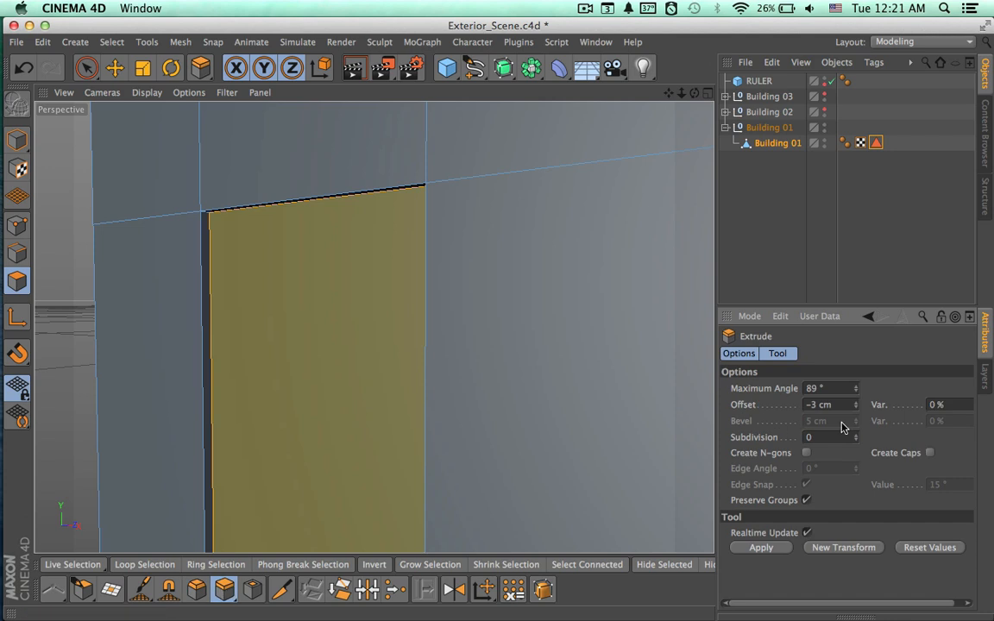
pyautogui.click(812, 405)
pyautogui.press('Return')
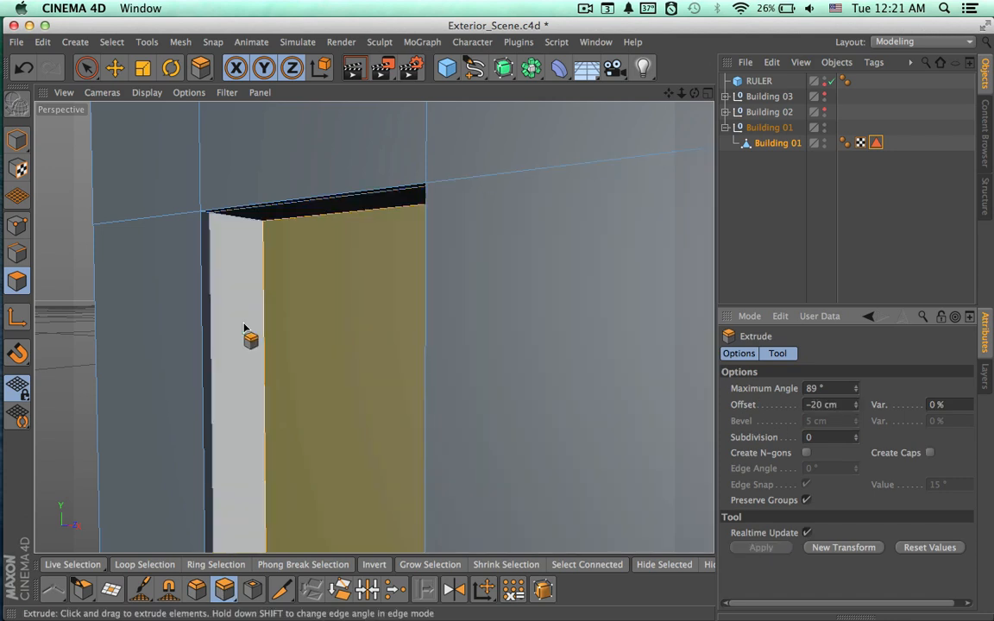
pyautogui.keyDown('alt'); pyautogui.moveTo(293, 350); pyautogui.dragTo(387, 299); pyautogui.keyUp('alt')
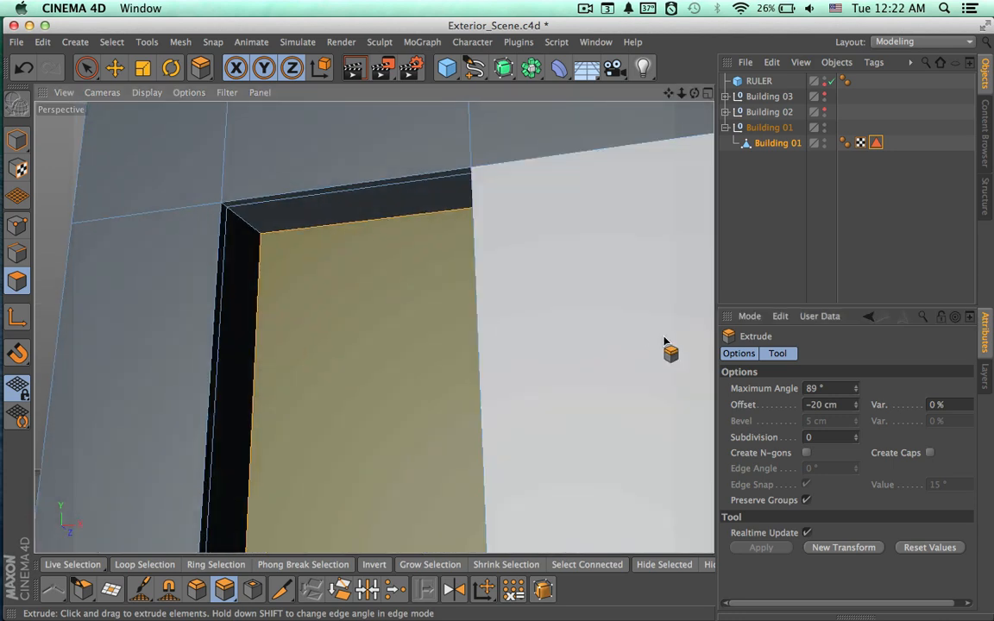
pyautogui.keyDown('alt'); pyautogui.moveTo(706, 417); pyautogui.dragTo(631, 443); pyautogui.keyUp('alt')
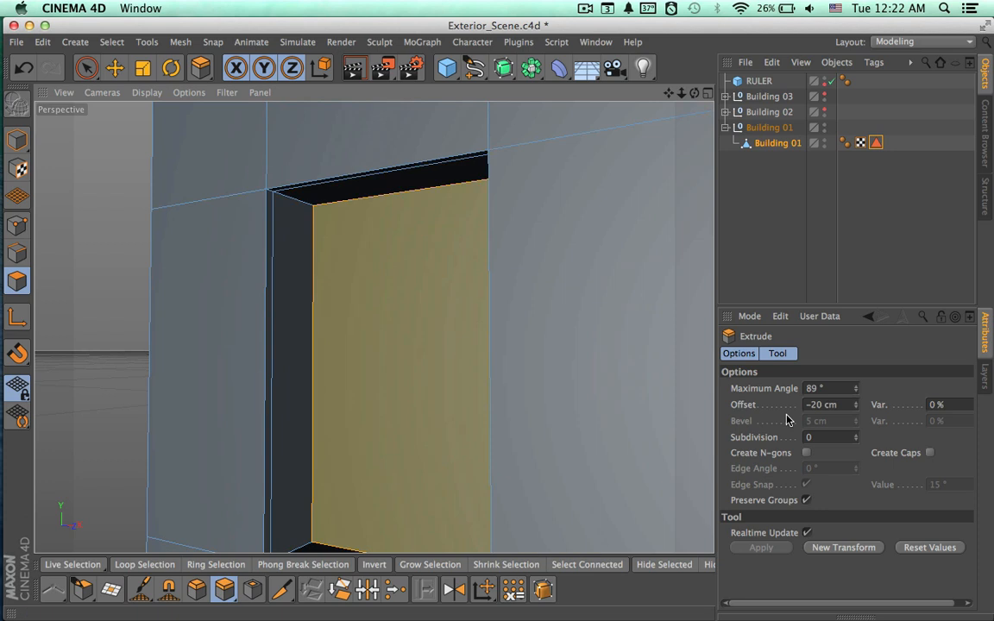
# Add a third inward extrusion of the window and door polygons with an offset of -3 cm.
pyautogui.moveTo(846, 409); pyautogui.dragTo(805, 409)
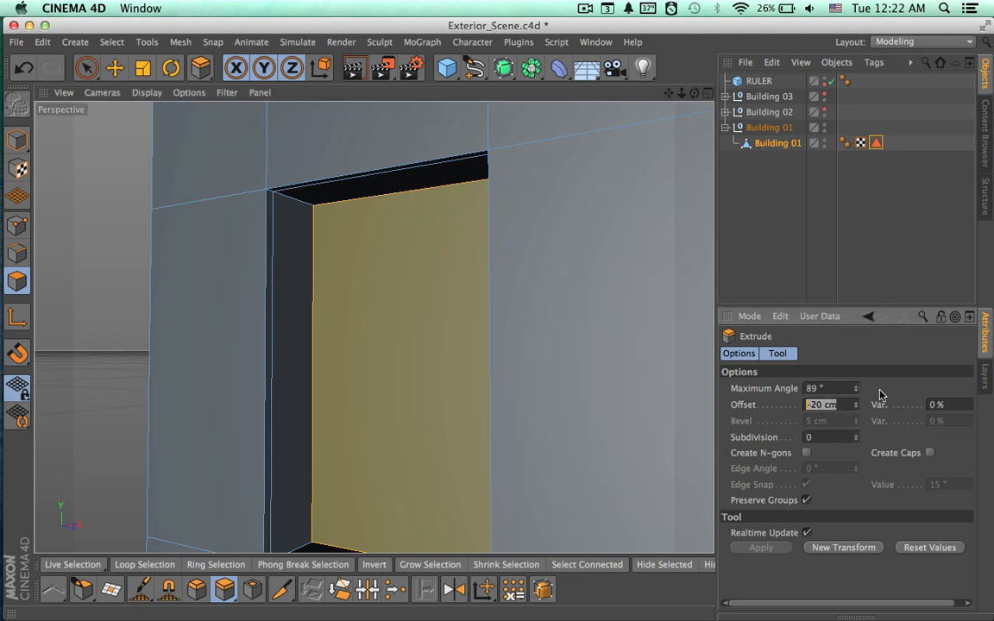
pyautogui.click(839, 436)
pyautogui.click(226, 590)
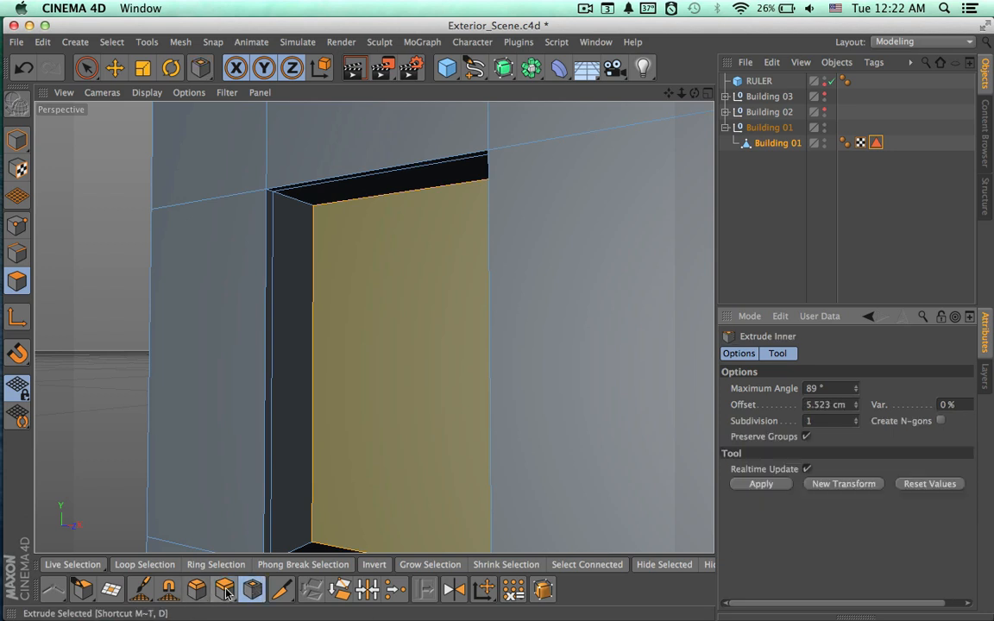
pyautogui.click(224, 590)
pyautogui.moveTo(810, 407); pyautogui.dragTo(862, 408)
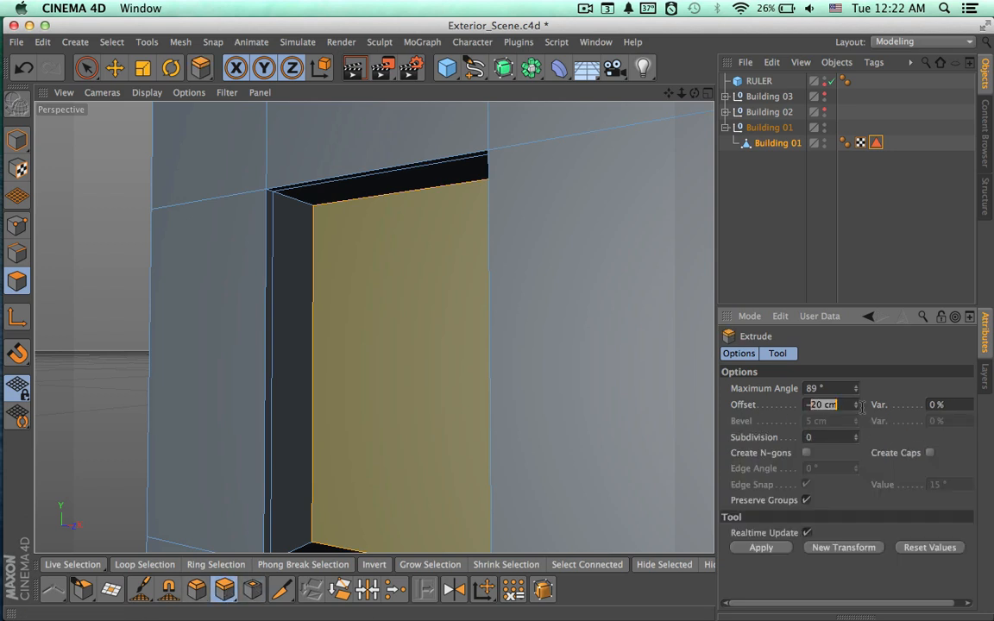
pyautogui.write('-3')
pyautogui.press('Return')
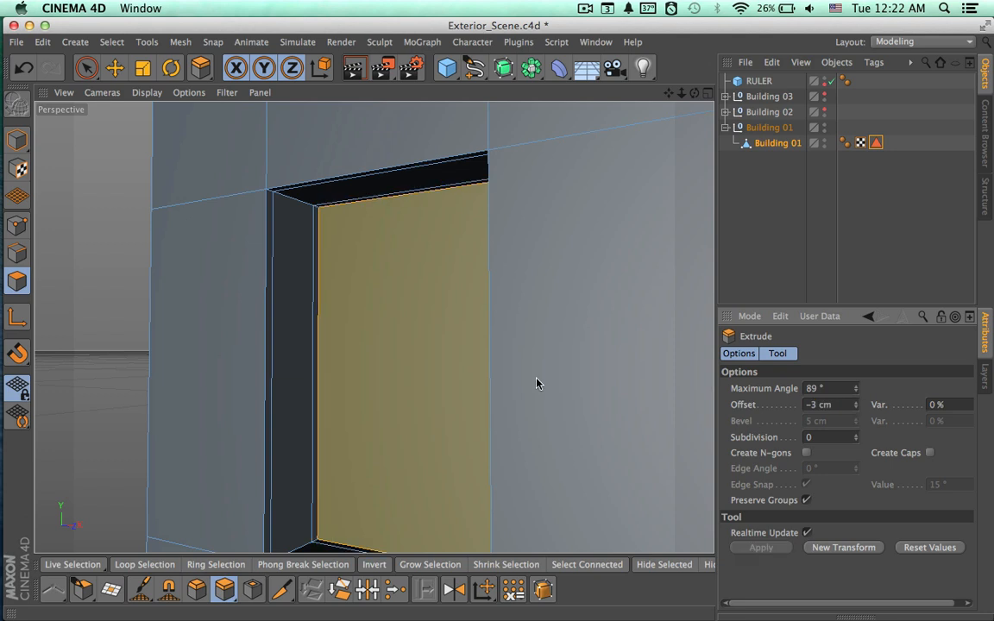
# Examine the recessed window openings across the facade and the building's side, with Live Selection active and the building deselected.
pyautogui.keyDown('alt'); pyautogui.moveTo(453, 400); pyautogui.dragTo(376, 327); pyautogui.keyUp('alt')
pyautogui.keyDown('alt'); pyautogui.moveTo(377, 327); pyautogui.dragTo(307, 294, button='middle'); pyautogui.keyUp('alt')
pyautogui.keyDown('alt'); pyautogui.moveTo(456, 335); pyautogui.dragTo(375, 334, button='right'); pyautogui.keyUp('alt')
pyautogui.keyDown('alt'); pyautogui.moveTo(443, 349); pyautogui.dragTo(366, 337); pyautogui.keyUp('alt')
pyautogui.keyDown('alt'); pyautogui.moveTo(444, 346); pyautogui.dragTo(384, 347); pyautogui.keyUp('alt')
pyautogui.keyDown('alt'); pyautogui.moveTo(459, 393); pyautogui.dragTo(364, 297); pyautogui.keyUp('alt')
pyautogui.keyDown('alt'); pyautogui.moveTo(473, 388); pyautogui.dragTo(471, 373); pyautogui.keyUp('alt')
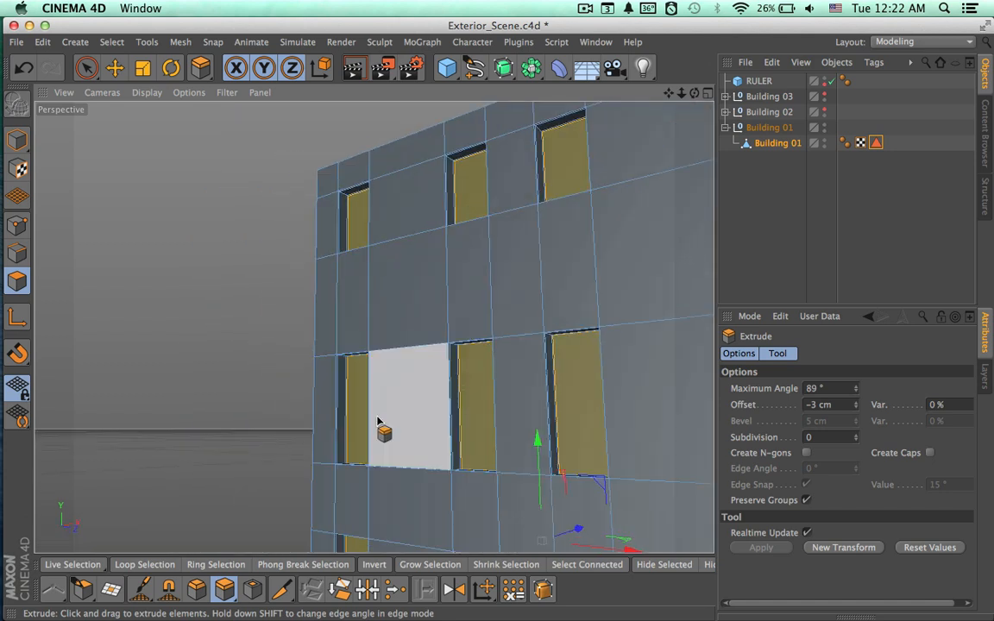
pyautogui.click(87, 67)
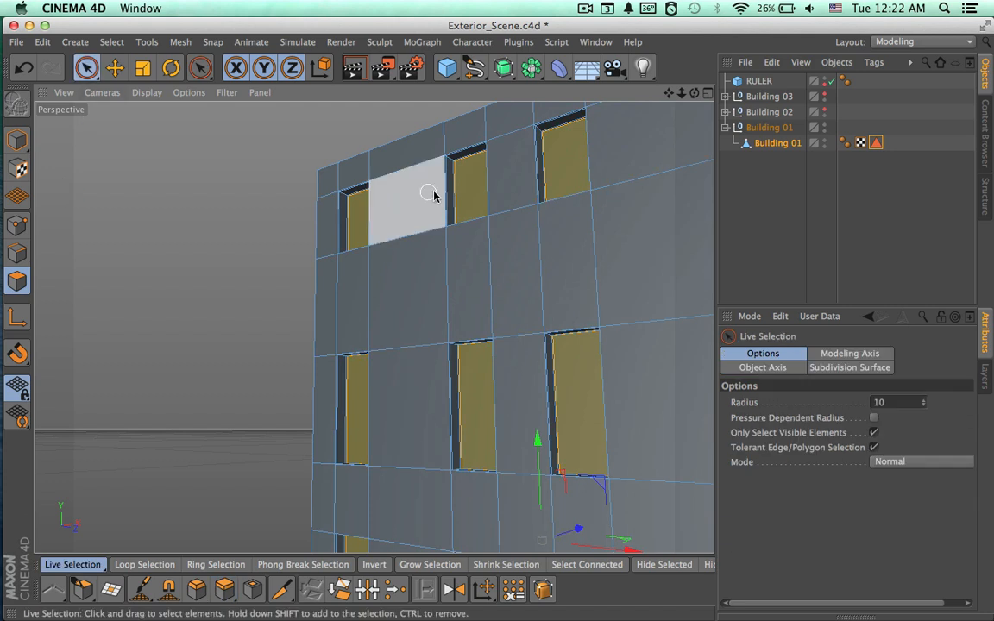
pyautogui.click(759, 262)
pyautogui.keyDown('alt'); pyautogui.moveTo(614, 317); pyautogui.dragTo(372, 329); pyautogui.keyUp('alt')
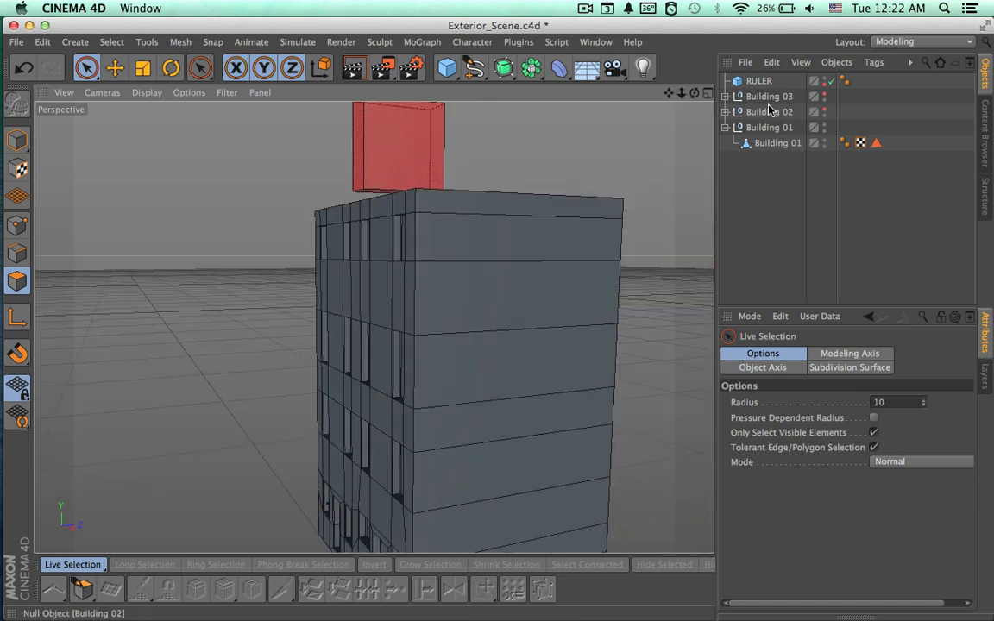
# Reselect the Building 01 mesh, disable the RULER object and inspect the building's side wall and roof.
pyautogui.click(777, 142)
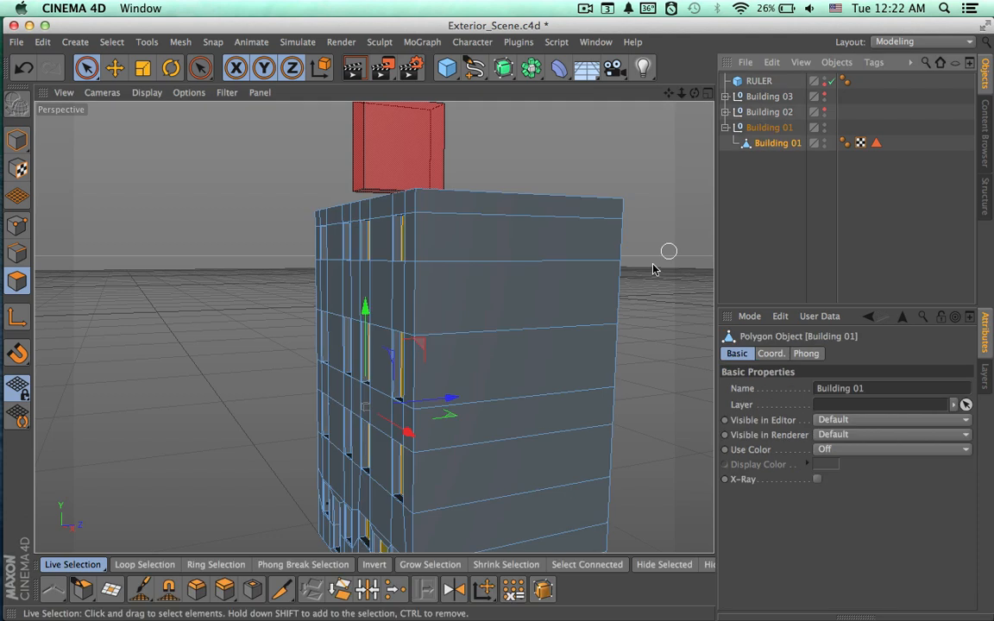
pyautogui.scroll(5, 570, 361)
pyautogui.click(566, 346)
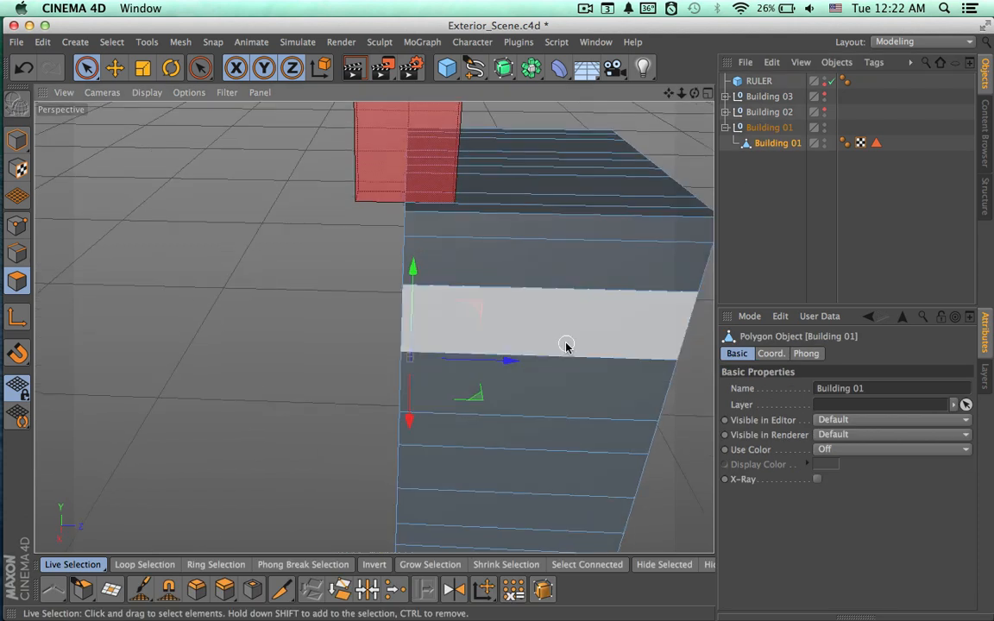
pyautogui.click(831, 81)
pyautogui.keyDown('alt'); pyautogui.moveTo(628, 283); pyautogui.dragTo(657, 265); pyautogui.keyUp('alt')
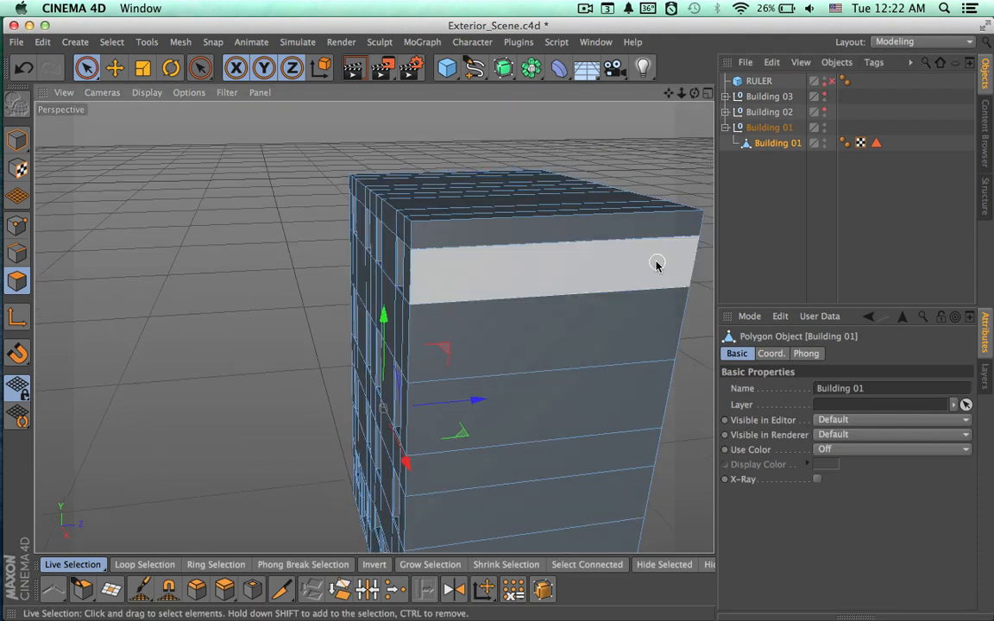
pyautogui.keyDown('alt'); pyautogui.moveTo(334, 335); pyautogui.dragTo(215, 295); pyautogui.keyUp('alt')
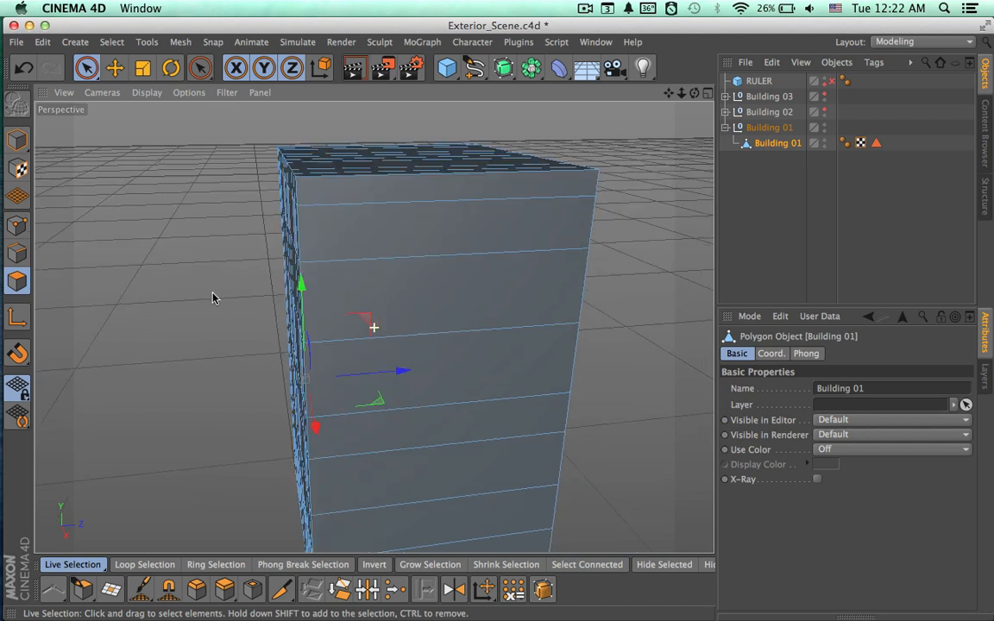
pyautogui.keyDown('alt'); pyautogui.moveTo(566, 216); pyautogui.dragTo(599, 237); pyautogui.keyUp('alt')
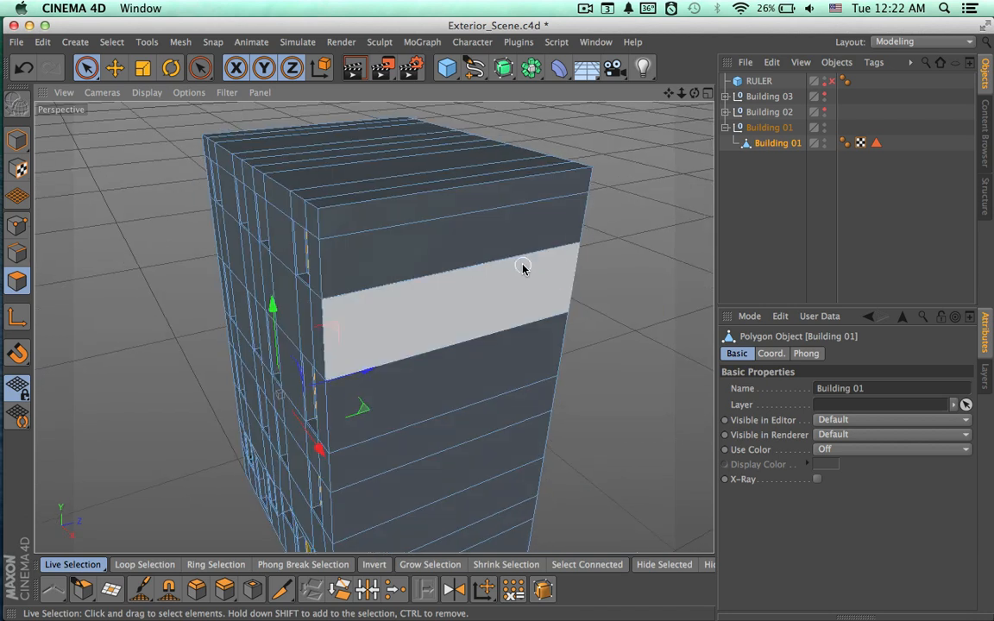
# Turn on X-Ray for the Building 01 polygon object.
pyautogui.doubleClick(768, 144)
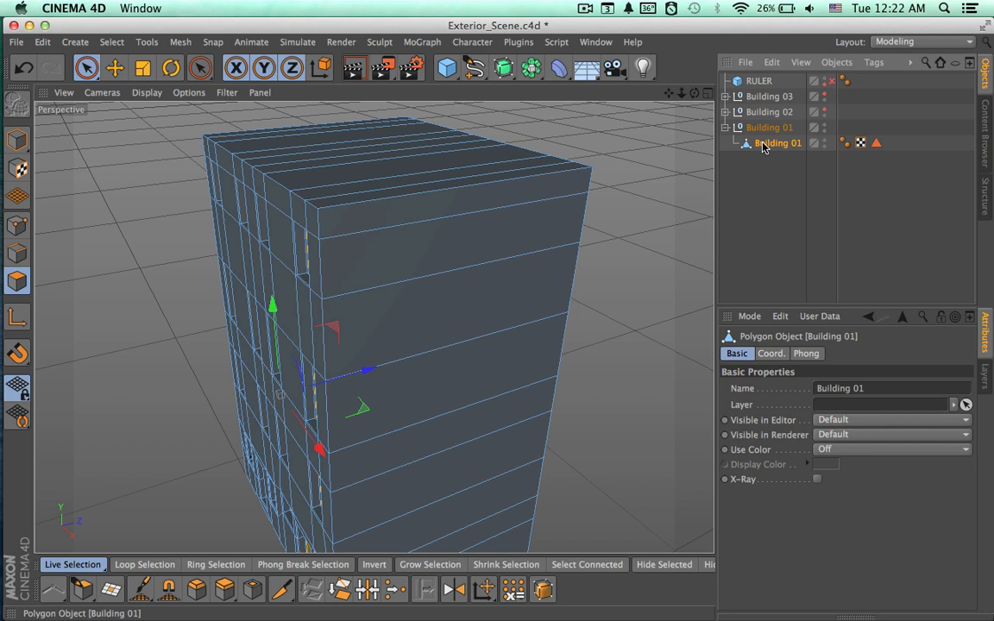
pyautogui.click(816, 479)
pyautogui.keyDown('alt'); pyautogui.moveTo(647, 431); pyautogui.dragTo(604, 444); pyautogui.keyUp('alt')
# Using Loop Selection in Edge mode, select the edge loop around the front end of the building.
pyautogui.press('v')
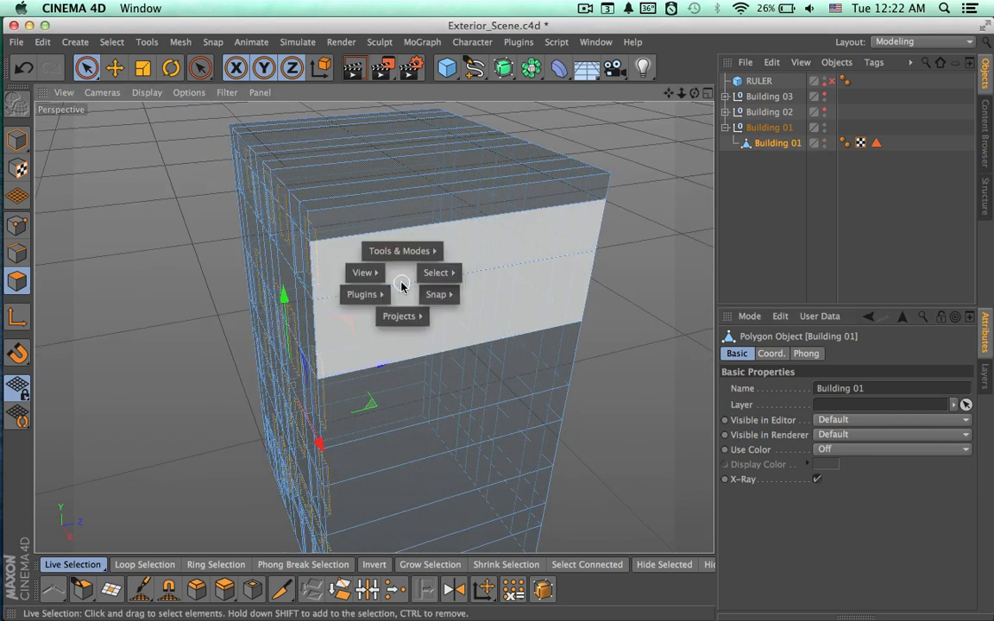
pyautogui.moveTo(434, 281)
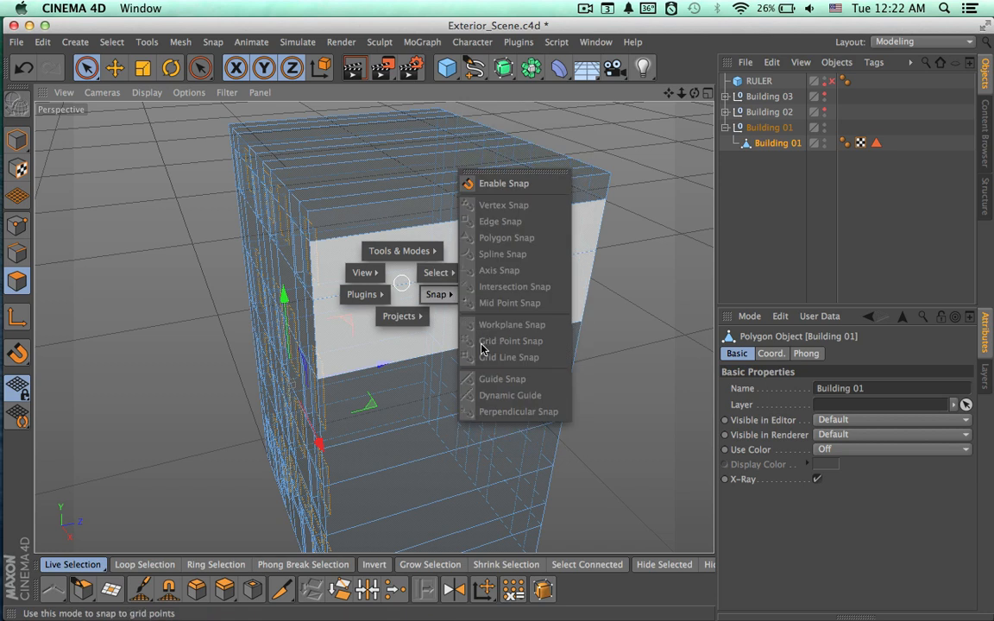
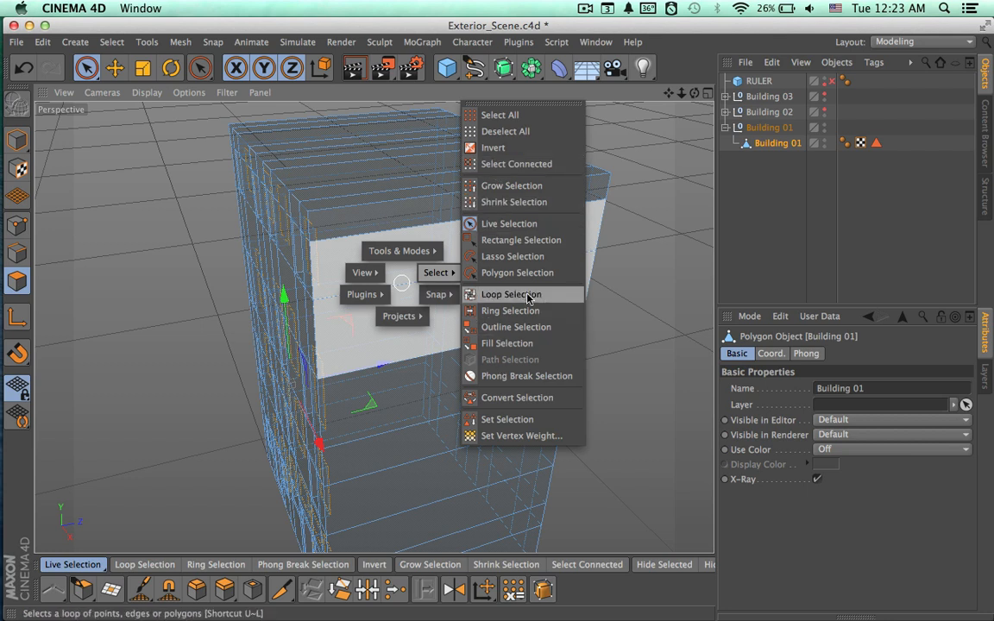
pyautogui.click(562, 298)
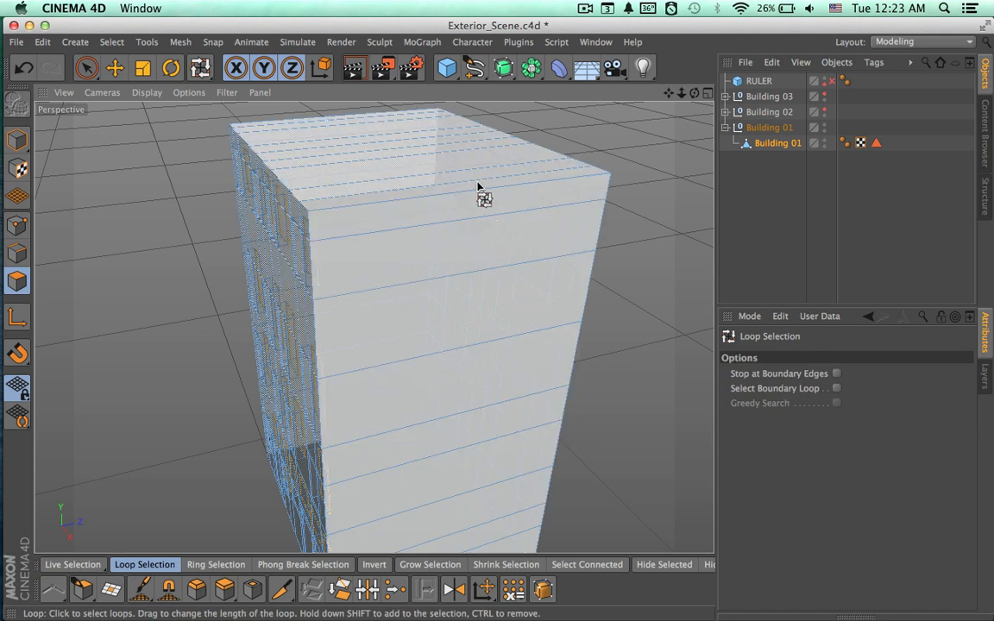
pyautogui.click(18, 253)
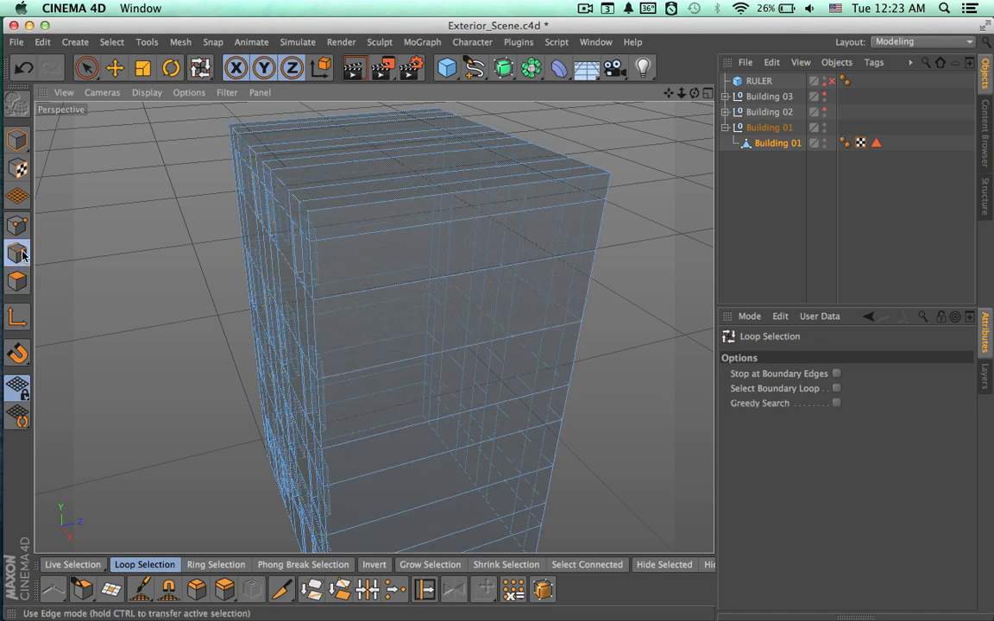
pyautogui.click(428, 211)
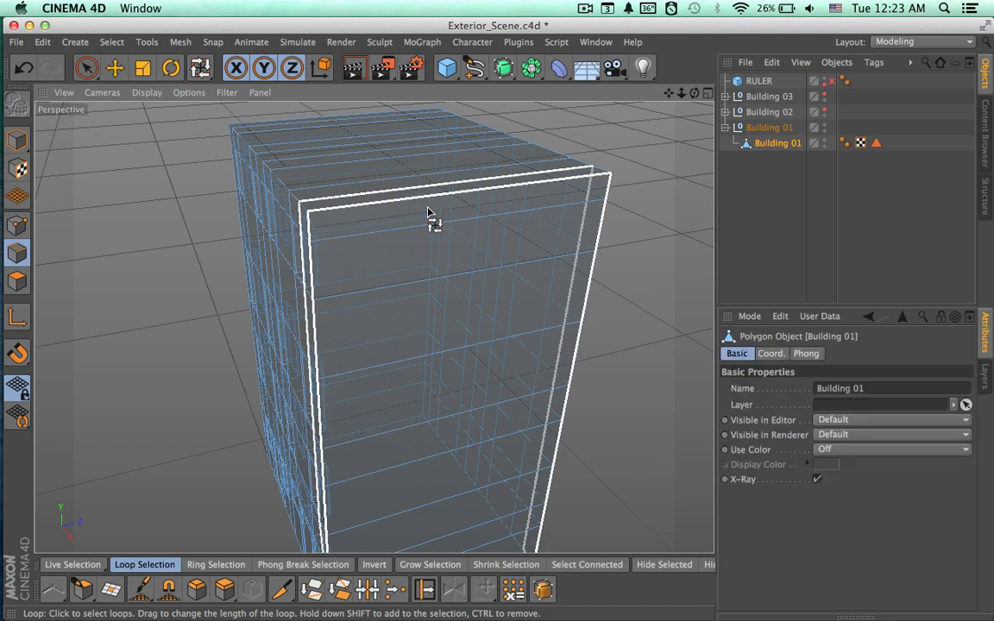
# Use Ring Selection to select the full ring of parallel edges running across the building's blank side and roof.
pyautogui.press('v')
pyautogui.moveTo(462, 197)
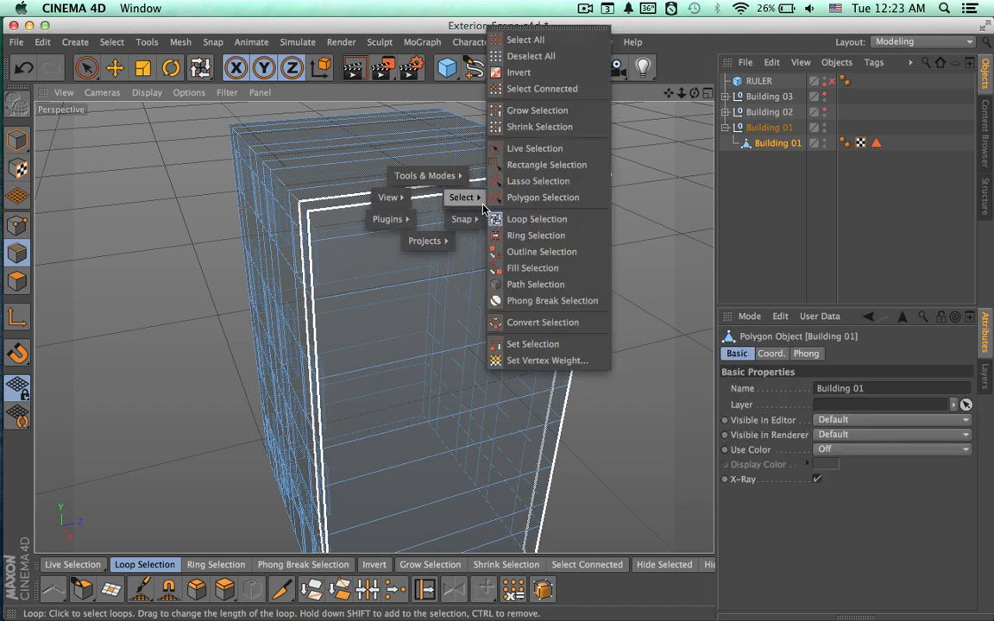
pyautogui.click(522, 238)
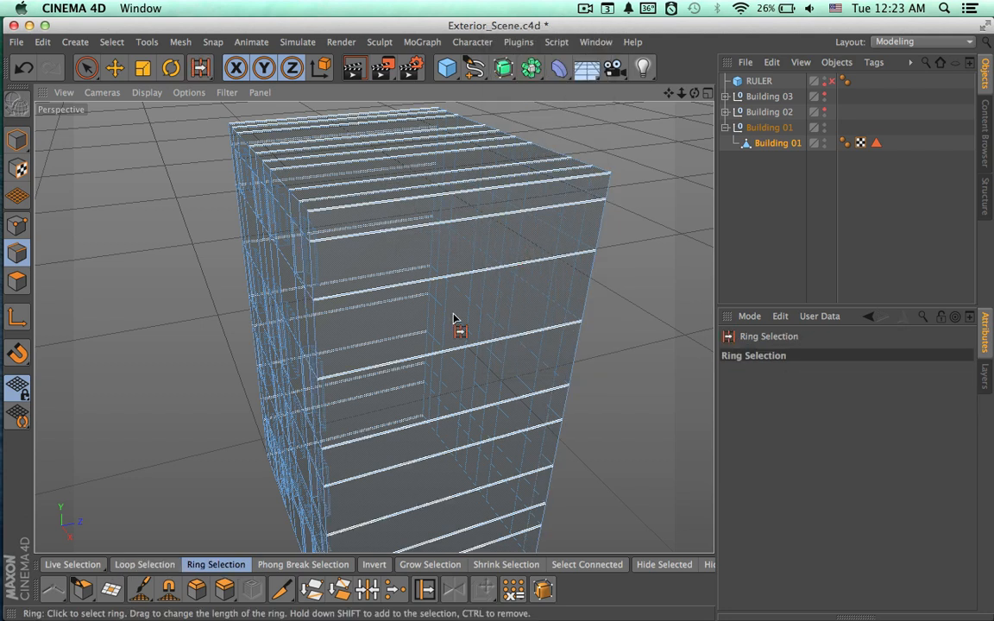
pyautogui.click(450, 226)
pyautogui.press('space')
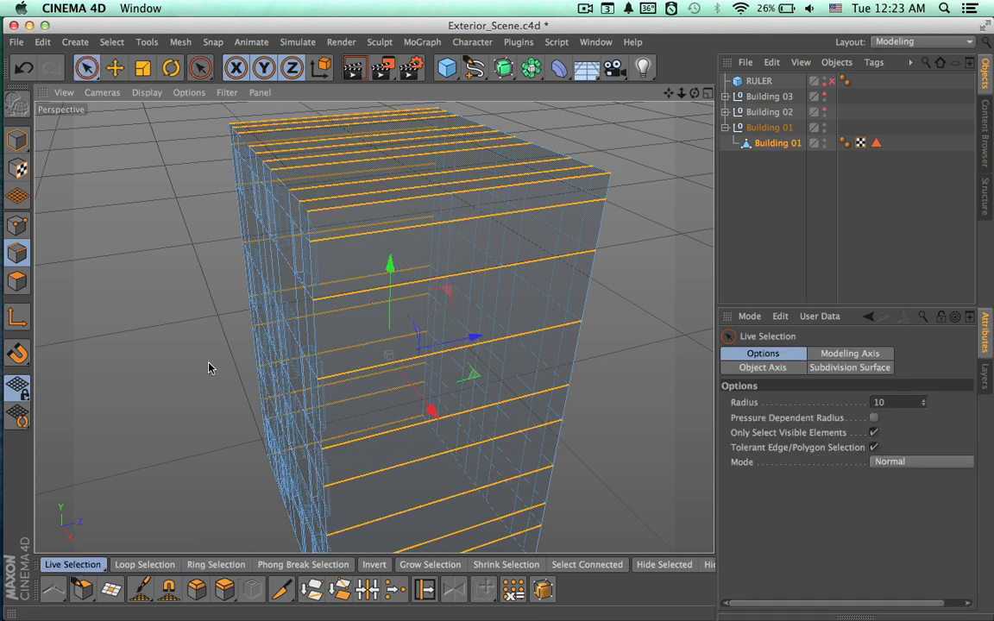
pyautogui.keyDown('alt'); pyautogui.moveTo(129, 349); pyautogui.dragTo(147, 326); pyautogui.keyUp('alt')
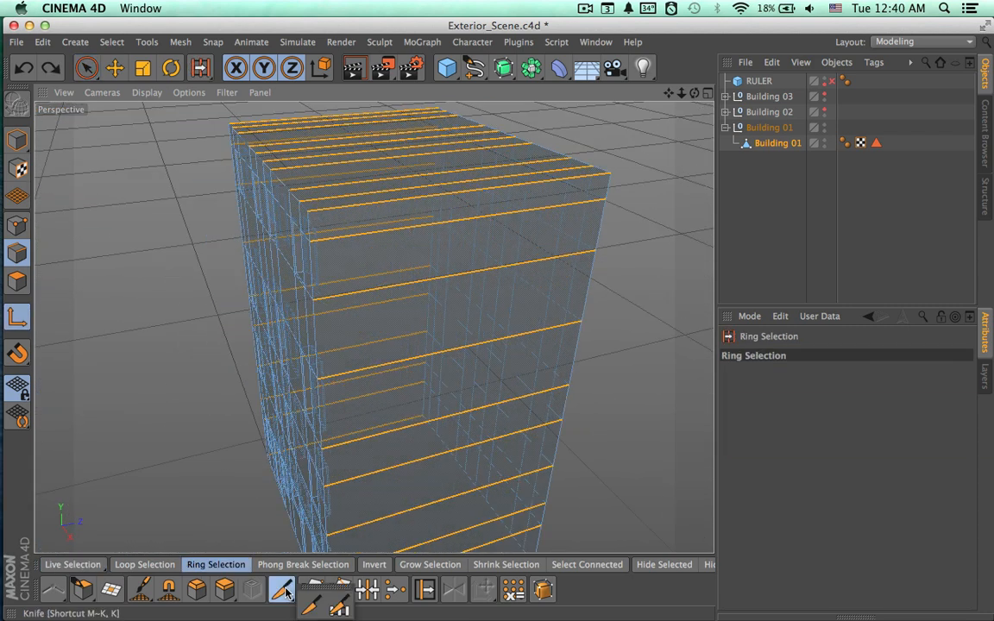
# Try an Edge Cut on the selected edges with Create N-gons off and Subdivision 1, and undo the cut.
pyautogui.moveTo(281, 590); pyautogui.dragTo(342, 609)
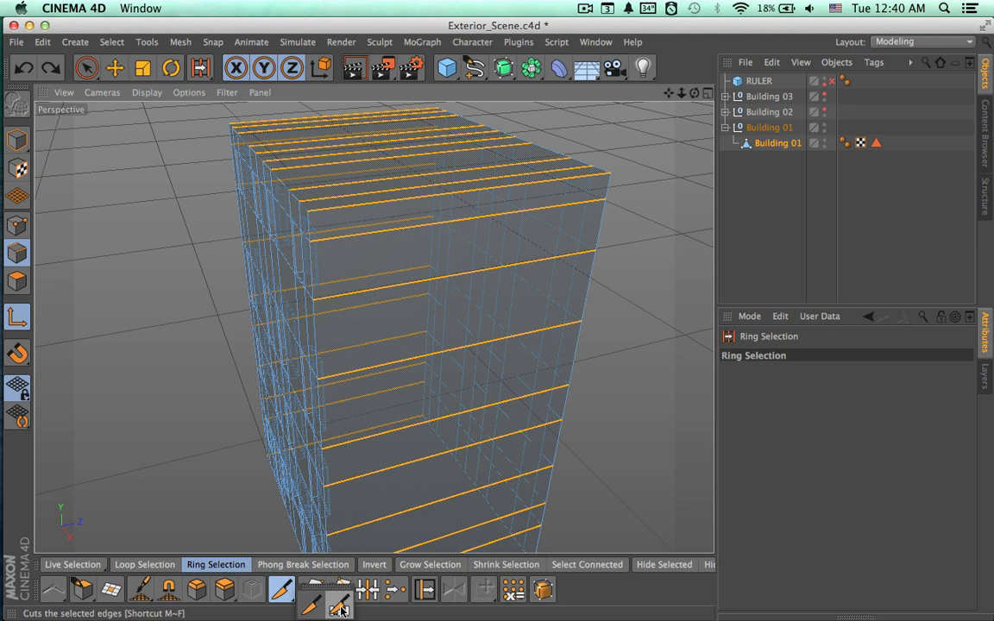
pyautogui.moveTo(343, 609); pyautogui.dragTo(343, 609)
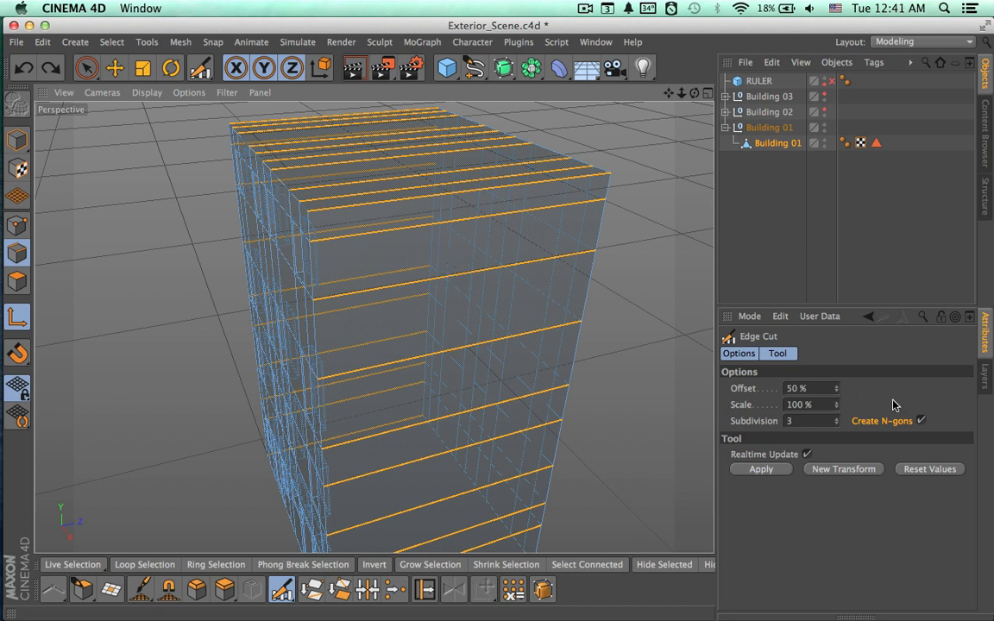
pyautogui.click(807, 420)
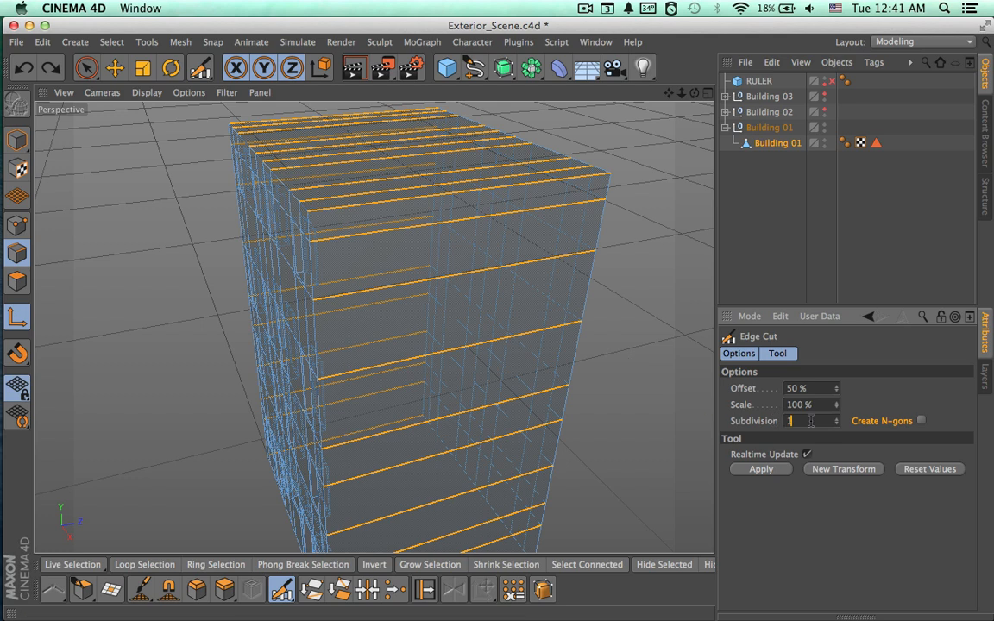
pyautogui.press('Return')
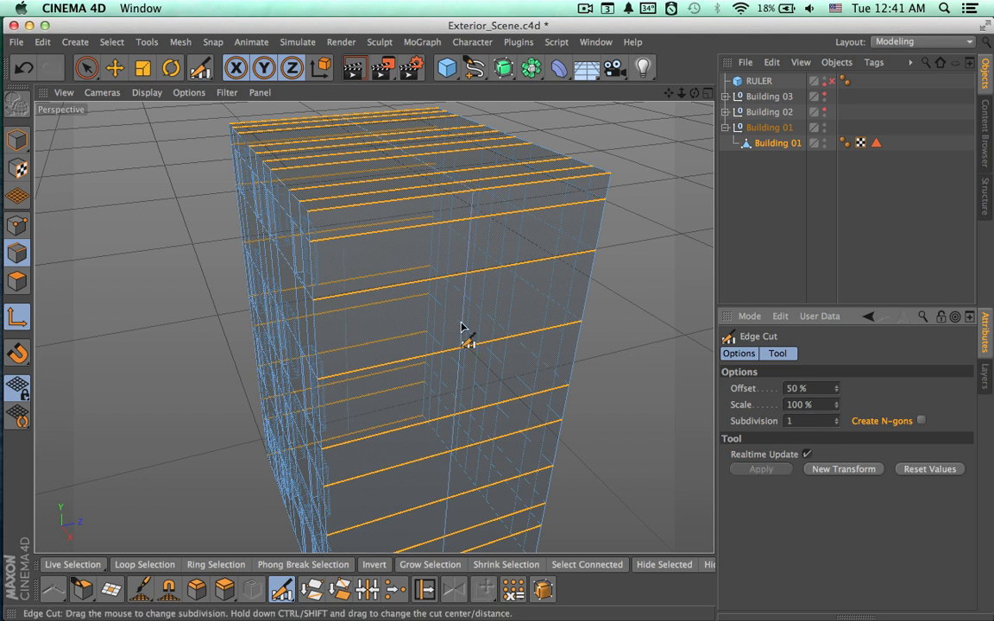
pyautogui.press('super+z')
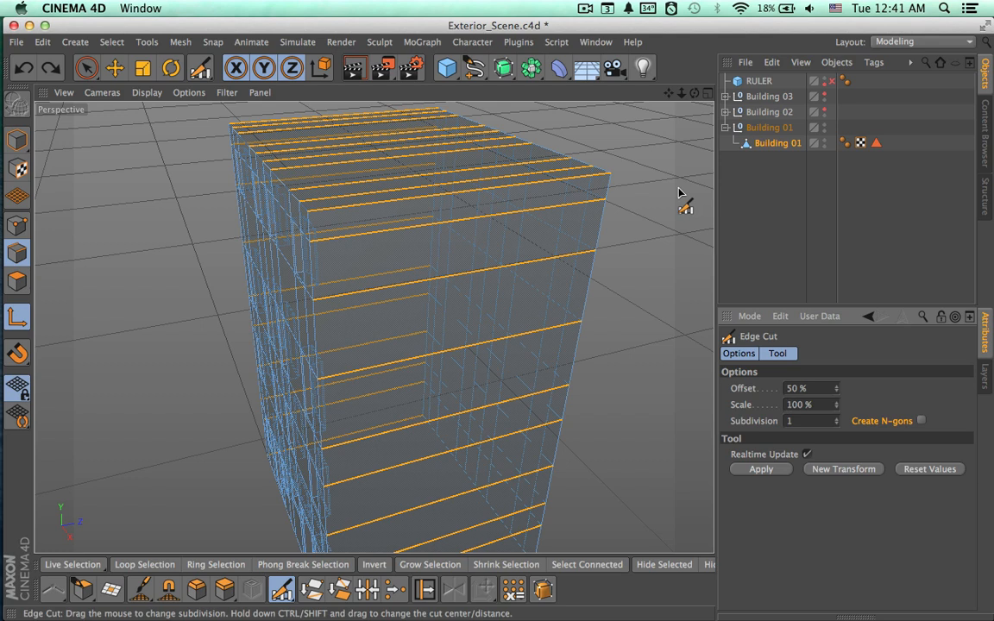
pyautogui.click(188, 92)
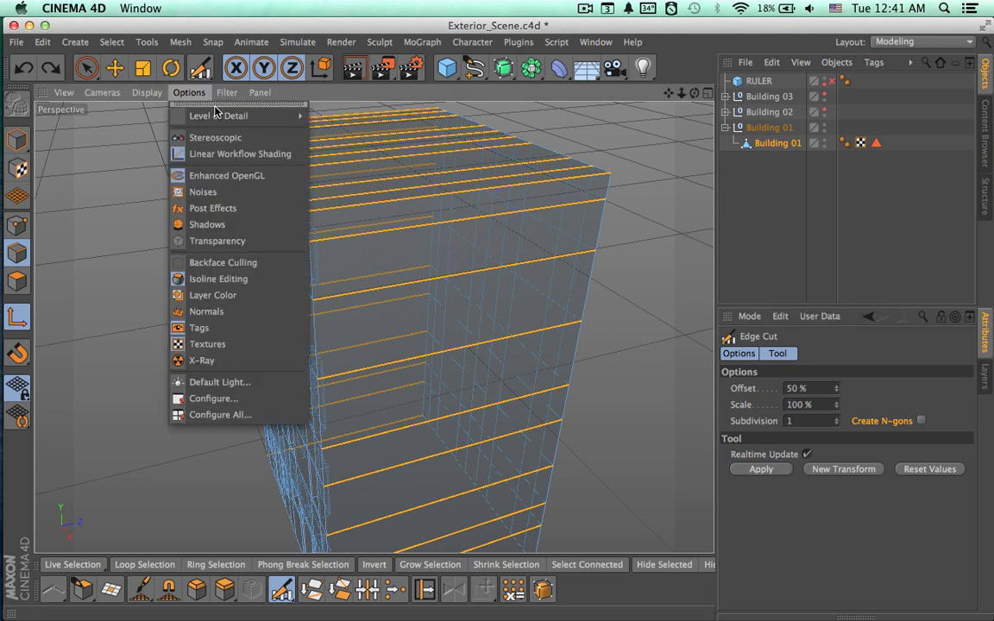
pyautogui.moveTo(148, 93)
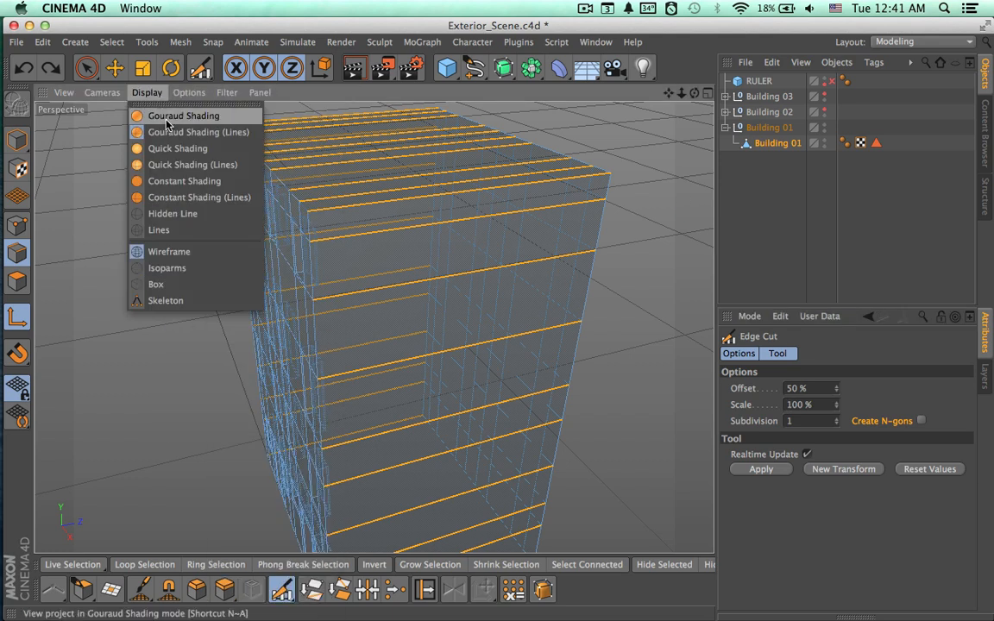
pyautogui.click(167, 121)
pyautogui.click(148, 92)
pyautogui.click(173, 131)
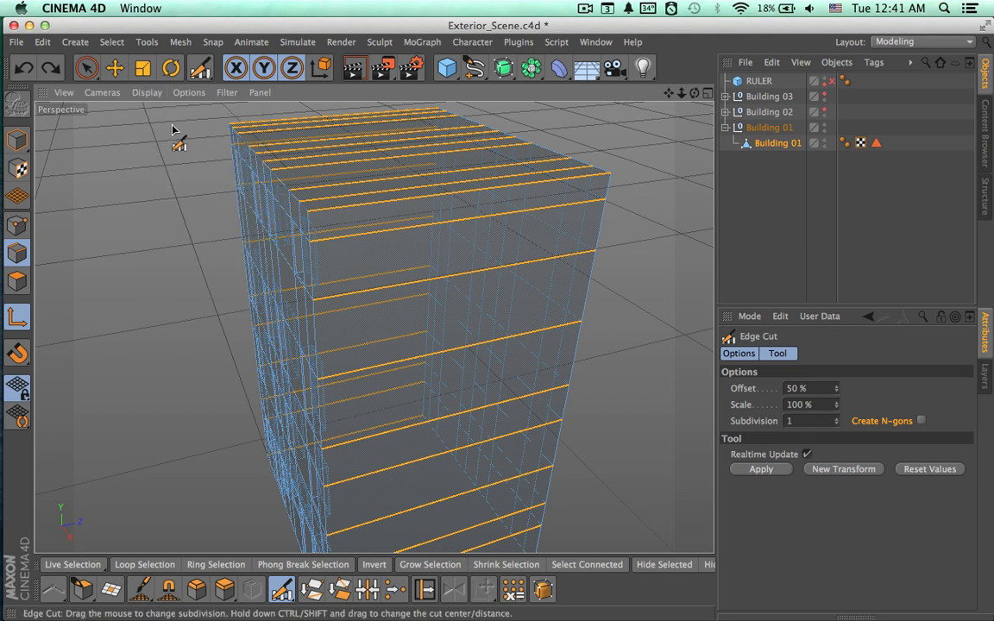
# Turn off X-Ray for the Building 01 polygon object.
pyautogui.click(774, 143)
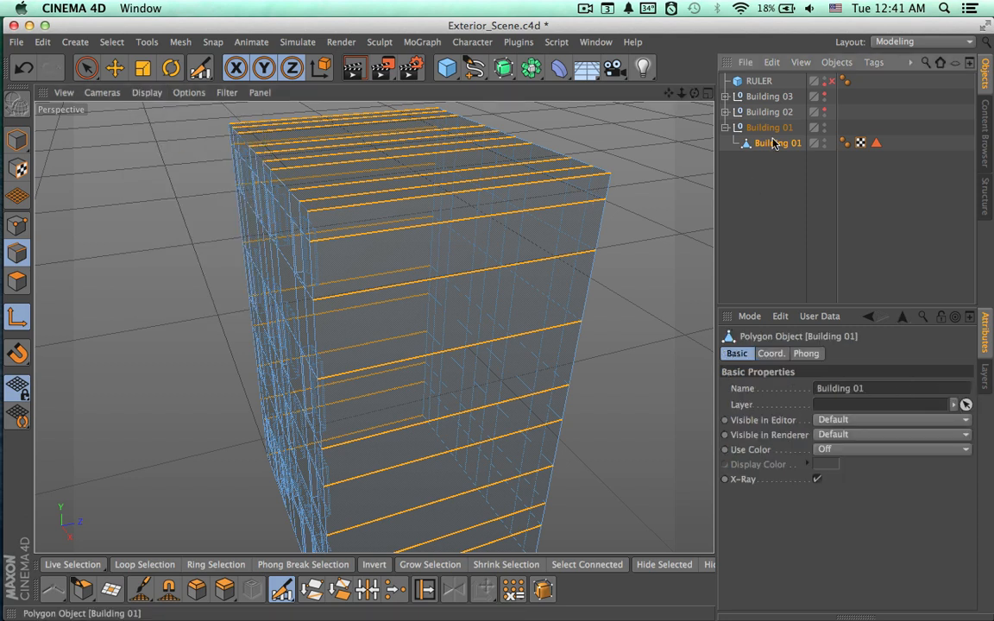
pyautogui.click(817, 479)
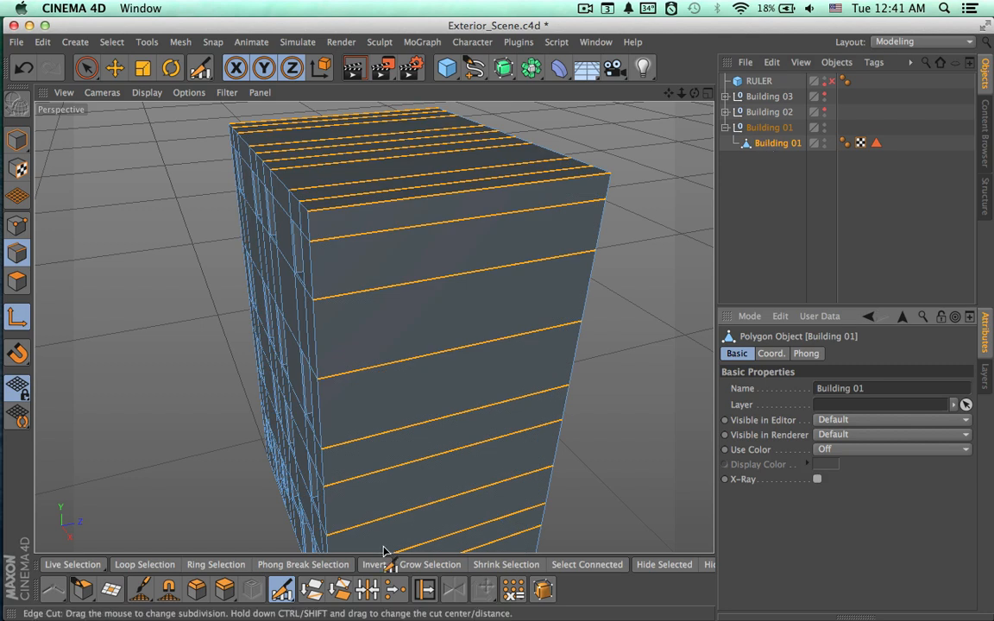
# Apply an Edge Cut with Subdivision 1 at 50% offset to the selected edges, and undo it.
pyautogui.click(280, 589)
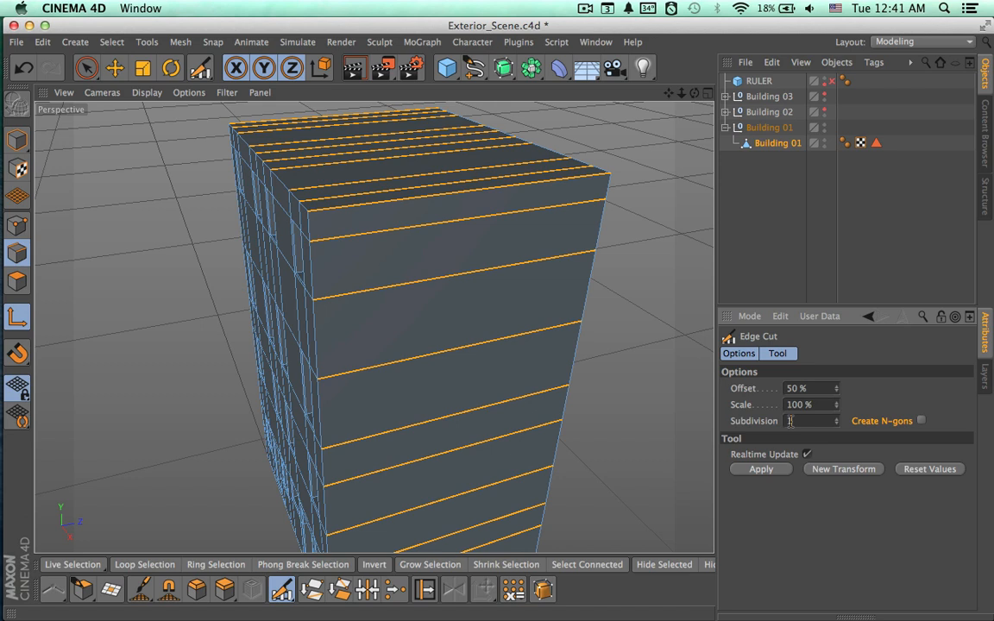
pyautogui.moveTo(792, 421); pyautogui.dragTo(774, 437)
pyautogui.click(761, 470)
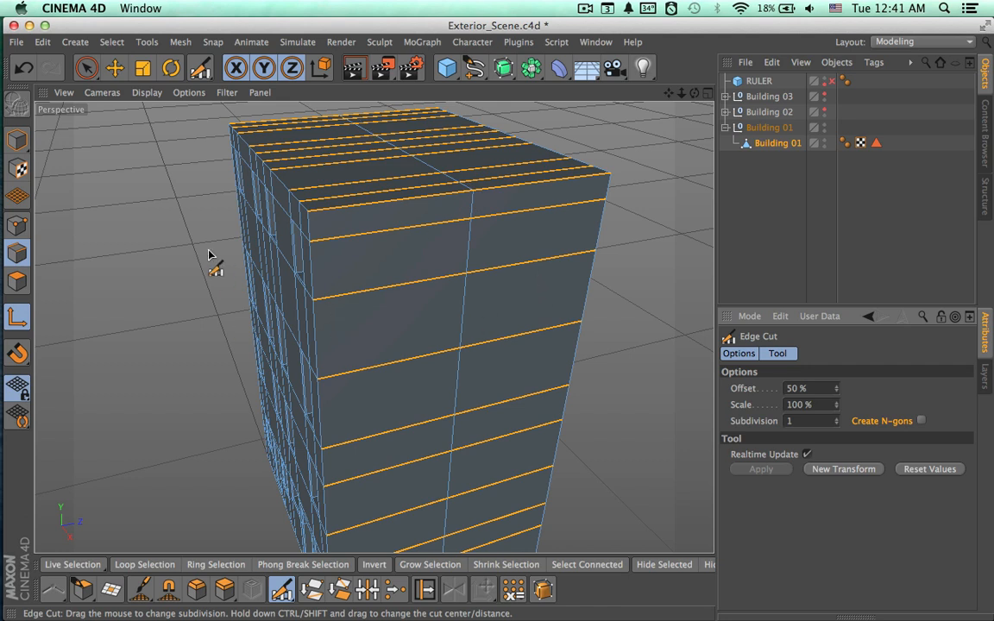
pyautogui.keyDown('alt'); pyautogui.moveTo(215, 262); pyautogui.dragTo(360, 252); pyautogui.keyUp('alt')
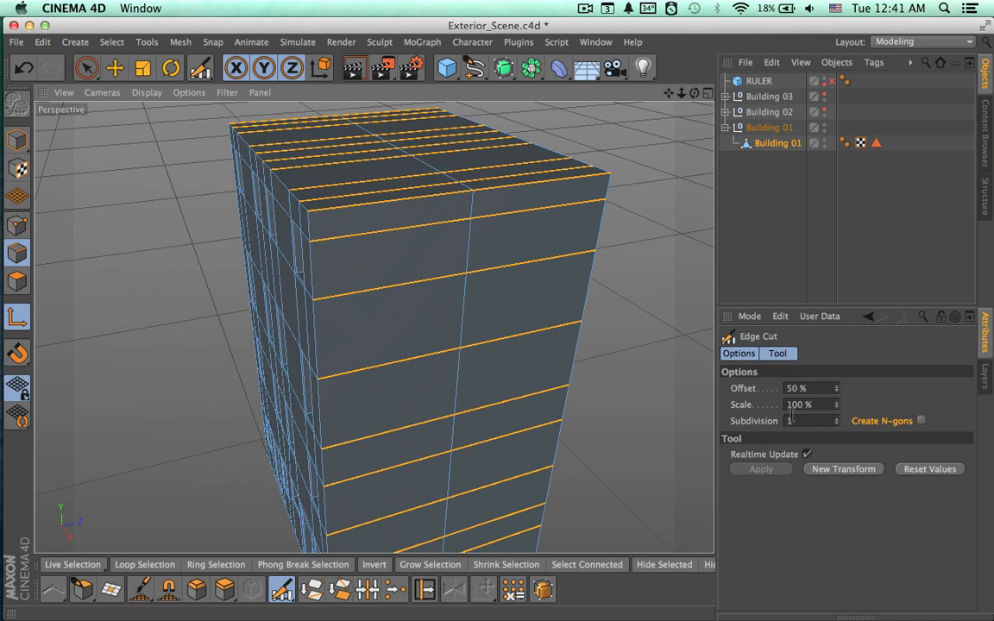
pyautogui.press('super+z')
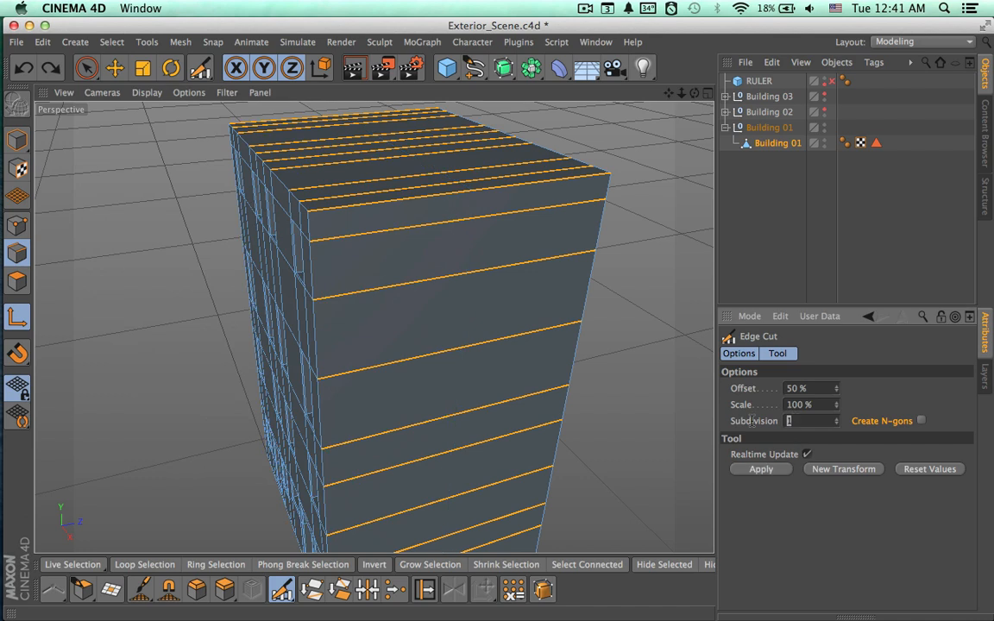
# Try Edge Cuts on the selected edges with Subdivision 3 and Subdivision 10, undoing each cut.
pyautogui.press('super+shift+z')
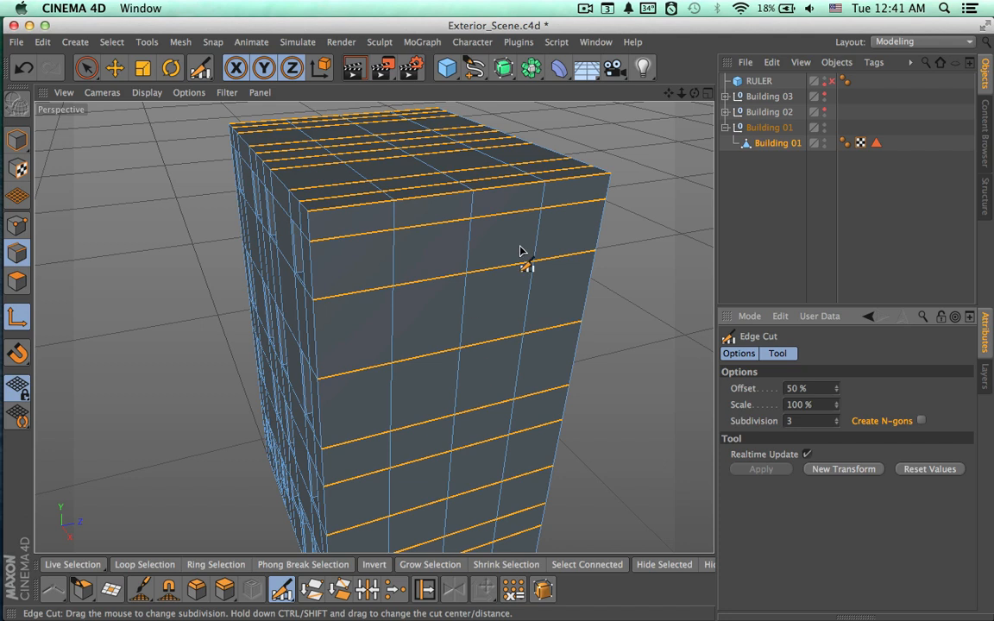
pyautogui.press('super+z')
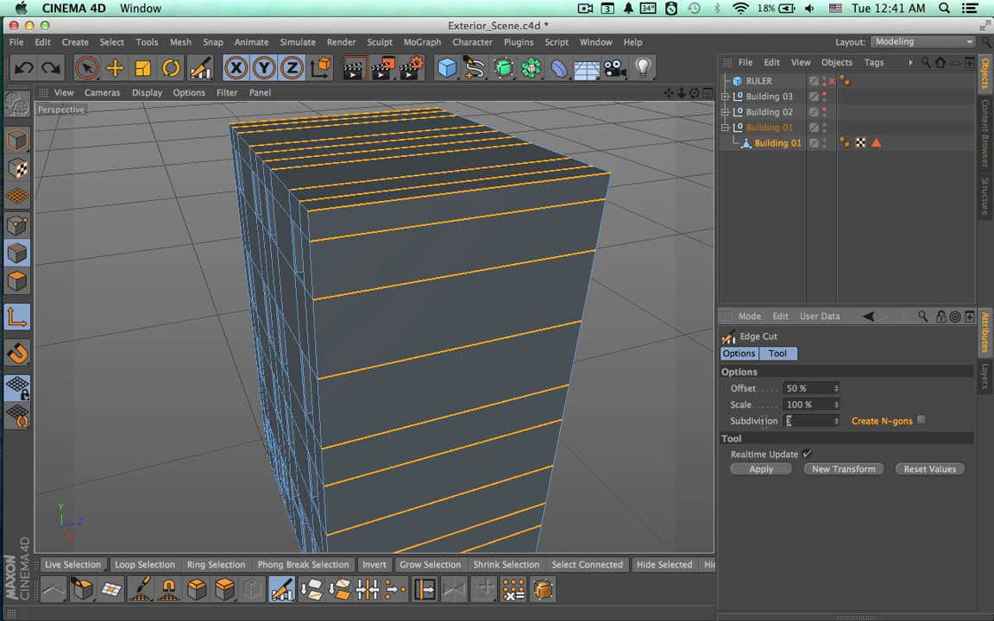
pyautogui.click(761, 470)
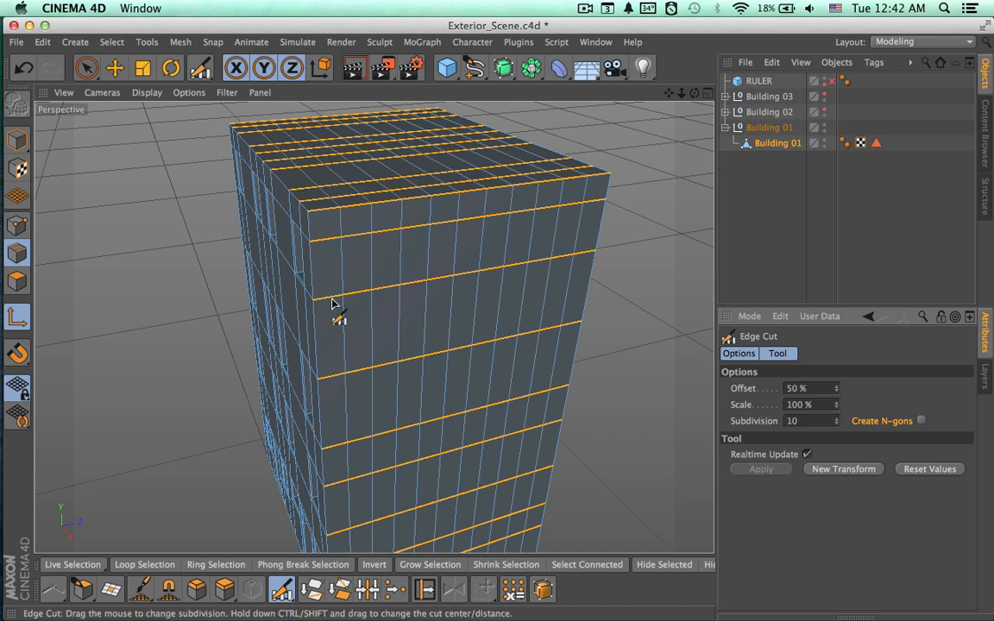
pyautogui.press('super+z')
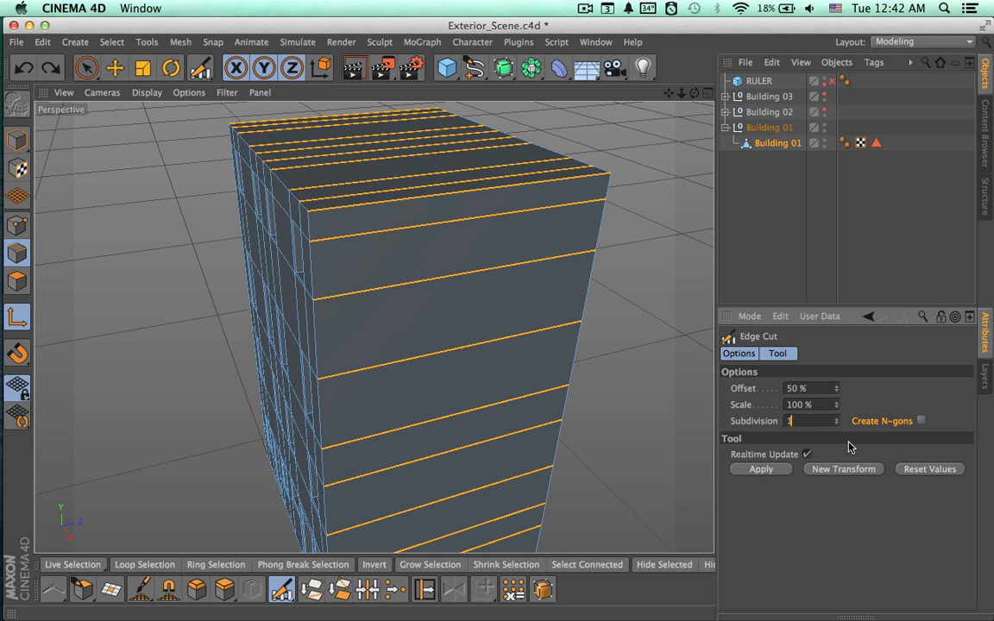
# Try a single-subdivision Edge Cut on the selected edges with Offset 10%, and undo it.
pyautogui.moveTo(816, 388); pyautogui.dragTo(771, 388)
pyautogui.press('Return')
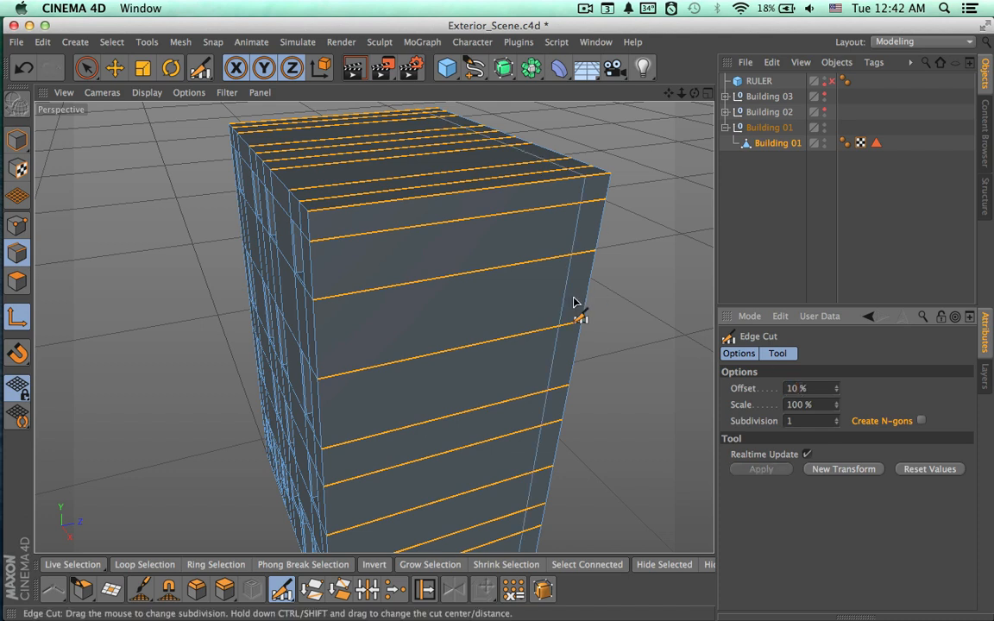
pyautogui.press('super+z')
# Try Edge Cuts with Offset 90%, first with Subdivision 1 and again with Subdivision 3, undoing each cut.
pyautogui.moveTo(816, 390); pyautogui.dragTo(769, 377)
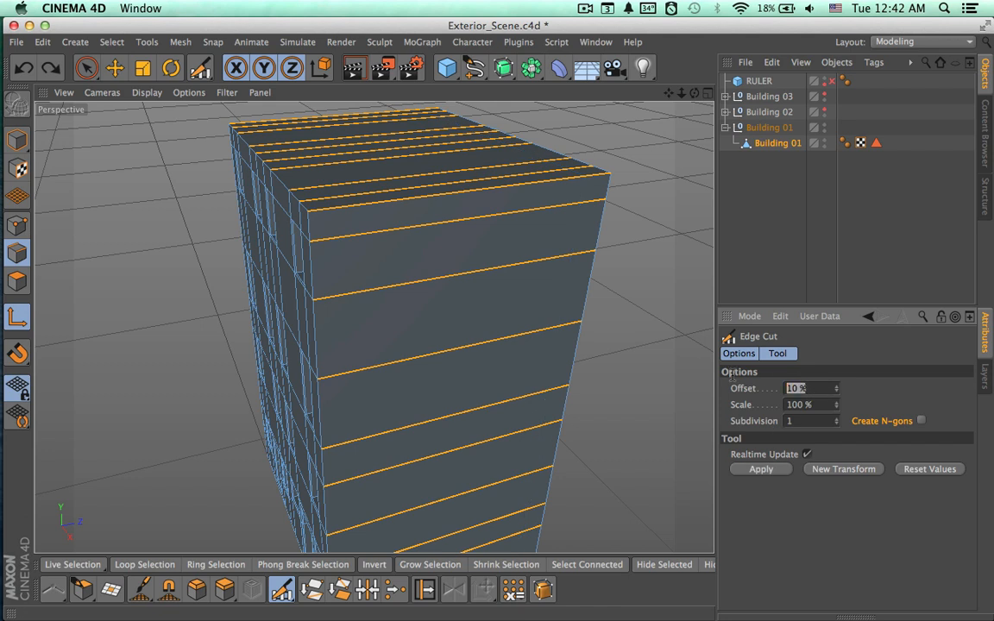
pyautogui.write('90')
pyautogui.press('Return')
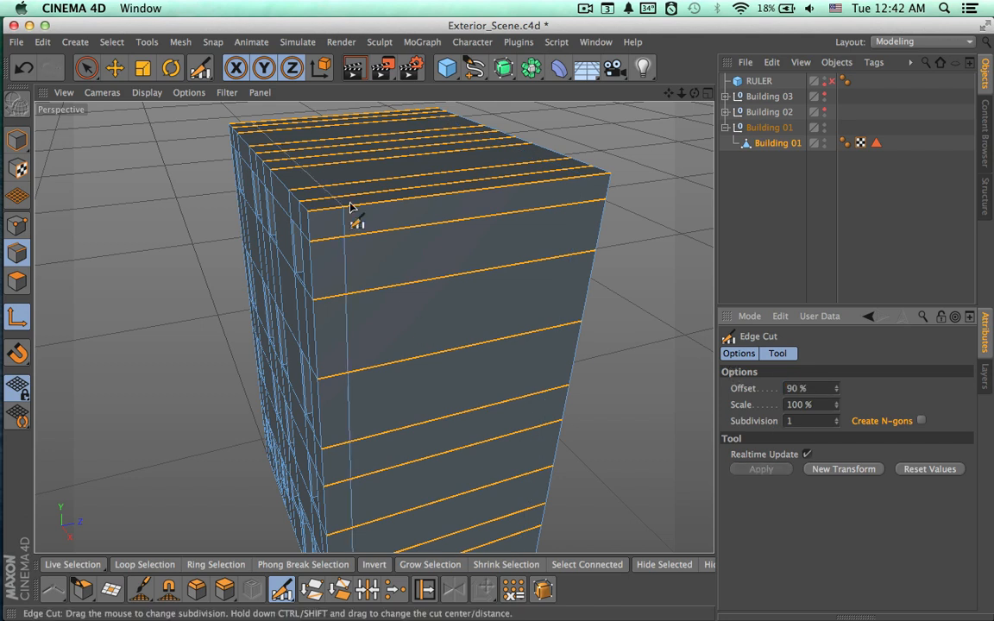
pyautogui.press('super+z')
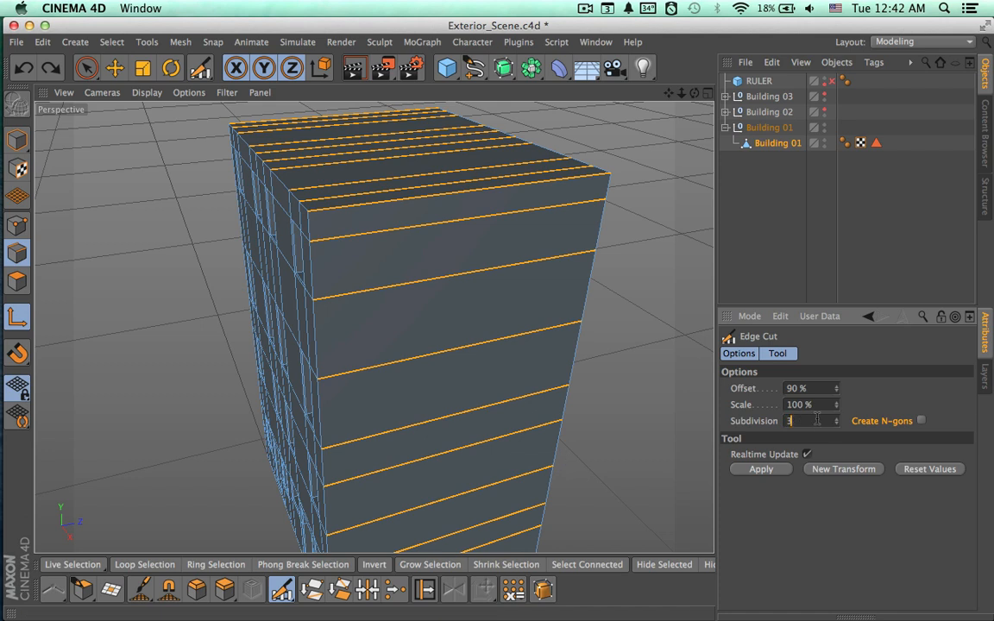
pyautogui.press('Return')
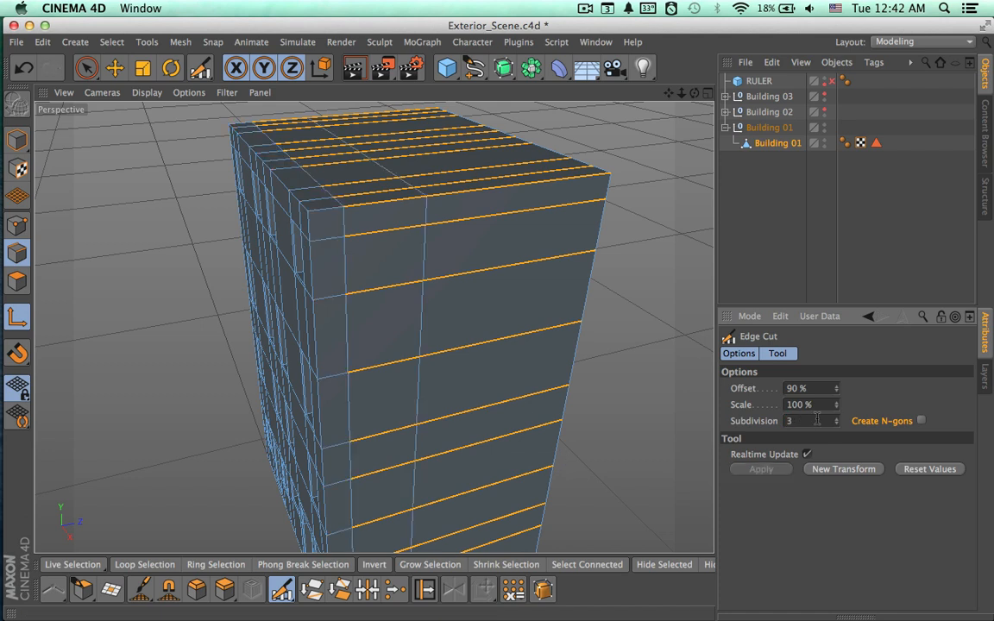
pyautogui.press('super+z')
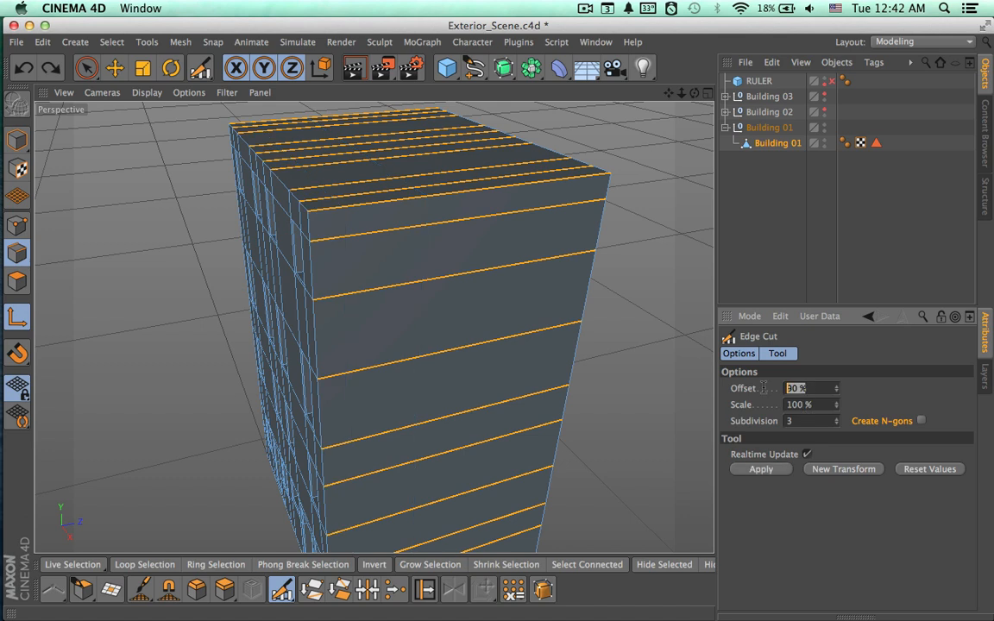
# Apply a three-subdivision Edge Cut with Offset 50% to the selected edges and keep the polygon object in edge mode.
pyautogui.press('Return')
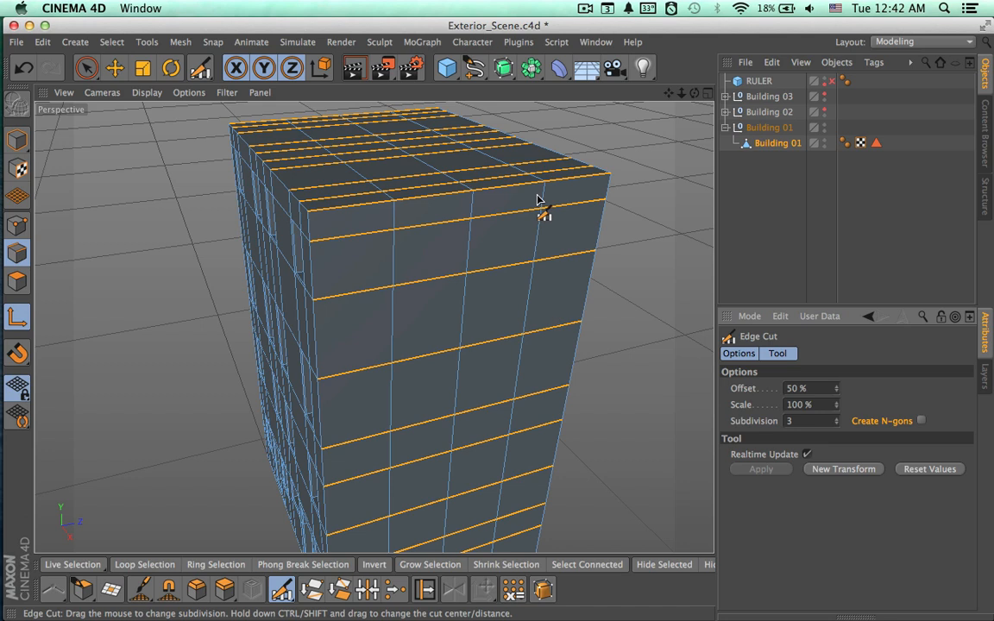
pyautogui.click(18, 226)
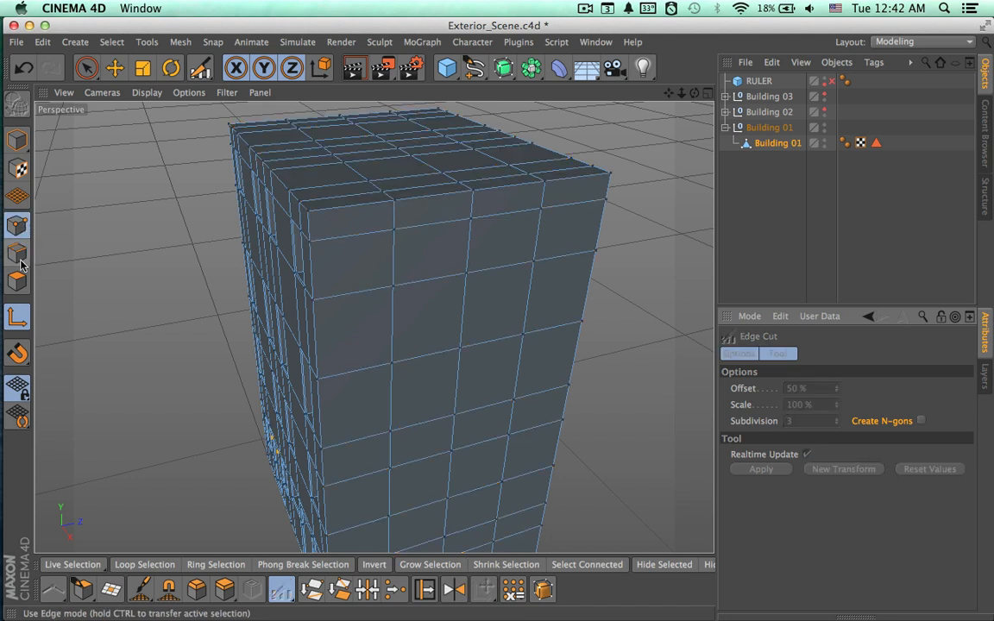
pyautogui.click(19, 255)
pyautogui.press('v')
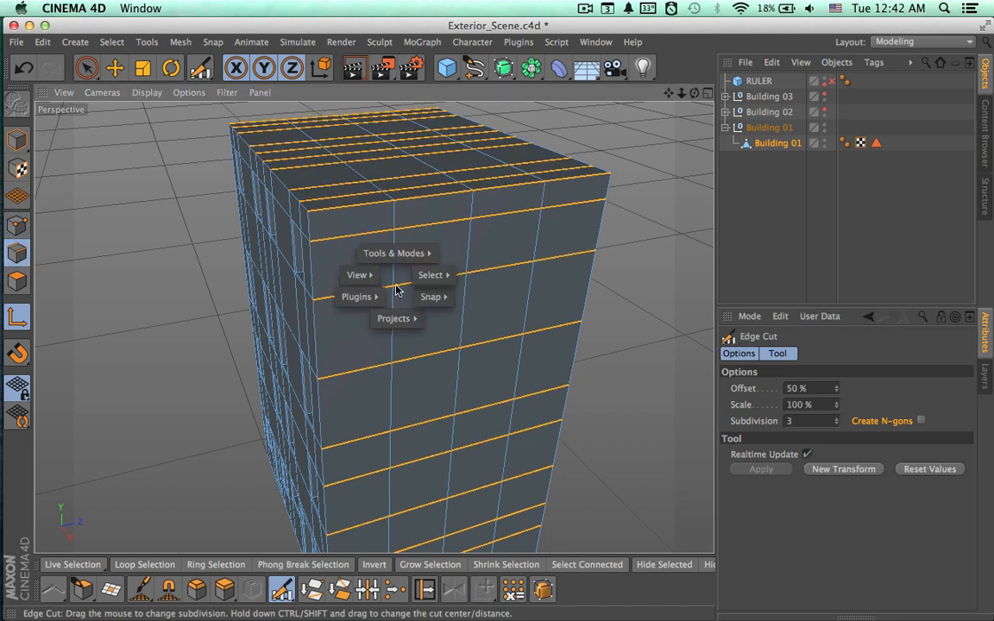
pyautogui.moveTo(444, 273)
pyautogui.click(473, 296)
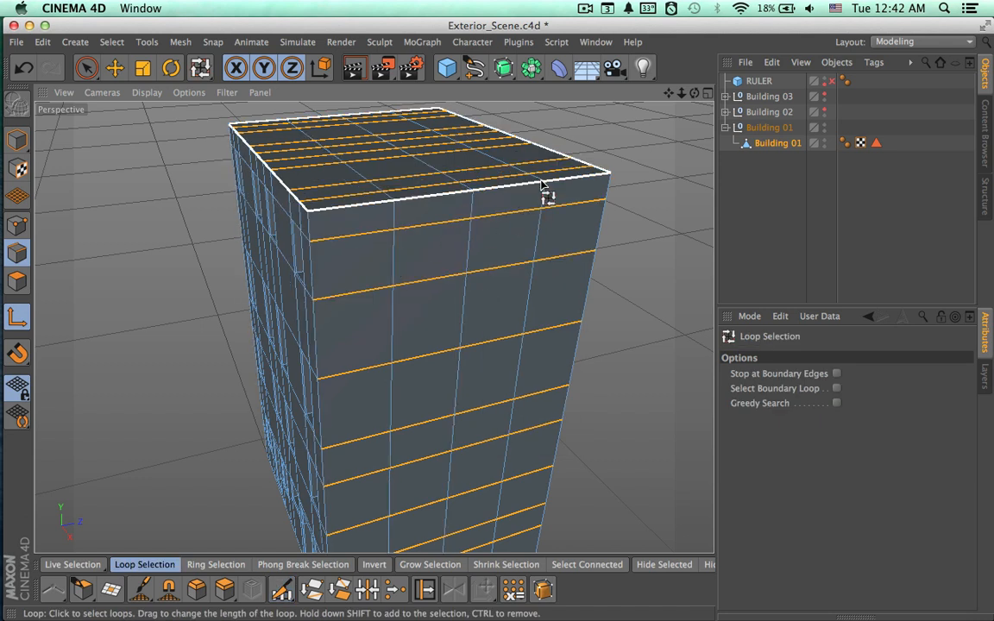
pyautogui.keyDown('shift'); pyautogui.click(565, 240); pyautogui.keyUp('shift')
# In the Top view, rectangle-select the two outer rows of new cut points, with Only Select Visible Elements off.
pyautogui.click(707, 92)
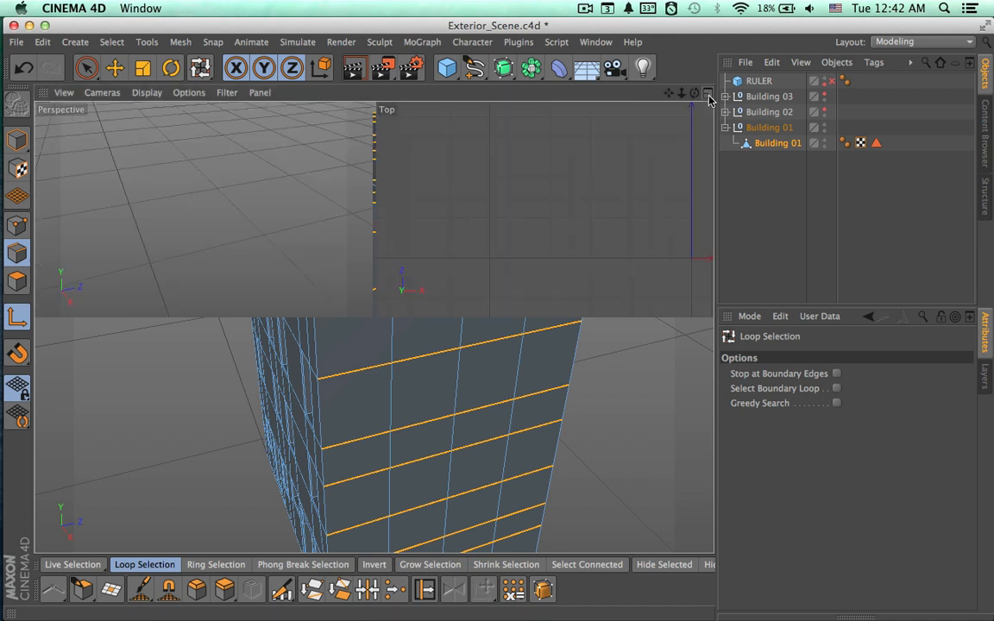
pyautogui.click(707, 92)
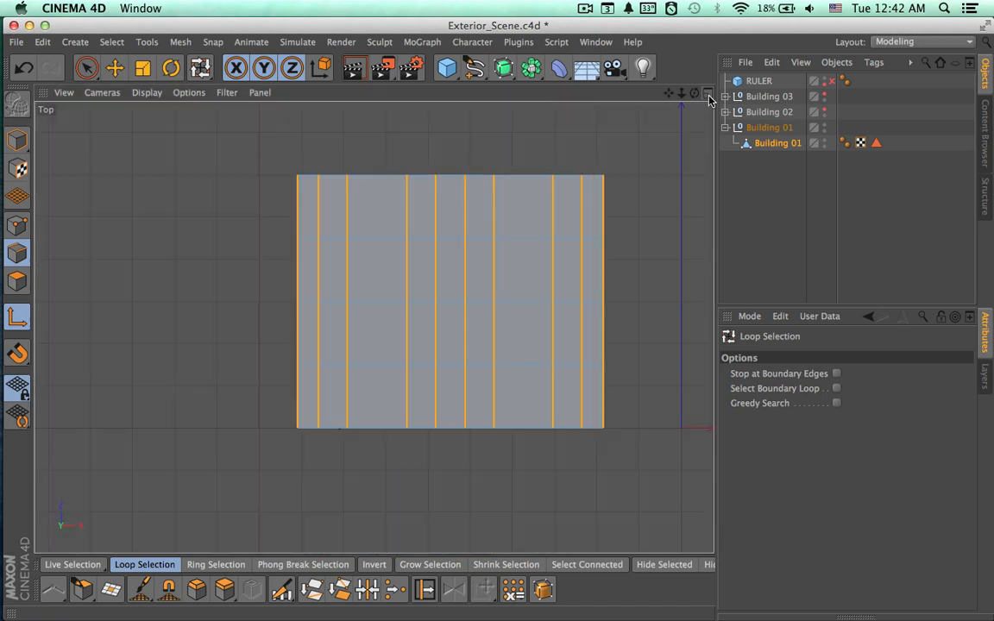
pyautogui.click(17, 225)
pyautogui.click(88, 69)
pyautogui.moveTo(87, 69); pyautogui.dragTo(137, 115)
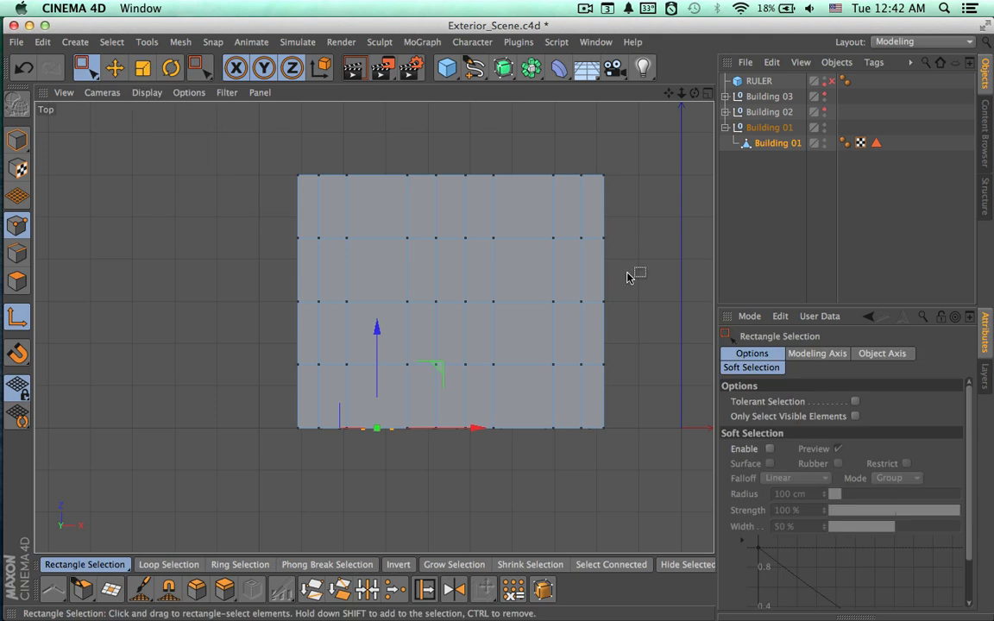
pyautogui.click(855, 417)
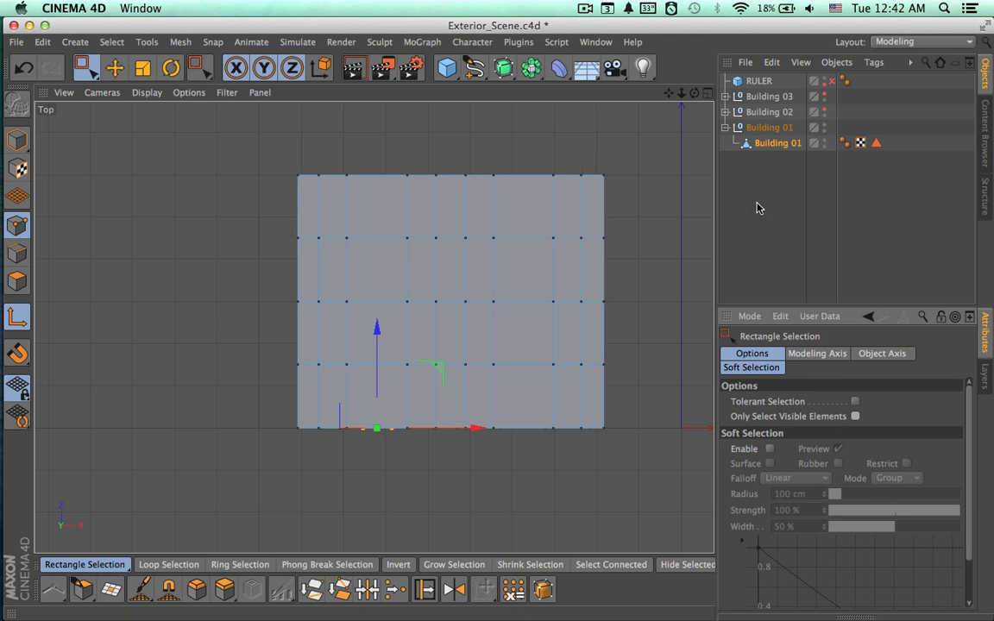
pyautogui.moveTo(260, 221); pyautogui.dragTo(666, 271)
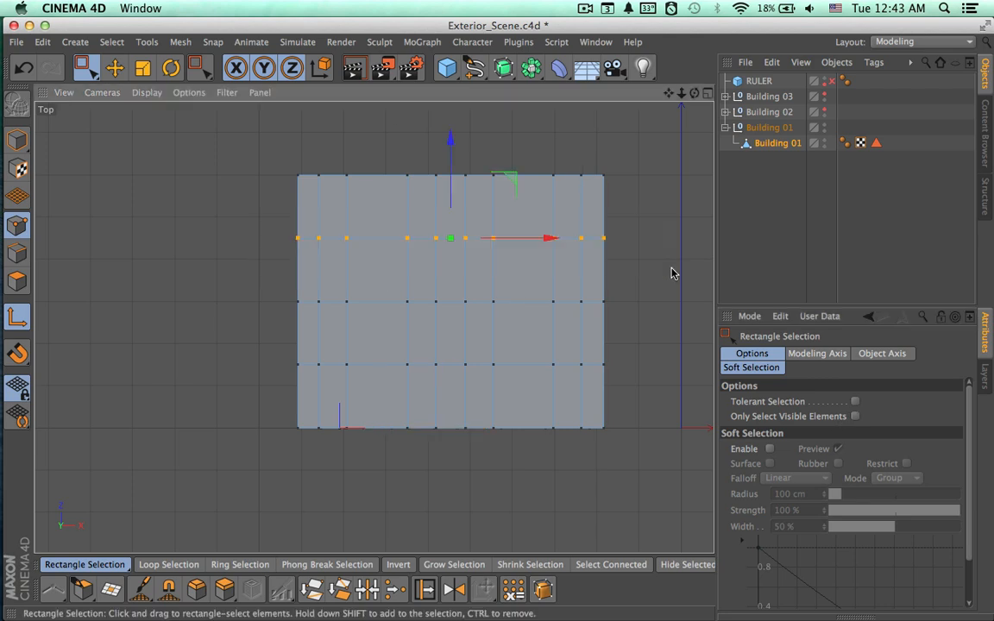
pyautogui.moveTo(270, 340); pyautogui.dragTo(524, 397)
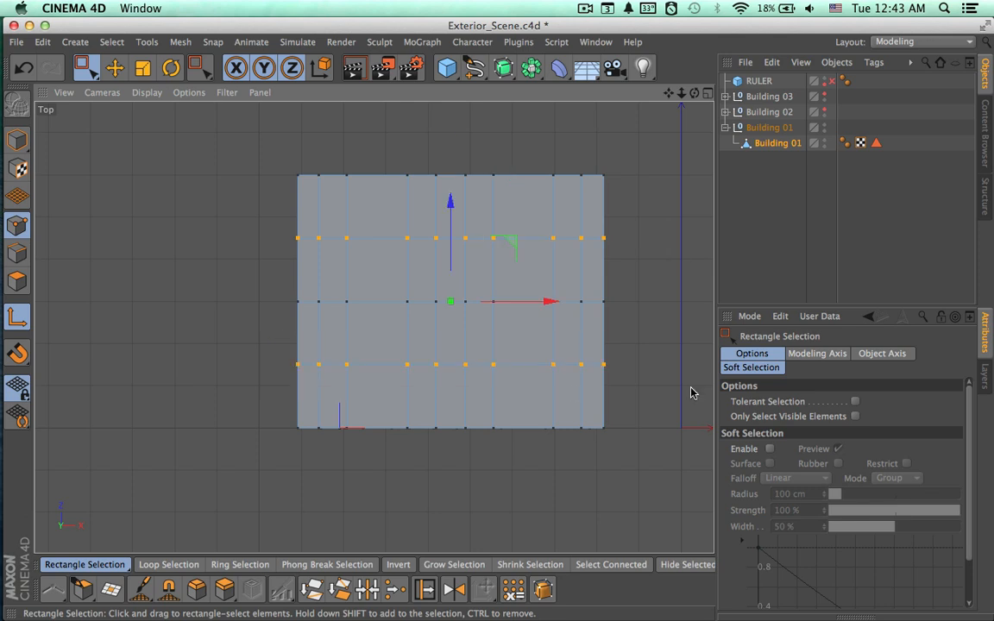
# Try scaling the two selected point rows outward along Z in the Top view, and undo the scale.
pyautogui.click(708, 97)
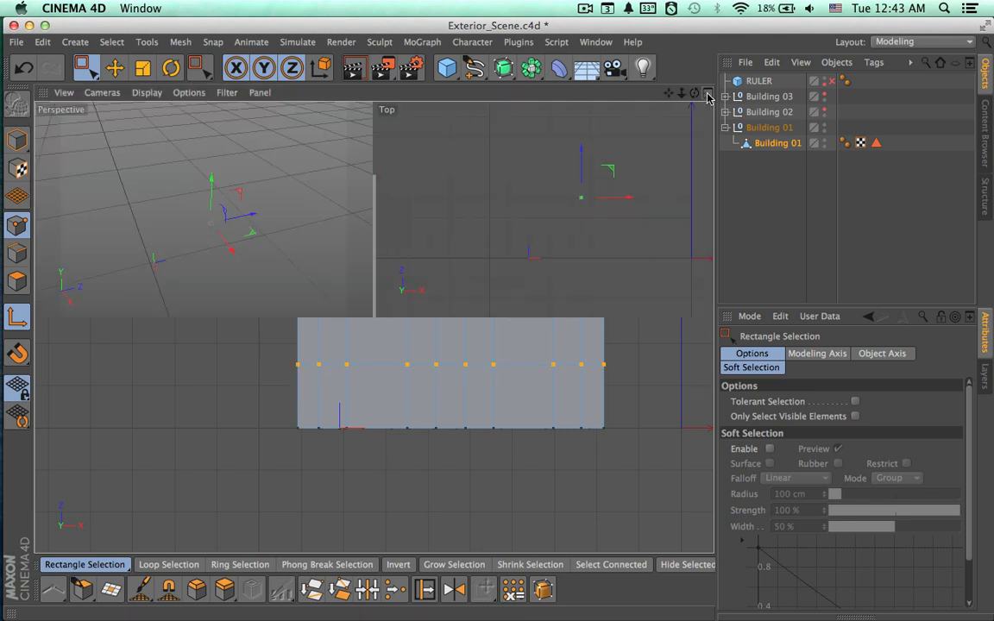
pyautogui.scroll(3, 324, 250)
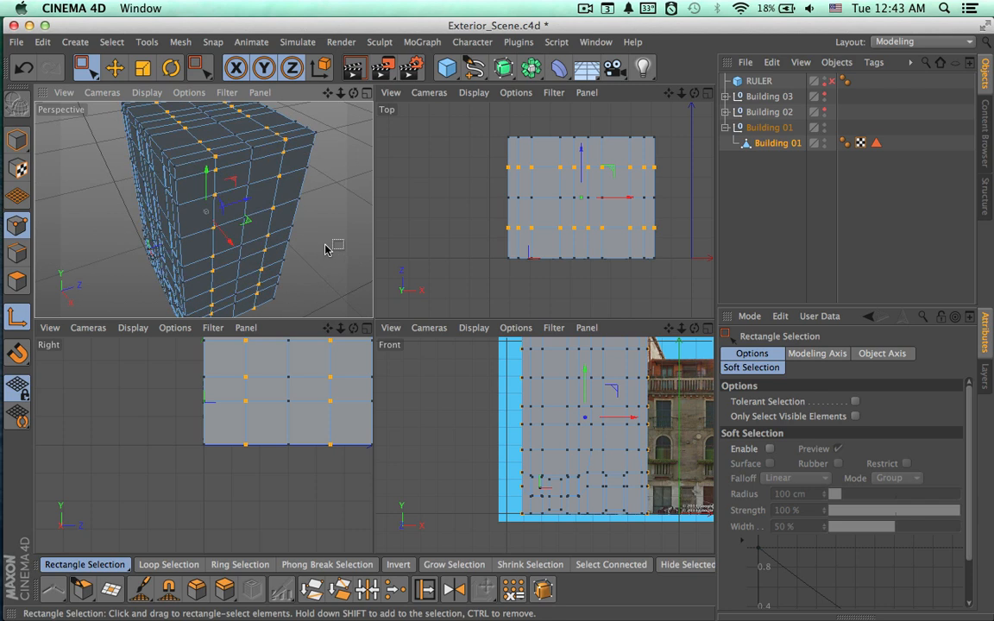
pyautogui.click(706, 94)
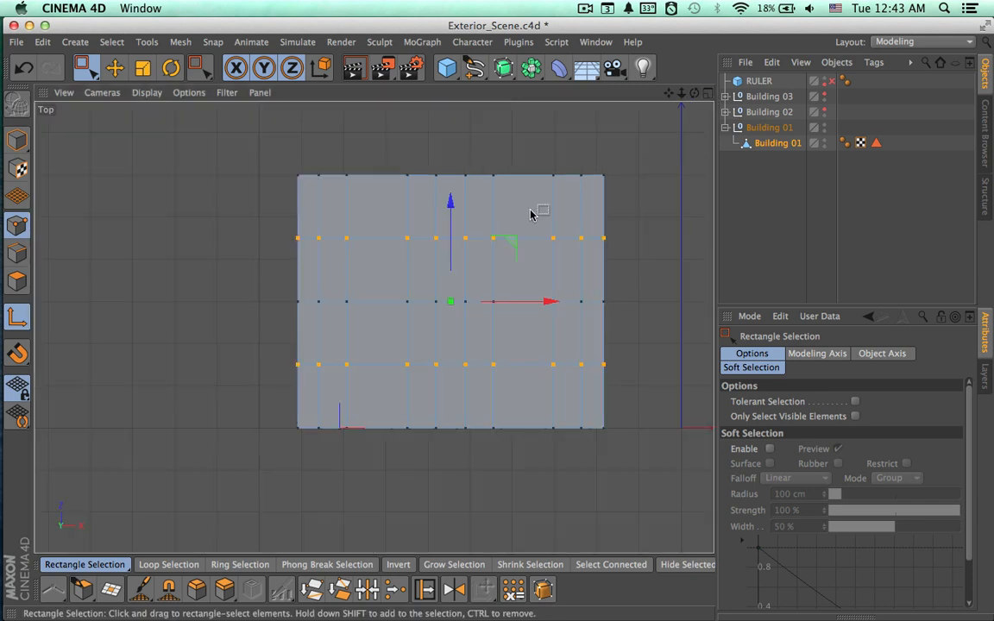
pyautogui.scroll(3, 532, 215)
pyautogui.scroll(-2, 512, 256)
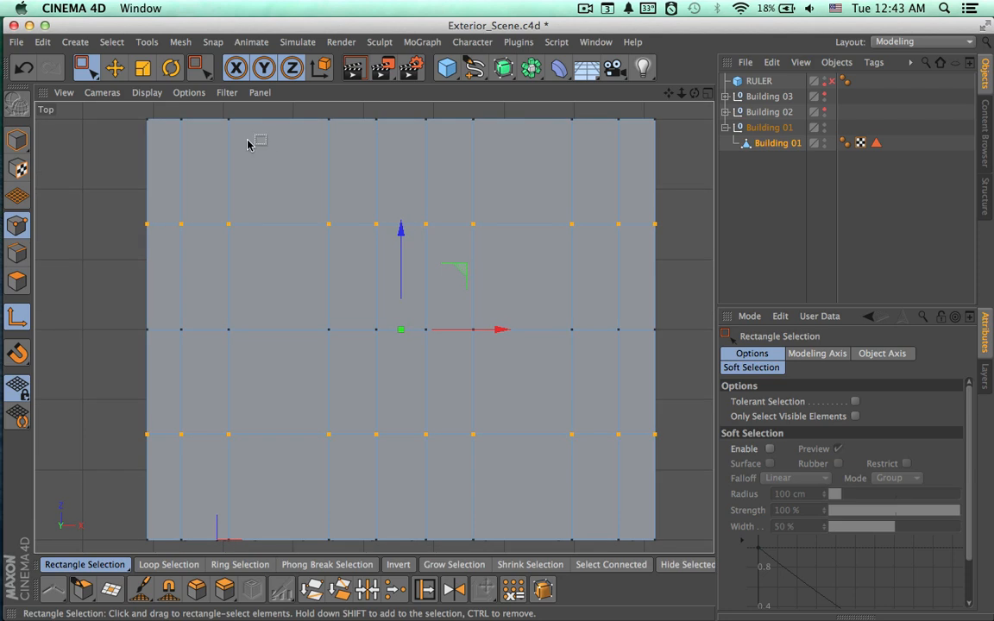
pyautogui.click(142, 68)
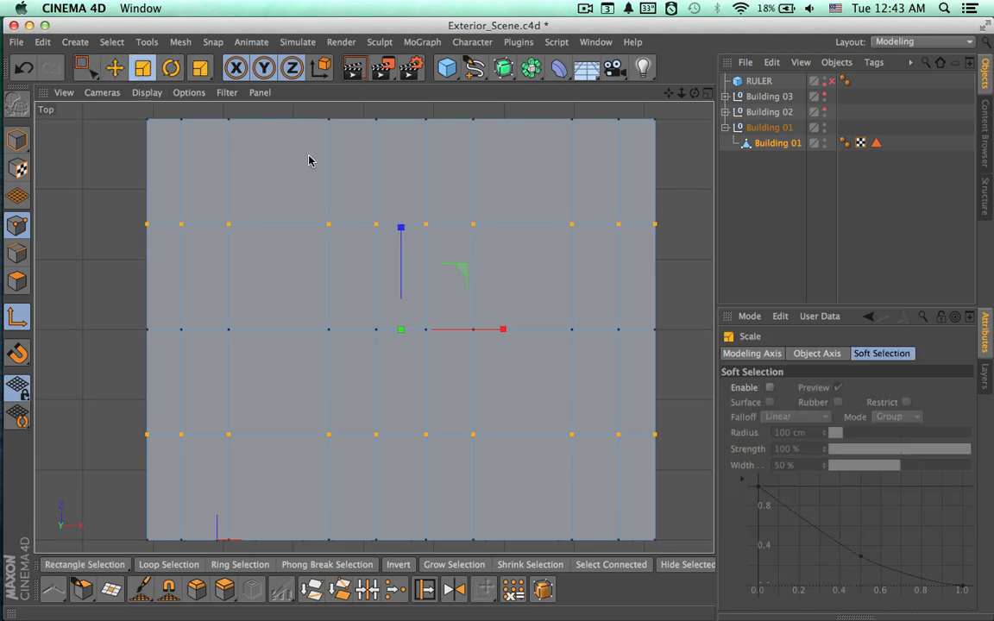
pyautogui.moveTo(401, 228); pyautogui.dragTo(406, 146)
pyautogui.press('super+z')
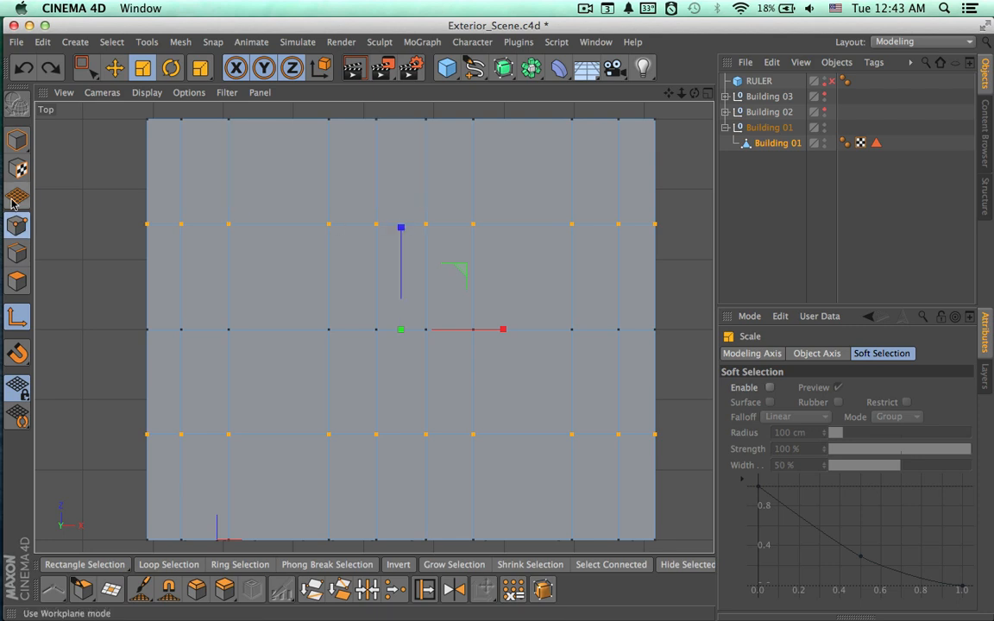
# Return to point mode and enable X-Ray for the Building 01 polygon object.
pyautogui.click(19, 253)
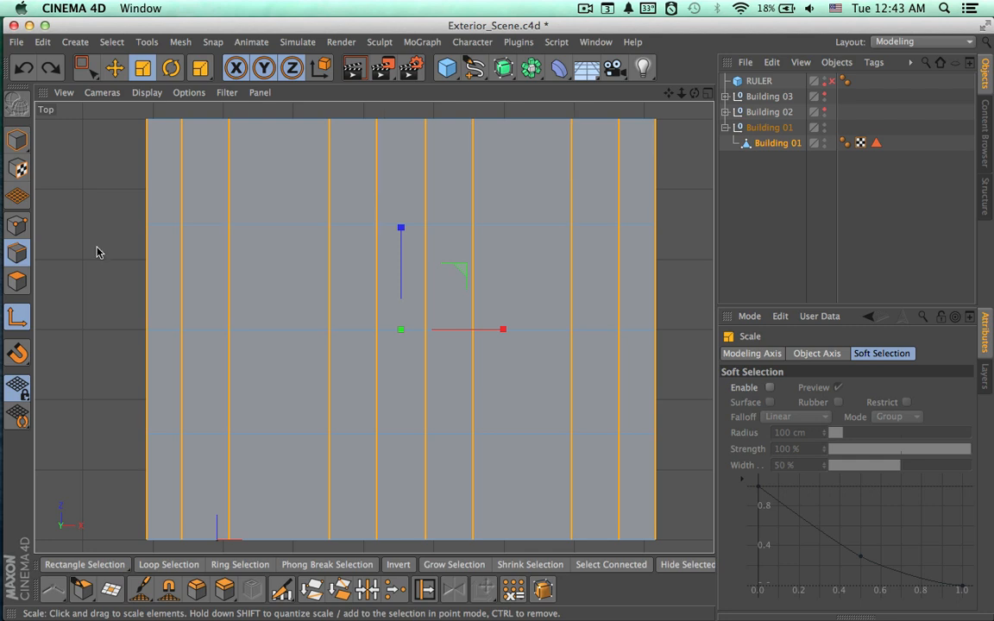
pyautogui.click(17, 225)
pyautogui.scroll(-3, 334, 236)
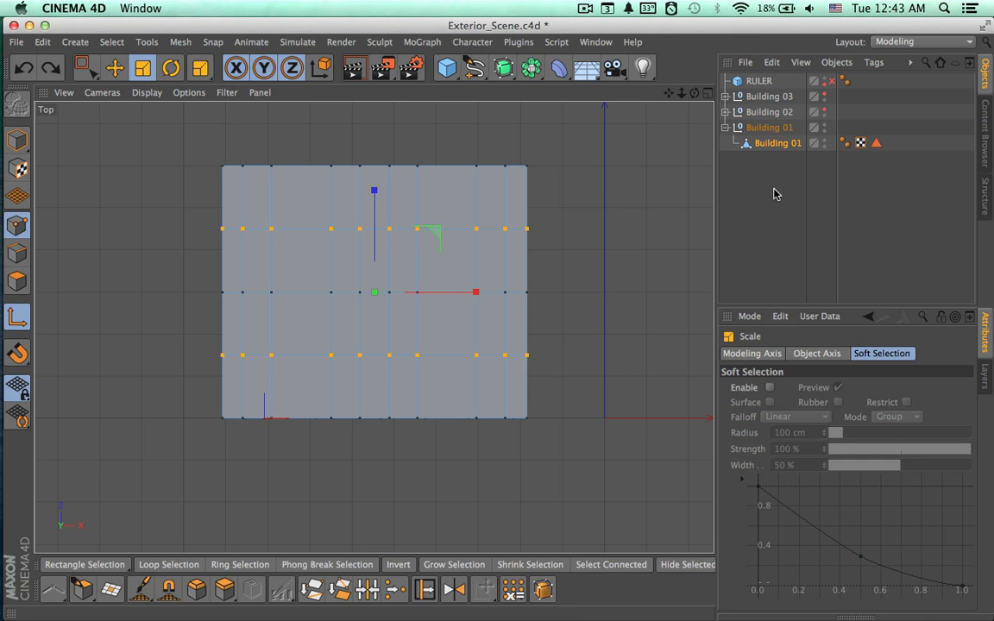
pyautogui.click(770, 145)
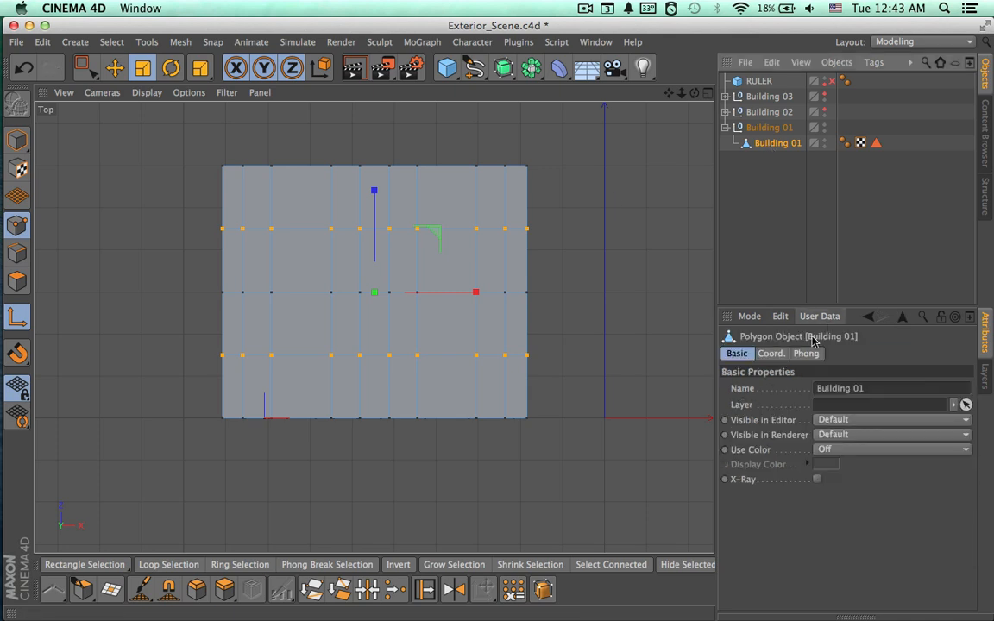
pyautogui.click(817, 479)
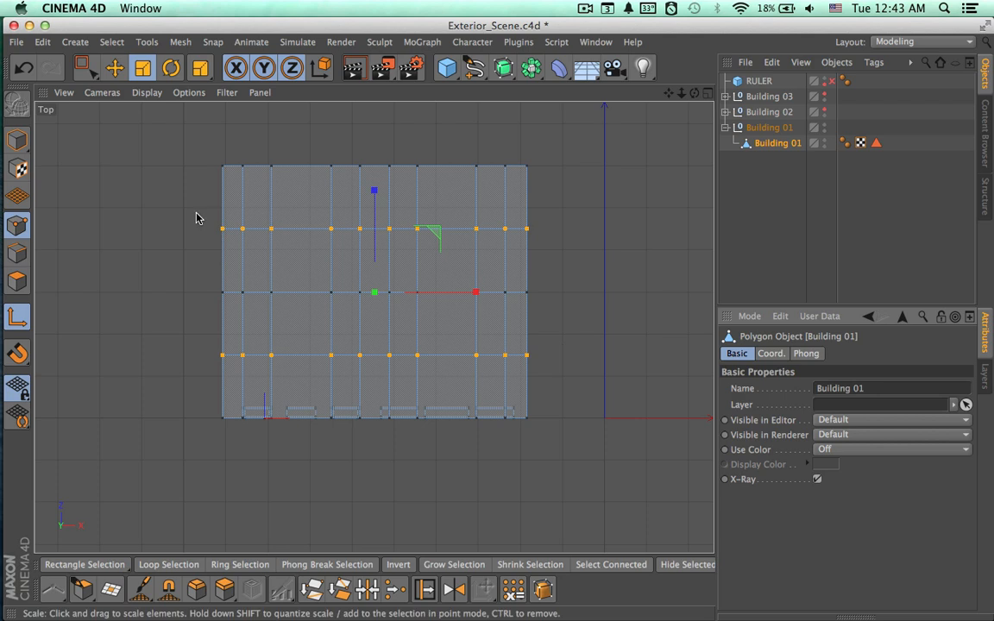
# Try repositioning the cut points along Z by scaling both rows and by moving the back row alone, undoing each attempt.
pyautogui.click(142, 67)
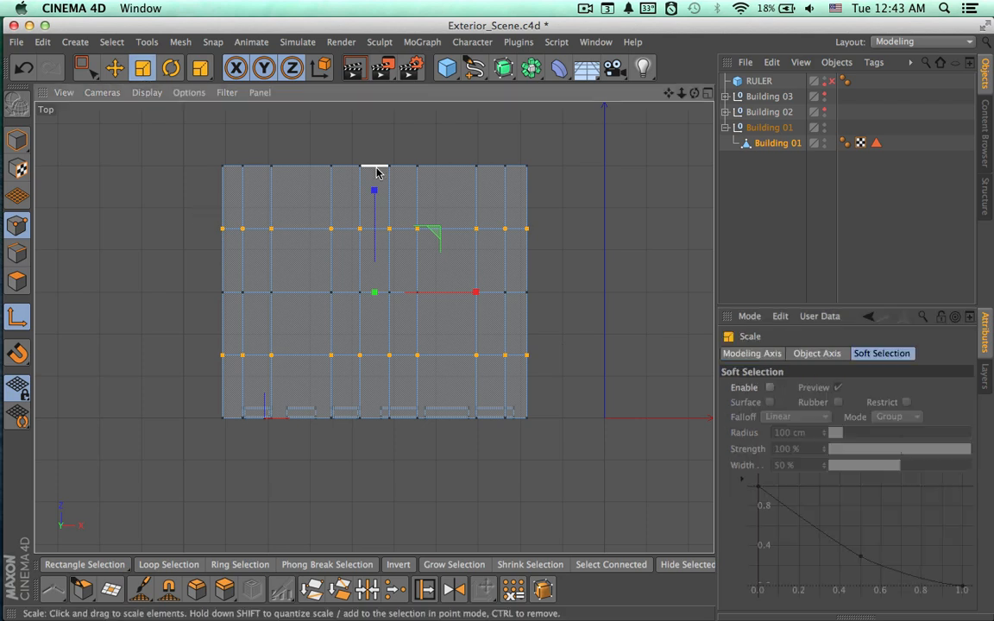
pyautogui.moveTo(373, 192); pyautogui.dragTo(373, 226)
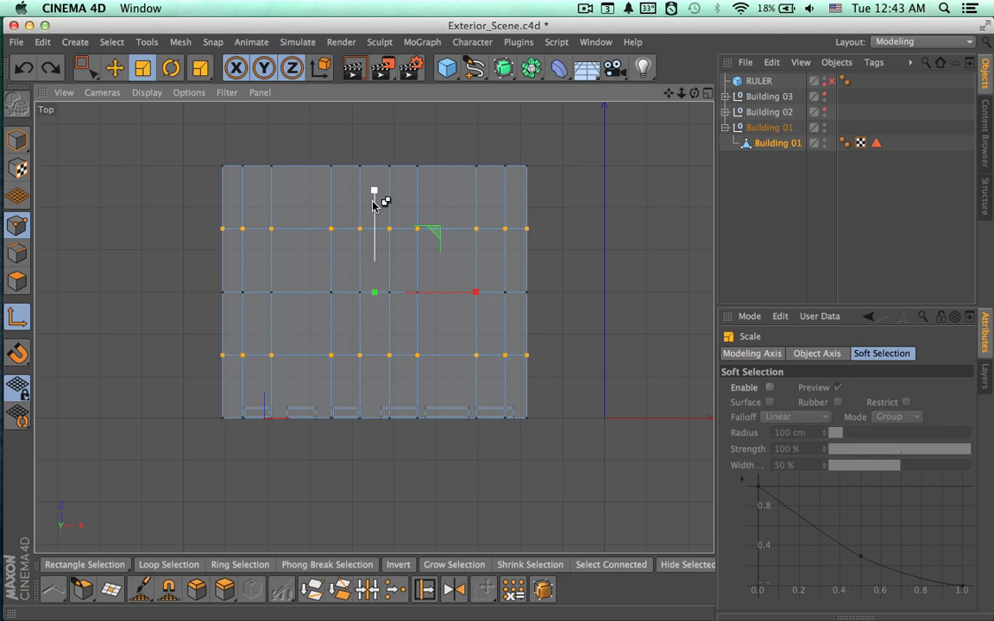
pyautogui.moveTo(86, 67); pyautogui.dragTo(133, 91)
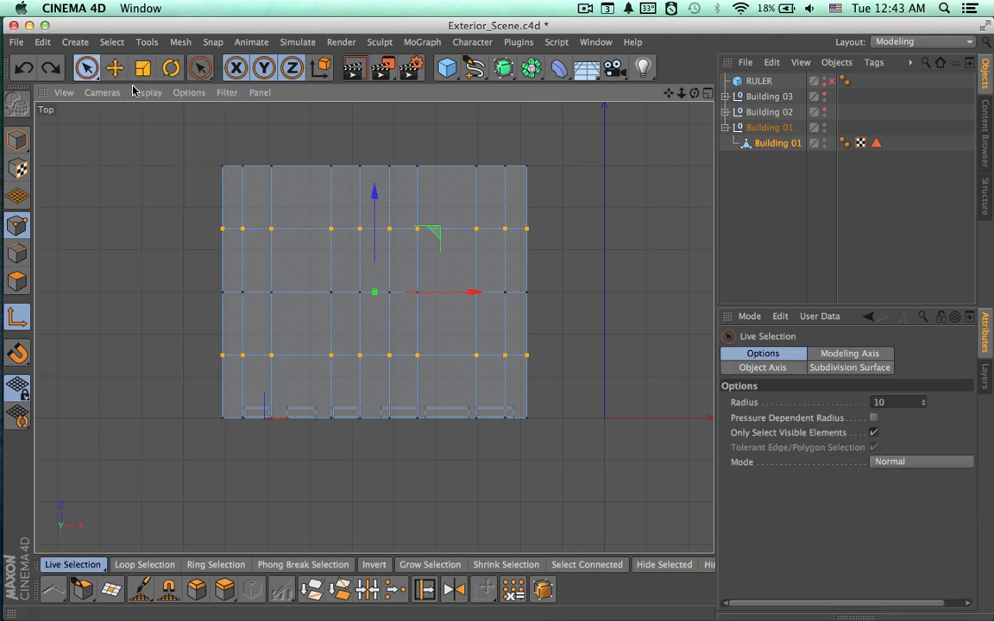
pyautogui.moveTo(87, 67); pyautogui.dragTo(121, 116)
pyautogui.moveTo(166, 211); pyautogui.dragTo(581, 259)
pyautogui.moveTo(372, 144); pyautogui.dragTo(376, 110)
pyautogui.press('super+z')
pyautogui.press('super+z')
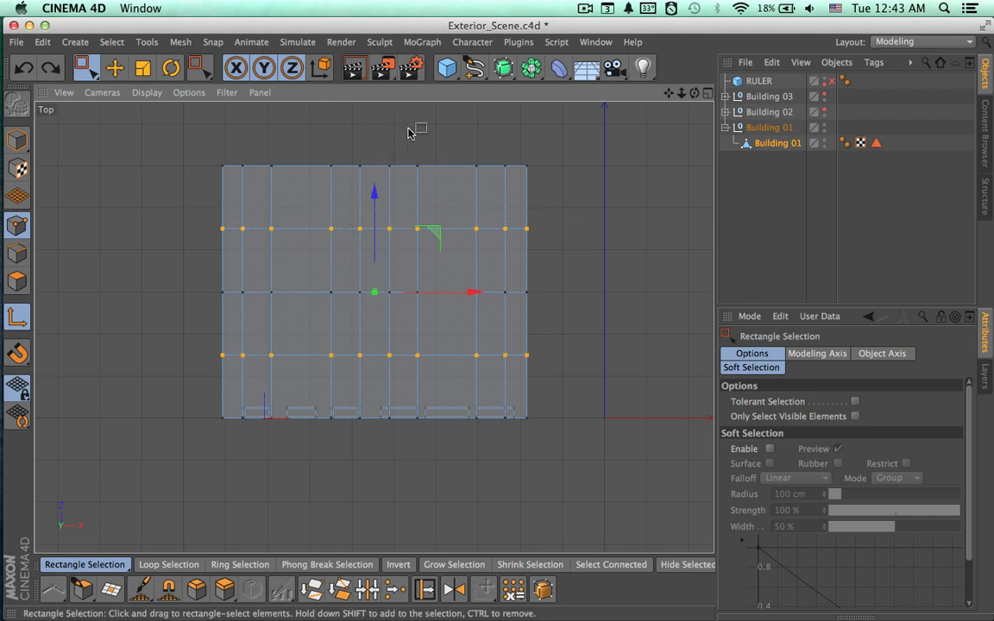
# Turn off axis modification and scale both selected point rows outward along Z until they sit just inside the building's front and back edges.
pyautogui.press('l')
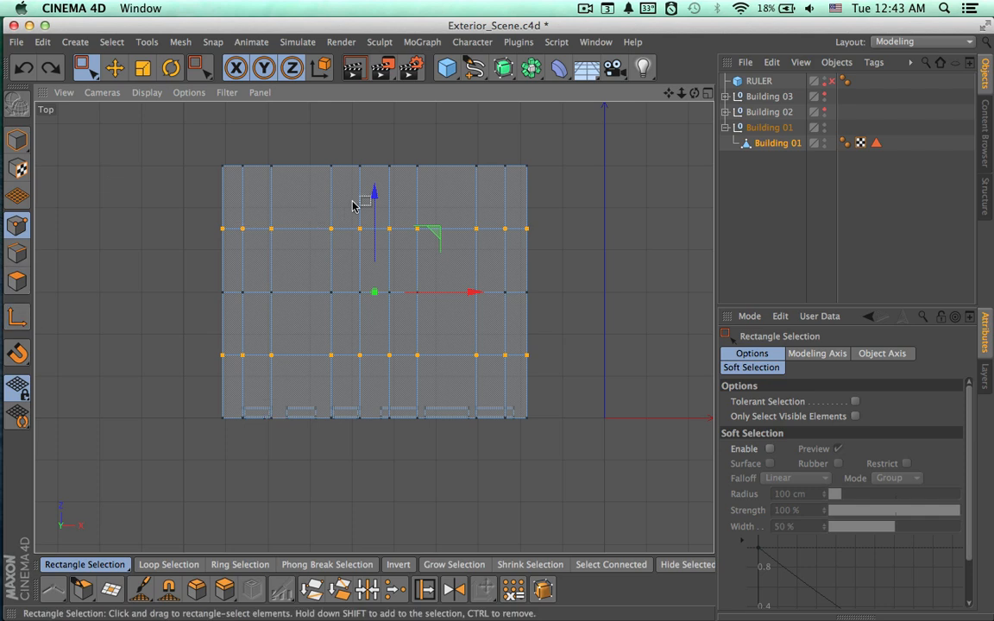
pyautogui.press('t')
pyautogui.moveTo(373, 192); pyautogui.dragTo(382, 107)
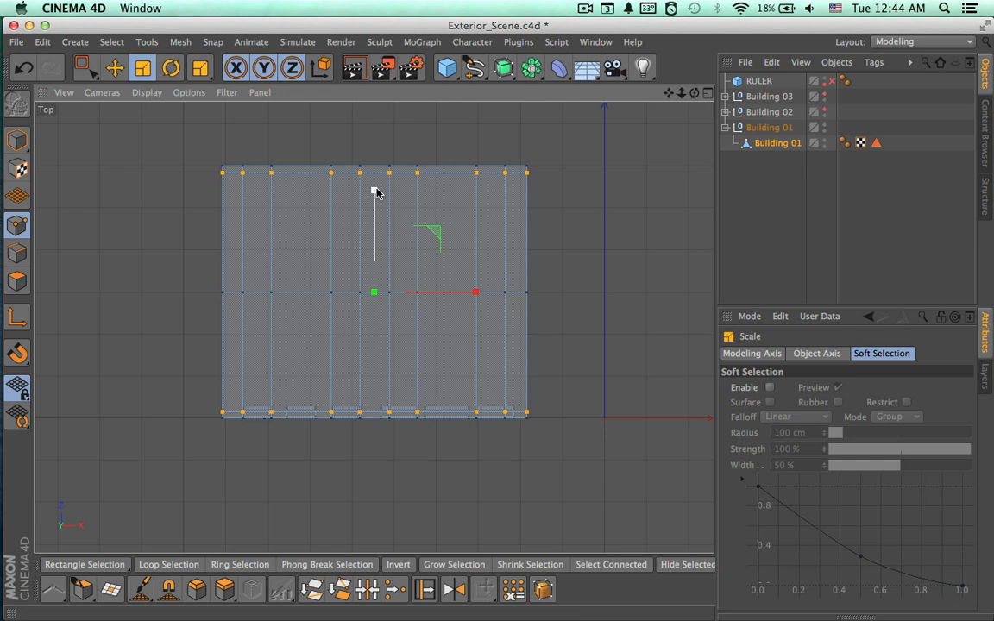
pyautogui.moveTo(375, 191); pyautogui.dragTo(377, 192)
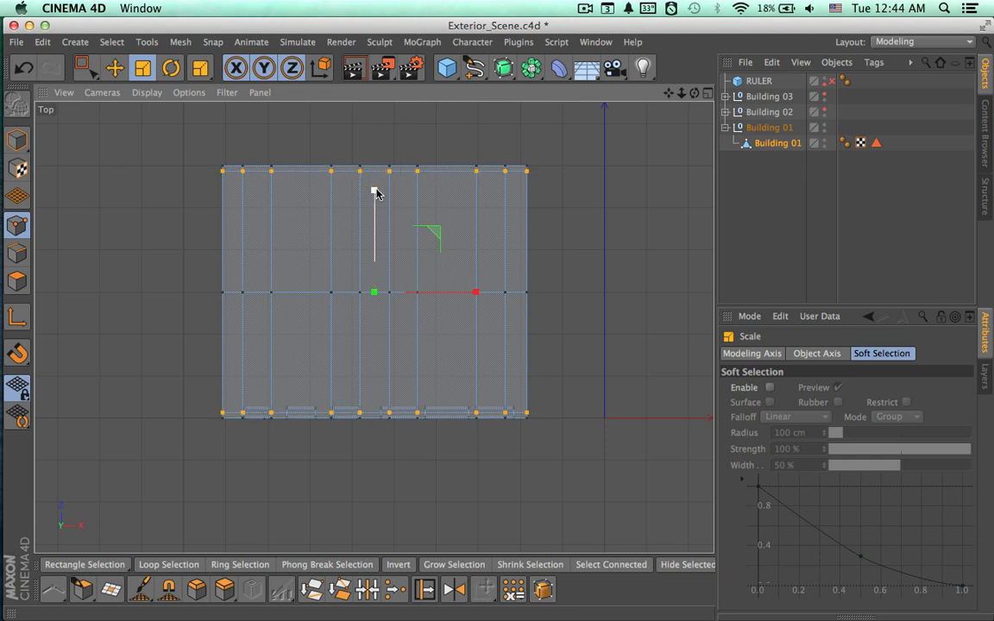
# Maximize the Perspective view and switch Building 01 to edge mode, facing the building's blank side.
pyautogui.click(707, 92)
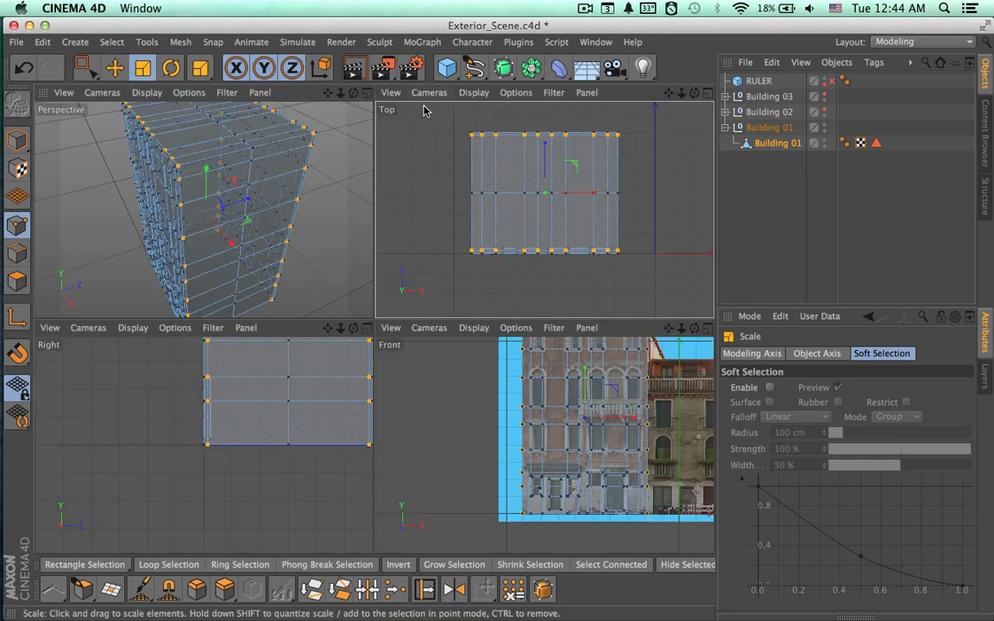
pyautogui.click(367, 92)
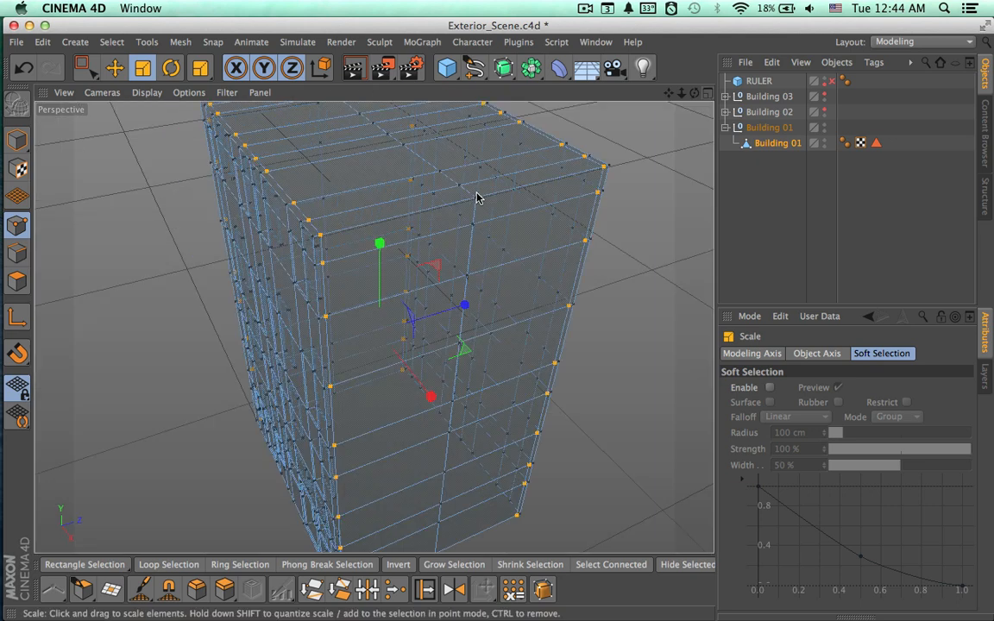
pyautogui.keyDown('alt'); pyautogui.moveTo(565, 283); pyautogui.dragTo(487, 261); pyautogui.keyUp('alt')
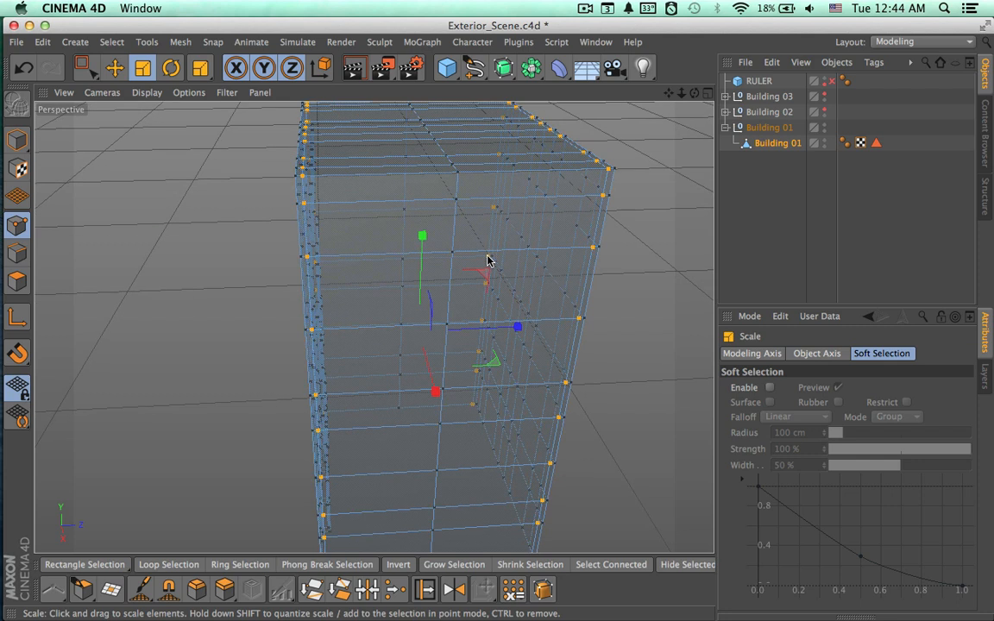
pyautogui.click(18, 252)
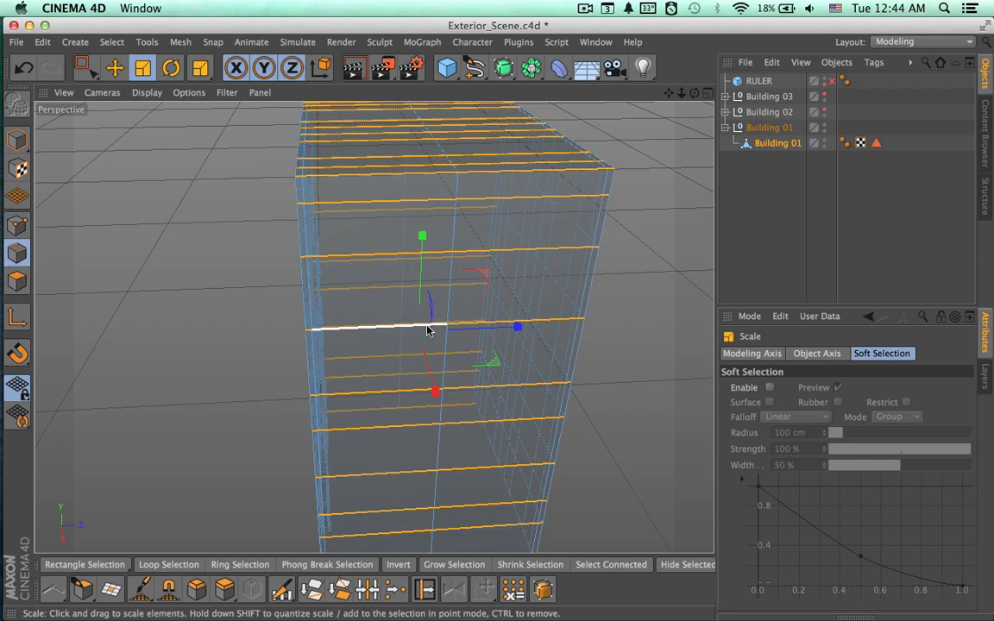
pyautogui.keyDown('alt'); pyautogui.moveTo(505, 337); pyautogui.dragTo(690, 366); pyautogui.keyUp('alt')
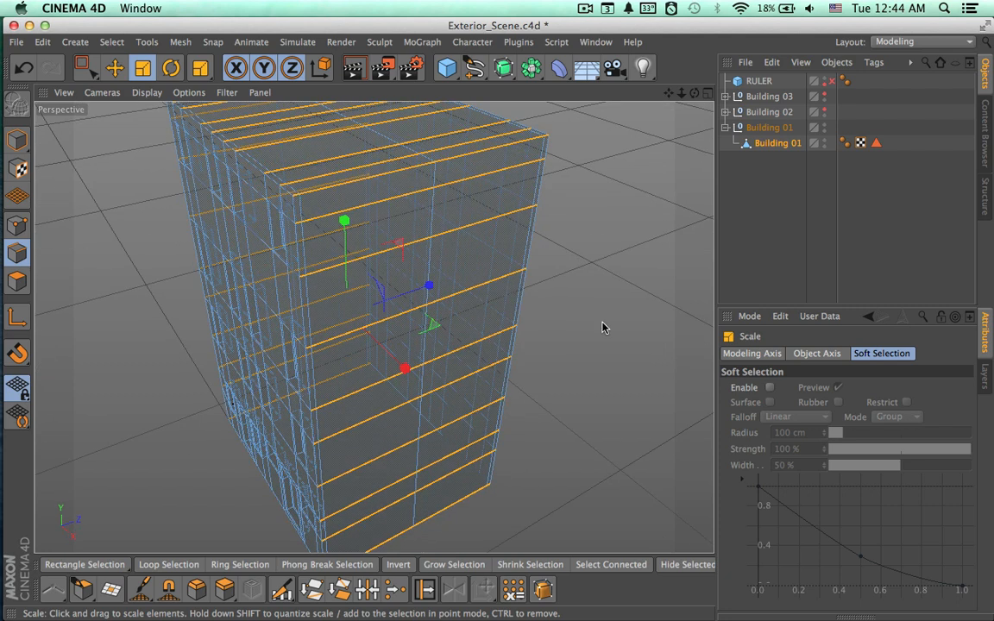
# Use Ring Selection to include the horizontal edges on both halves of Building 01's blank side.
pyautogui.press('v')
pyautogui.moveTo(639, 313)
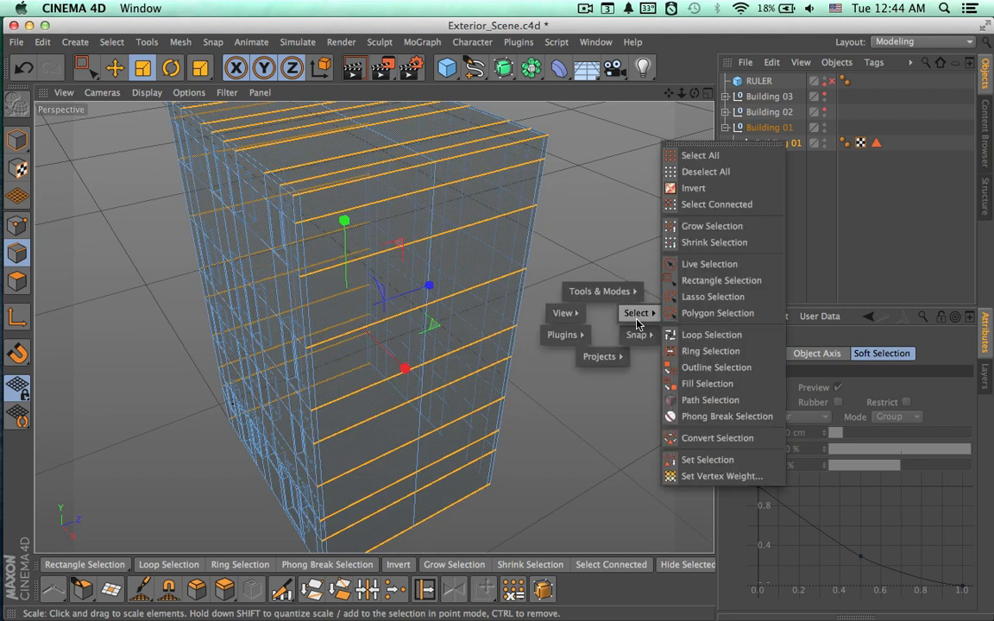
pyautogui.click(698, 354)
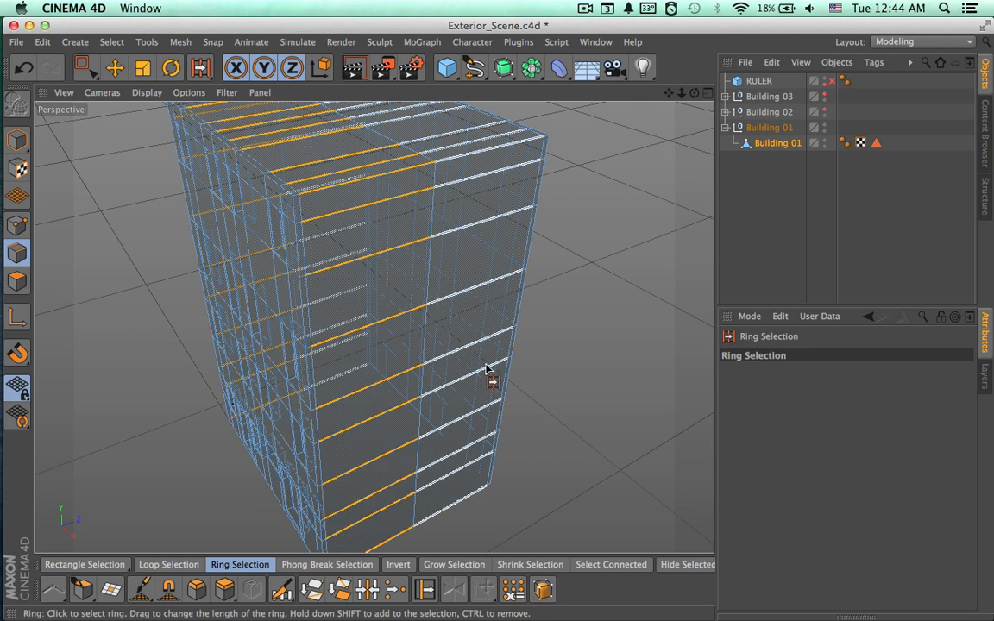
pyautogui.keyDown('alt'); pyautogui.moveTo(486, 369); pyautogui.dragTo(442, 404); pyautogui.keyUp('alt')
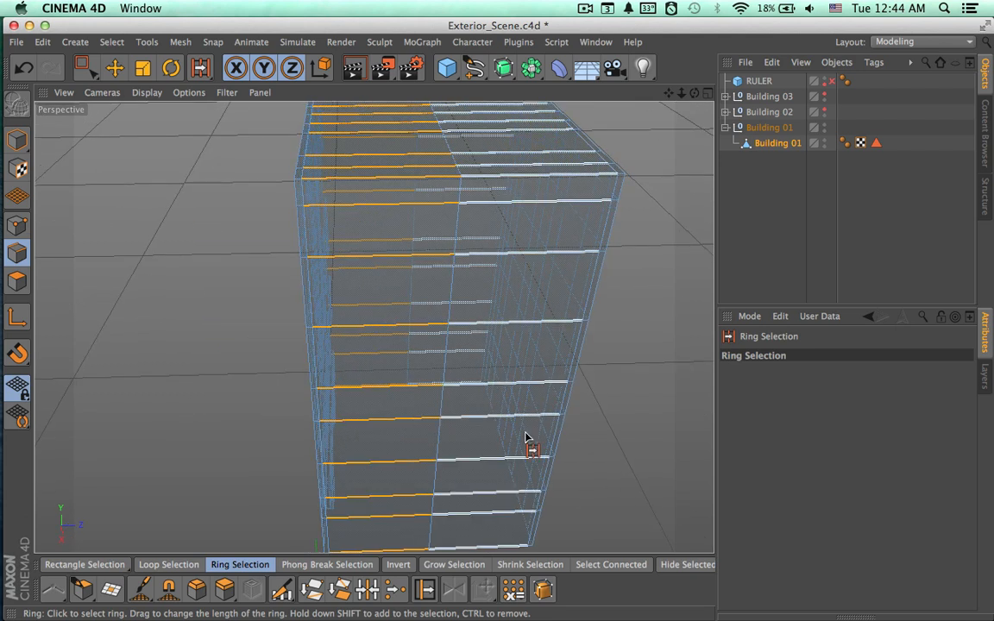
pyautogui.keyDown('shift'); pyautogui.click(483, 388); pyautogui.keyUp('shift')
pyautogui.keyDown('alt'); pyautogui.moveTo(595, 408); pyautogui.dragTo(681, 360); pyautogui.keyUp('alt')
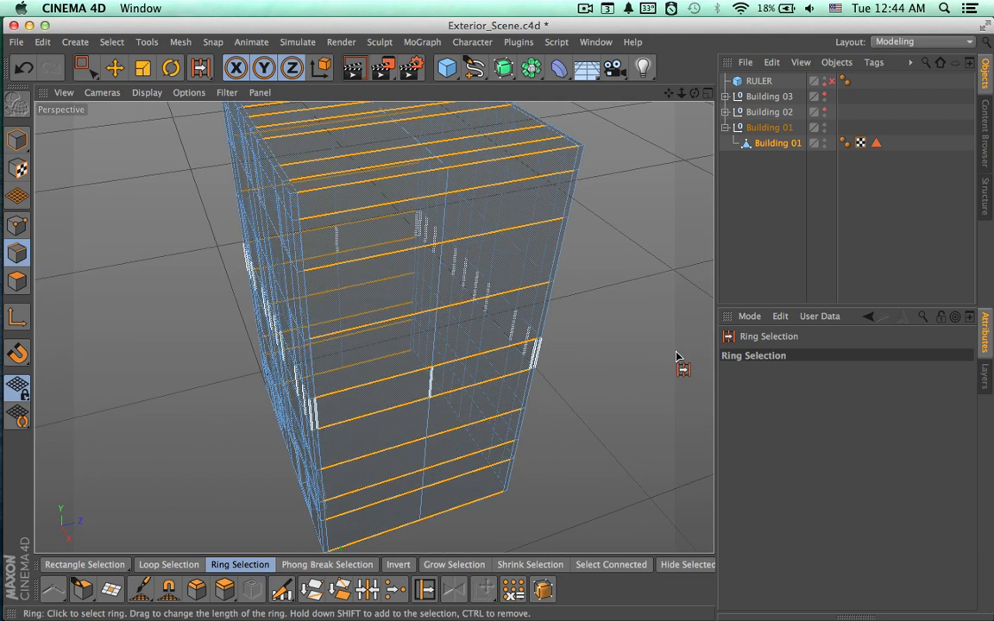
# Apply an Edge Cut with a subdivision of 1 to the selected horizontal edges of Building 01.
pyautogui.click(772, 144)
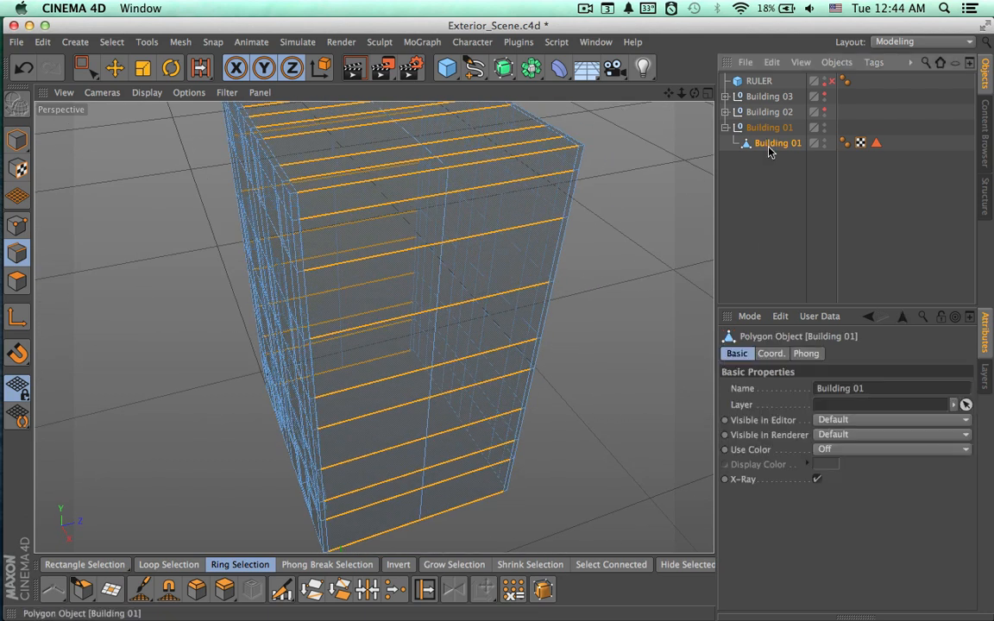
pyautogui.click(280, 593)
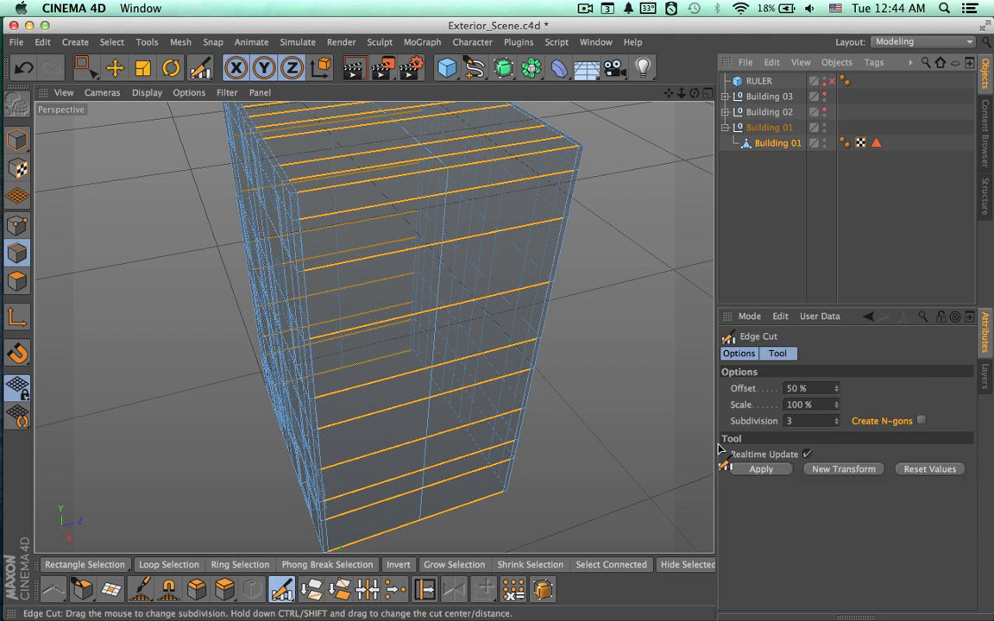
pyautogui.click(796, 421)
pyautogui.write('3')
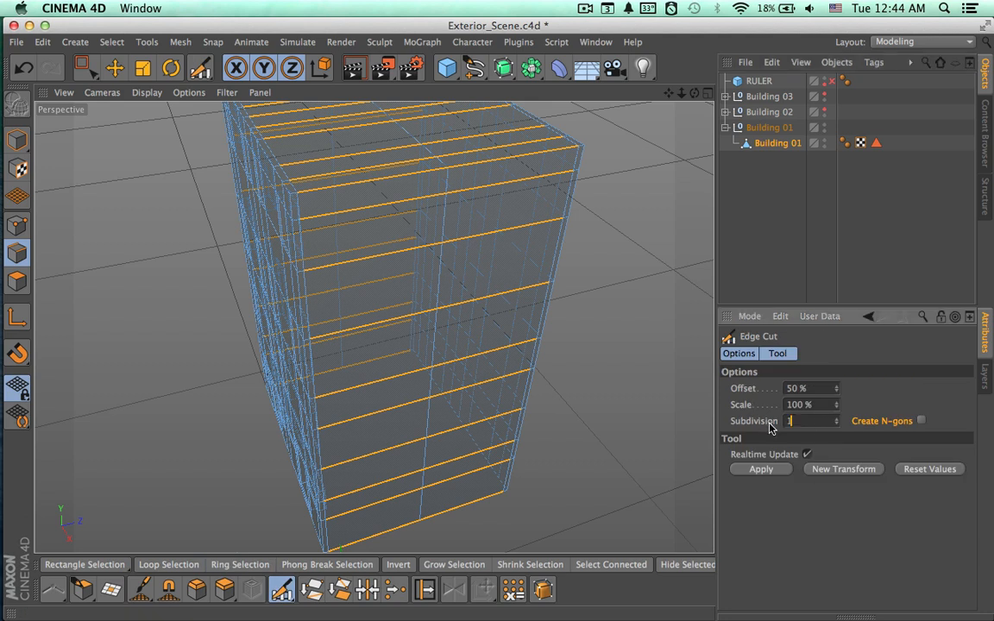
pyautogui.click(763, 470)
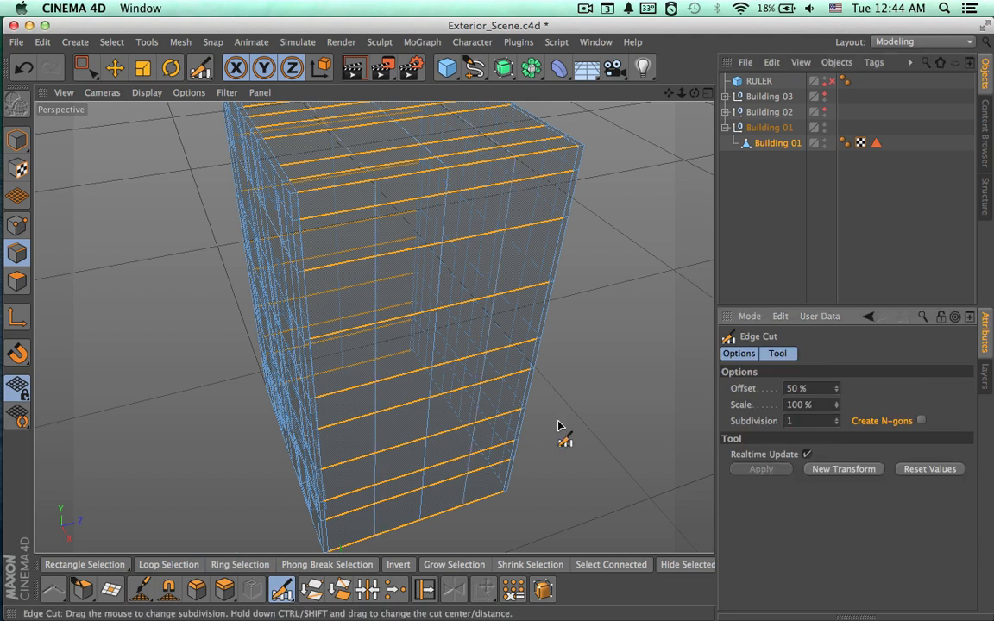
pyautogui.keyDown('alt'); pyautogui.moveTo(563, 438); pyautogui.dragTo(656, 223); pyautogui.keyUp('alt')
pyautogui.keyDown('alt'); pyautogui.moveTo(558, 267); pyautogui.dragTo(489, 286, button='right'); pyautogui.keyUp('alt')
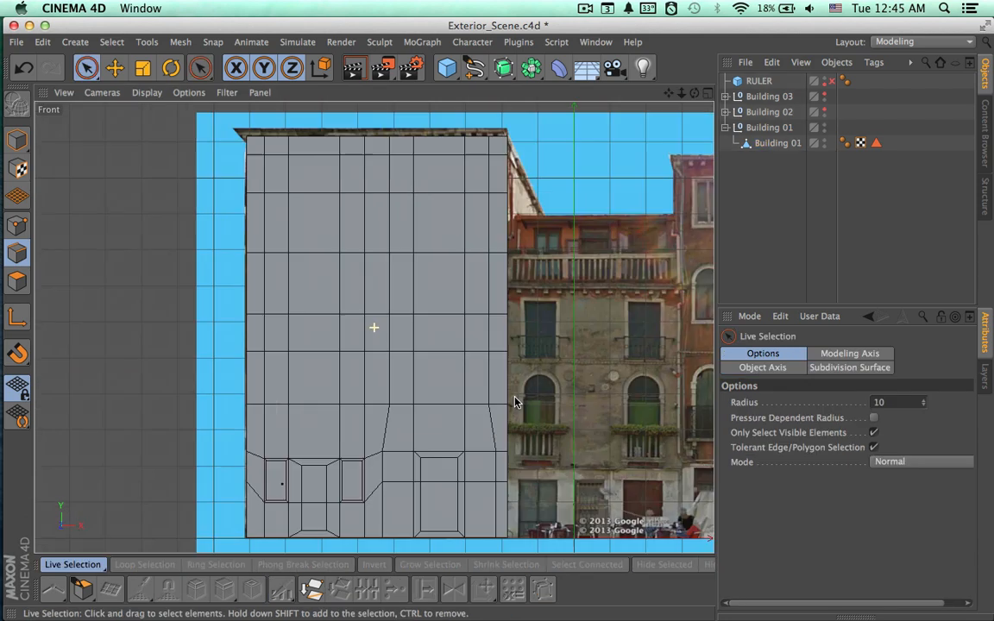
# Restore the four-view layout and save the project.
pyautogui.scroll(-4, 515, 402)
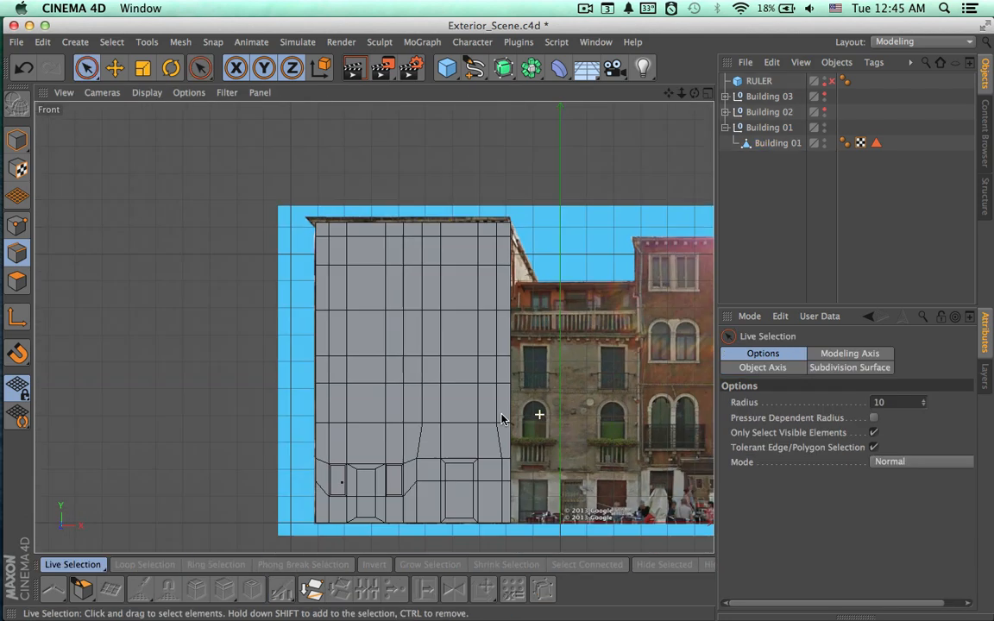
pyautogui.click(771, 144)
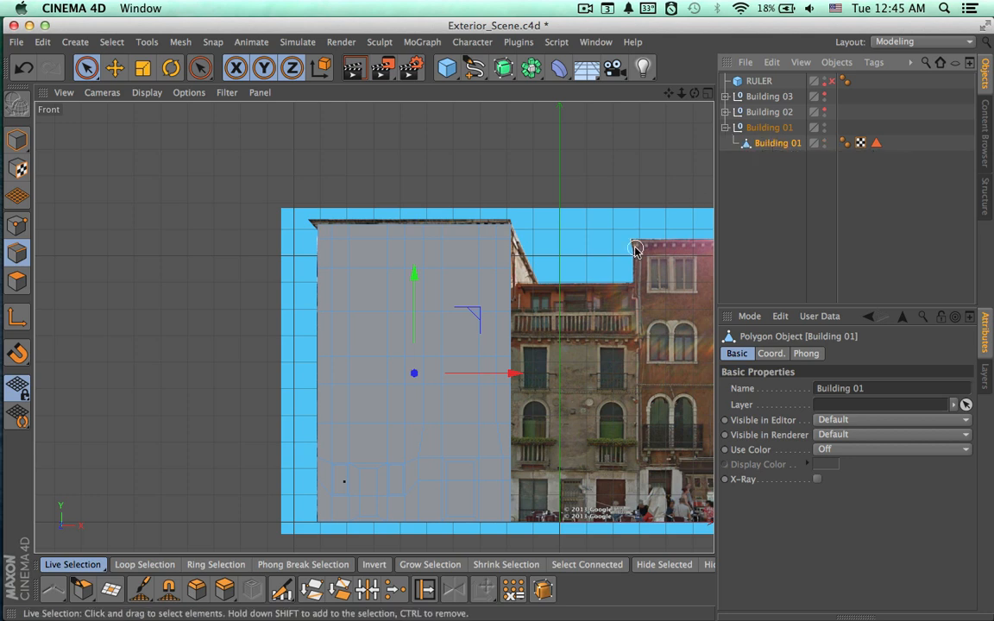
pyautogui.keyDown('alt'); pyautogui.moveTo(564, 293); pyautogui.dragTo(500, 293, button='middle'); pyautogui.keyUp('alt')
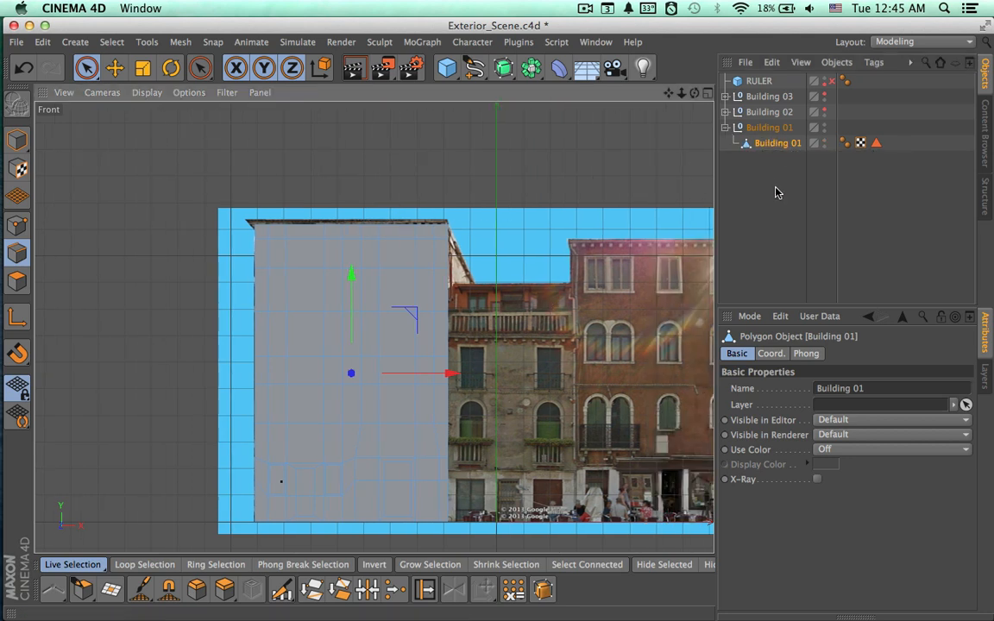
pyautogui.keyDown('alt'); pyautogui.moveTo(629, 284); pyautogui.dragTo(569, 274, button='middle'); pyautogui.keyUp('alt')
pyautogui.click(694, 93)
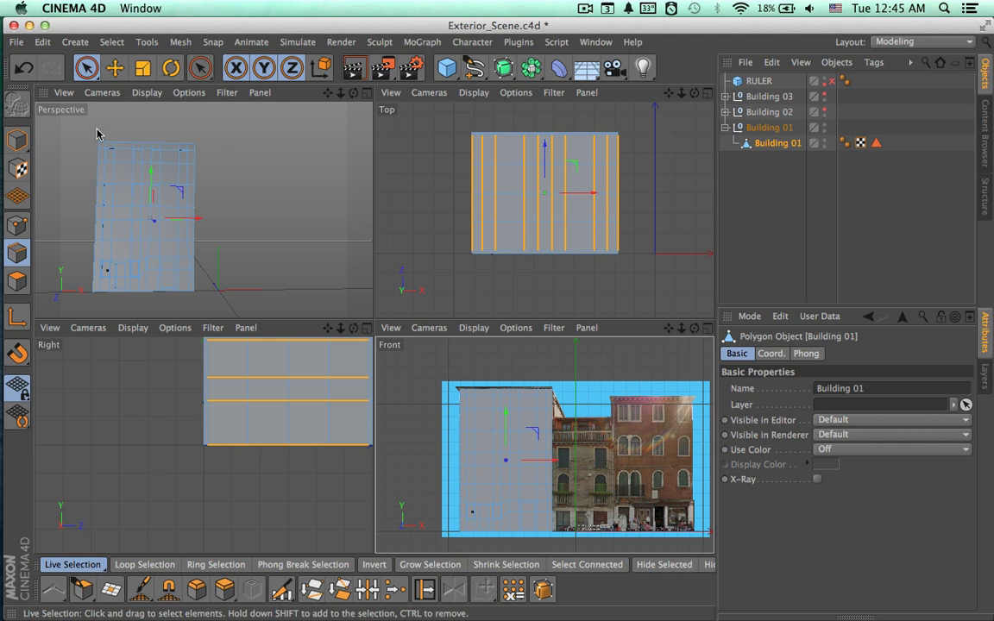
pyautogui.click(19, 43)
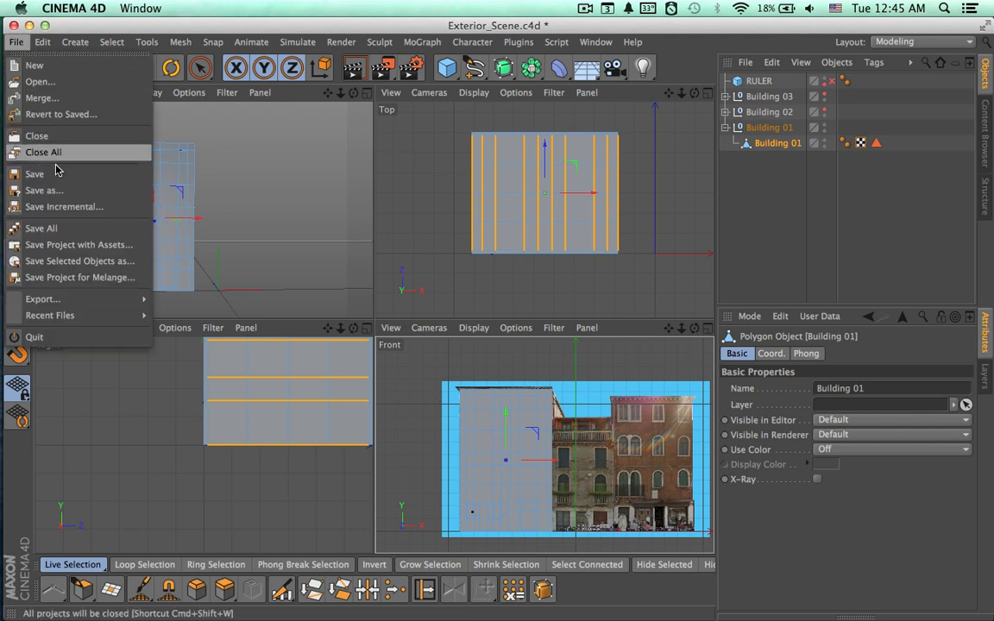
pyautogui.click(56, 172)
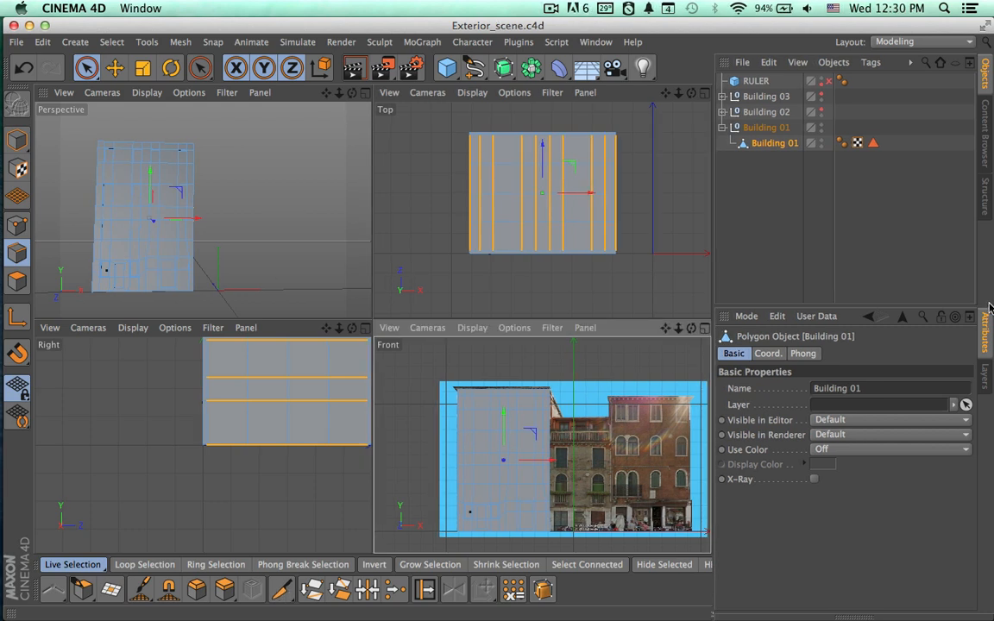
# Enable X-Ray for the Building 01 polygon object, deselect it, and maximize the Front view.
pyautogui.click(774, 144)
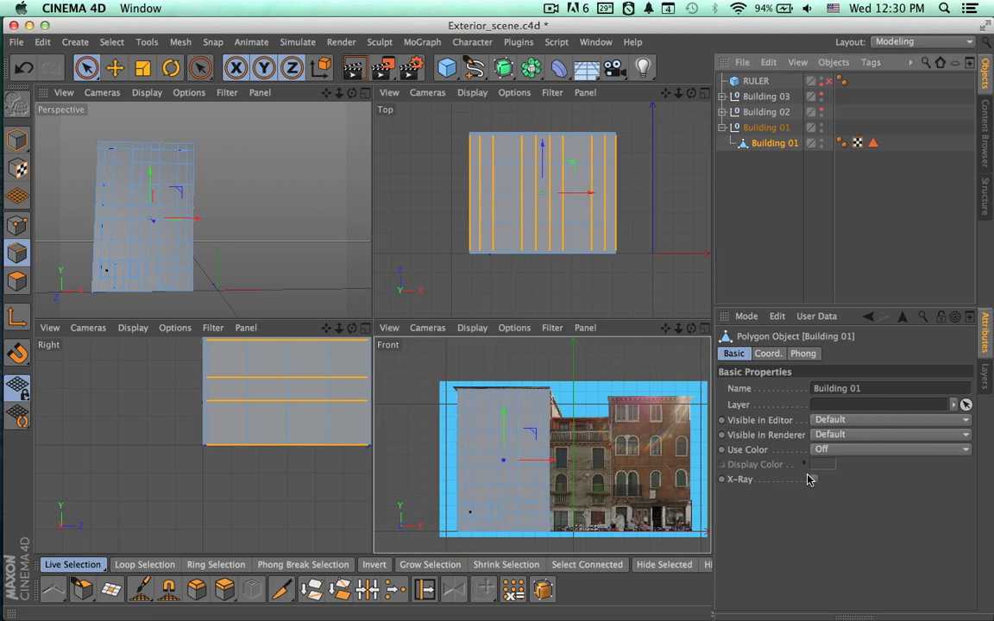
pyautogui.click(779, 250)
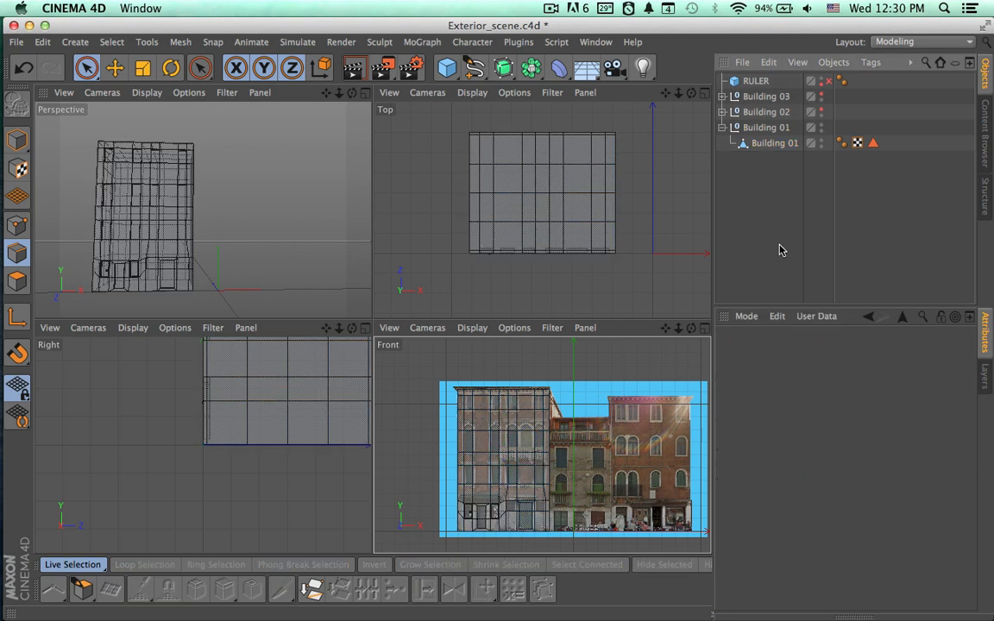
pyautogui.click(704, 329)
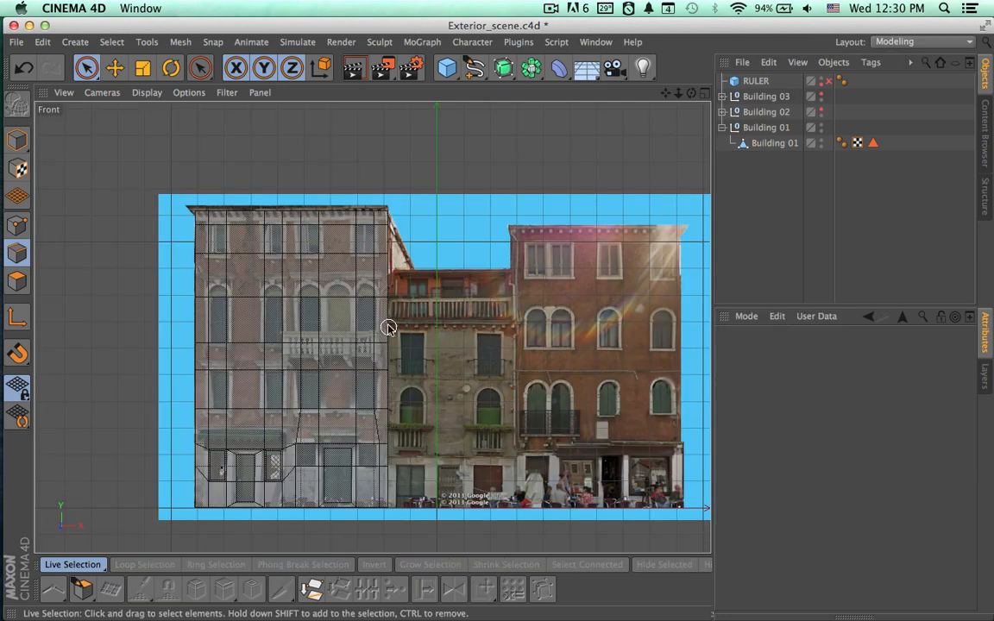
pyautogui.keyDown('alt'); pyautogui.moveTo(357, 328); pyautogui.dragTo(450, 328, button='right'); pyautogui.keyUp('alt')
pyautogui.keyDown('alt'); pyautogui.moveTo(498, 338); pyautogui.dragTo(469, 315, button='middle'); pyautogui.keyUp('alt')
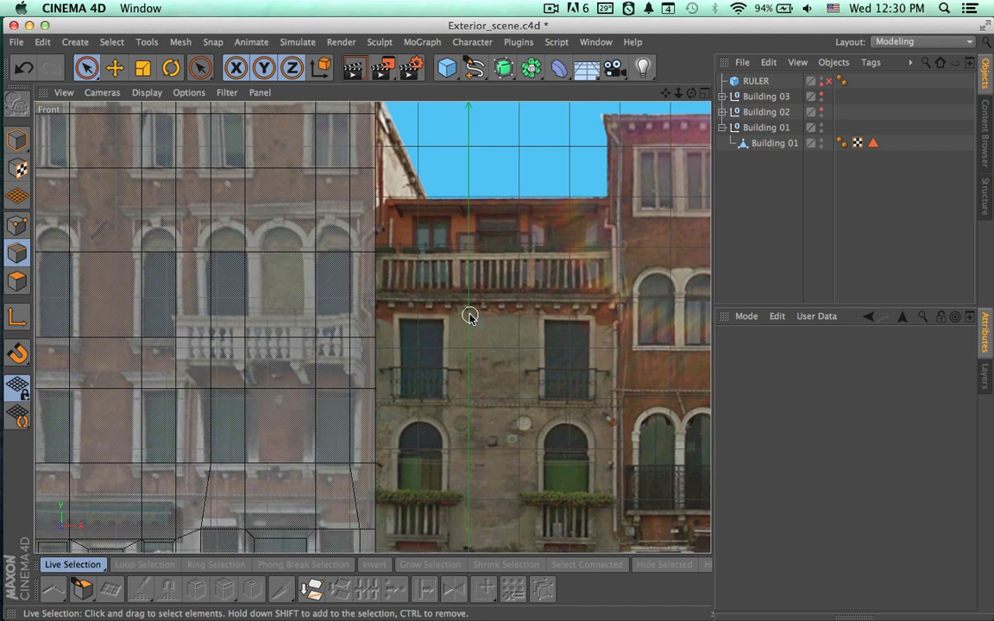
# Hide Building 01 and collapse its group, then expand the Building 02 group and make it visible.
pyautogui.click(764, 128)
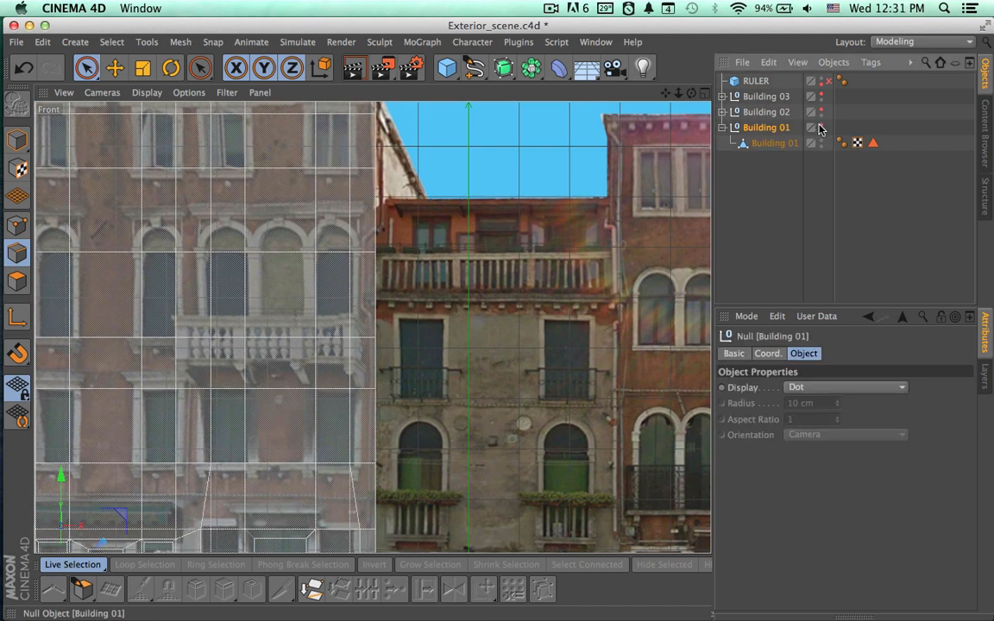
pyautogui.click(768, 112)
pyautogui.click(722, 127)
pyautogui.click(722, 112)
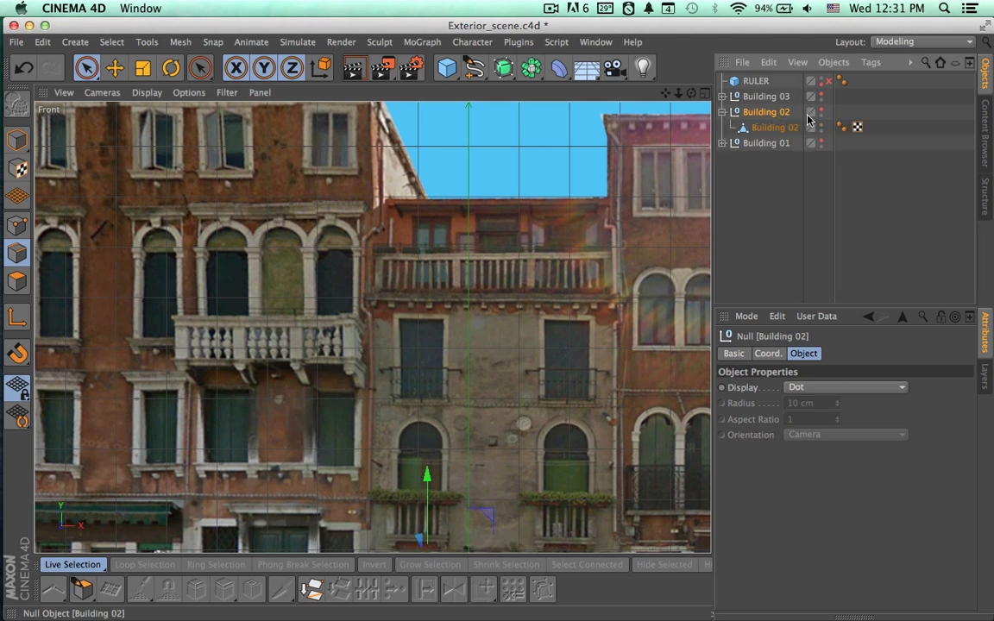
# Select the Building 02 polygon object in edge mode and set the Knife tool to Loop mode.
pyautogui.keyDown('alt'); pyautogui.moveTo(601, 320); pyautogui.dragTo(477, 261, button='middle'); pyautogui.keyUp('alt')
pyautogui.keyDown('alt'); pyautogui.moveTo(453, 290); pyautogui.dragTo(535, 302, button='right'); pyautogui.keyUp('alt')
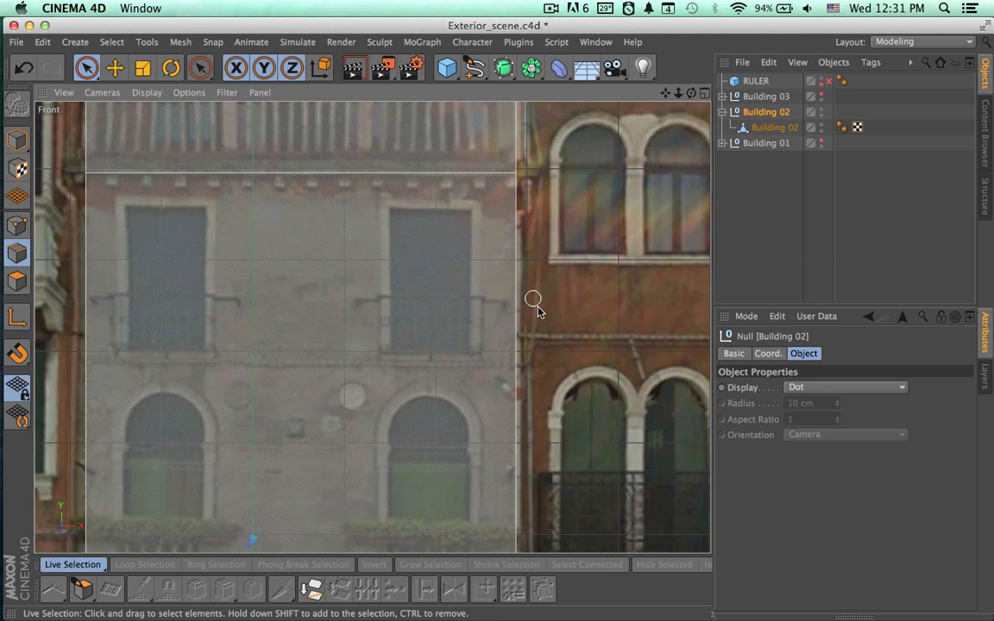
pyautogui.keyDown('alt'); pyautogui.moveTo(553, 332); pyautogui.dragTo(566, 247, button='middle'); pyautogui.keyUp('alt')
pyautogui.keyDown('alt'); pyautogui.moveTo(568, 284); pyautogui.dragTo(458, 272, button='right'); pyautogui.keyUp('alt')
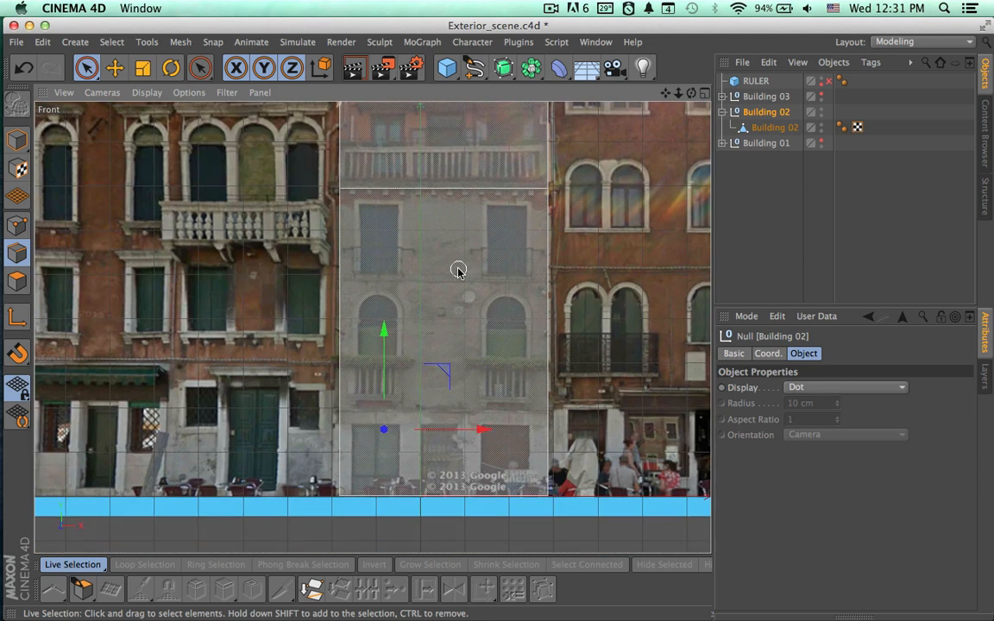
pyautogui.press('k')
pyautogui.keyDown('alt'); pyautogui.moveTo(499, 251); pyautogui.dragTo(444, 338, button='middle'); pyautogui.keyUp('alt')
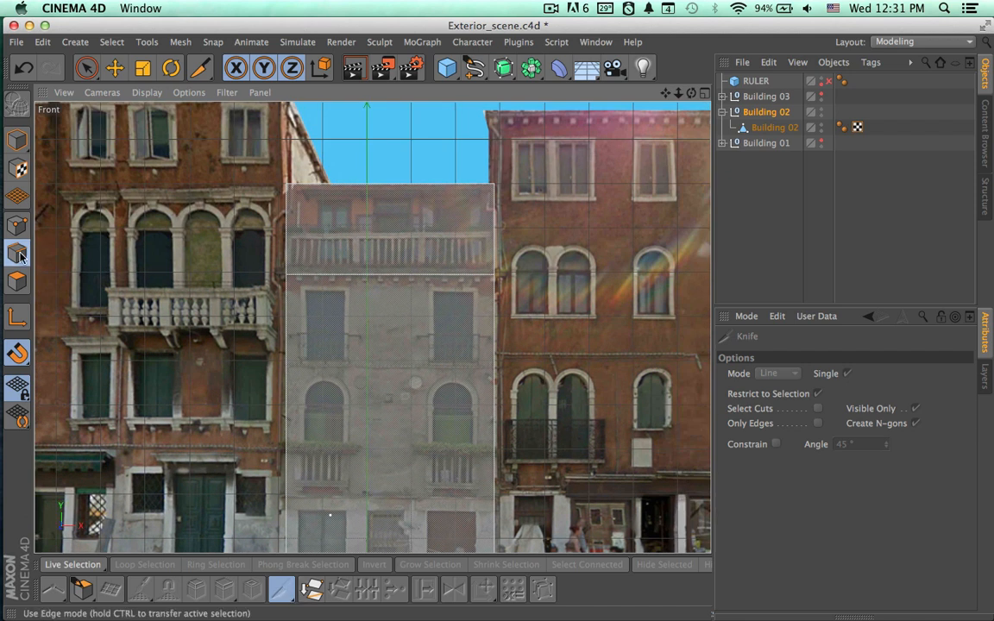
pyautogui.click(762, 131)
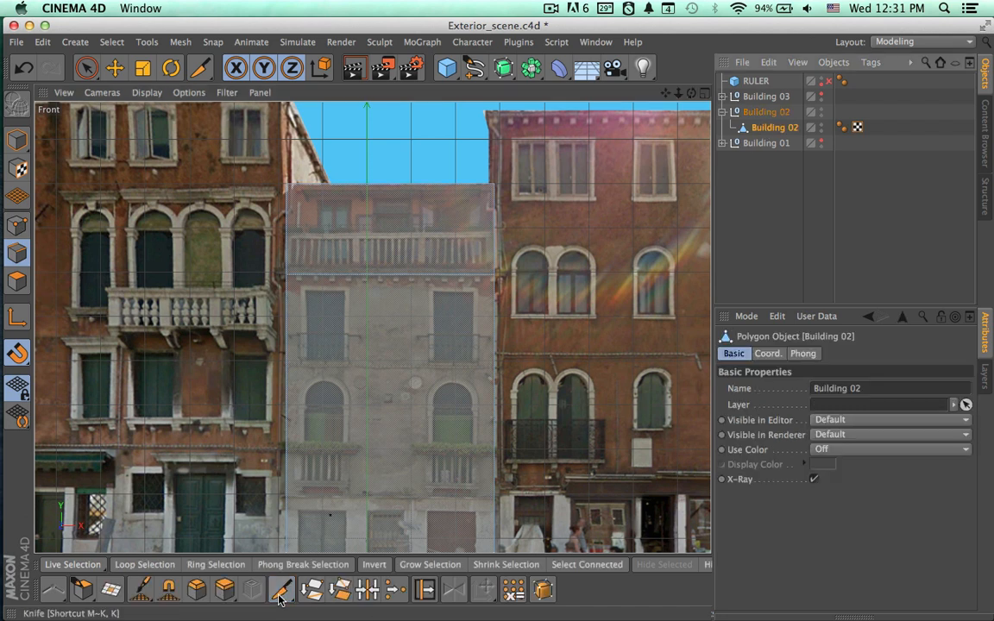
pyautogui.click(280, 594)
pyautogui.click(311, 606)
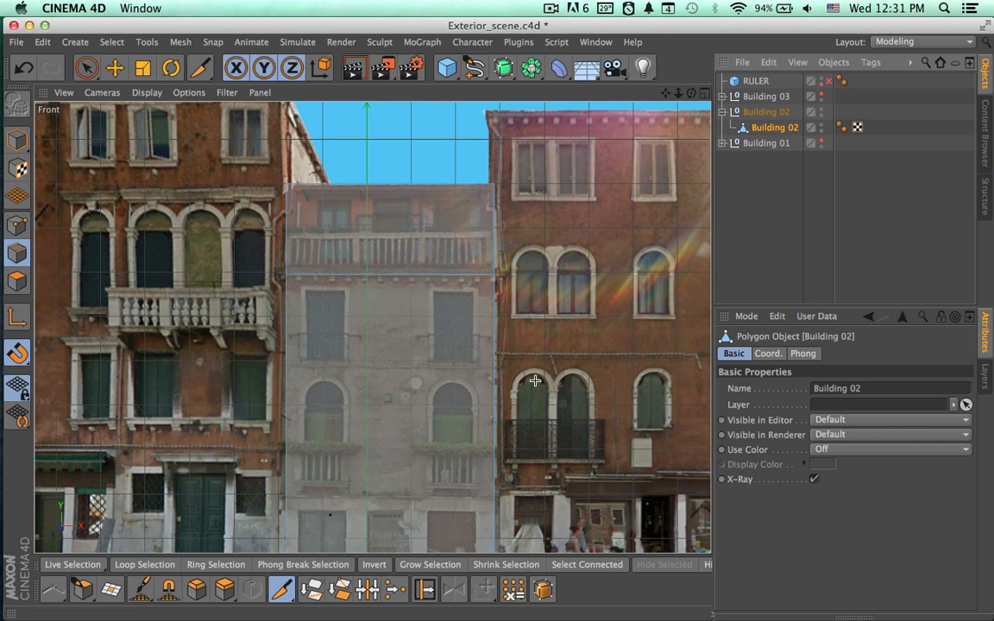
pyautogui.click(282, 590)
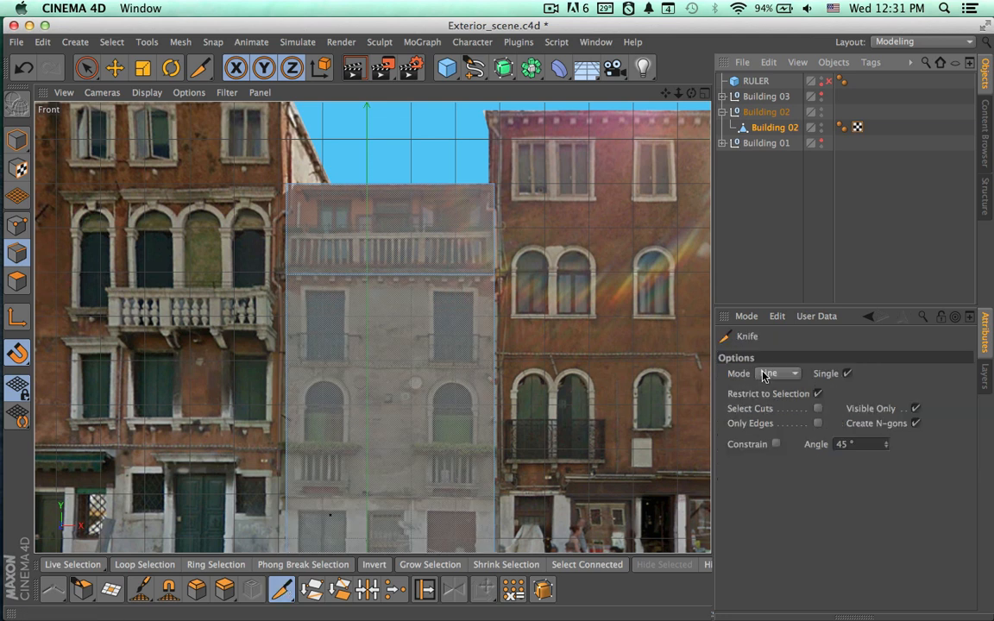
pyautogui.click(763, 377)
pyautogui.click(768, 434)
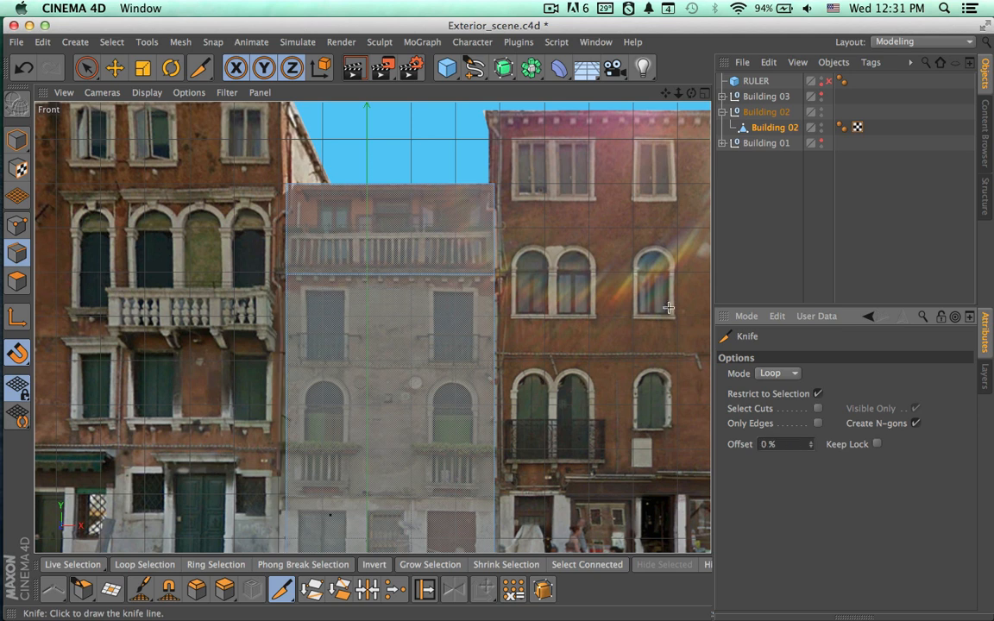
# Make a horizontal loop cut across Building 02 just below the cornice, above the upper rectangular windows.
pyautogui.keyDown('alt'); pyautogui.moveTo(371, 269); pyautogui.dragTo(492, 265, button='right'); pyautogui.keyUp('alt')
pyautogui.keyDown('alt'); pyautogui.moveTo(466, 354); pyautogui.dragTo(464, 296, button='middle'); pyautogui.keyUp('alt')
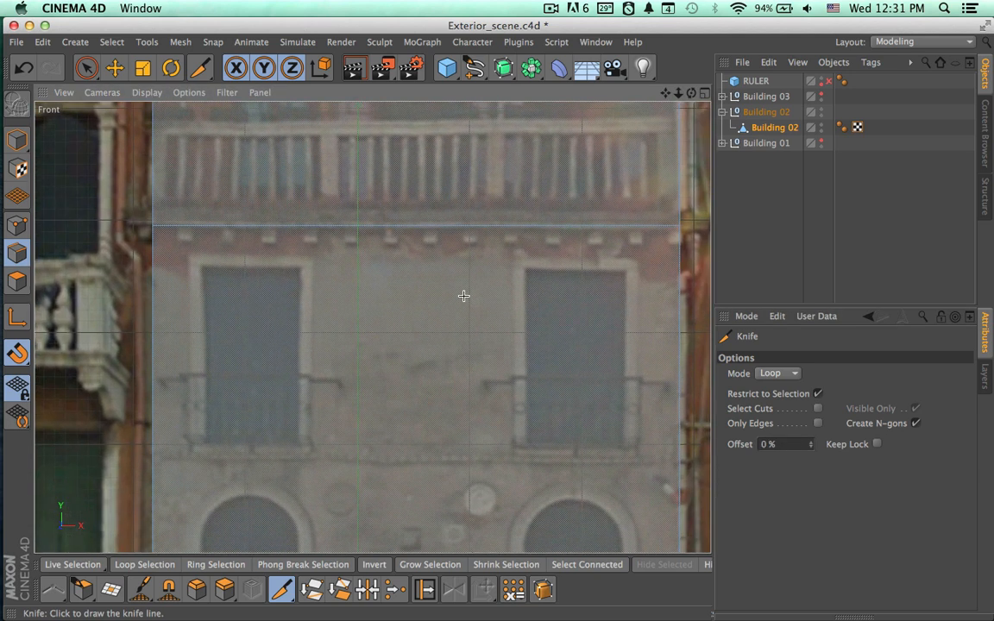
pyautogui.click(150, 252)
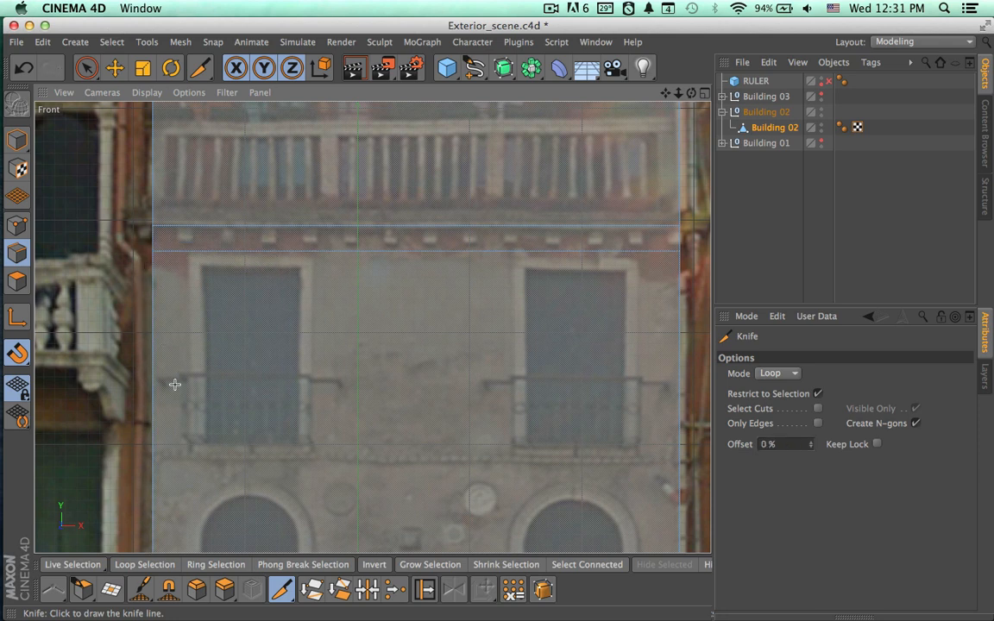
# Make horizontal loop cuts across Building 02 below the upper windows, below the lower balconies, and above the ground-floor doors.
pyautogui.click(156, 458)
pyautogui.scroll(-3, 440, 405)
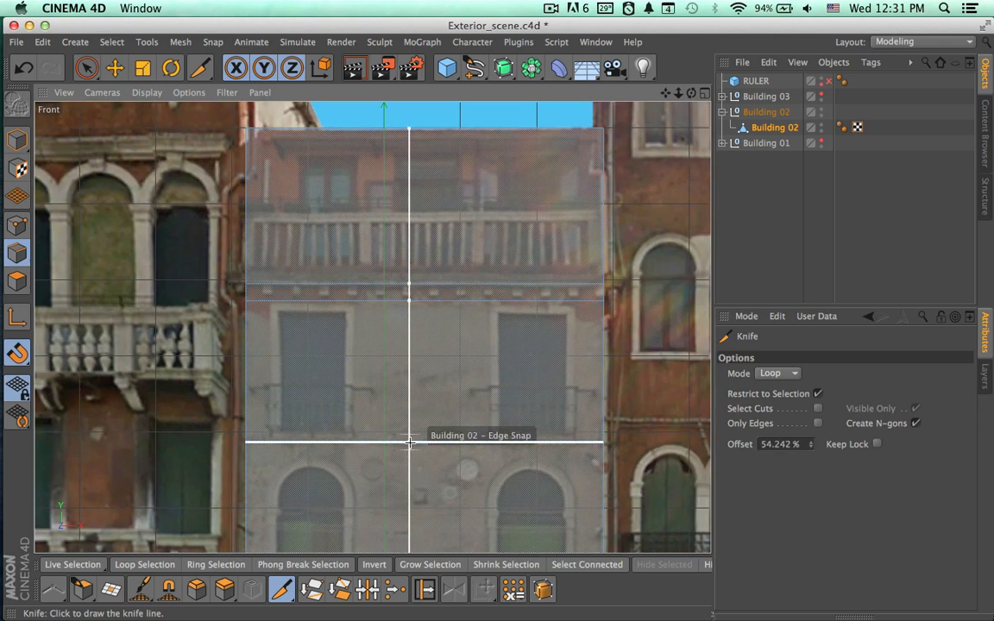
pyautogui.keyDown('alt'); pyautogui.moveTo(406, 432); pyautogui.dragTo(406, 300, button='middle'); pyautogui.keyUp('alt')
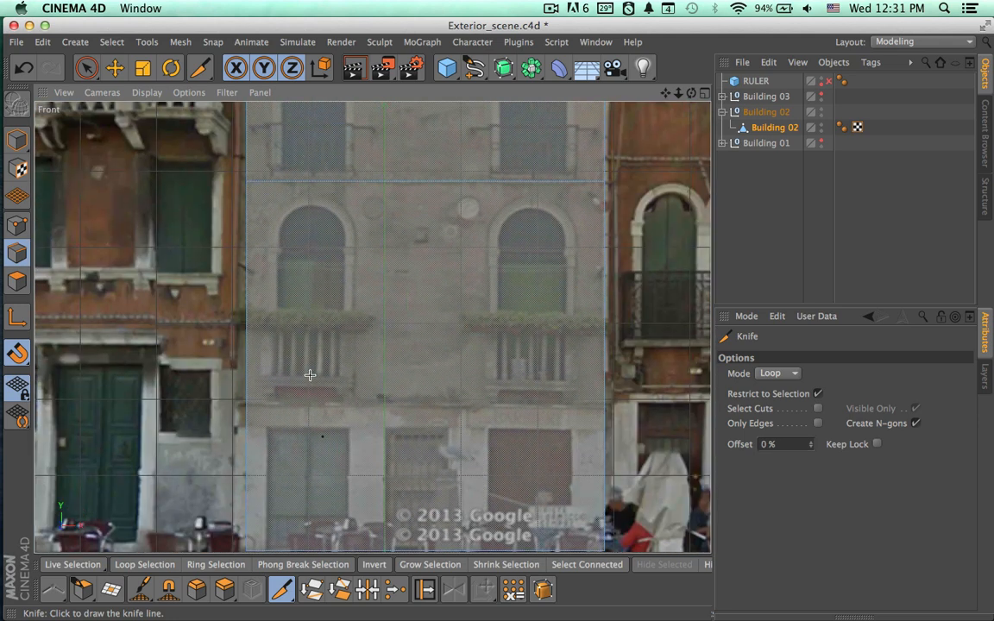
pyautogui.click(245, 385)
pyautogui.keyDown('alt'); pyautogui.moveTo(495, 448); pyautogui.dragTo(494, 340, button='middle'); pyautogui.keyUp('alt')
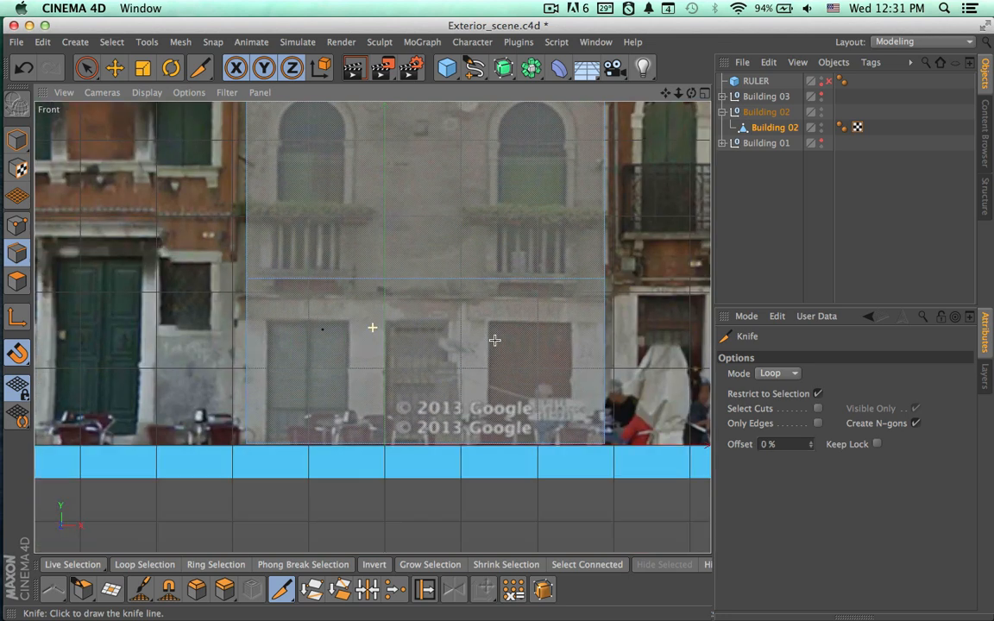
pyautogui.click(249, 317)
pyautogui.keyDown('alt'); pyautogui.moveTo(317, 334); pyautogui.dragTo(337, 472, button='middle'); pyautogui.keyUp('alt')
pyautogui.keyDown('alt'); pyautogui.moveTo(343, 397); pyautogui.dragTo(296, 383, button='right'); pyautogui.keyUp('alt')
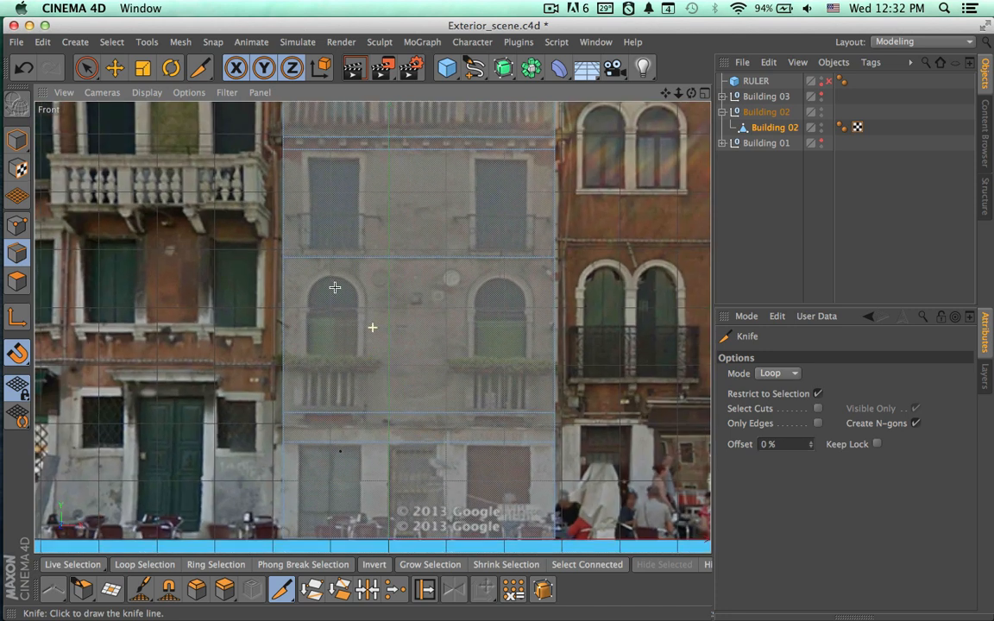
# Make vertical loop cuts on both sides of Building 02's left window column, and undo the extra cut beside the right windows.
pyautogui.keyDown('alt'); pyautogui.moveTo(334, 287); pyautogui.dragTo(342, 333, button='middle'); pyautogui.keyUp('alt')
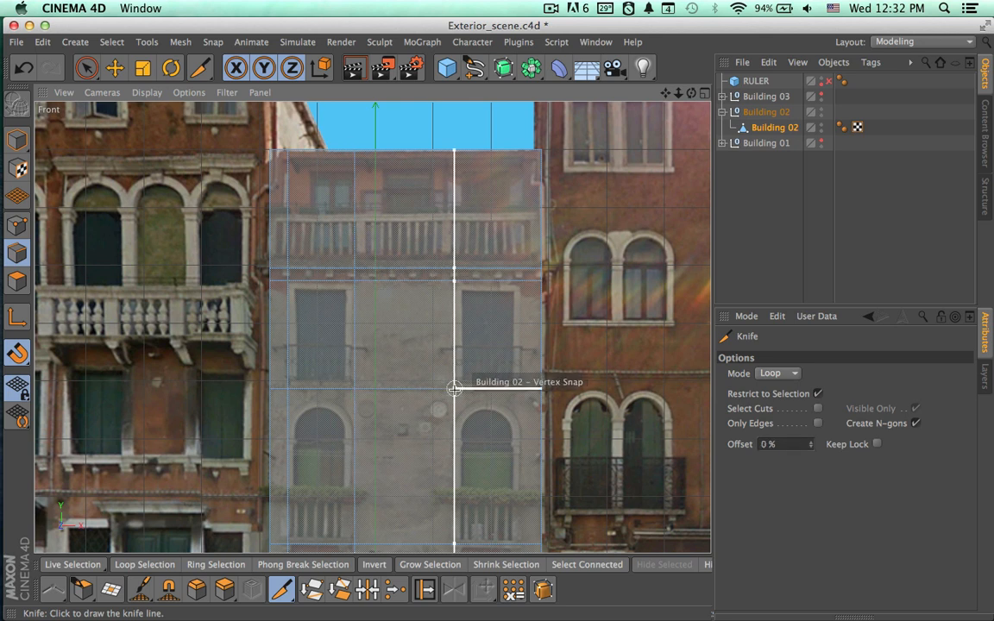
pyautogui.press('super+z')
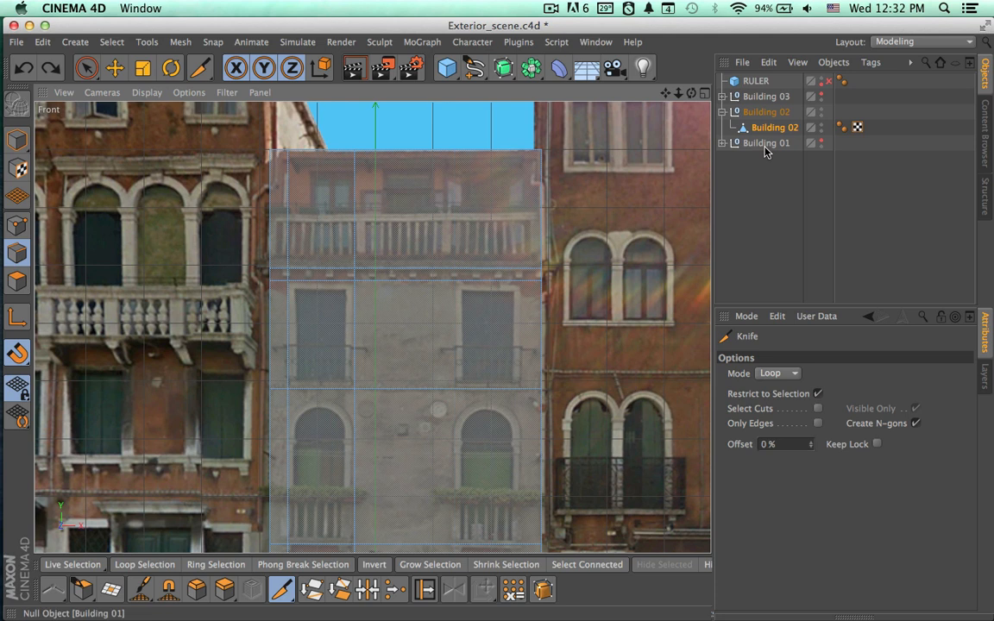
# Enable the RULER cube and select it in Model mode with the Live Selection tool.
pyautogui.click(826, 82)
pyautogui.click(758, 82)
pyautogui.scroll(-10, 389, 206)
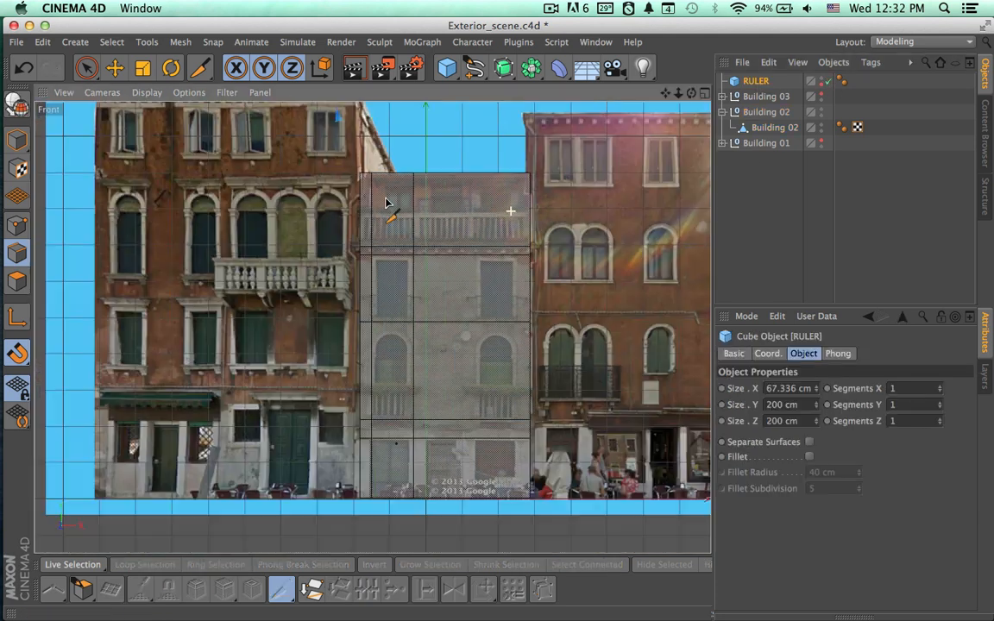
pyautogui.click(17, 138)
pyautogui.click(87, 67)
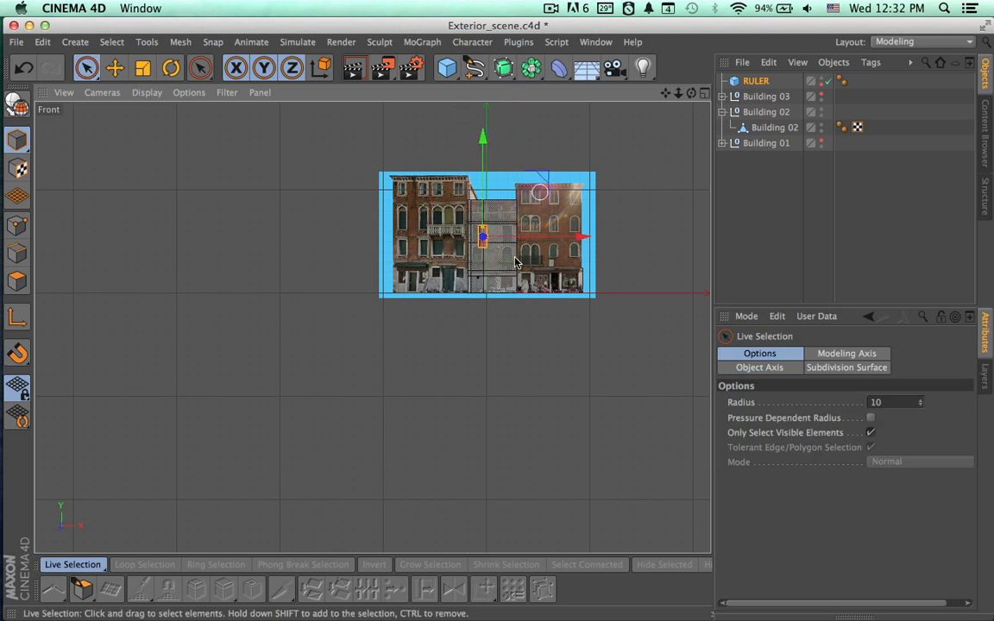
pyautogui.press('s')
pyautogui.keyDown('alt'); pyautogui.moveTo(497, 296); pyautogui.dragTo(381, 284, button='right'); pyautogui.keyUp('alt')
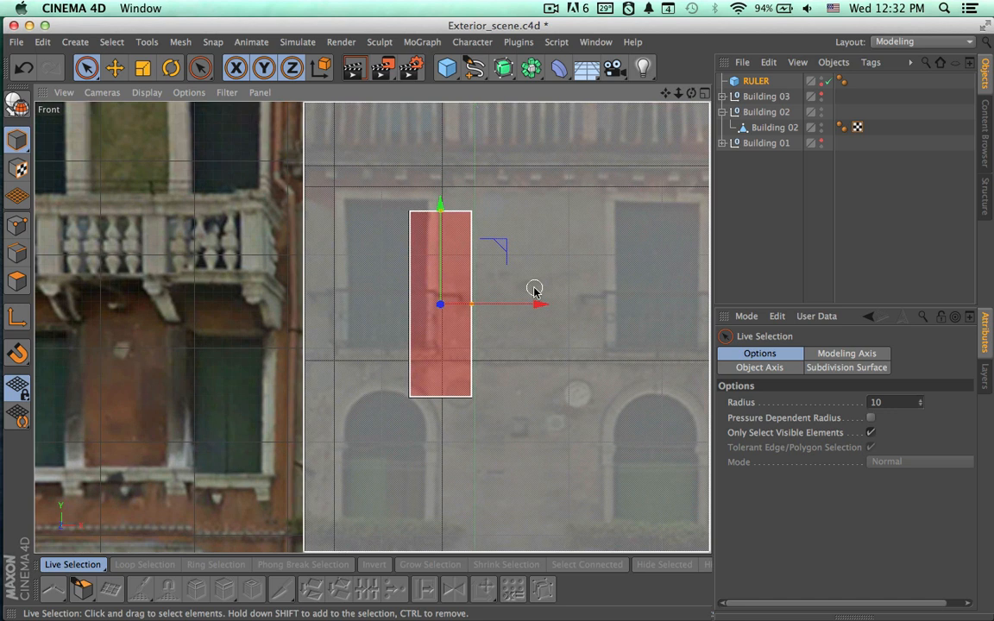
# Fit the RULER cube's width to the cuts around the left window column, and move it about 283 cm along X onto the right window column.
pyautogui.moveTo(532, 304); pyautogui.dragTo(459, 300)
pyautogui.moveTo(397, 308); pyautogui.dragTo(488, 307)
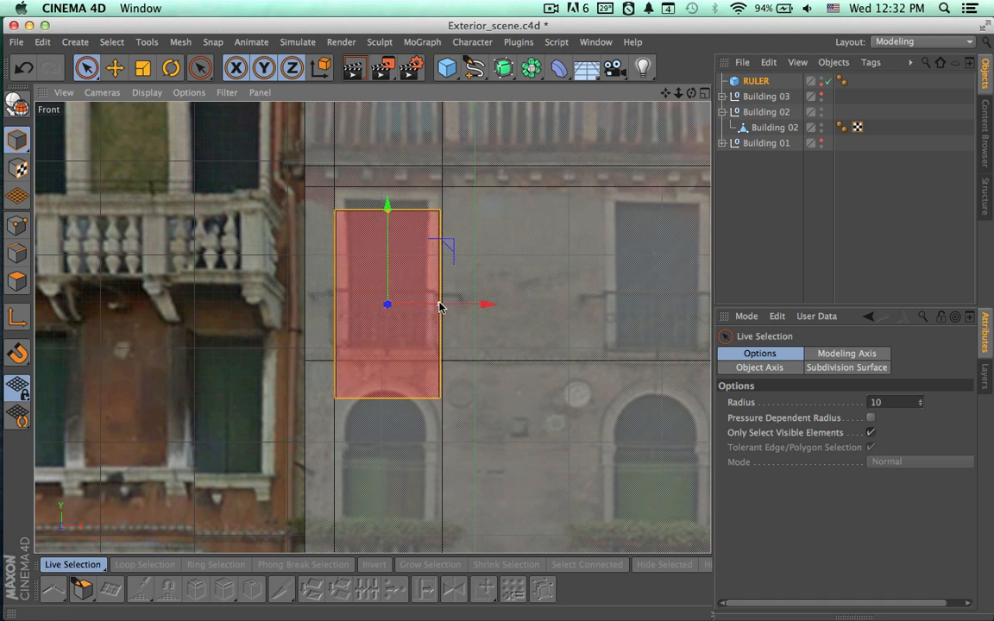
pyautogui.moveTo(452, 306); pyautogui.dragTo(454, 307)
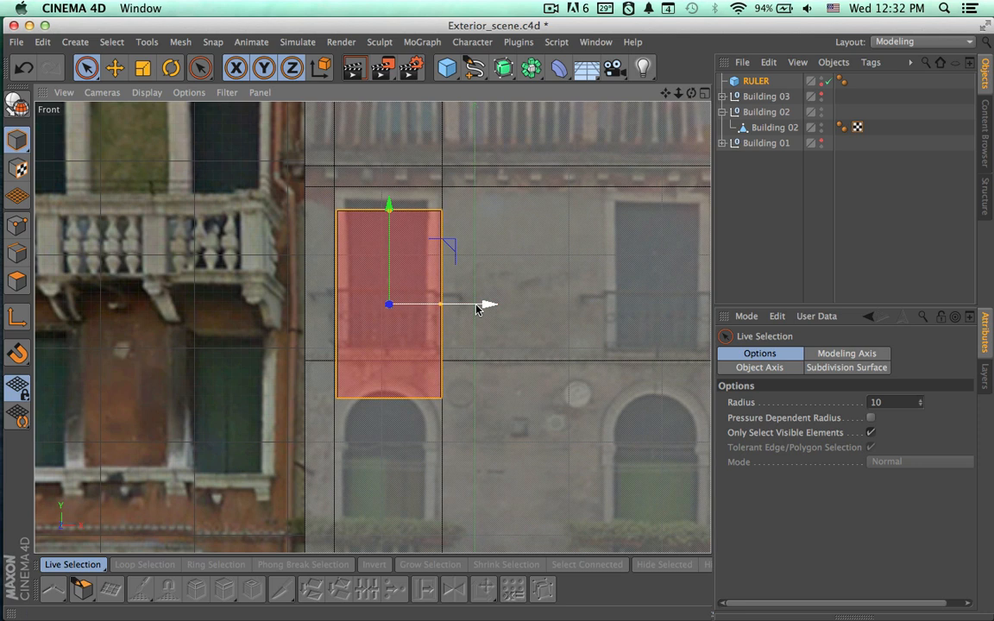
pyautogui.moveTo(483, 304); pyautogui.dragTo(706, 321)
pyautogui.scroll(-3, 532, 362)
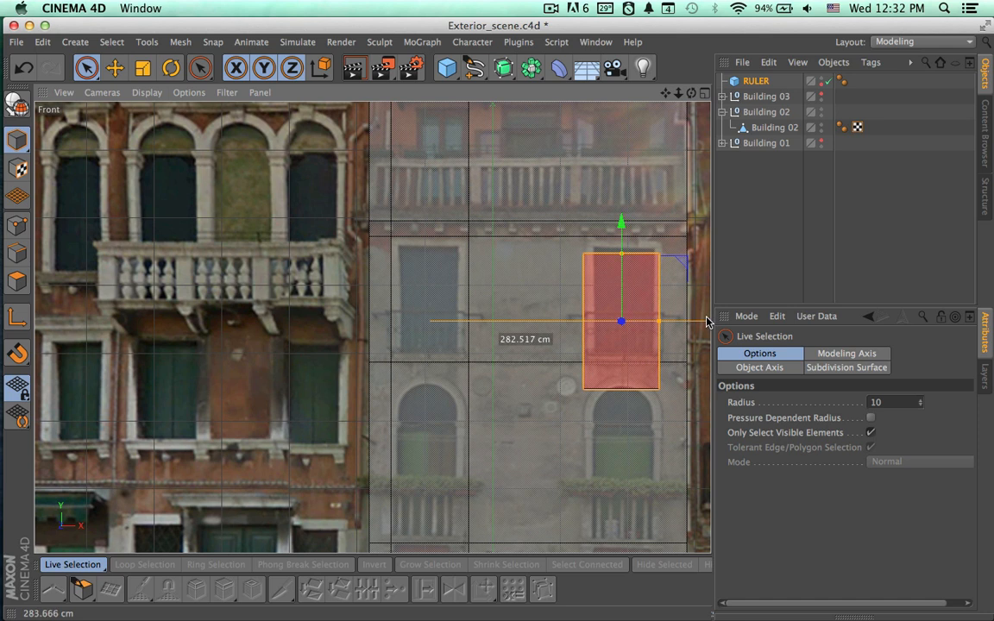
# Make vertical loop cuts in Building 02 along both sides of the RULER cube with the Knife in edge mode, and disable the ruler.
pyautogui.click(765, 129)
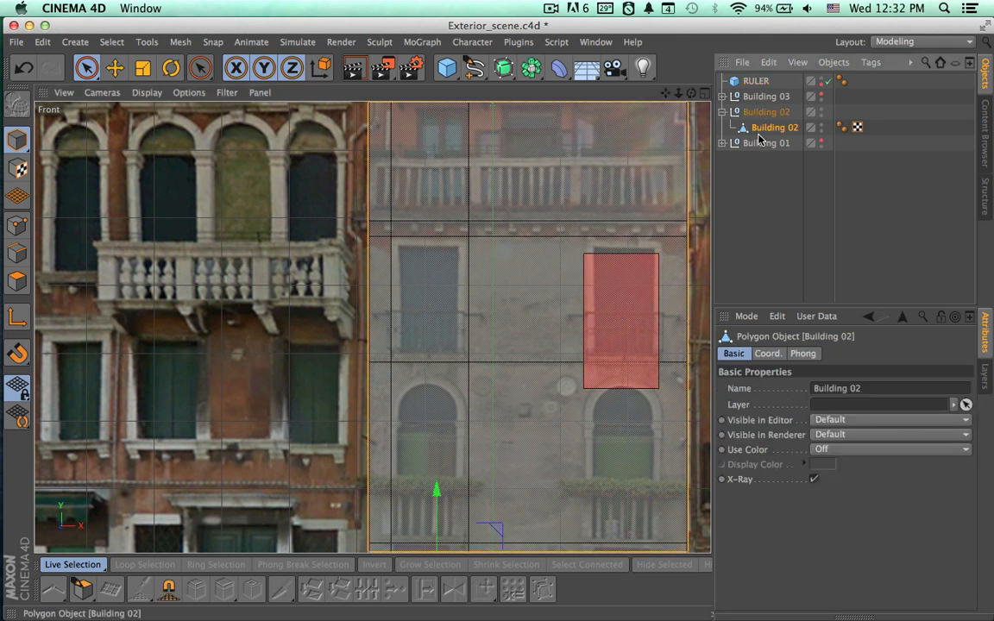
pyautogui.press('k')
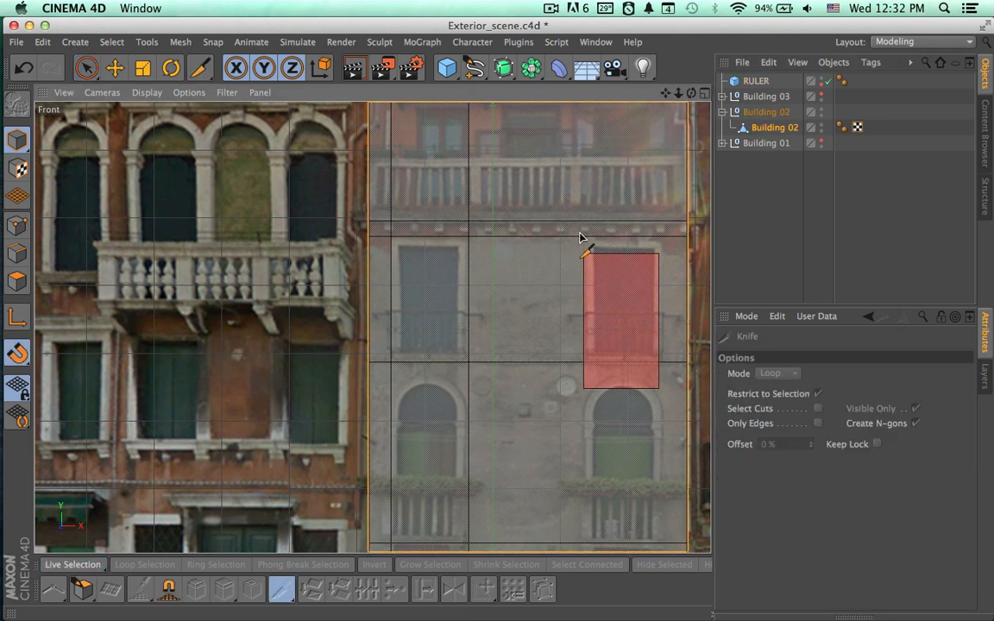
pyautogui.click(762, 129)
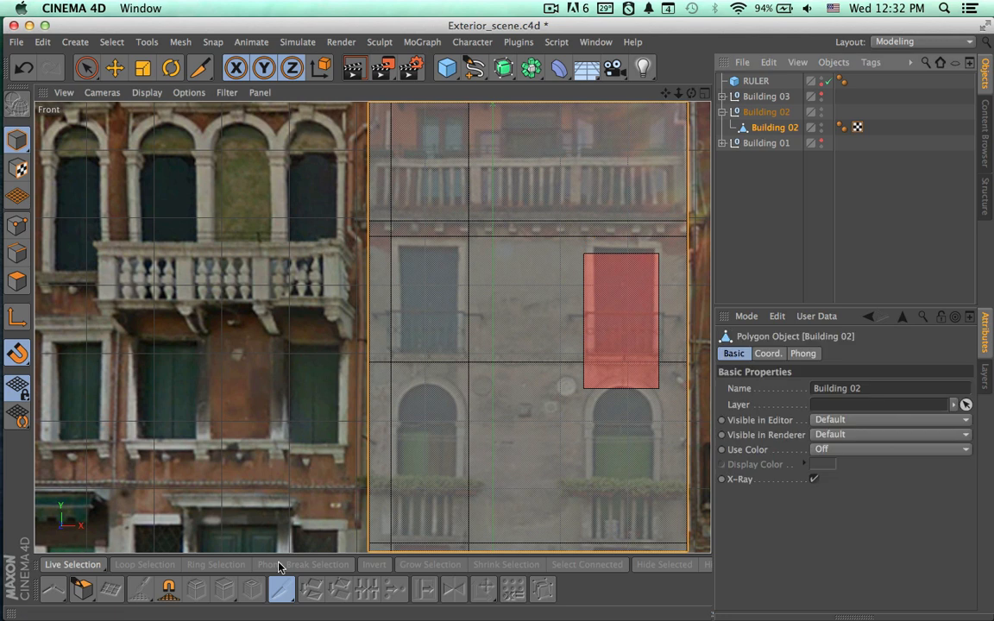
pyautogui.click(19, 254)
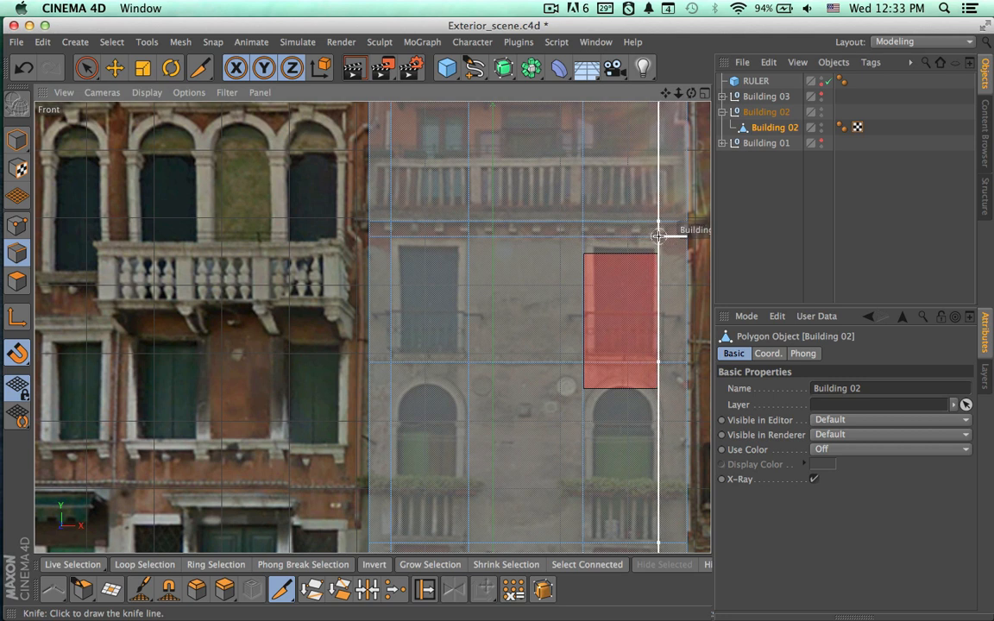
pyautogui.scroll(-3, 652, 370)
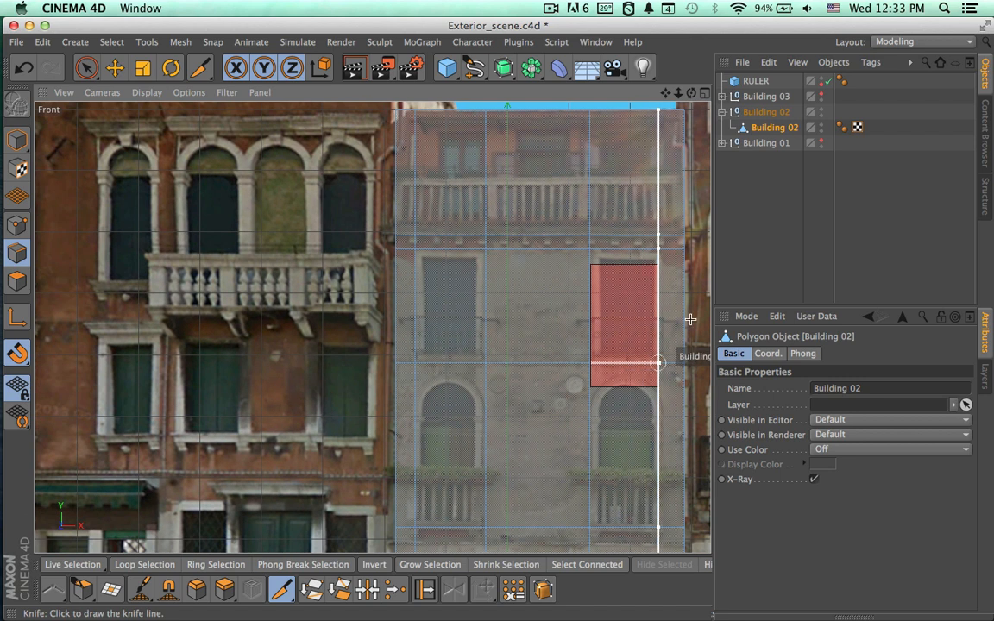
pyautogui.click(829, 81)
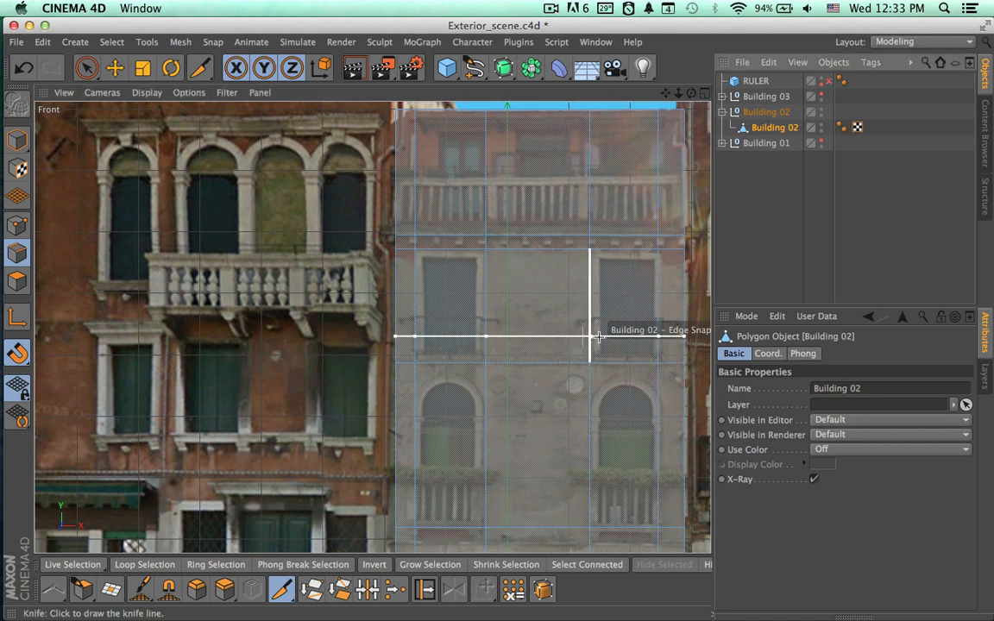
# Make a horizontal loop cut just above the arched windows, and undo the vertical cut through the left window column.
pyautogui.keyDown('alt'); pyautogui.moveTo(628, 398); pyautogui.dragTo(544, 349, button='middle'); pyautogui.keyUp('alt')
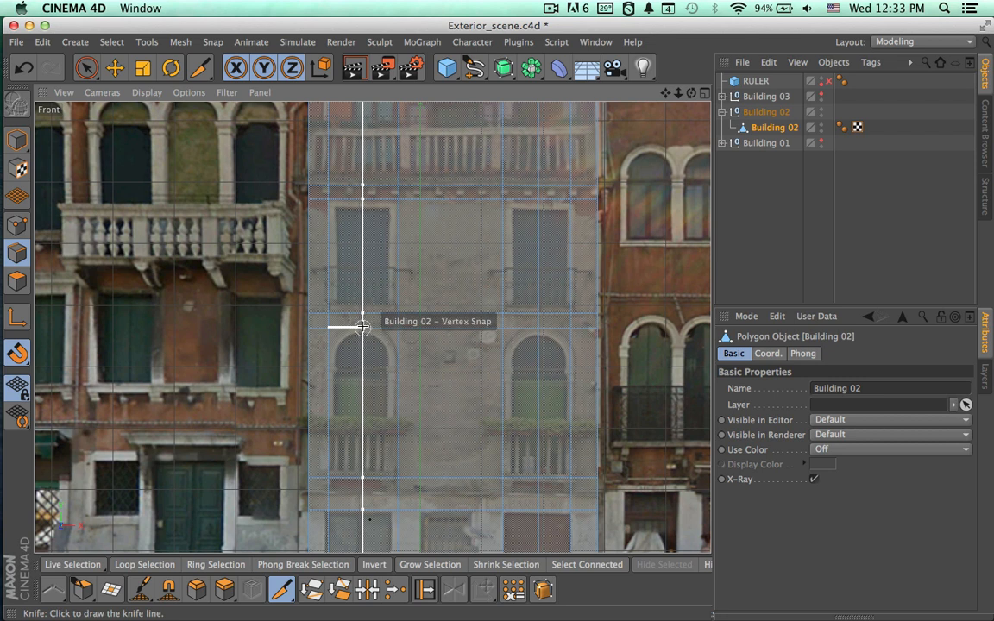
pyautogui.press('super+z')
pyautogui.press('super+z')
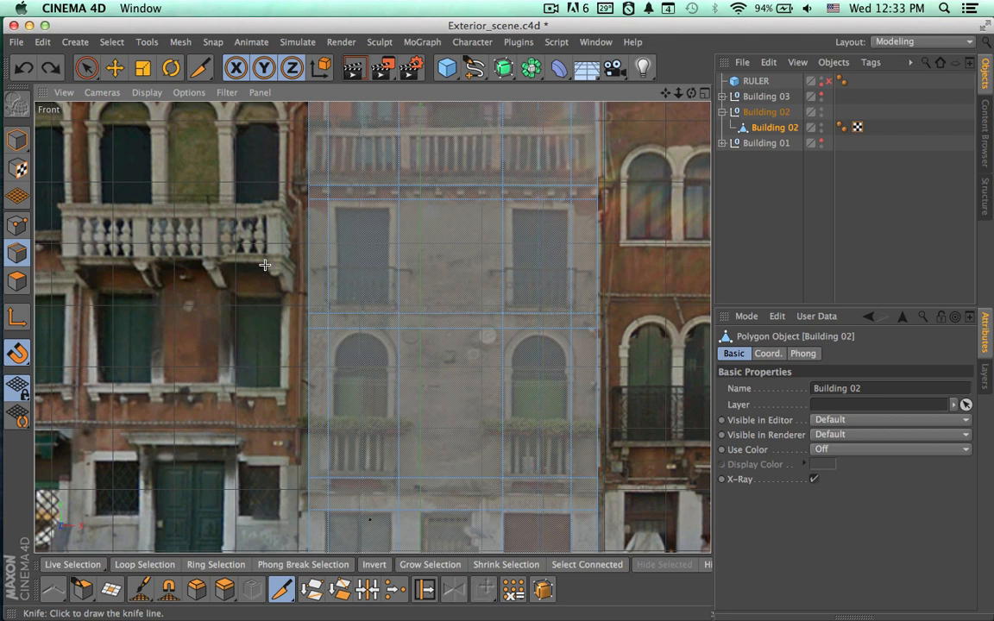
# Ring-select the horizontal edges spanning the left and right window columns, and check the selection in the Perspective view.
pyautogui.press('v')
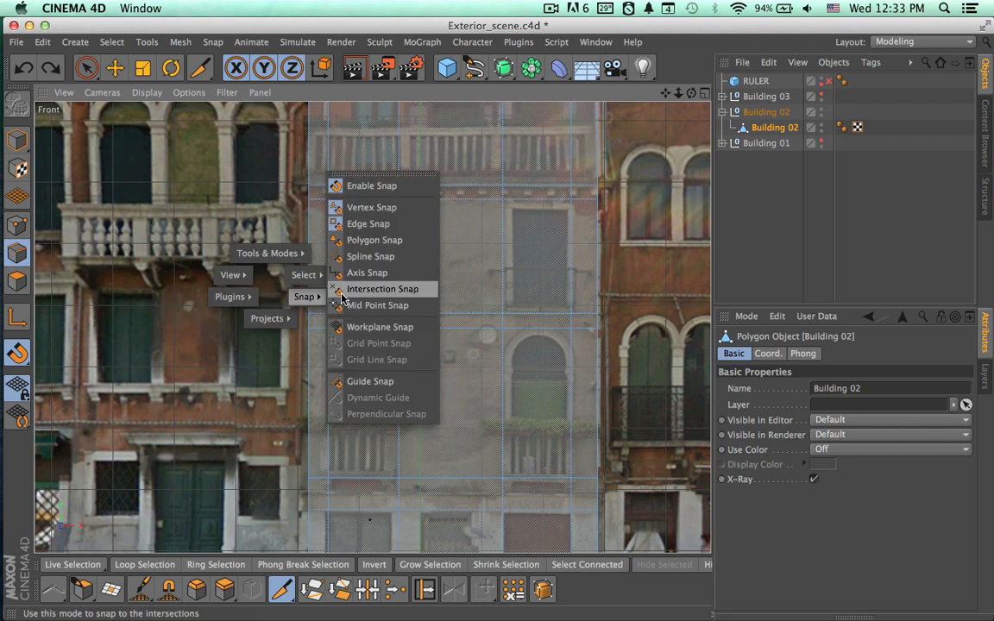
pyautogui.moveTo(306, 275)
pyautogui.click(378, 313)
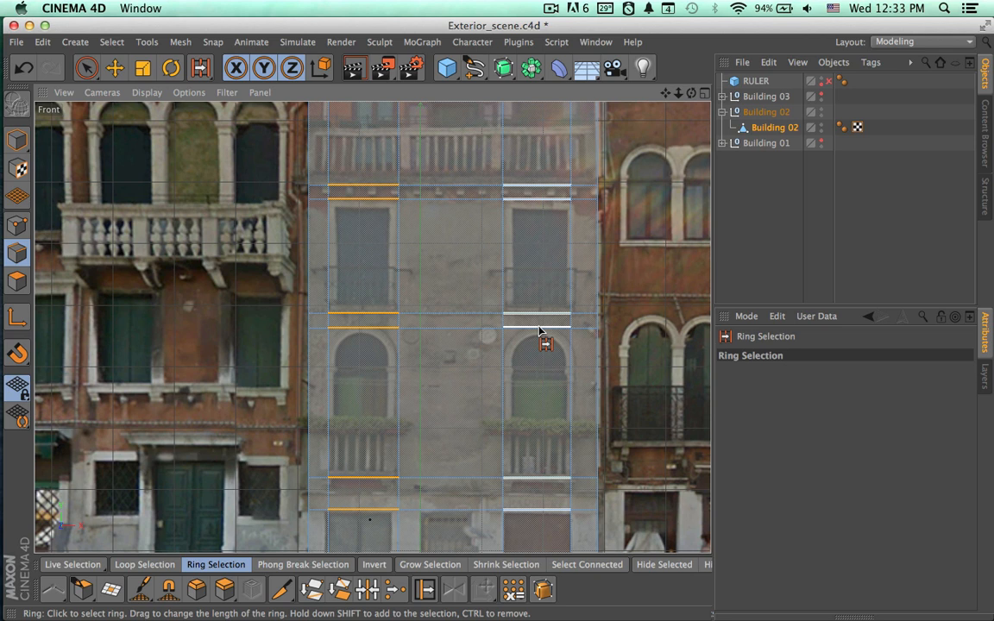
pyautogui.click(705, 93)
pyautogui.moveTo(319, 192)
pyautogui.keyDown('alt'); pyautogui.mouseDown()
pyautogui.moveTo(269, 295)
pyautogui.moveTo(285, 229)
pyautogui.moveTo(288, 295)
pyautogui.moveTo(256, 295)
pyautogui.moveTo(240, 274)
pyautogui.moveTo(311, 211)
pyautogui.mouseUp(); pyautogui.keyUp('alt')
pyautogui.click(703, 328)
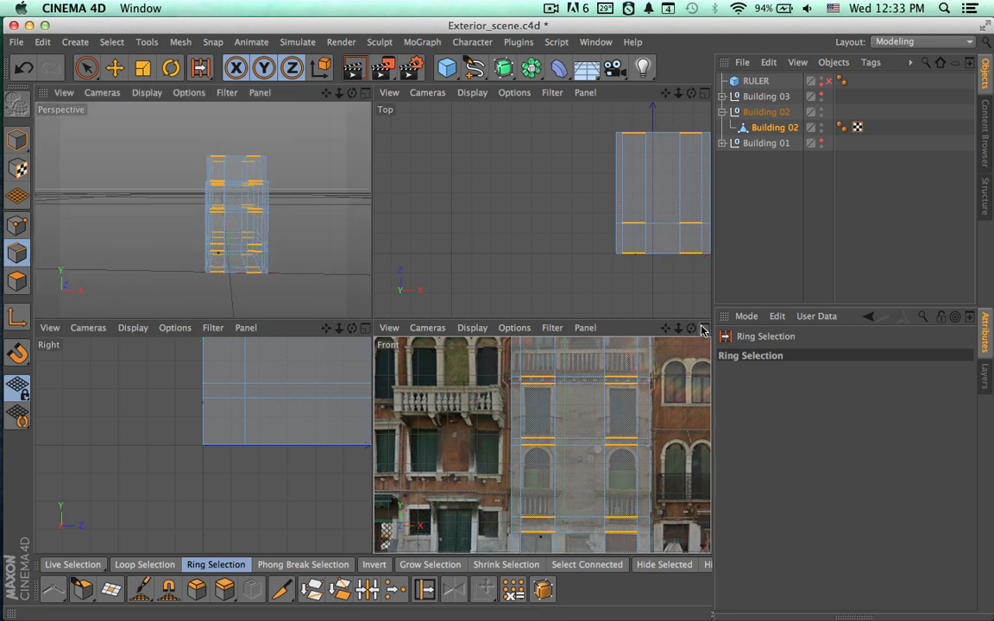
# Apply an Edge Cut with 50% offset and subdivision 1 to split both window columns down their centres.
pyautogui.keyDown('alt'); pyautogui.moveTo(611, 328); pyautogui.dragTo(595, 418, button='middle'); pyautogui.keyUp('alt')
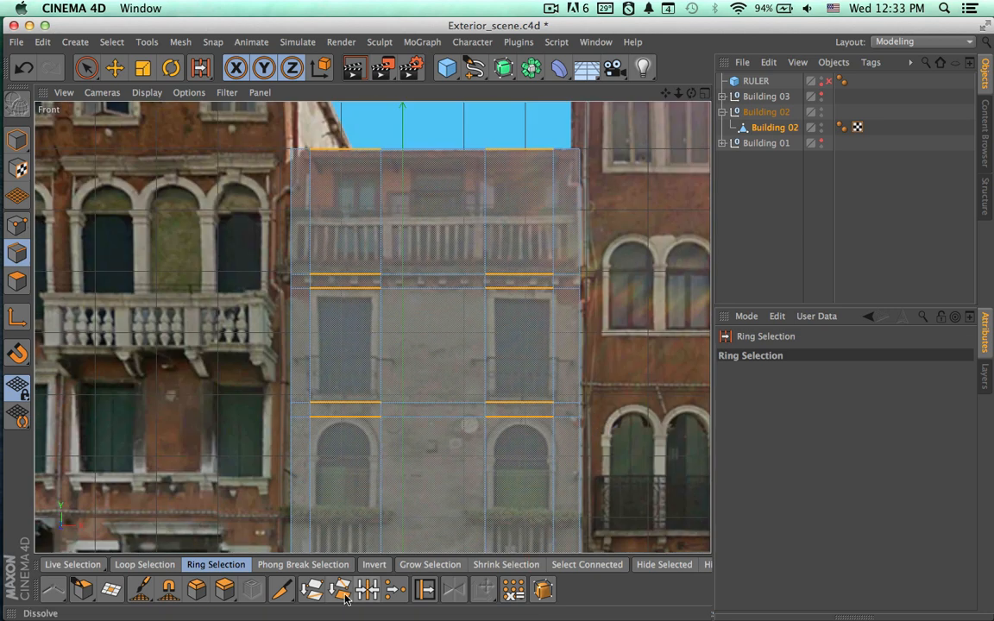
pyautogui.click(286, 598)
pyautogui.click(340, 608)
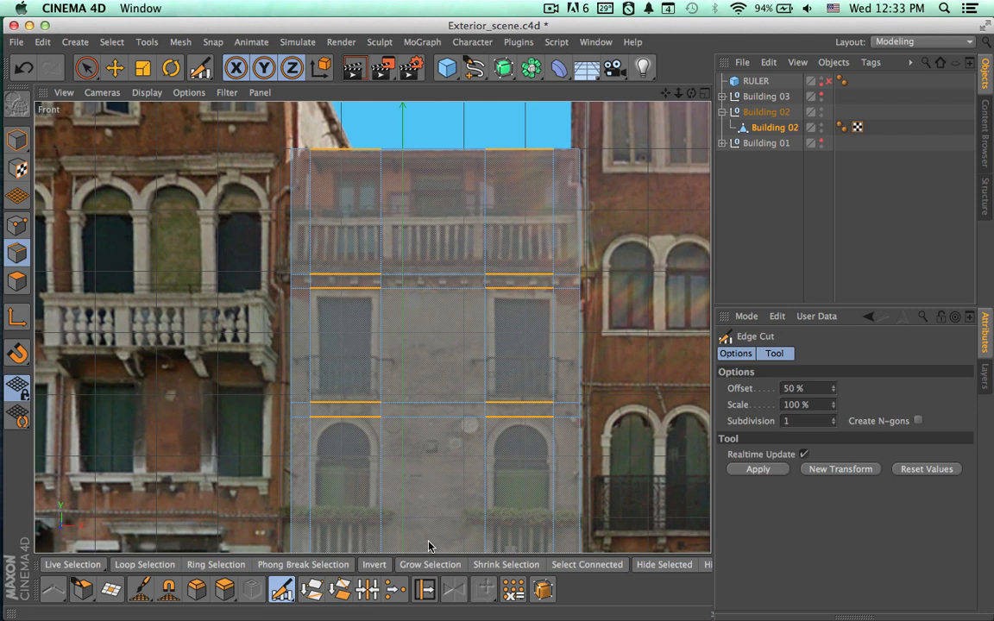
pyautogui.click(763, 470)
# Try a vertical Knife loop cut between the window columns, undo it, and restore the centre cuts of both window columns.
pyautogui.keyDown('alt'); pyautogui.moveTo(510, 466); pyautogui.dragTo(466, 397, button='middle'); pyautogui.keyUp('alt')
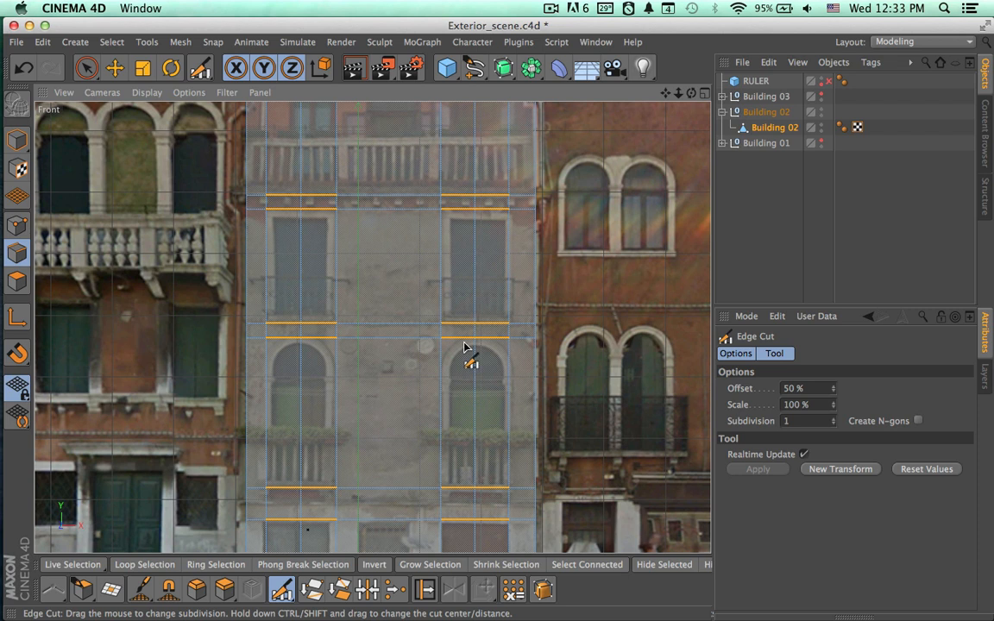
pyautogui.keyDown('alt'); pyautogui.moveTo(495, 310); pyautogui.dragTo(479, 307, button='right'); pyautogui.keyUp('alt')
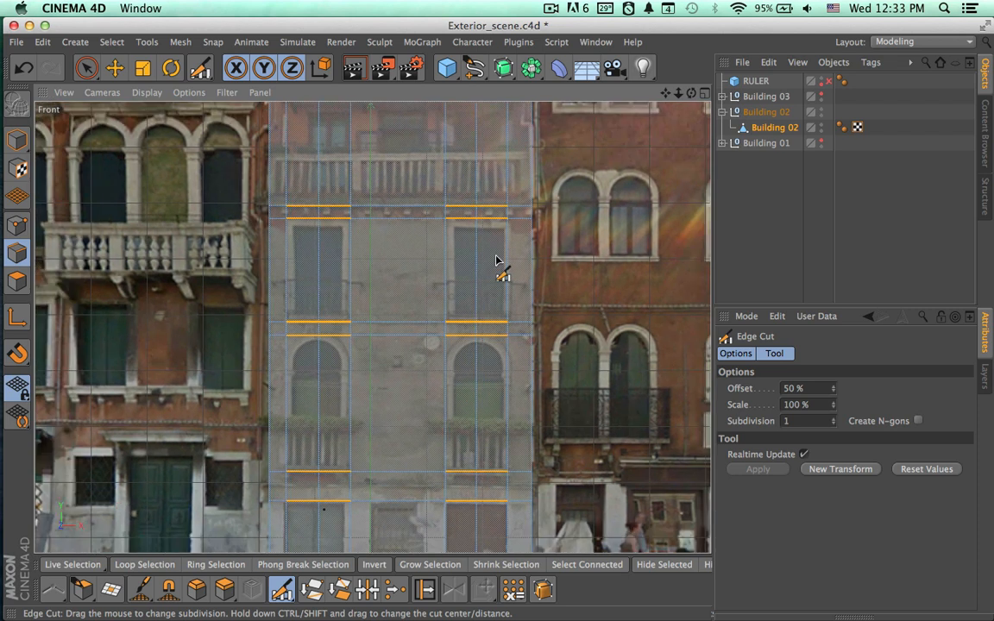
pyautogui.keyDown('alt'); pyautogui.moveTo(497, 256); pyautogui.dragTo(491, 320, button='middle'); pyautogui.keyUp('alt')
pyautogui.keyDown('alt'); pyautogui.moveTo(513, 275); pyautogui.dragTo(507, 331, button='middle'); pyautogui.keyUp('alt')
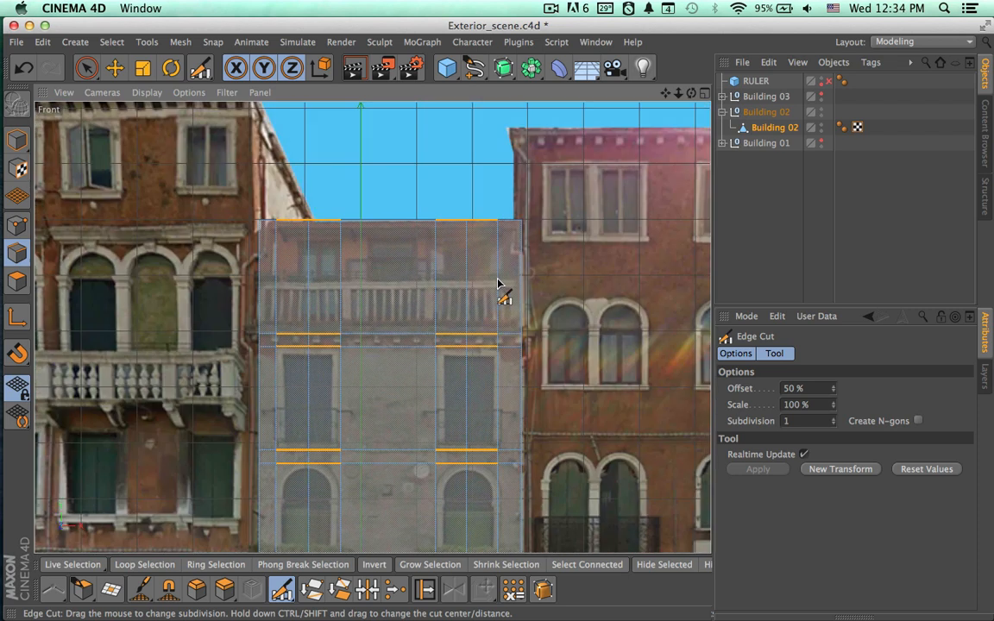
pyautogui.keyDown('alt'); pyautogui.moveTo(369, 292); pyautogui.dragTo(419, 290, button='right'); pyautogui.keyUp('alt')
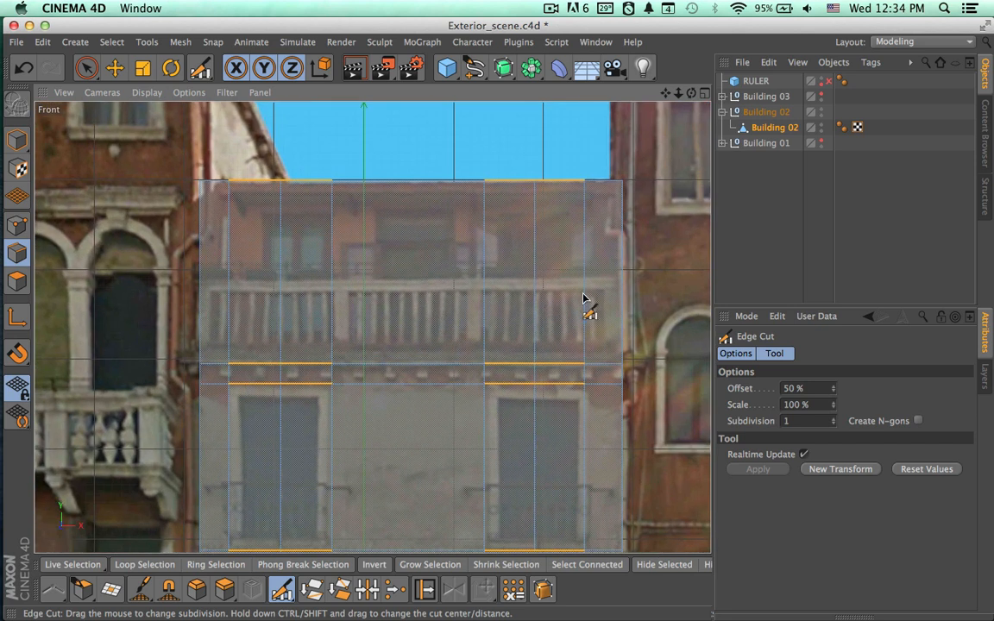
pyautogui.press('k')
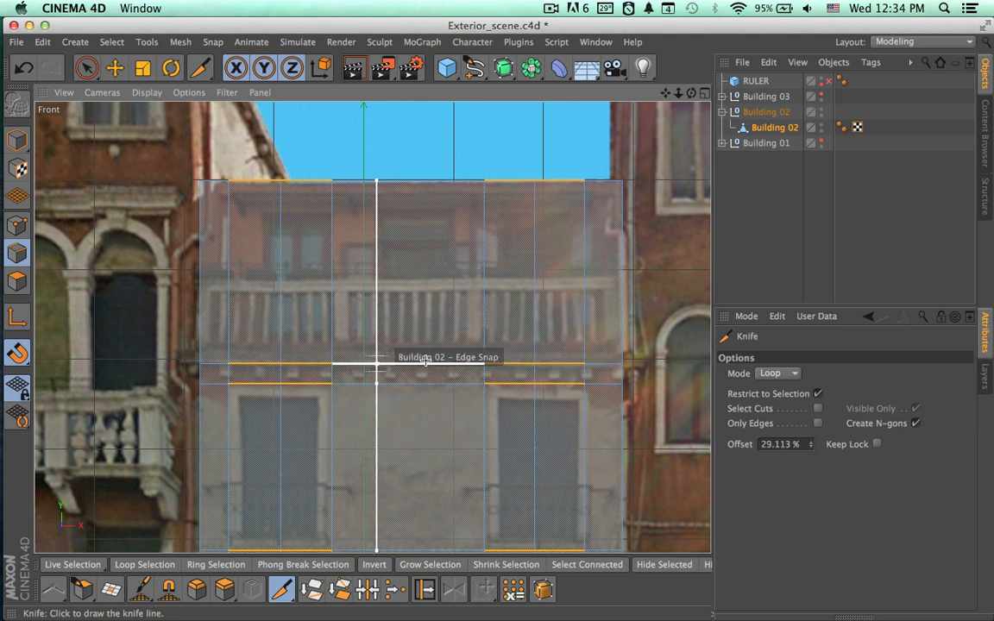
pyautogui.press('super+z')
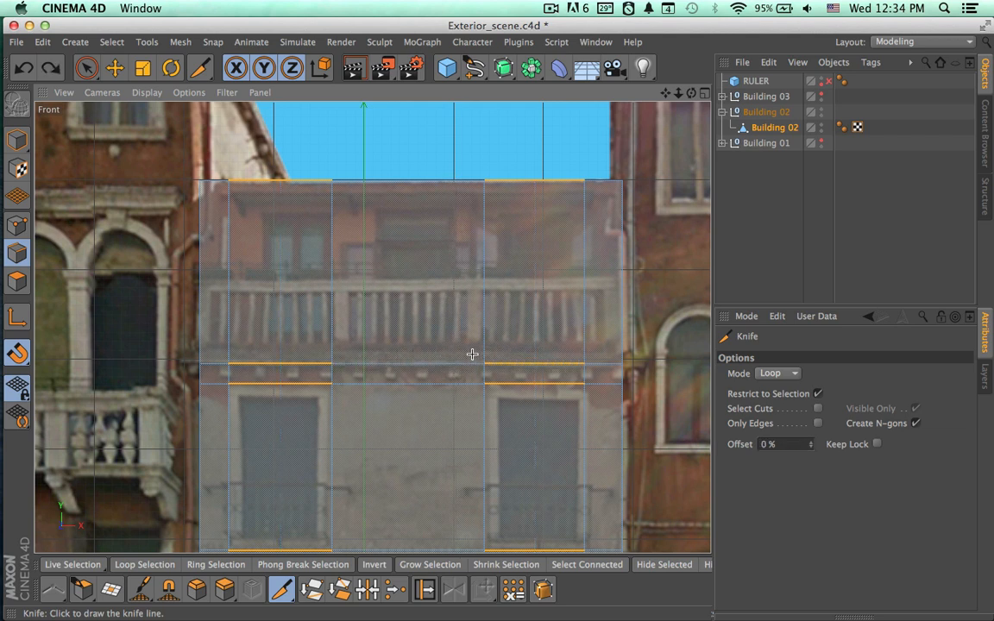
pyautogui.scroll(-3, 472, 354)
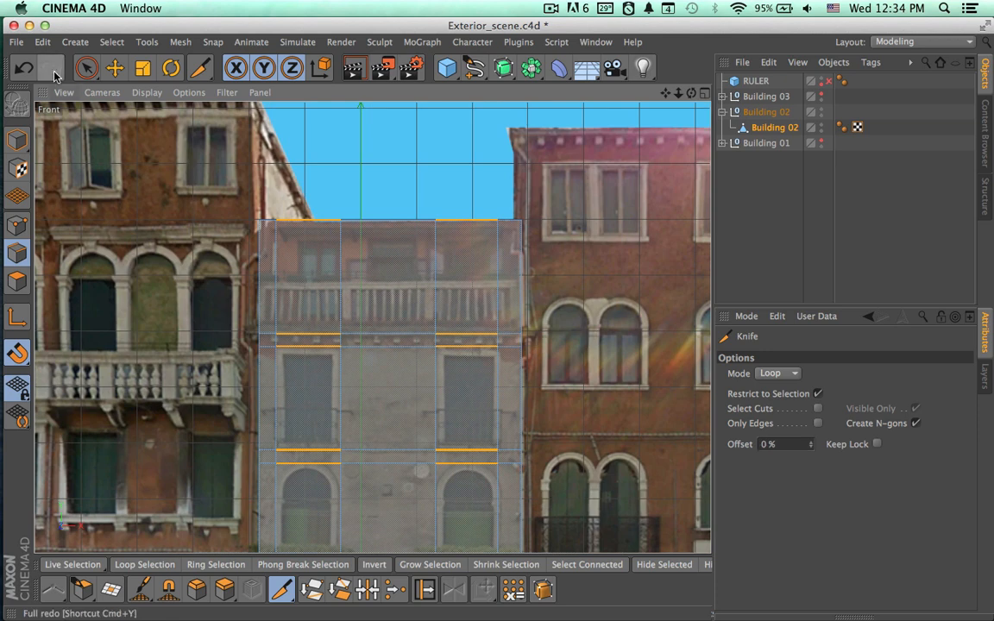
pyautogui.scroll(4, 352, 232)
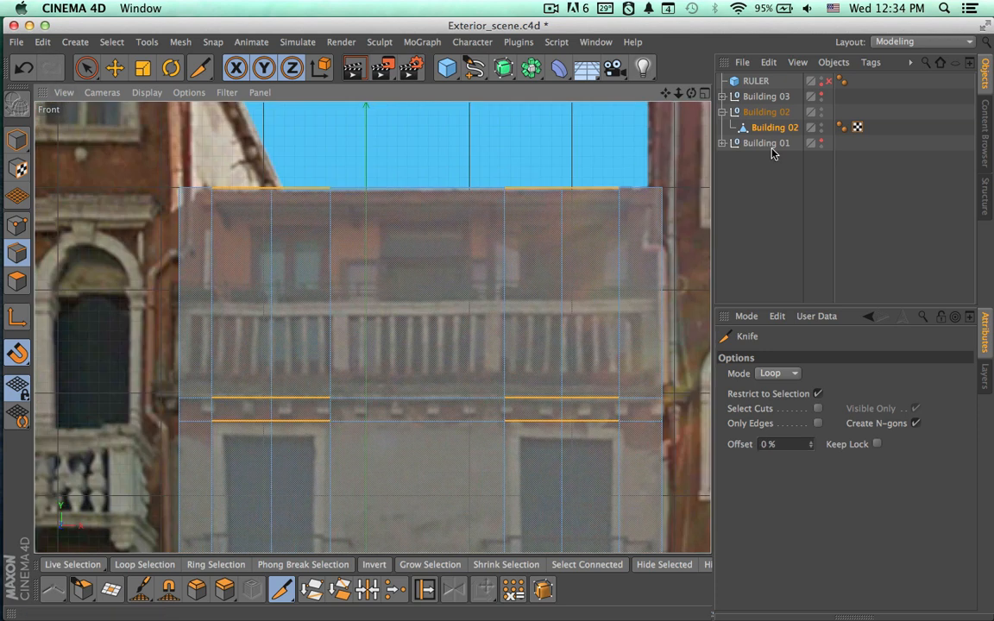
# Turn off Restrict to Selection for the Knife and make two vertical loop cuts between the window columns, framing the central top-storey opening.
pyautogui.click(768, 129)
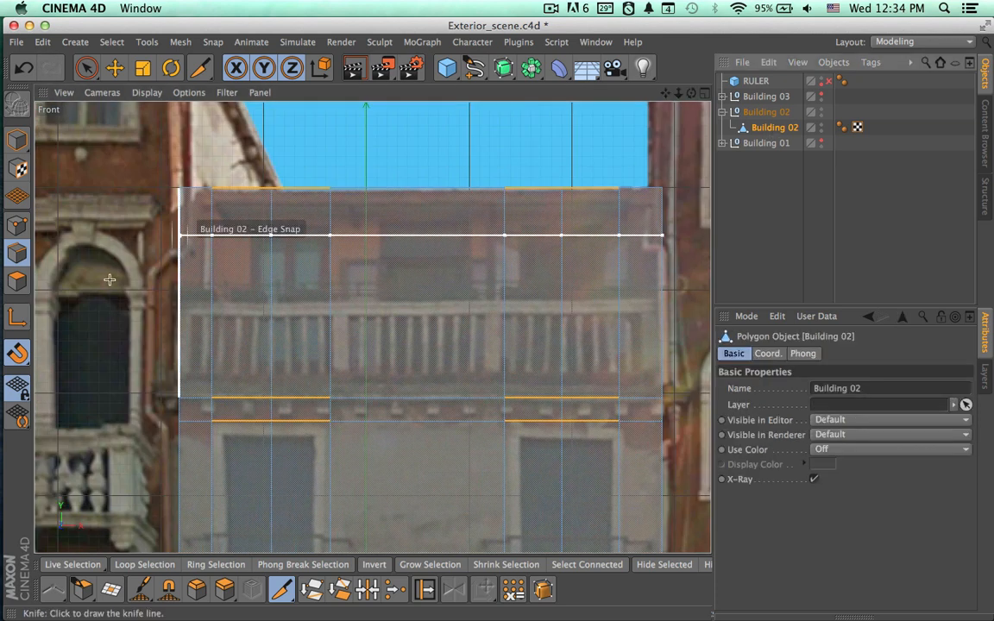
pyautogui.click(21, 256)
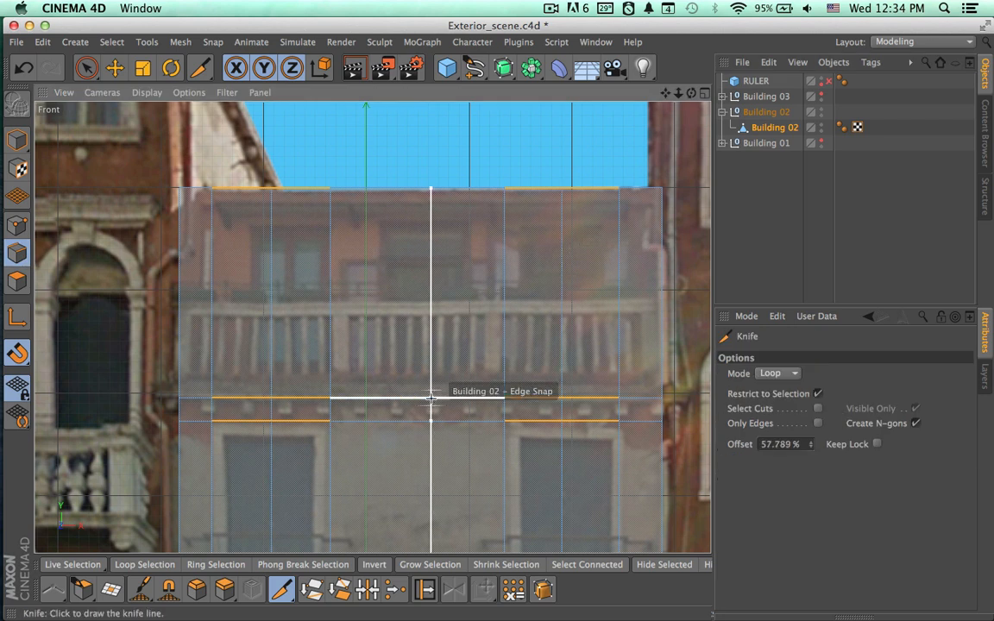
pyautogui.click(817, 394)
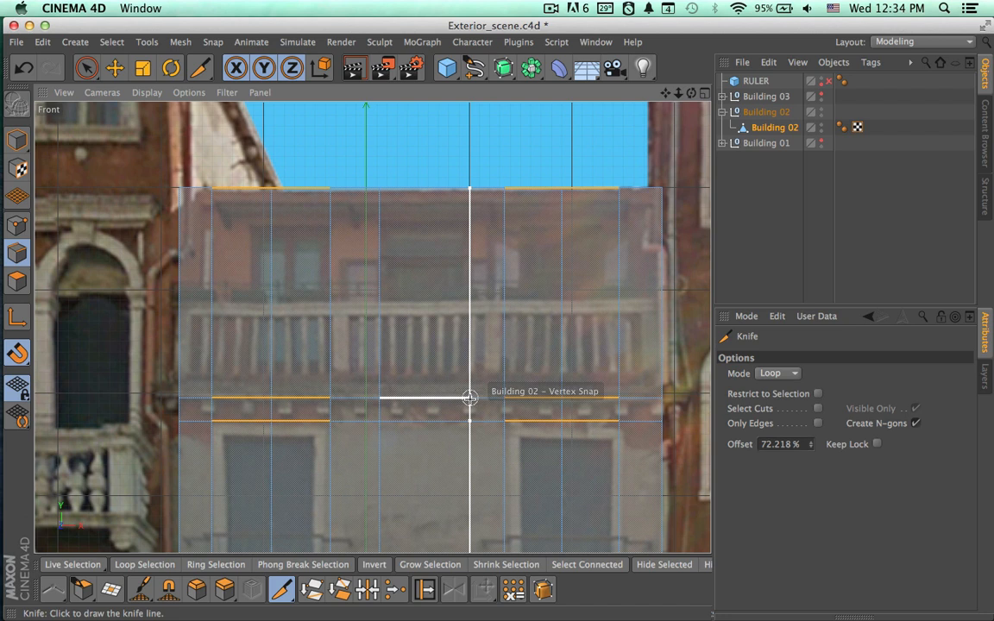
pyautogui.moveTo(453, 397)
pyautogui.keyDown('alt'); pyautogui.mouseDown(button='middle')
pyautogui.moveTo(426, 396)
pyautogui.moveTo(459, 403)
pyautogui.mouseUp(button='middle'); pyautogui.keyUp('alt')
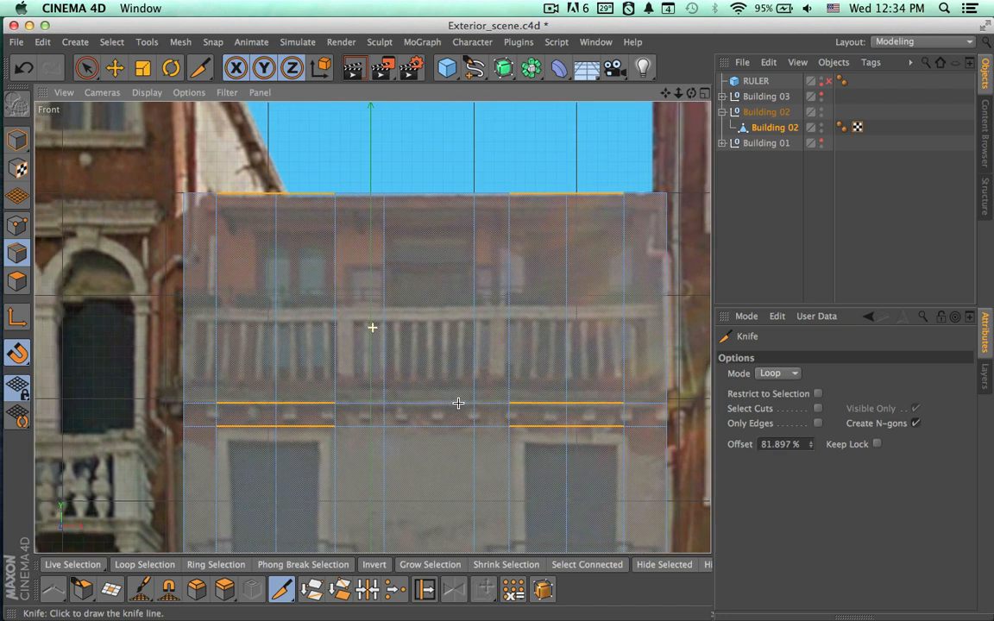
pyautogui.keyDown('alt'); pyautogui.moveTo(493, 403); pyautogui.dragTo(455, 403, button='right'); pyautogui.keyUp('alt')
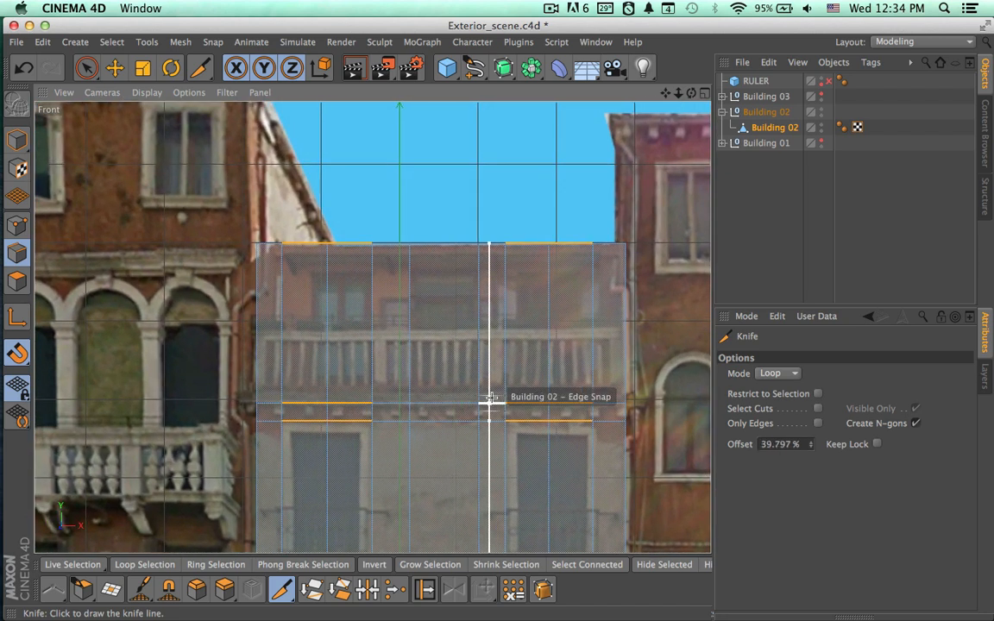
pyautogui.keyDown('alt'); pyautogui.moveTo(492, 398); pyautogui.dragTo(469, 384, button='middle'); pyautogui.keyUp('alt')
pyautogui.keyDown('alt'); pyautogui.moveTo(496, 397); pyautogui.dragTo(429, 390, button='right'); pyautogui.keyUp('alt')
pyautogui.moveTo(491, 428)
pyautogui.keyDown('alt'); pyautogui.mouseDown(button='right')
pyautogui.moveTo(462, 423)
pyautogui.moveTo(508, 421)
pyautogui.moveTo(492, 416)
pyautogui.mouseUp(button='right'); pyautogui.keyUp('alt')
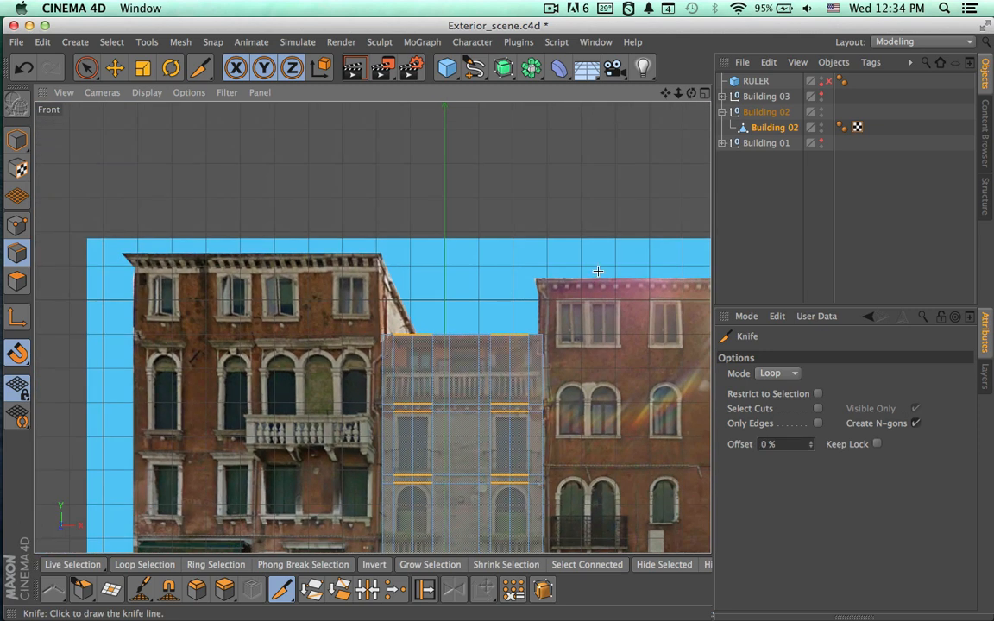
# Deselect Building 02 and examine its cuts and set-back top storey from several angles in the Perspective view.
pyautogui.click(703, 95)
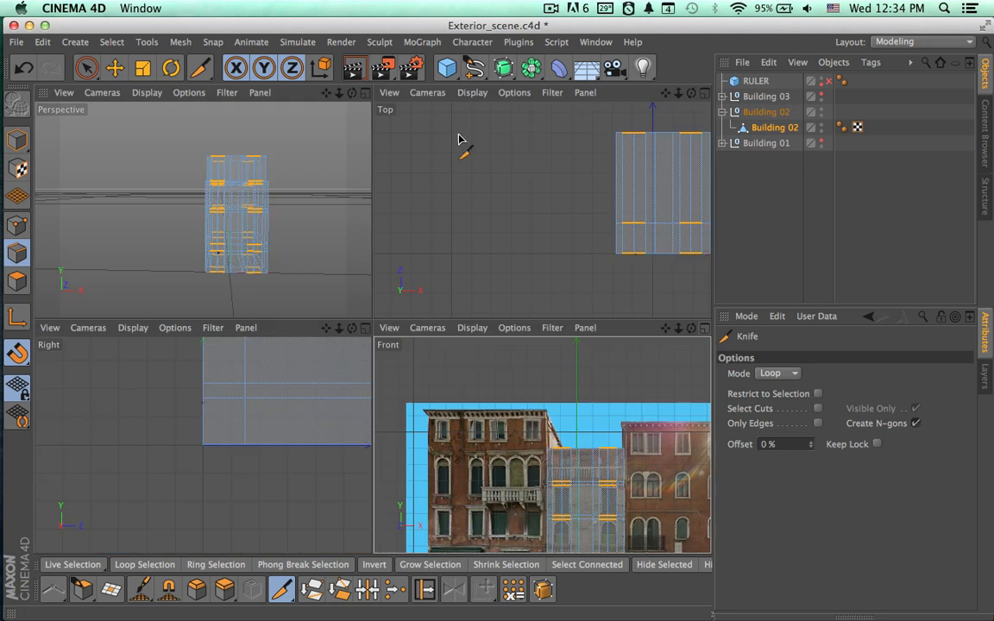
pyautogui.click(365, 93)
pyautogui.keyDown('alt'); pyautogui.moveTo(458, 226); pyautogui.dragTo(347, 295); pyautogui.keyUp('alt')
pyautogui.press('space')
pyautogui.click(774, 258)
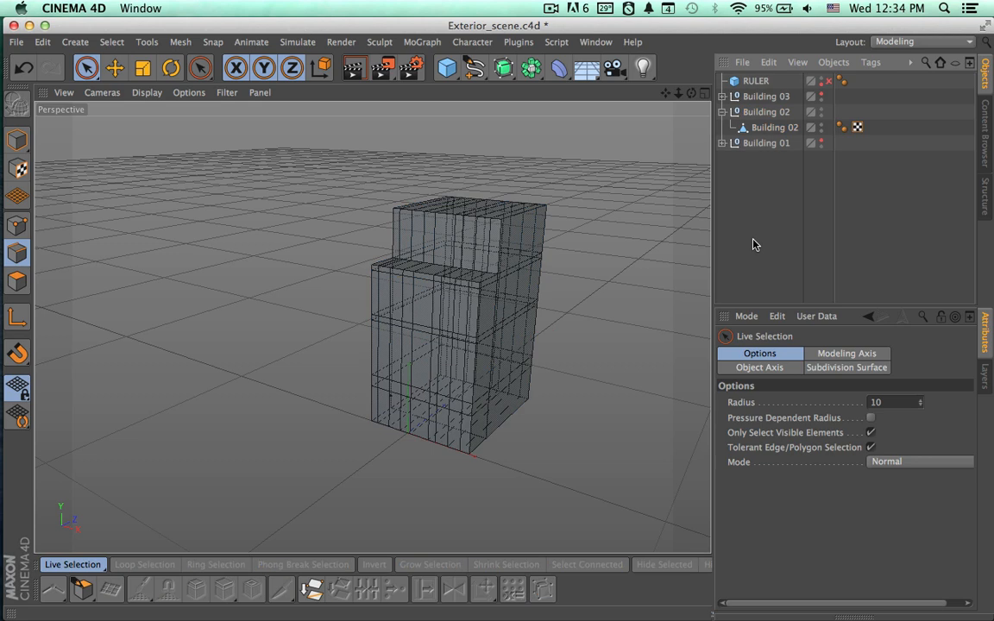
pyautogui.keyDown('alt'); pyautogui.moveTo(656, 310); pyautogui.dragTo(493, 348); pyautogui.keyUp('alt')
pyautogui.keyDown('alt'); pyautogui.moveTo(491, 346); pyautogui.dragTo(586, 337, button='right'); pyautogui.keyUp('alt')
pyautogui.moveTo(523, 365)
pyautogui.keyDown('alt'); pyautogui.mouseDown()
pyautogui.moveTo(572, 358)
pyautogui.moveTo(565, 339)
pyautogui.moveTo(534, 349)
pyautogui.mouseUp(); pyautogui.keyUp('alt')
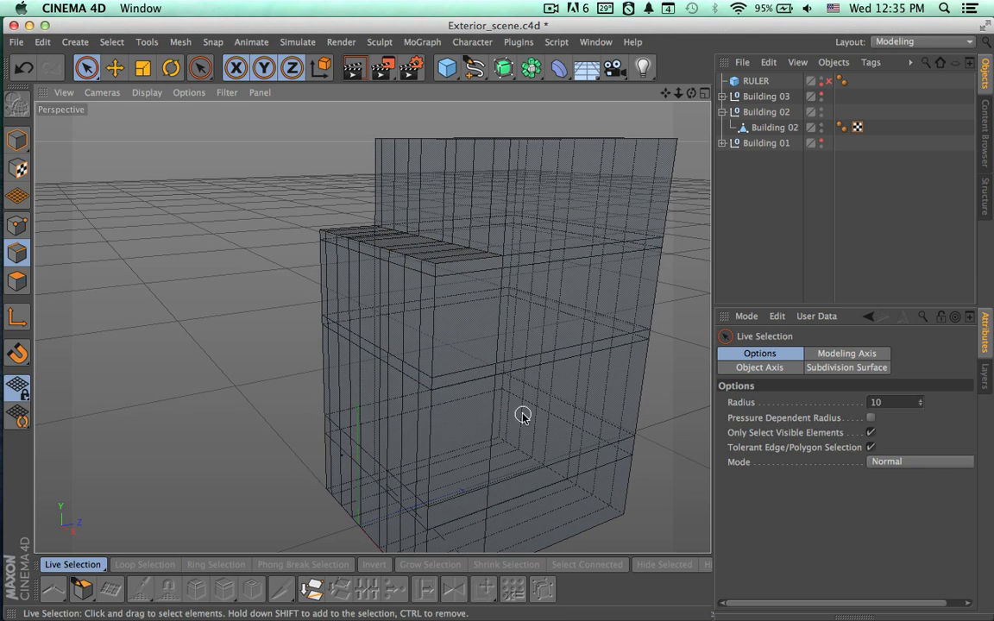
# Make a vertical Knife loop cut around Building 02 just in front of its set-back top storey.
pyautogui.press('k')
pyautogui.click(766, 144)
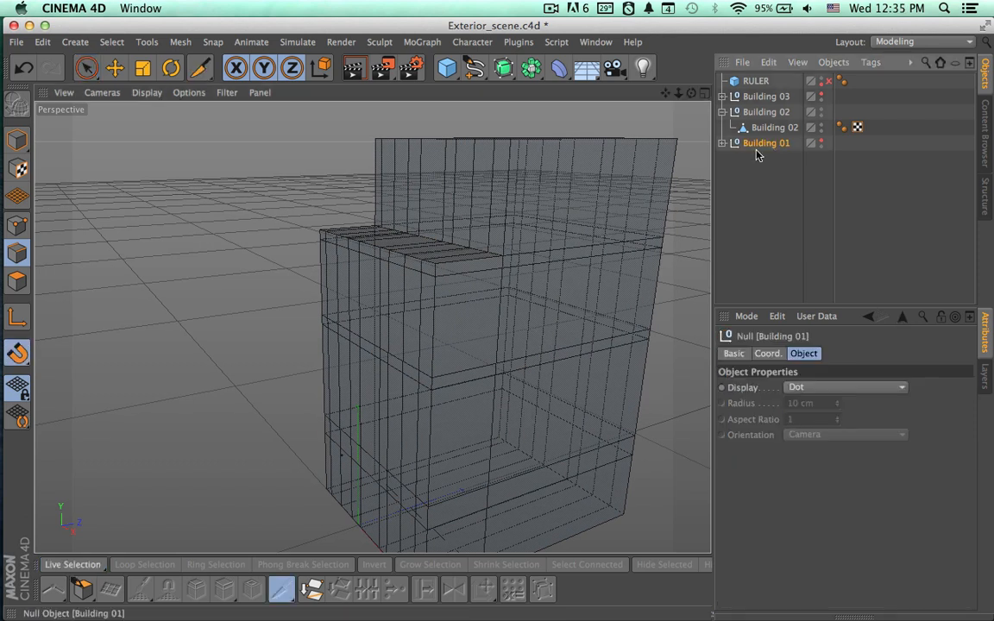
pyautogui.click(760, 129)
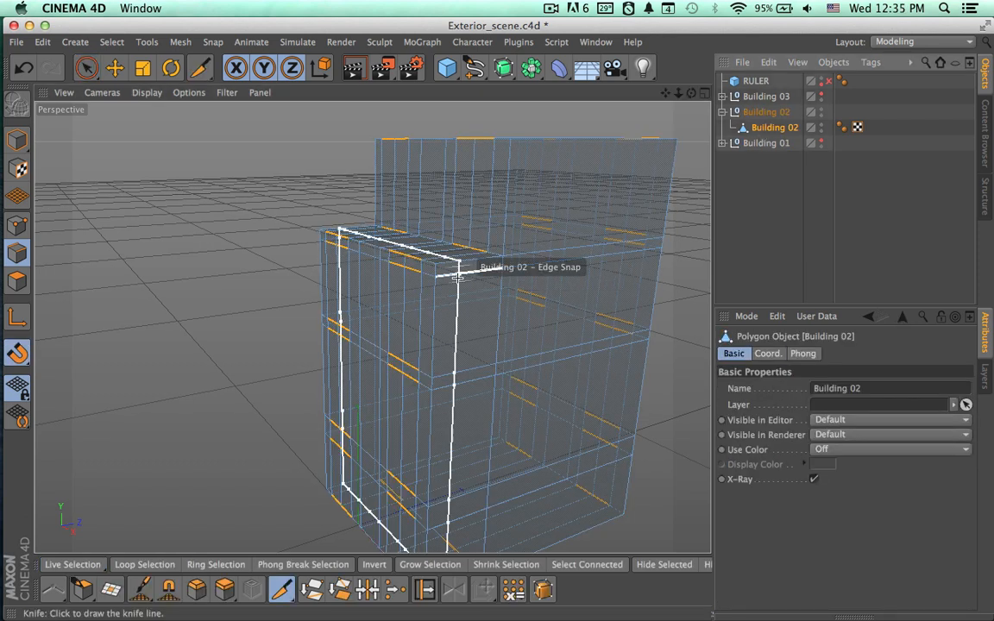
pyautogui.moveTo(498, 314)
pyautogui.keyDown('alt'); pyautogui.mouseDown(button='right')
pyautogui.moveTo(400, 351)
pyautogui.moveTo(513, 300)
pyautogui.mouseUp(button='right'); pyautogui.keyUp('alt')
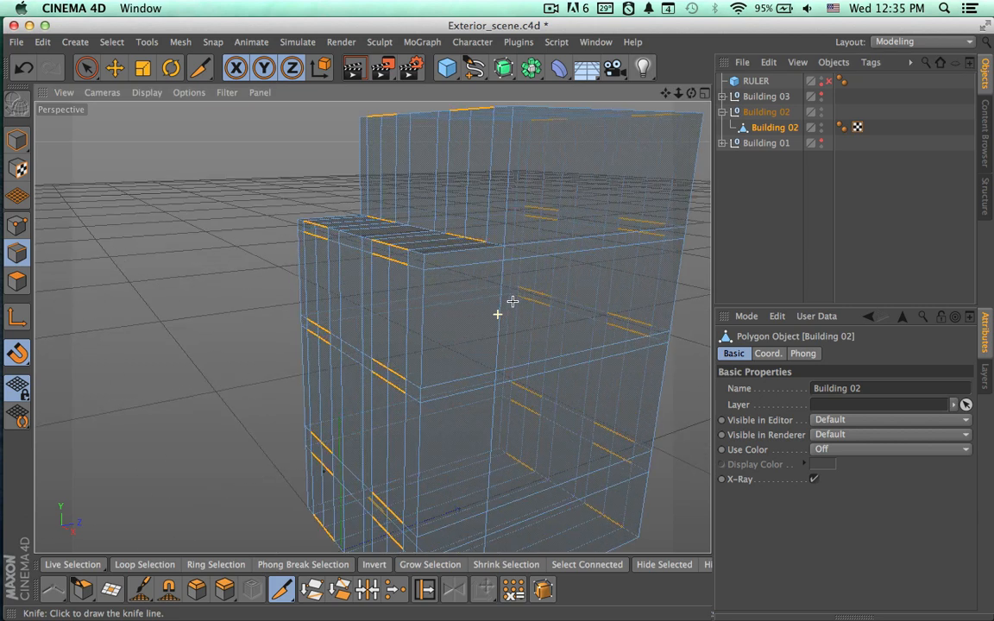
pyautogui.keyDown('alt'); pyautogui.moveTo(546, 315); pyautogui.dragTo(442, 298); pyautogui.keyUp('alt')
pyautogui.keyDown('alt'); pyautogui.moveTo(424, 268); pyautogui.dragTo(459, 264, button='right'); pyautogui.keyUp('alt')
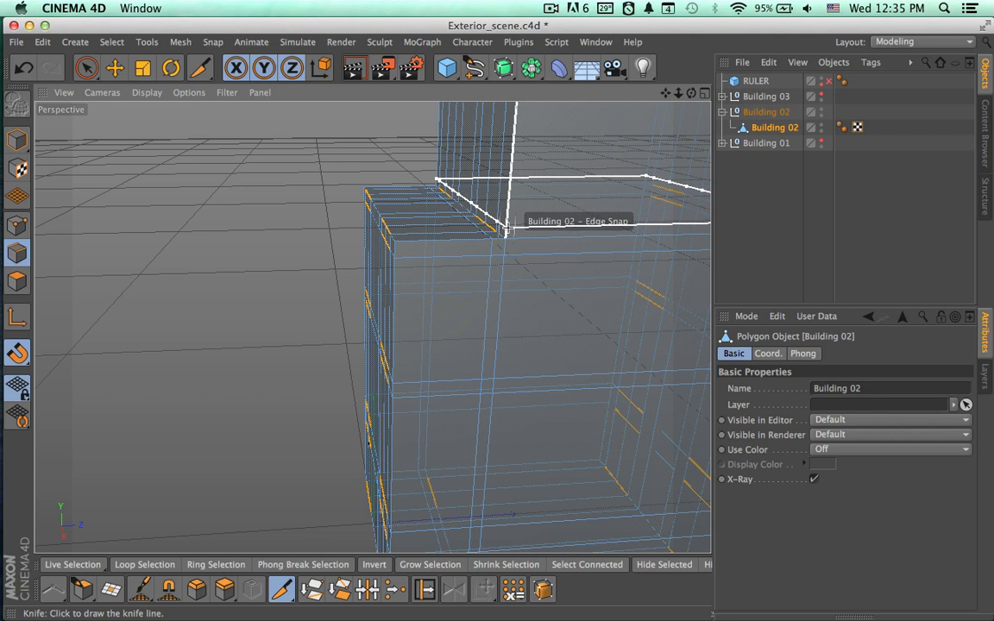
pyautogui.keyDown('alt'); pyautogui.moveTo(506, 240); pyautogui.dragTo(592, 313); pyautogui.keyUp('alt')
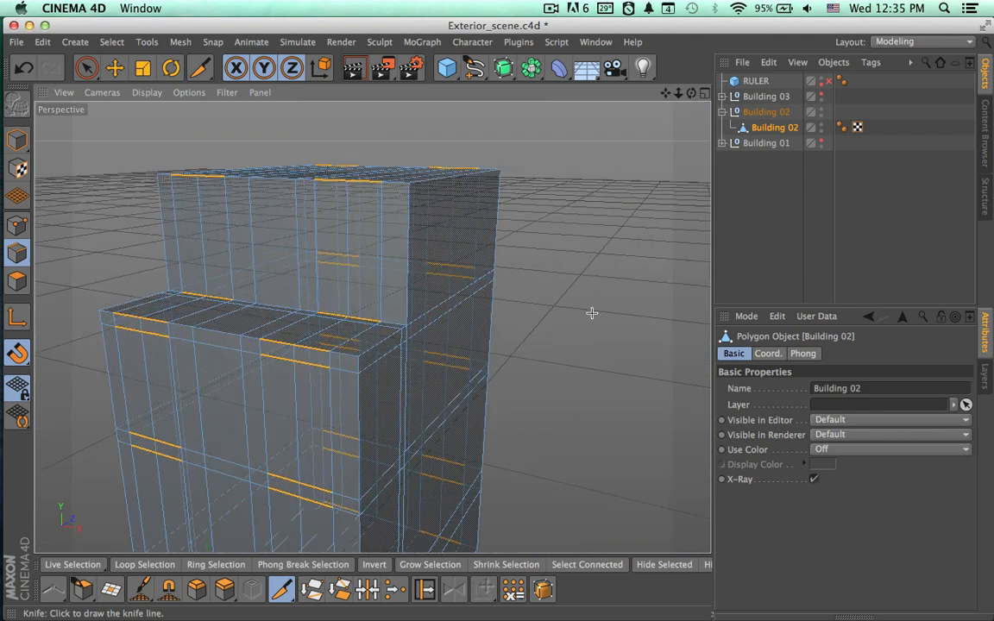
pyautogui.keyDown('alt'); pyautogui.moveTo(580, 309); pyautogui.dragTo(525, 380, button='right'); pyautogui.keyUp('alt')
pyautogui.keyDown('alt'); pyautogui.moveTo(525, 379); pyautogui.dragTo(551, 270, button='middle'); pyautogui.keyUp('alt')
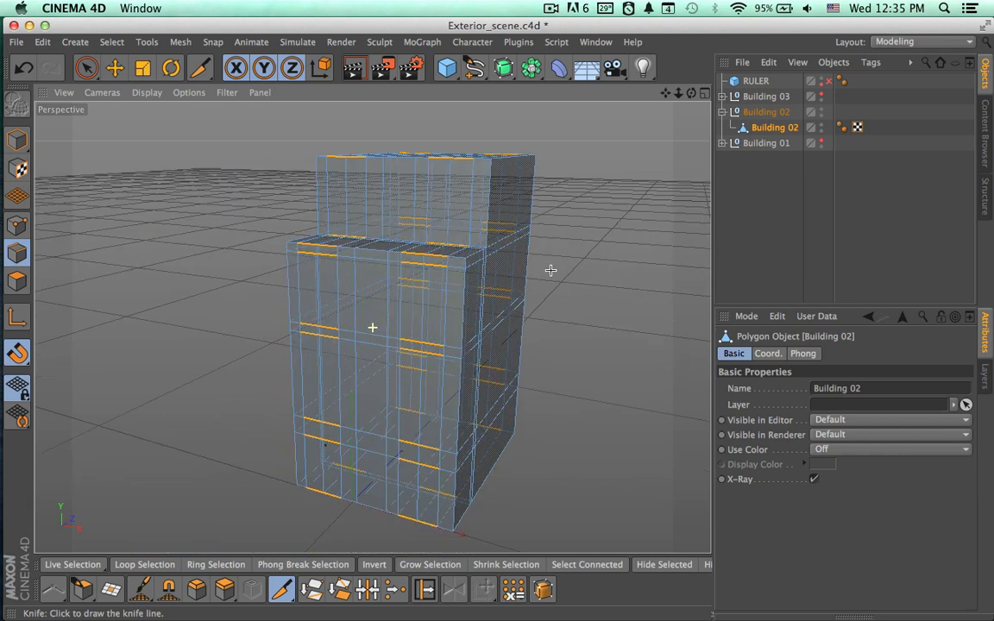
pyautogui.keyDown('alt'); pyautogui.moveTo(566, 286); pyautogui.dragTo(540, 284); pyautogui.keyUp('alt')
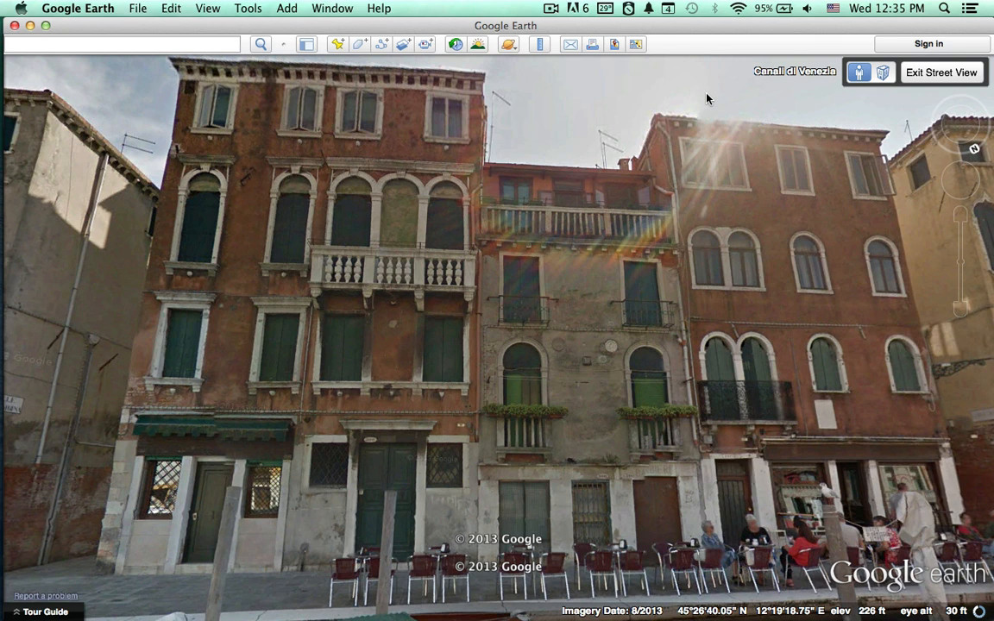
# Switch to Google Earth, examine the middle building's facade and top terrace in Street View, and return to Cinema 4D.
pyautogui.moveTo(749, 240); pyautogui.dragTo(803, 189)
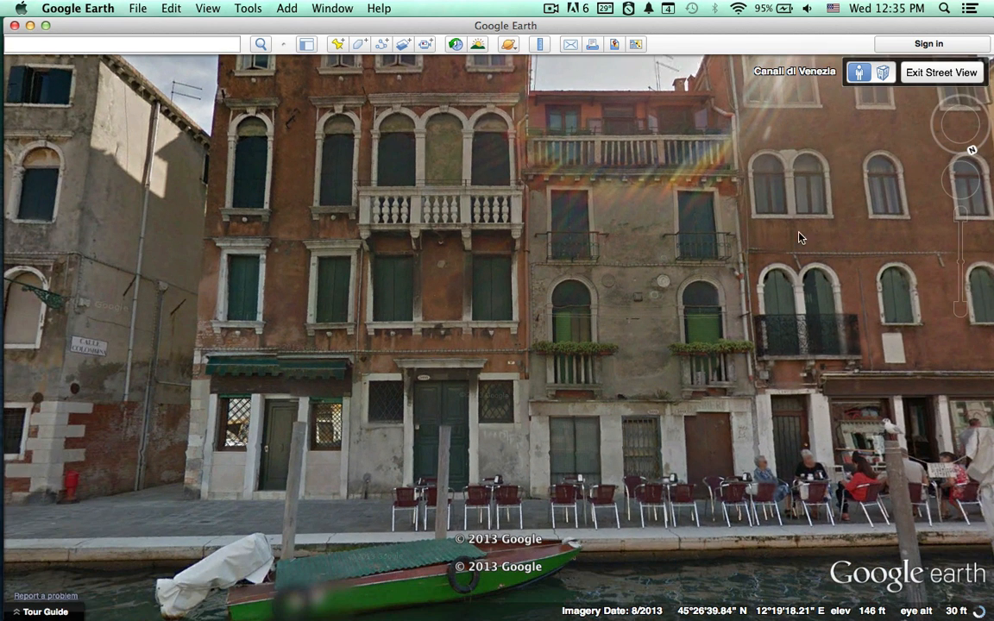
pyautogui.moveTo(764, 287); pyautogui.dragTo(807, 252)
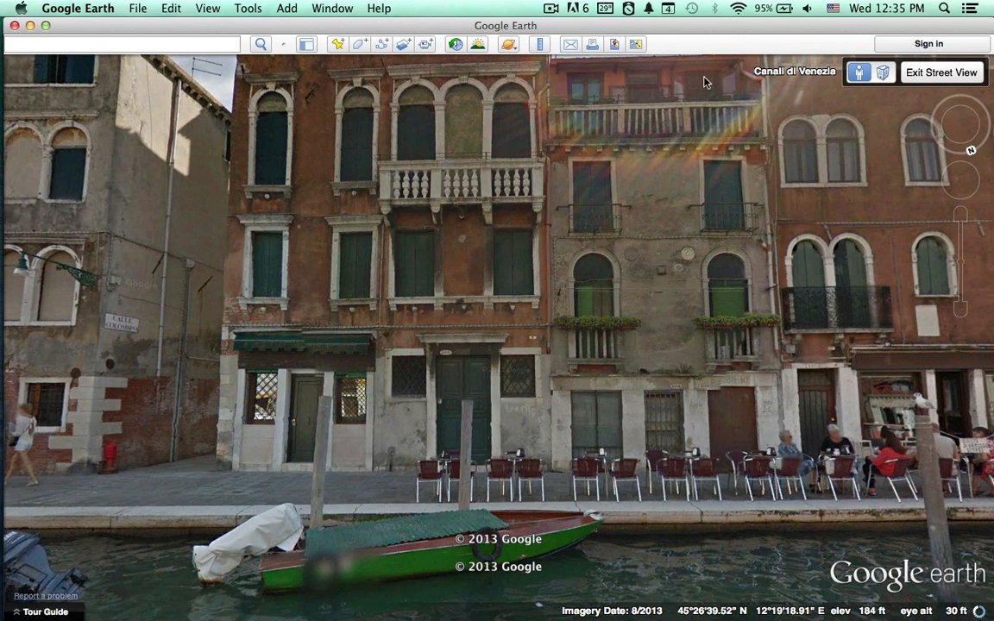
pyautogui.moveTo(787, 174); pyautogui.dragTo(667, 196)
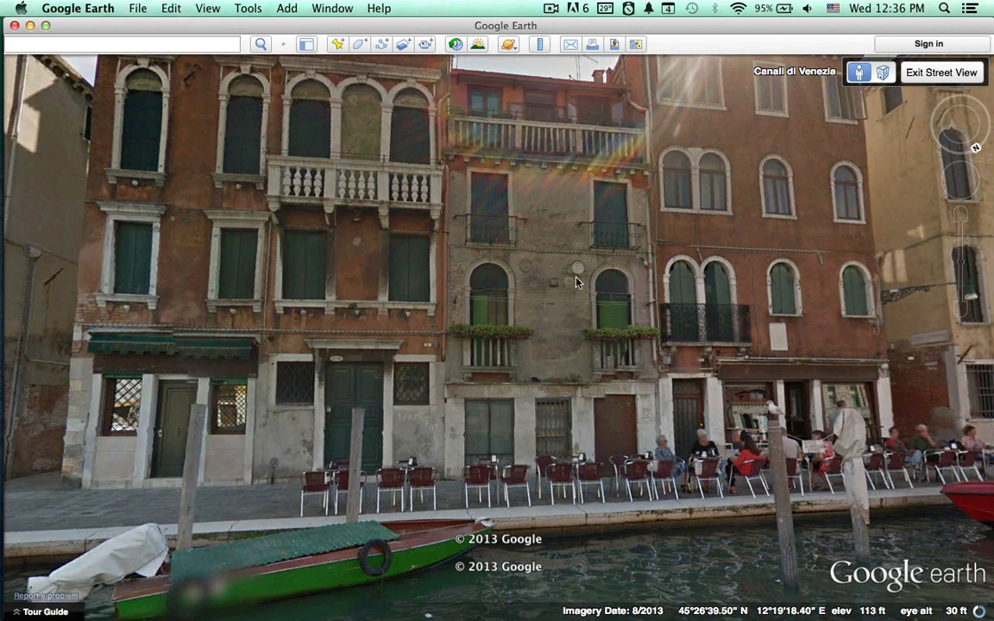
pyautogui.press('super+Tab')
# Return to the Front view and set up Rectangle Selection in point mode for Building 02.
pyautogui.keyDown('alt'); pyautogui.moveTo(488, 321); pyautogui.dragTo(703, 134); pyautogui.keyUp('alt')
pyautogui.click(705, 93)
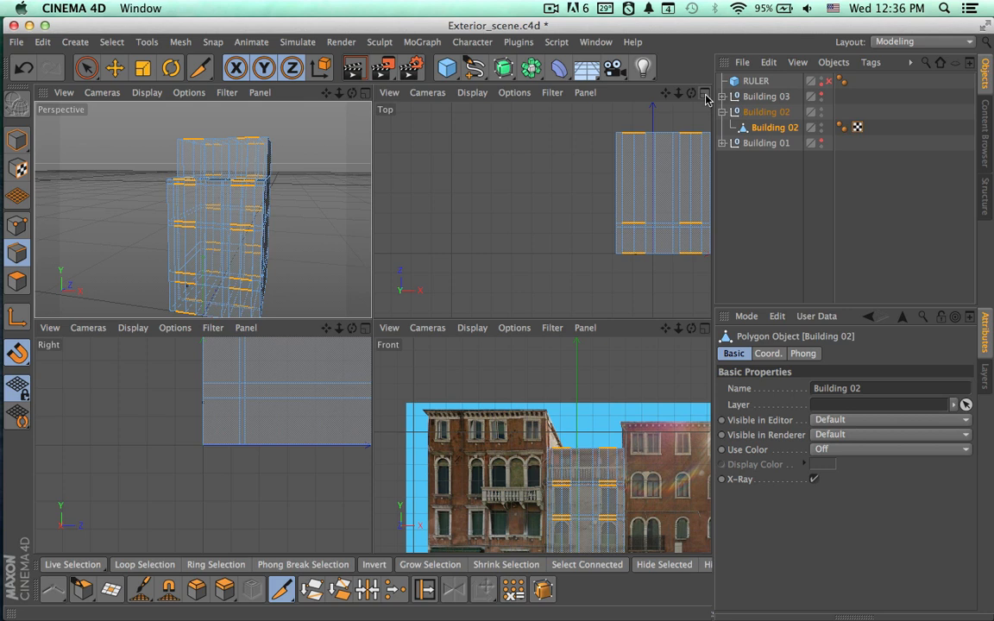
pyautogui.click(703, 328)
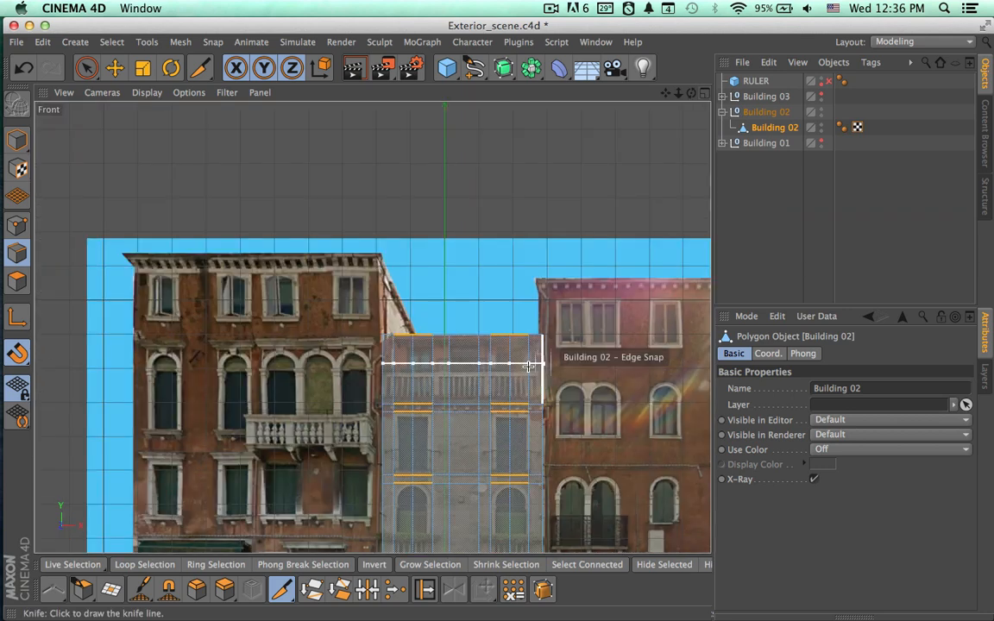
pyautogui.scroll(5, 544, 350)
pyautogui.keyDown('alt'); pyautogui.moveTo(486, 438); pyautogui.dragTo(530, 333, button='middle'); pyautogui.keyUp('alt')
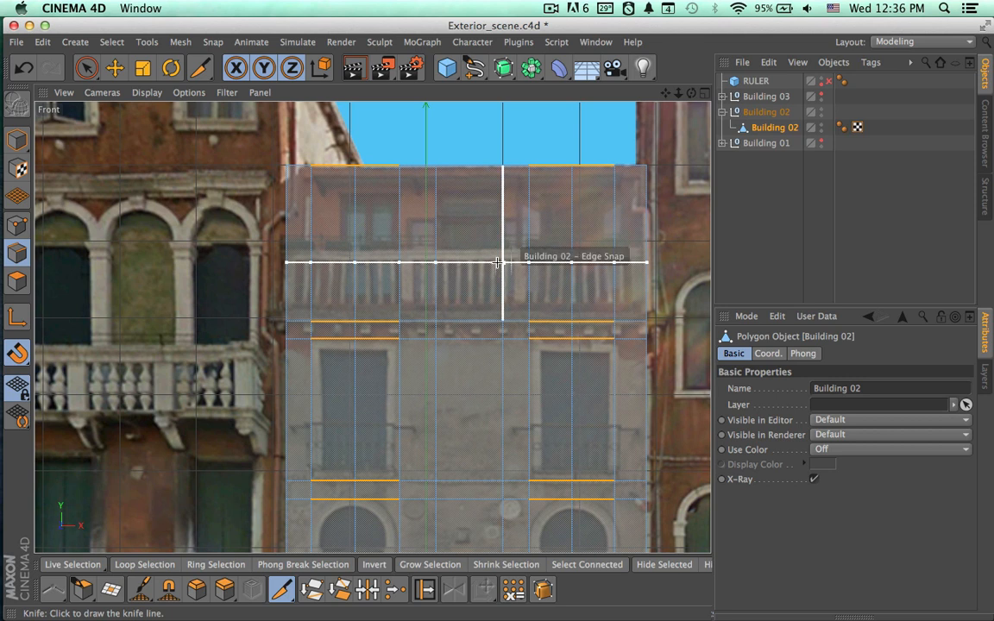
pyautogui.keyDown('alt'); pyautogui.moveTo(492, 341); pyautogui.dragTo(530, 305, button='middle'); pyautogui.keyUp('alt')
pyautogui.scroll(-2, 531, 321)
pyautogui.scroll(-2, 530, 324)
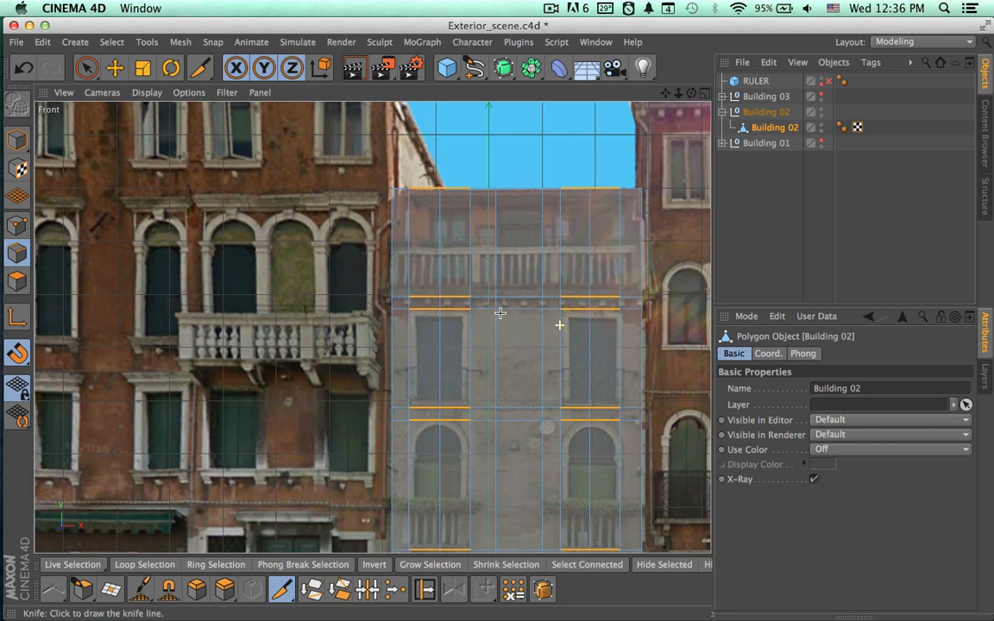
pyautogui.click(17, 225)
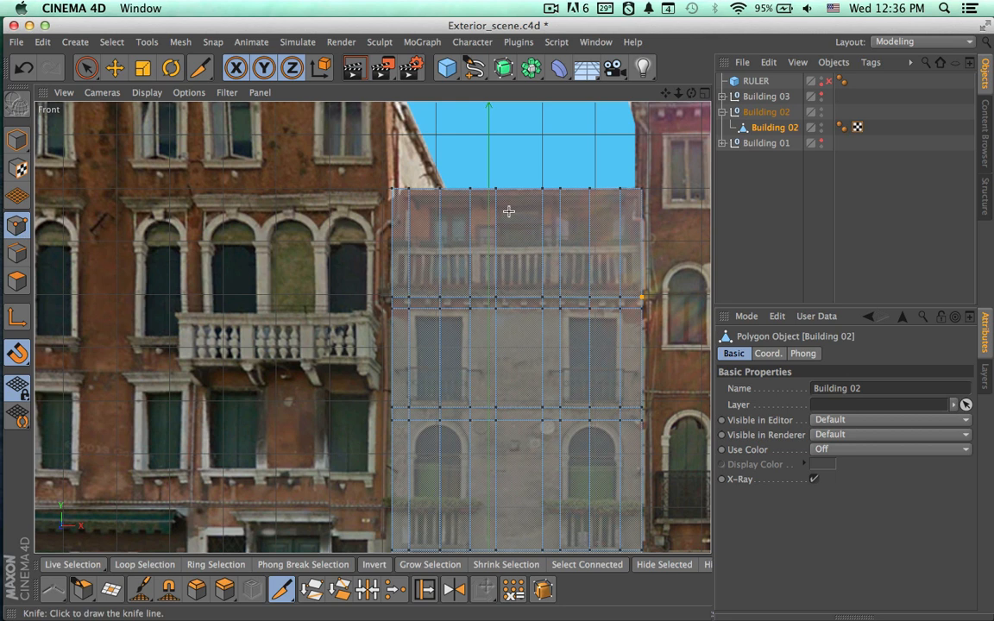
pyautogui.moveTo(79, 67); pyautogui.dragTo(171, 115)
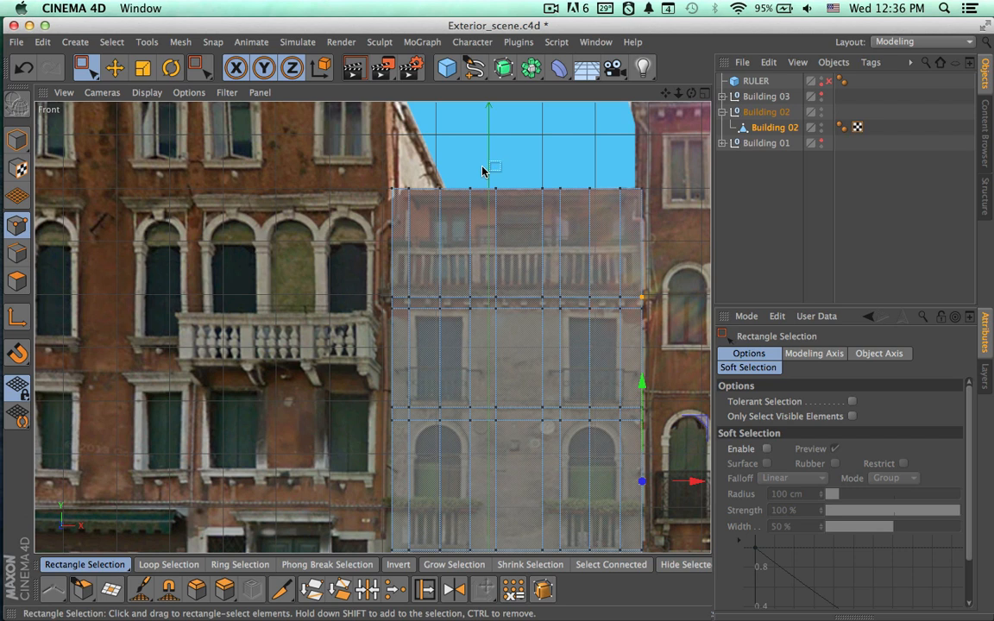
# Try to shift the points of the two central cuts and the right window column's inner edge sideways, and undo the move.
pyautogui.moveTo(482, 164); pyautogui.dragTo(569, 604)
pyautogui.keyDown('alt'); pyautogui.moveTo(586, 471); pyautogui.dragTo(586, 377, button='middle'); pyautogui.keyUp('alt')
pyautogui.keyDown('alt'); pyautogui.moveTo(586, 377); pyautogui.dragTo(505, 345, button='right'); pyautogui.keyUp('alt')
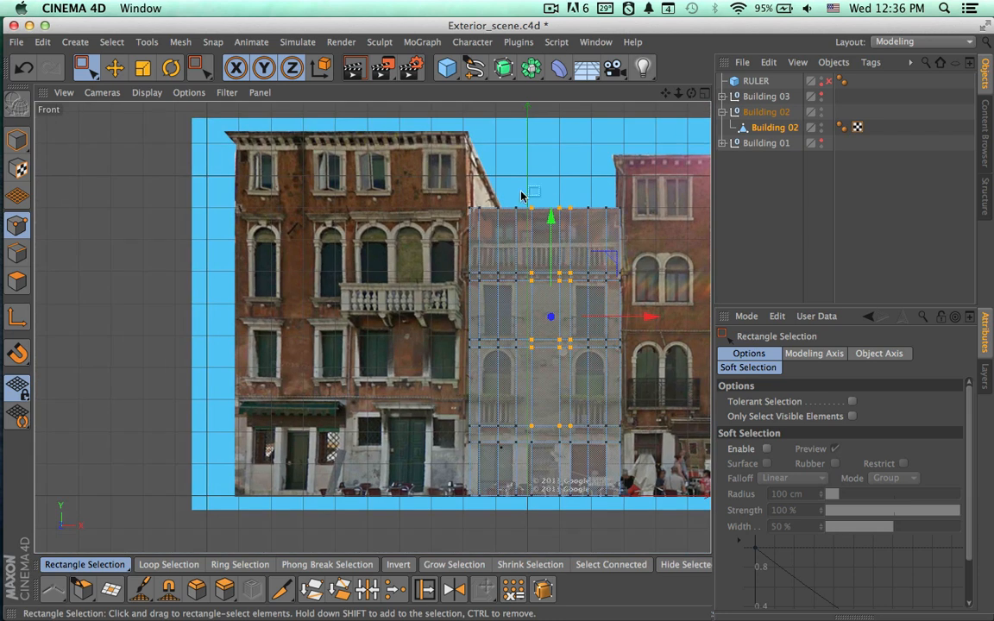
pyautogui.moveTo(522, 195); pyautogui.dragTo(580, 550)
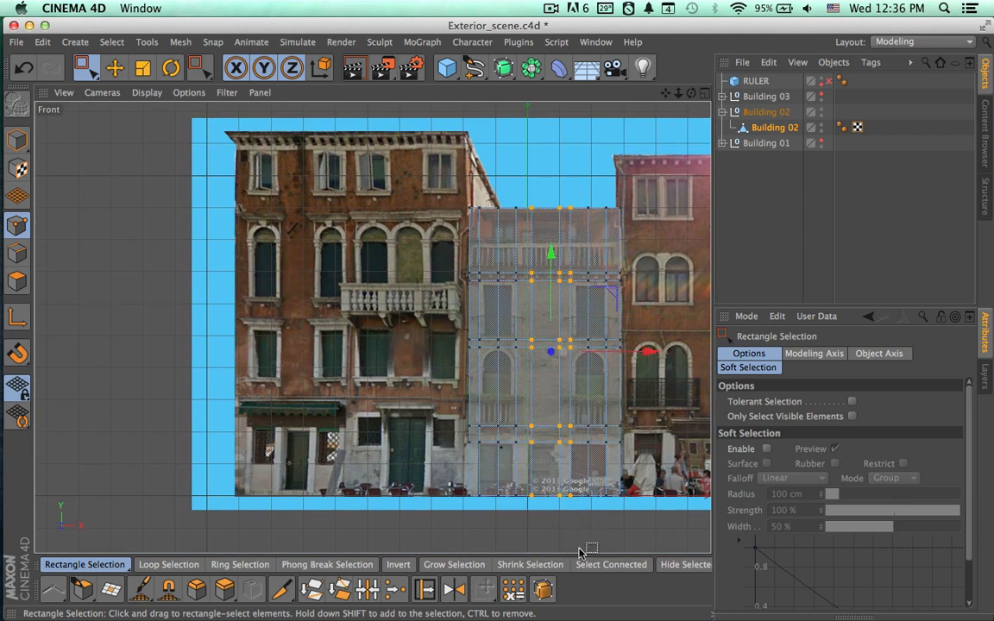
pyautogui.scroll(6, 639, 436)
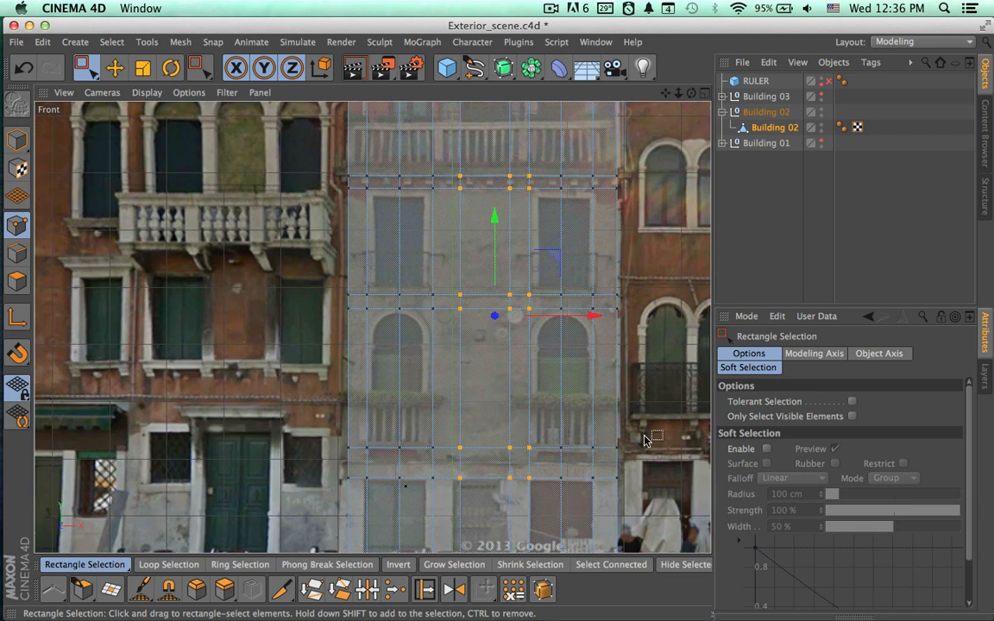
pyautogui.keyDown('alt'); pyautogui.moveTo(627, 375); pyautogui.dragTo(626, 458, button='middle'); pyautogui.keyUp('alt')
pyautogui.moveTo(594, 399); pyautogui.dragTo(595, 400)
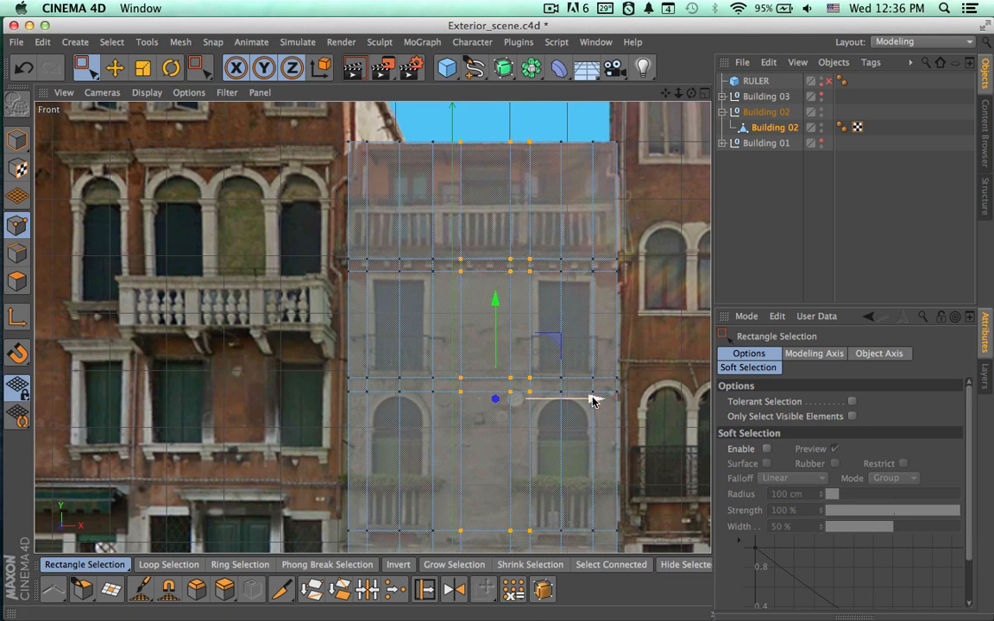
pyautogui.scroll(4, 583, 427)
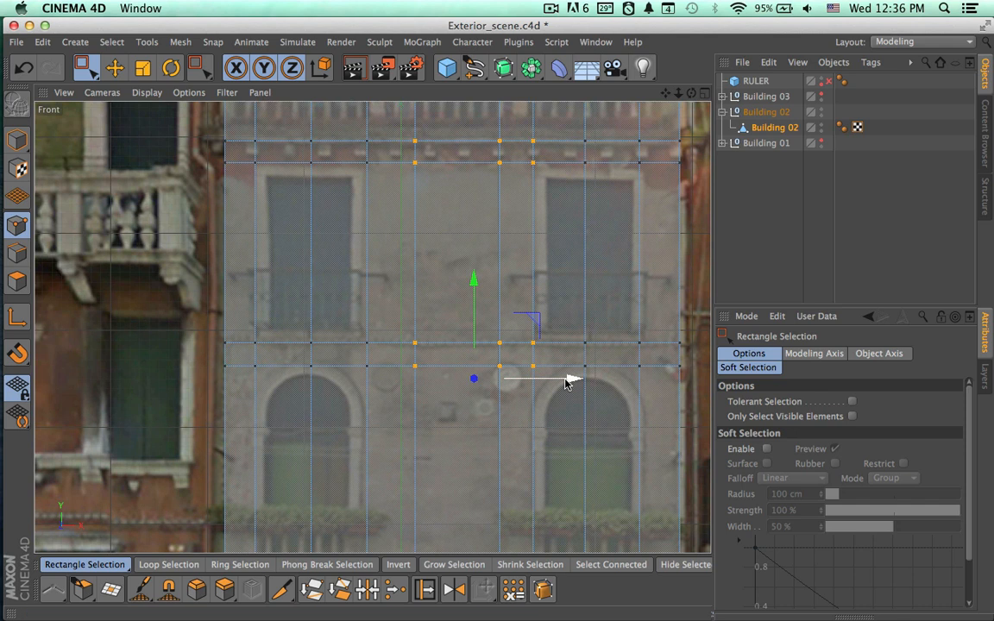
pyautogui.scroll(-2, 523, 439)
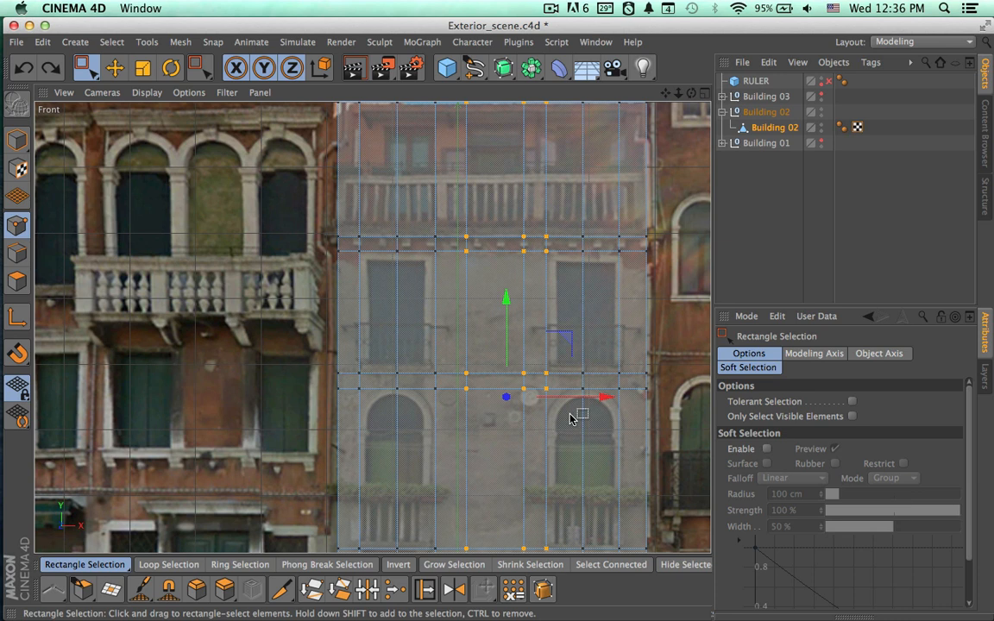
pyautogui.scroll(-2, 578, 395)
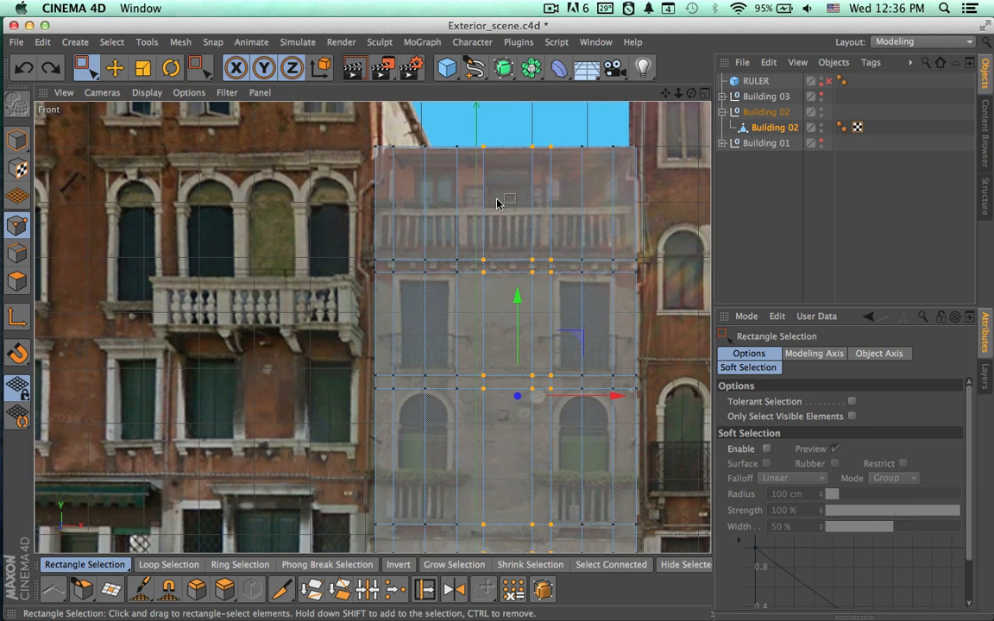
# Select all points of Building 02's two central vertical cuts and shift them slightly sideways toward the left window column.
pyautogui.moveTo(474, 131); pyautogui.dragTo(539, 575)
pyautogui.scroll(-4, 614, 406)
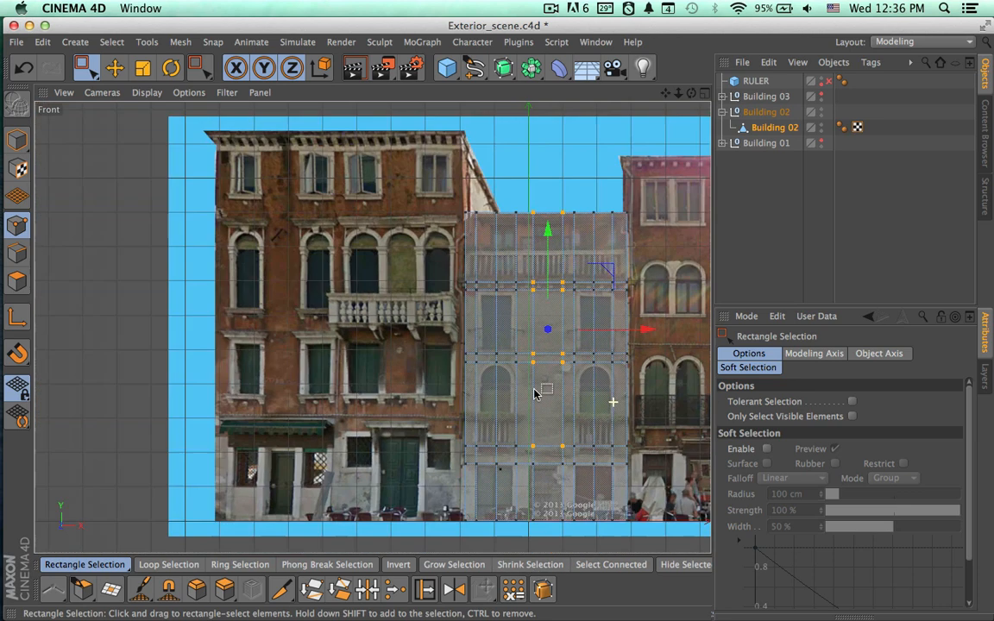
pyautogui.moveTo(535, 216); pyautogui.dragTo(577, 556)
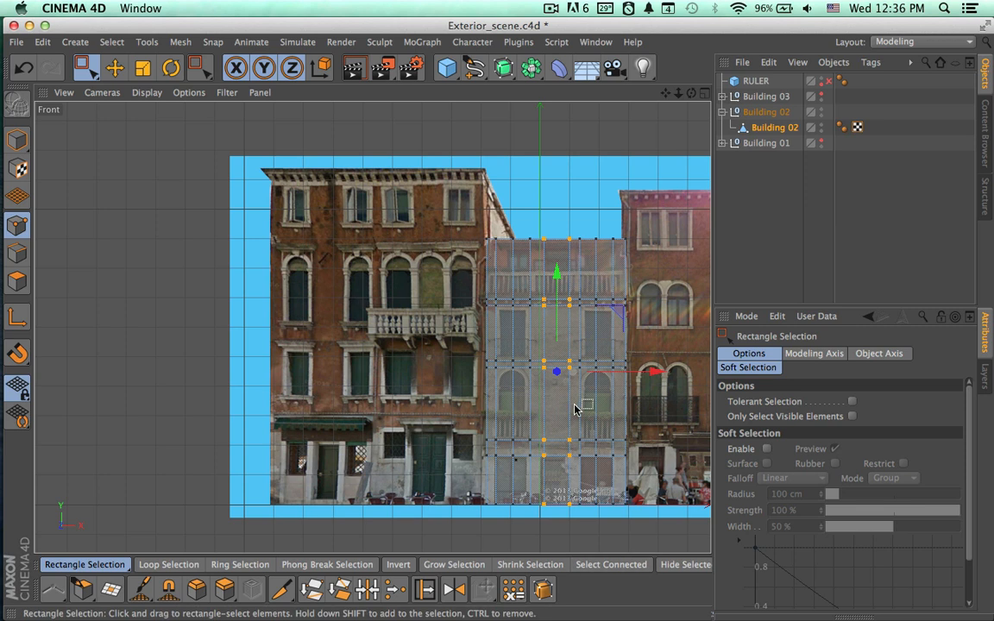
pyautogui.scroll(5, 566, 399)
pyautogui.scroll(1, 565, 397)
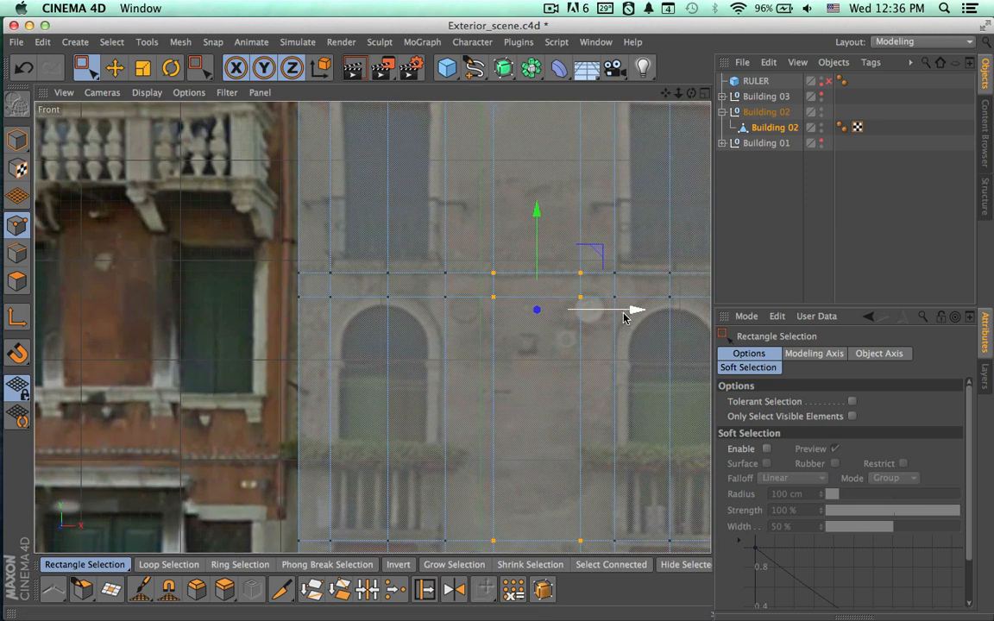
pyautogui.moveTo(624, 307); pyautogui.dragTo(617, 312)
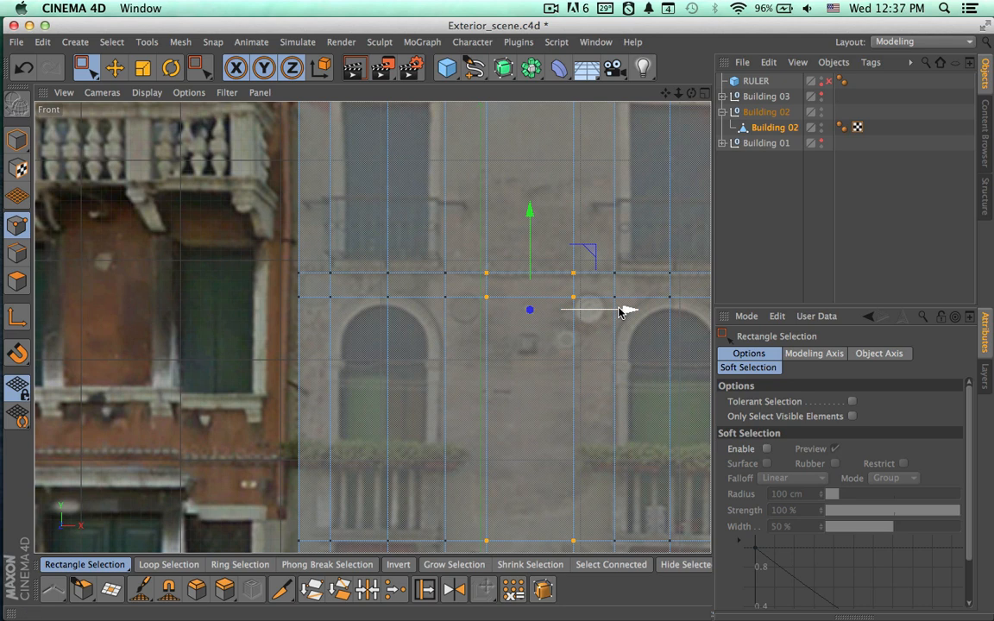
pyautogui.scroll(-5, 599, 370)
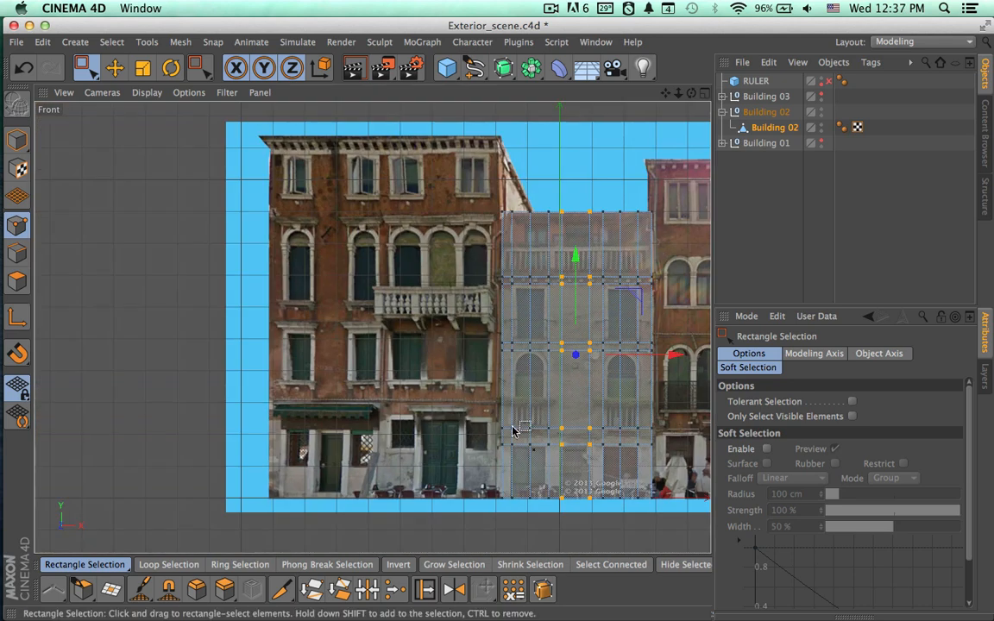
pyautogui.keyDown('alt'); pyautogui.moveTo(512, 430); pyautogui.dragTo(449, 357, button='middle'); pyautogui.keyUp('alt')
pyautogui.click(757, 243)
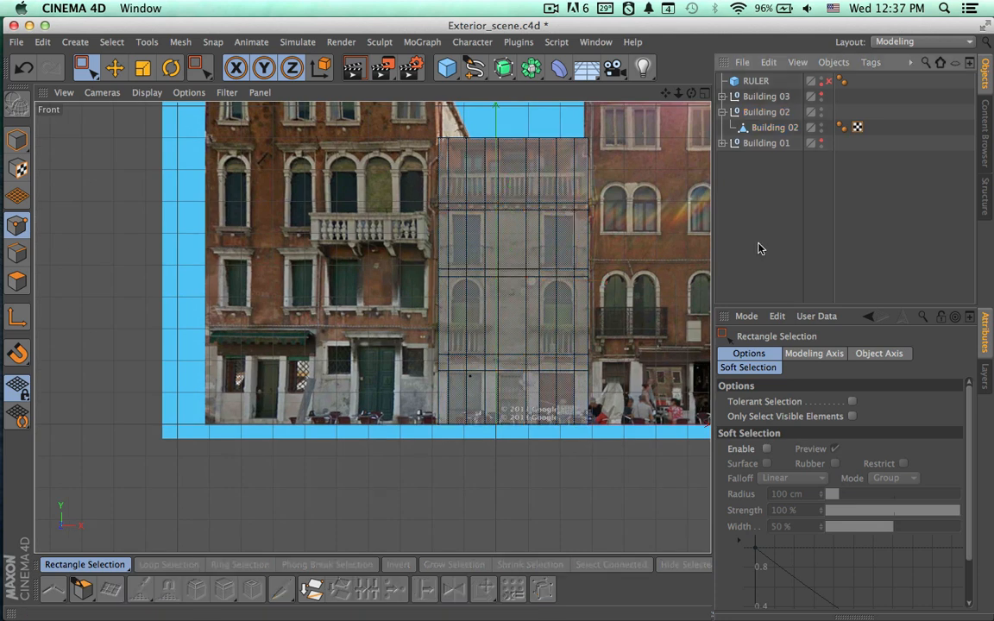
pyautogui.click(705, 93)
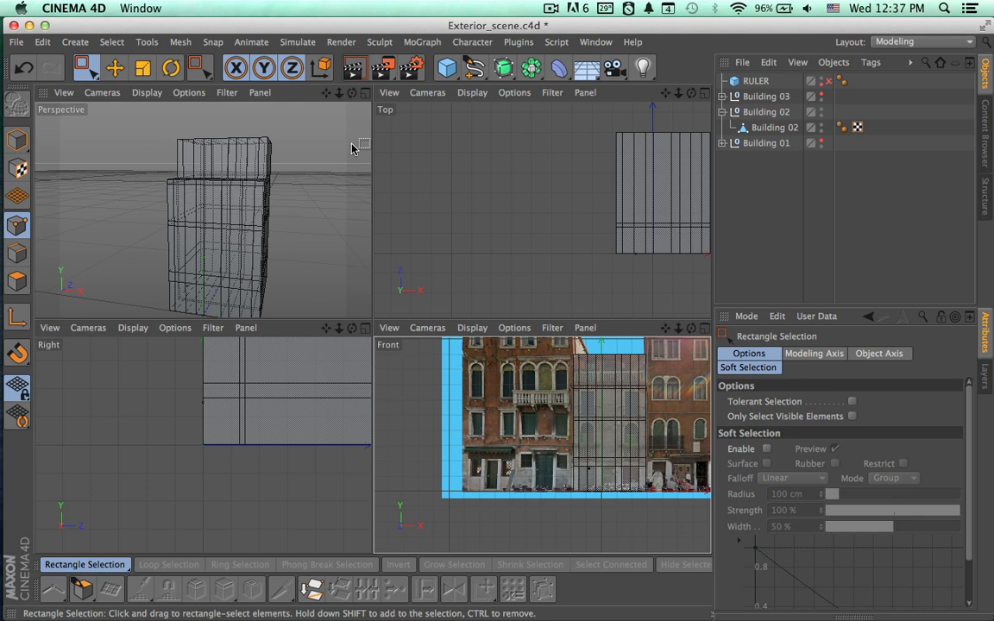
pyautogui.click(705, 329)
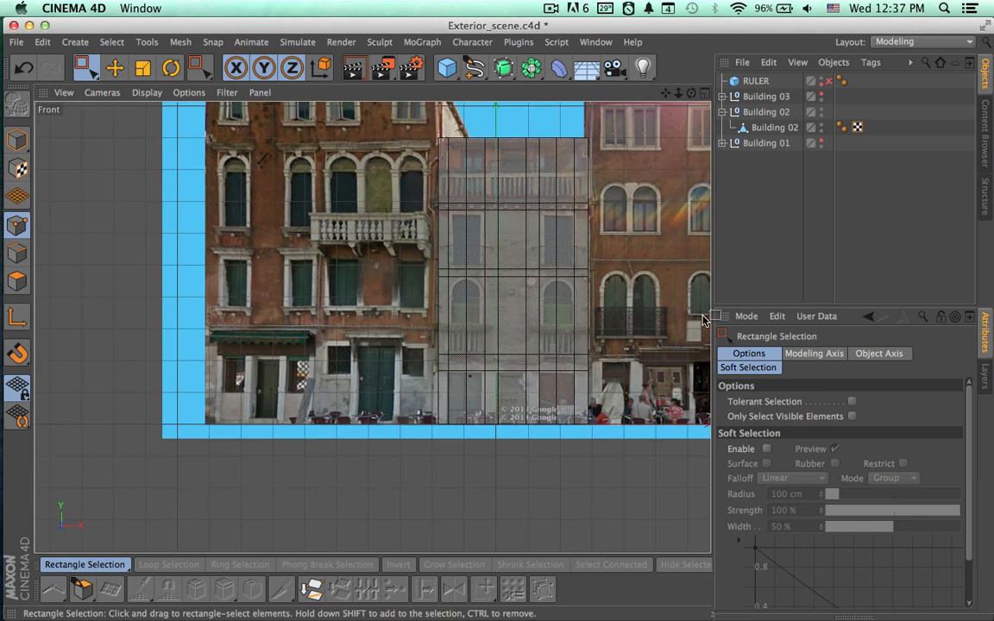
# Select the faces of Building 02's two rectangular upper-storey windows in polygon mode with Live Selection.
pyautogui.click(542, 293)
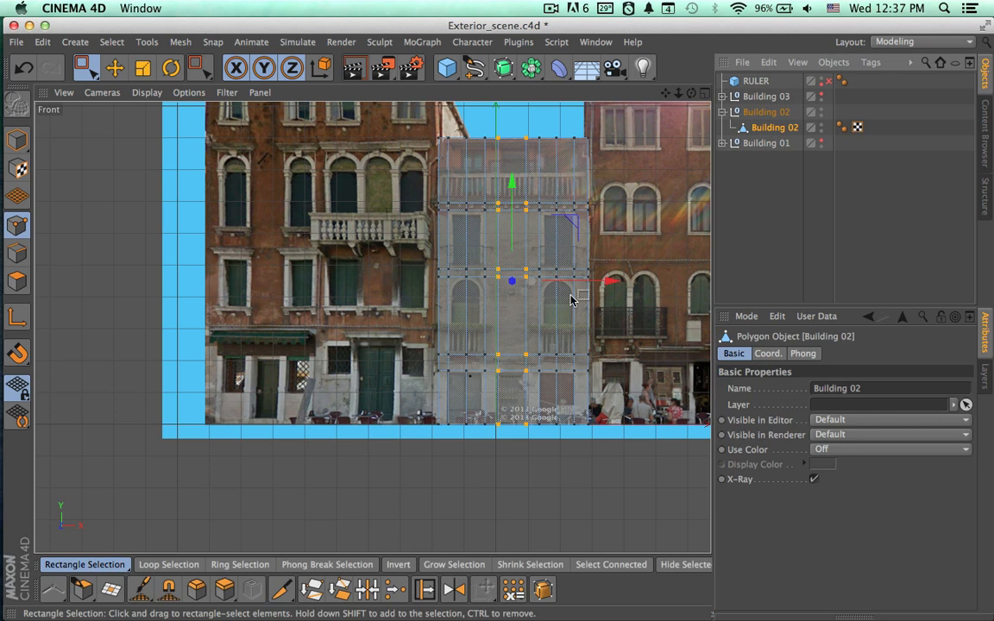
pyautogui.keyDown('alt'); pyautogui.moveTo(571, 301); pyautogui.dragTo(510, 369, button='middle'); pyautogui.keyUp('alt')
pyautogui.scroll(8, 441, 366)
pyautogui.click(12, 287)
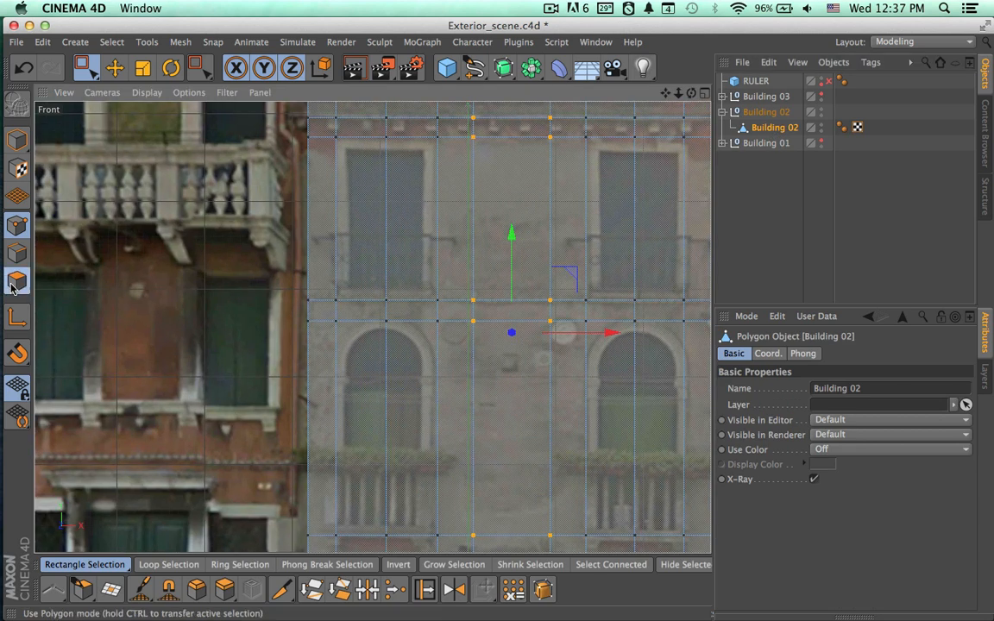
pyautogui.scroll(-3, 440, 382)
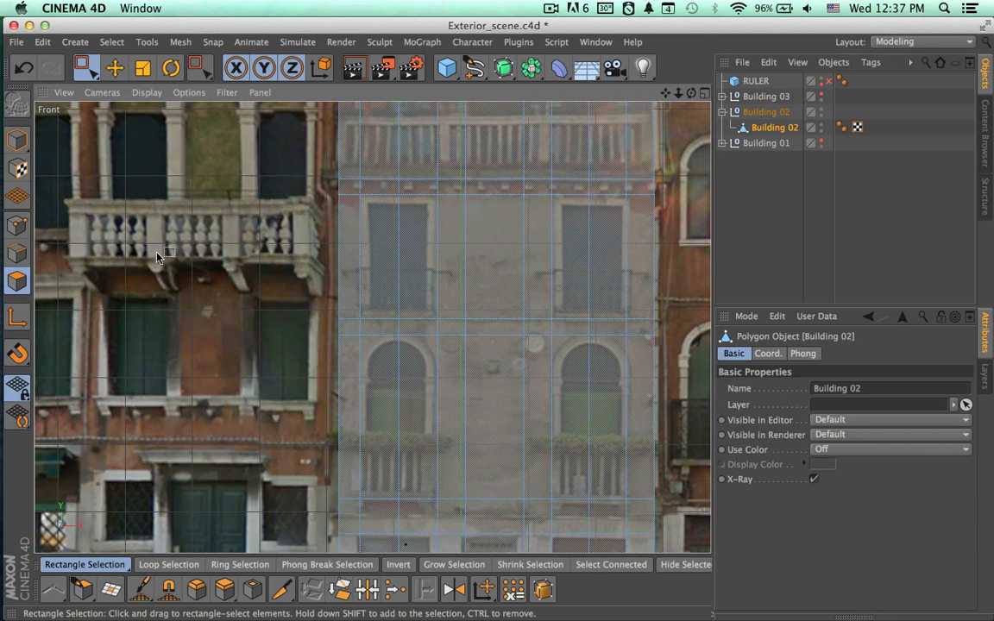
pyautogui.moveTo(86, 67); pyautogui.dragTo(117, 91)
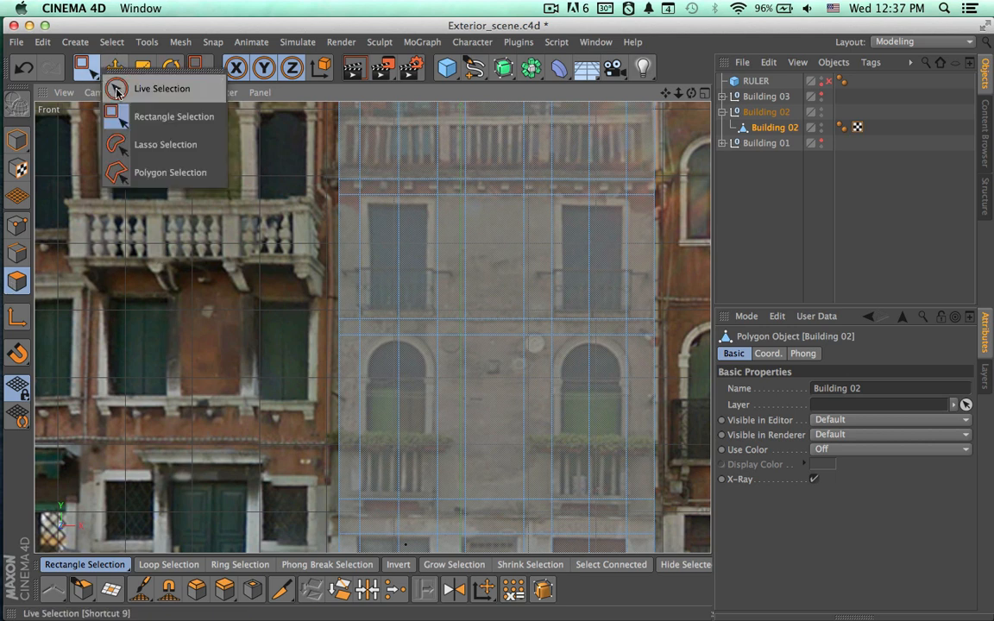
pyautogui.click(117, 89)
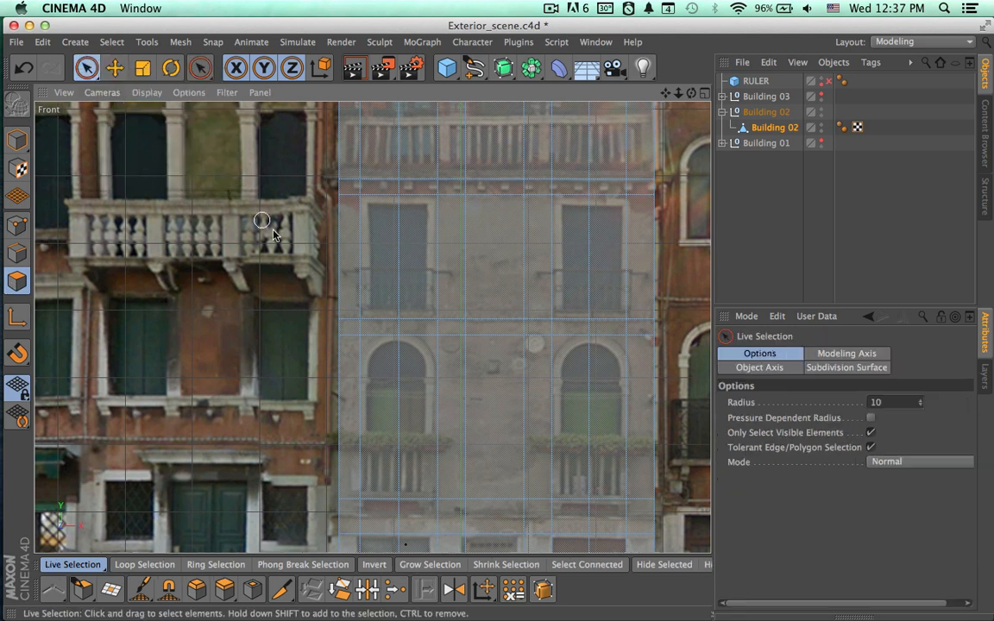
pyautogui.click(870, 432)
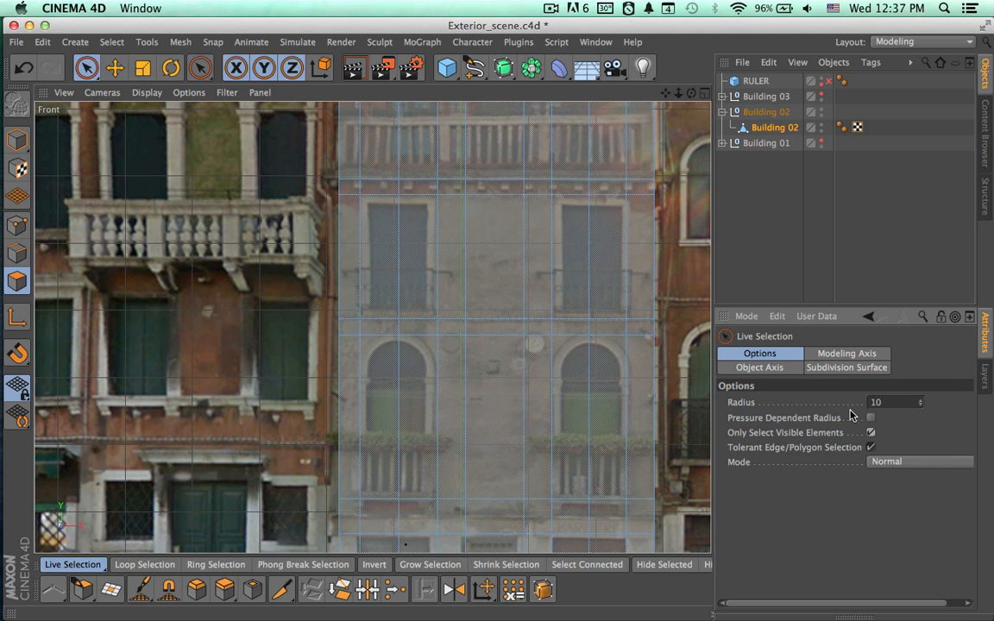
pyautogui.click(399, 272)
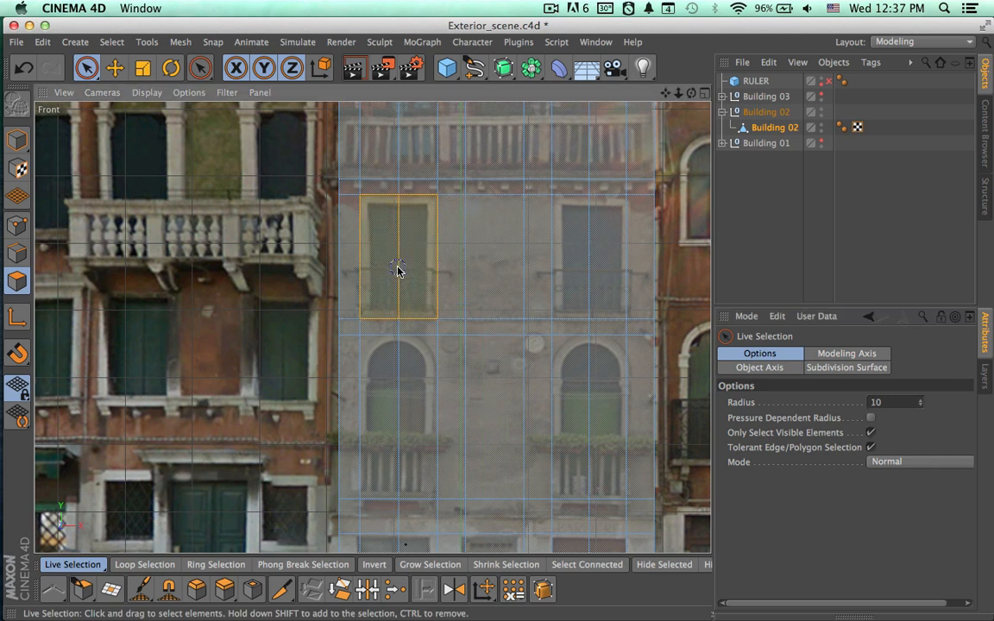
pyautogui.keyDown('shift'); pyautogui.click(592, 300); pyautogui.keyUp('shift')
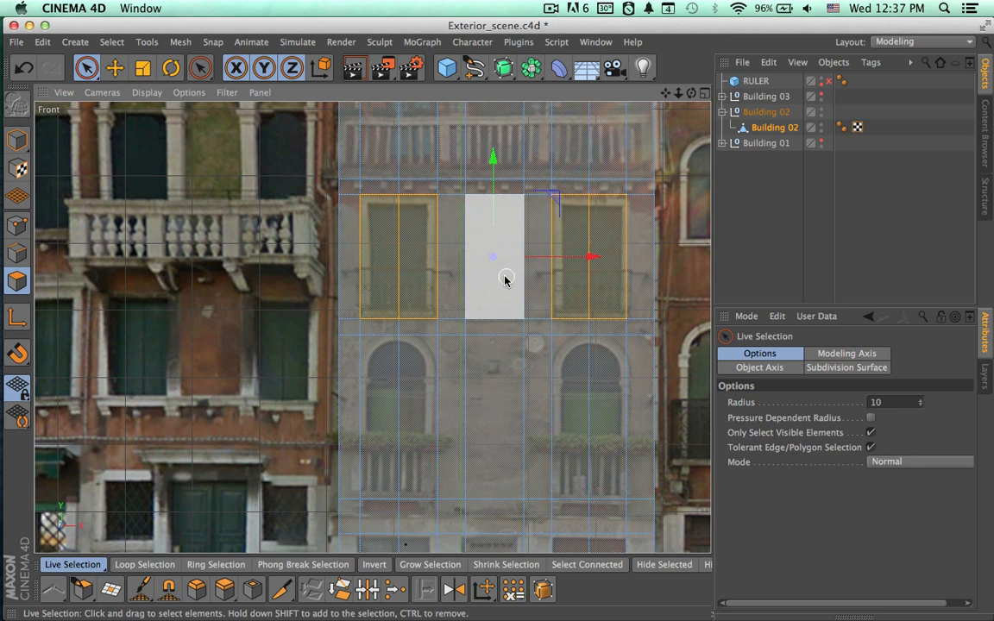
pyautogui.keyDown('alt'); pyautogui.moveTo(482, 302); pyautogui.dragTo(482, 382, button='middle'); pyautogui.keyUp('alt')
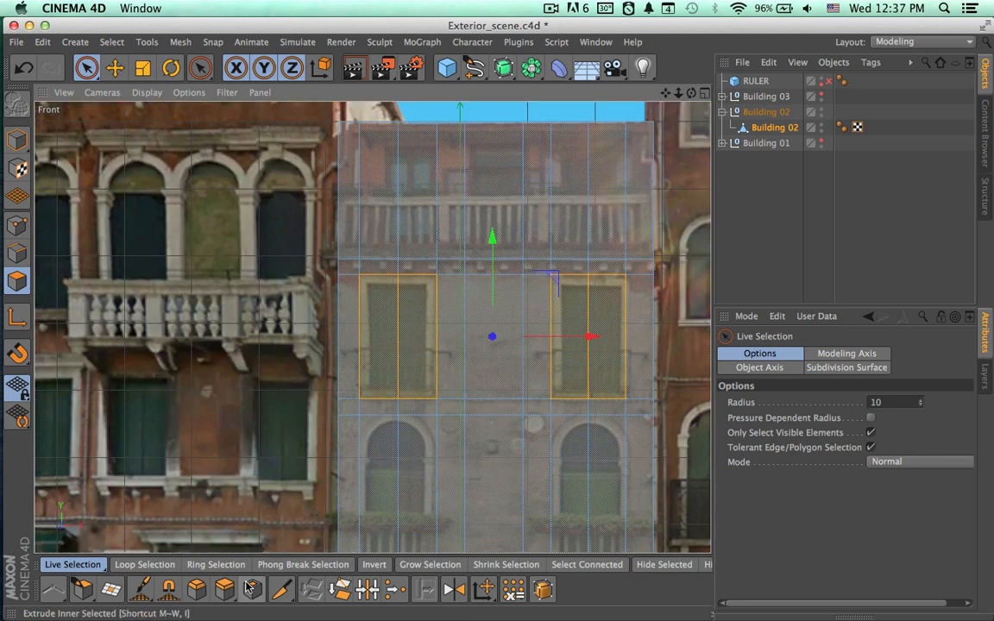
pyautogui.click(196, 590)
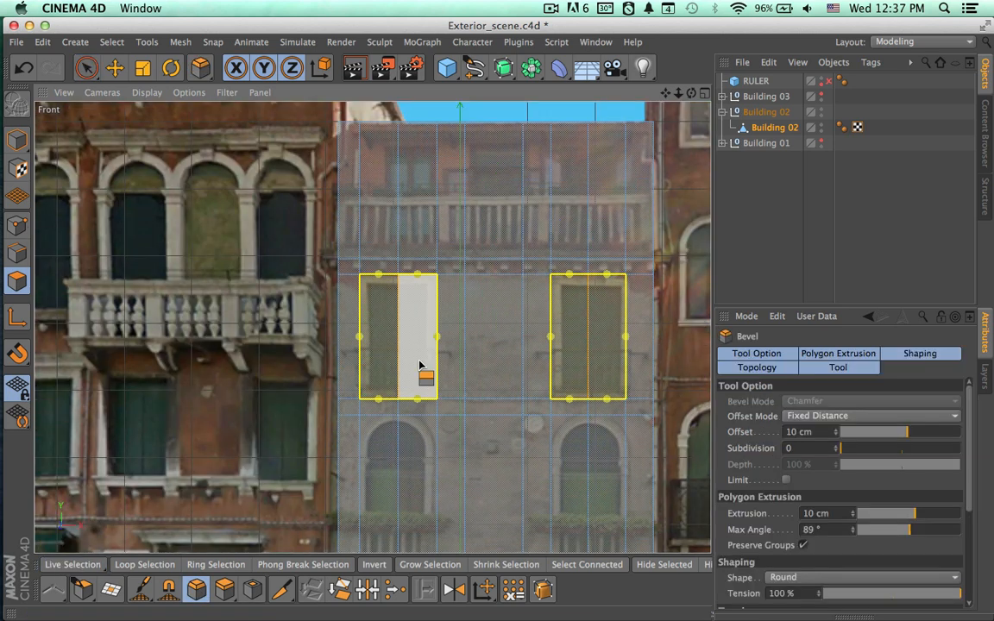
pyautogui.click(420, 366)
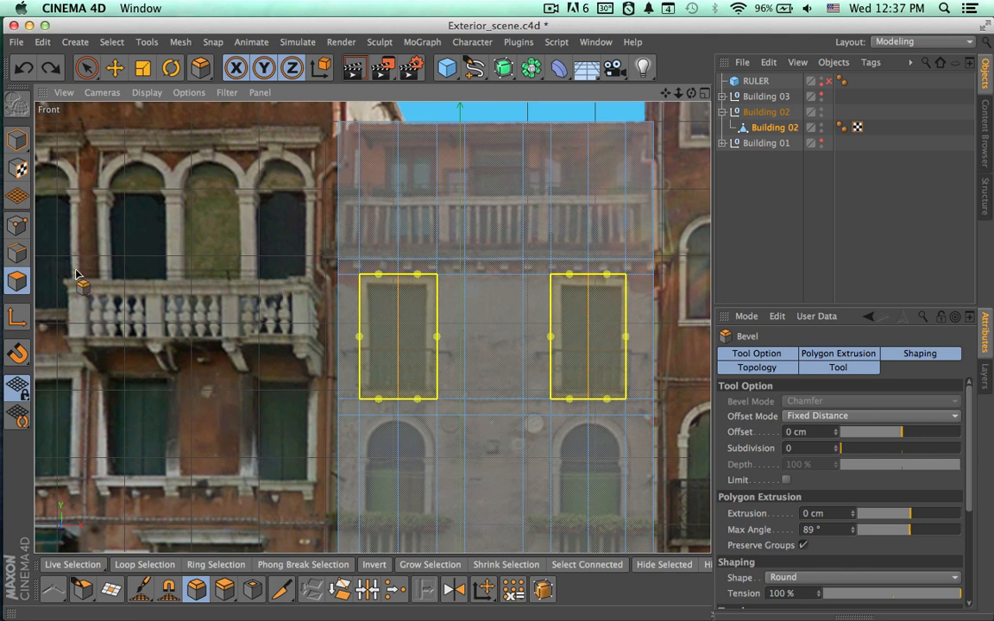
pyautogui.click(772, 134)
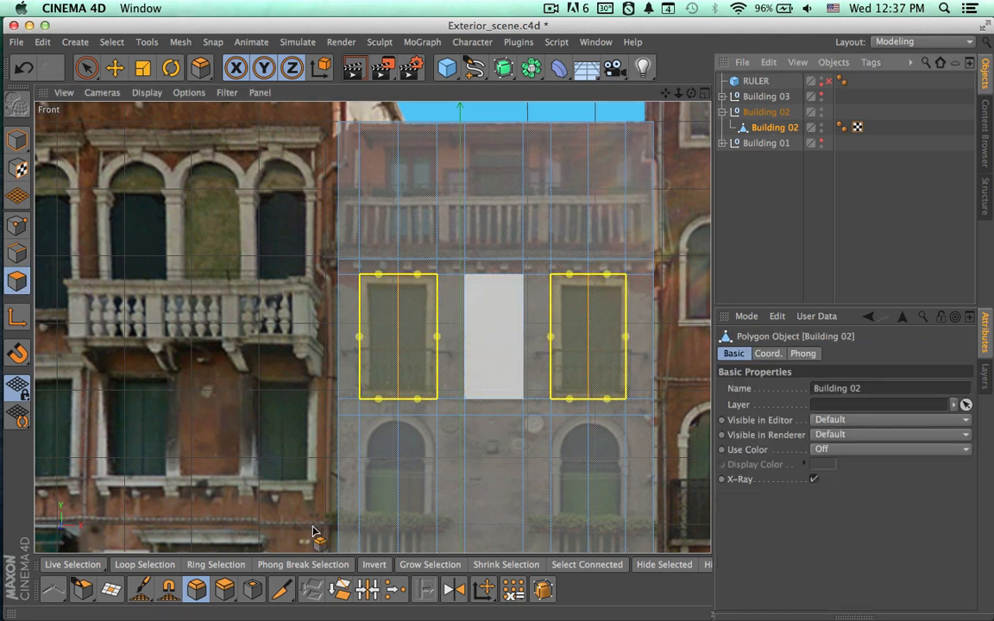
# Inset the two rectangular window faces with Extrude Inner by about 15.9 cm to form their frames, redoing the first attempt.
pyautogui.click(253, 589)
pyautogui.moveTo(414, 357); pyautogui.dragTo(454, 357)
pyautogui.keyDown('alt'); pyautogui.moveTo(555, 396); pyautogui.dragTo(524, 405, button='middle'); pyautogui.keyUp('alt')
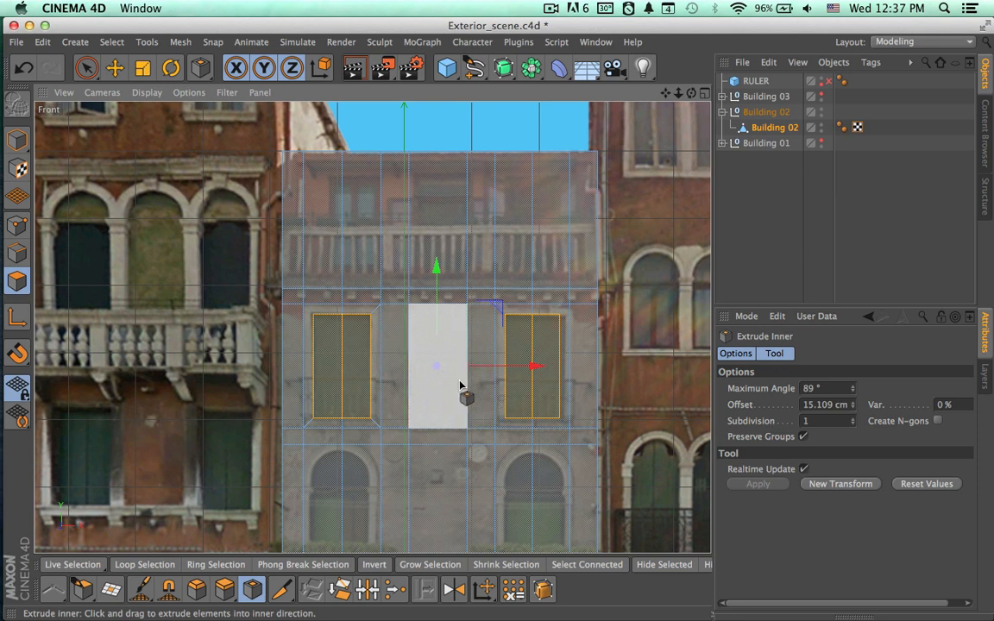
pyautogui.press('super+z')
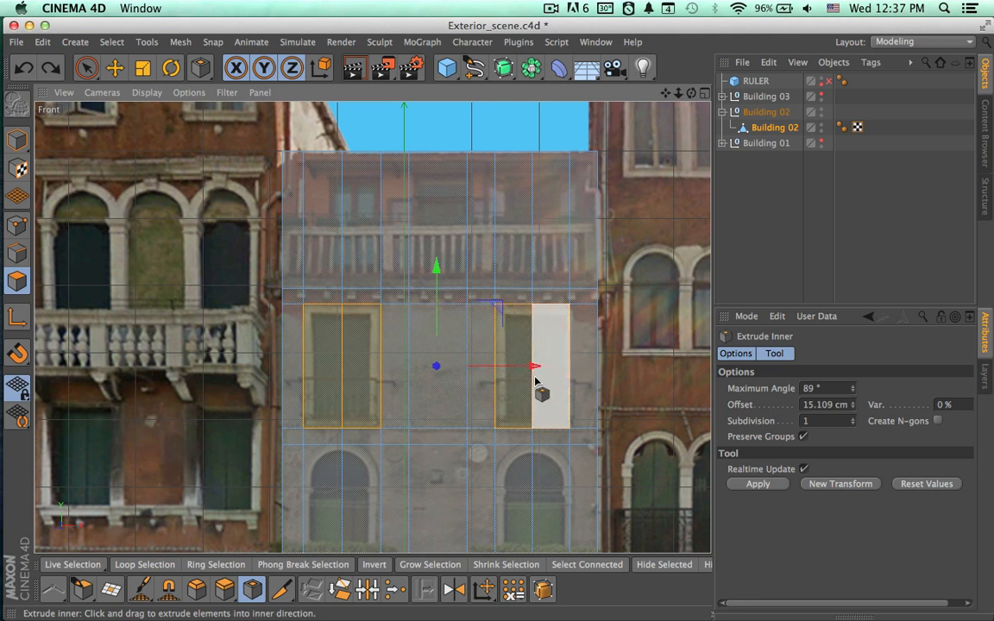
pyautogui.moveTo(535, 380); pyautogui.dragTo(569, 380)
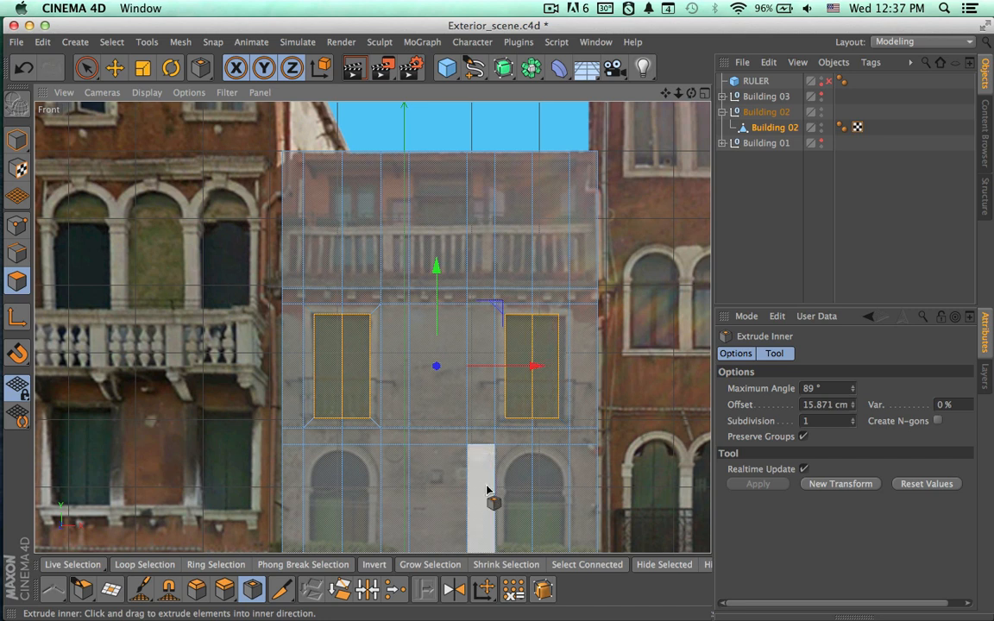
# Select the faces of the two arched windows below and inset them with Extrude Inner by about 12.8 cm.
pyautogui.keyDown('alt'); pyautogui.moveTo(492, 500); pyautogui.dragTo(560, 477, button='middle'); pyautogui.keyUp('alt')
pyautogui.scroll(-2, 561, 455)
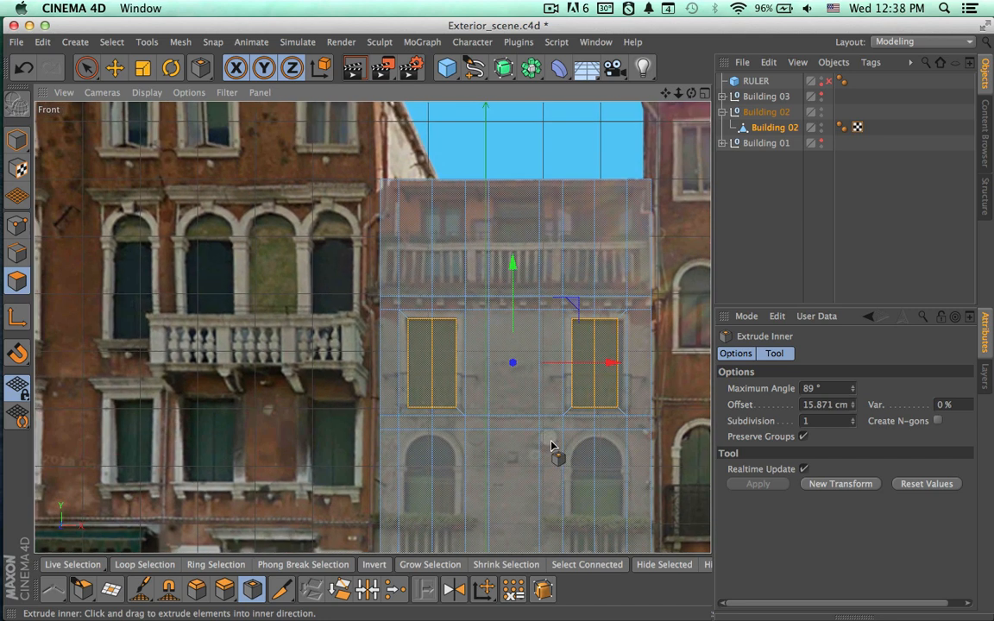
pyautogui.keyDown('alt'); pyautogui.moveTo(550, 533); pyautogui.dragTo(522, 338, button='middle'); pyautogui.keyUp('alt')
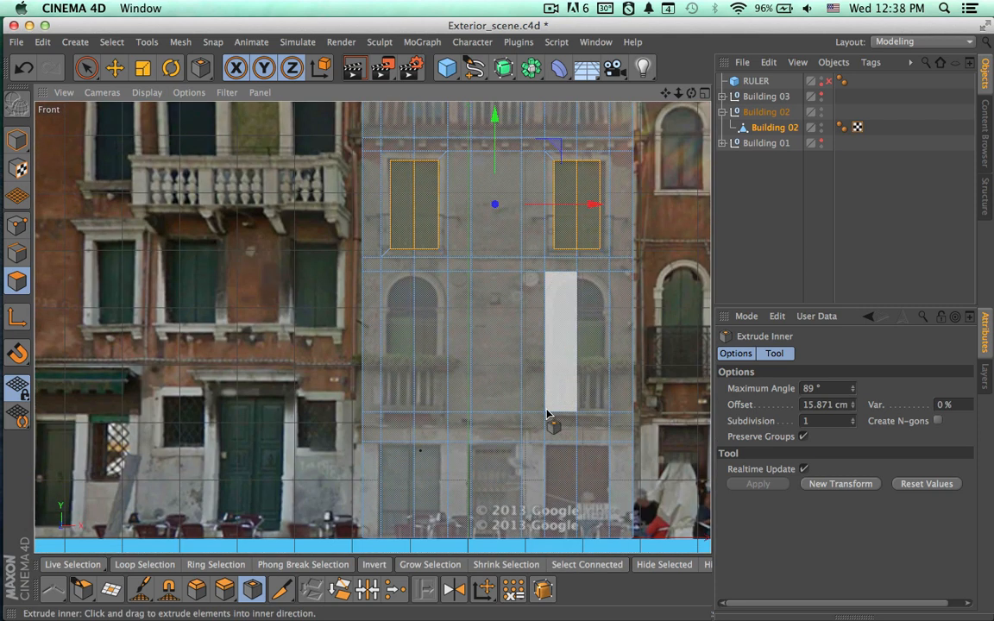
pyautogui.keyDown('alt'); pyautogui.moveTo(548, 413); pyautogui.dragTo(547, 340, button='middle'); pyautogui.keyUp('alt')
pyautogui.press('space')
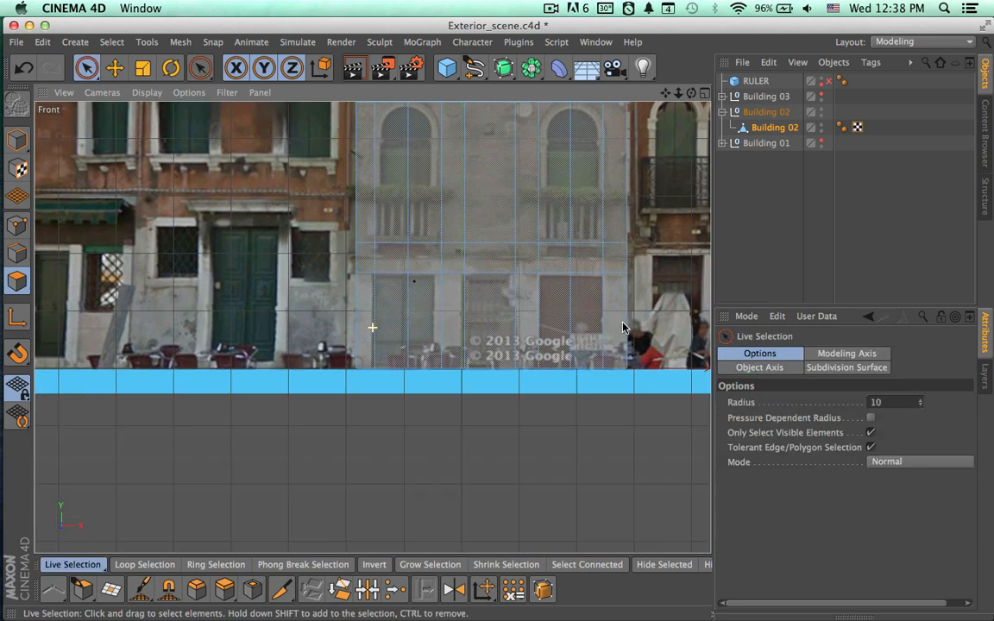
pyautogui.keyDown('alt'); pyautogui.moveTo(625, 423); pyautogui.dragTo(563, 365, button='middle'); pyautogui.keyUp('alt')
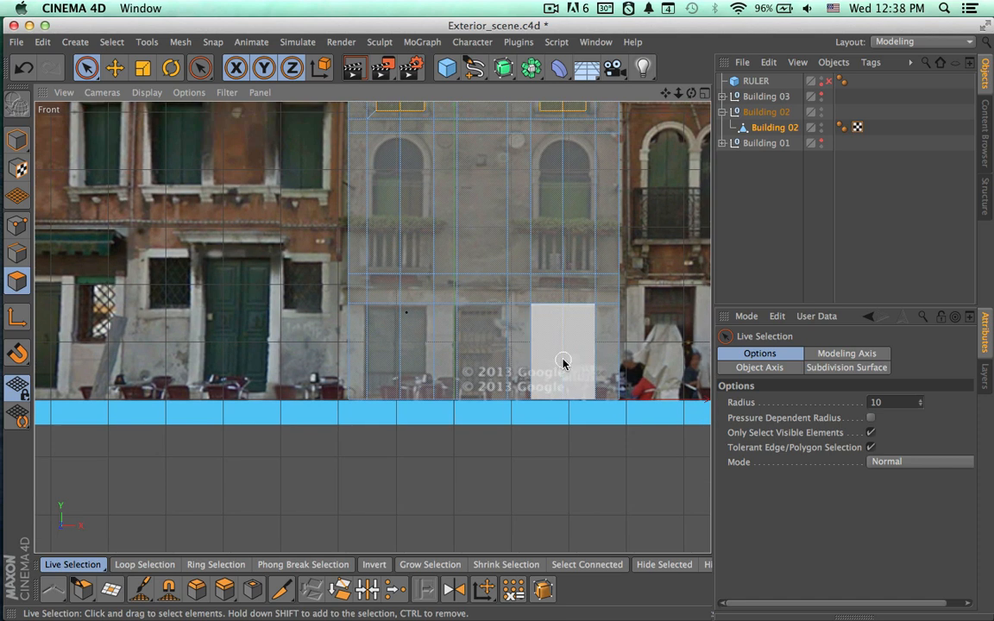
pyautogui.keyDown('alt'); pyautogui.moveTo(543, 282); pyautogui.dragTo(540, 377, button='middle'); pyautogui.keyUp('alt')
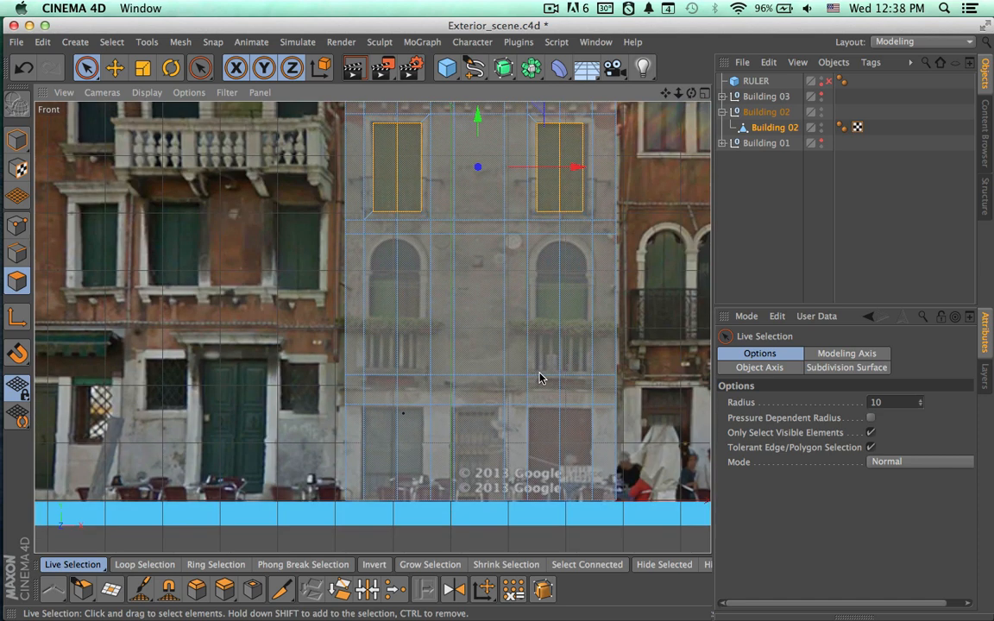
pyautogui.click(390, 296)
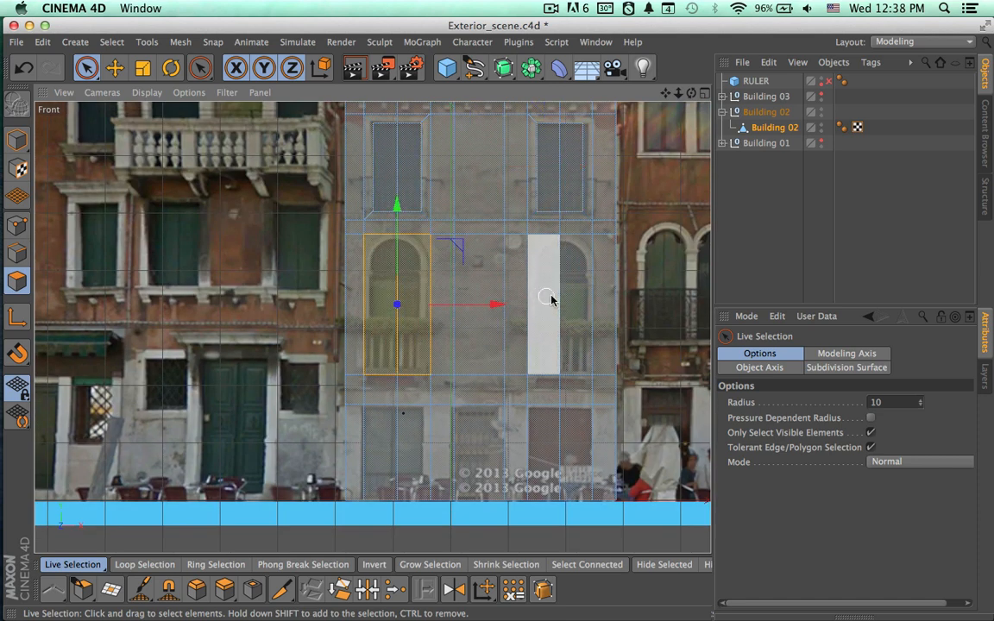
pyautogui.keyDown('shift'); pyautogui.click(561, 298); pyautogui.keyUp('shift')
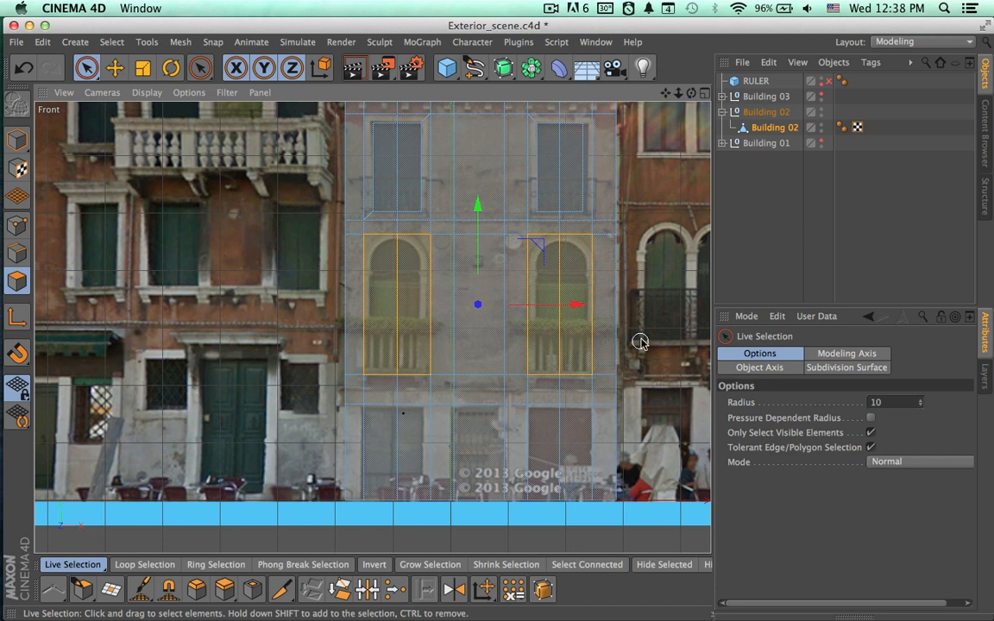
pyautogui.scroll(5, 471, 350)
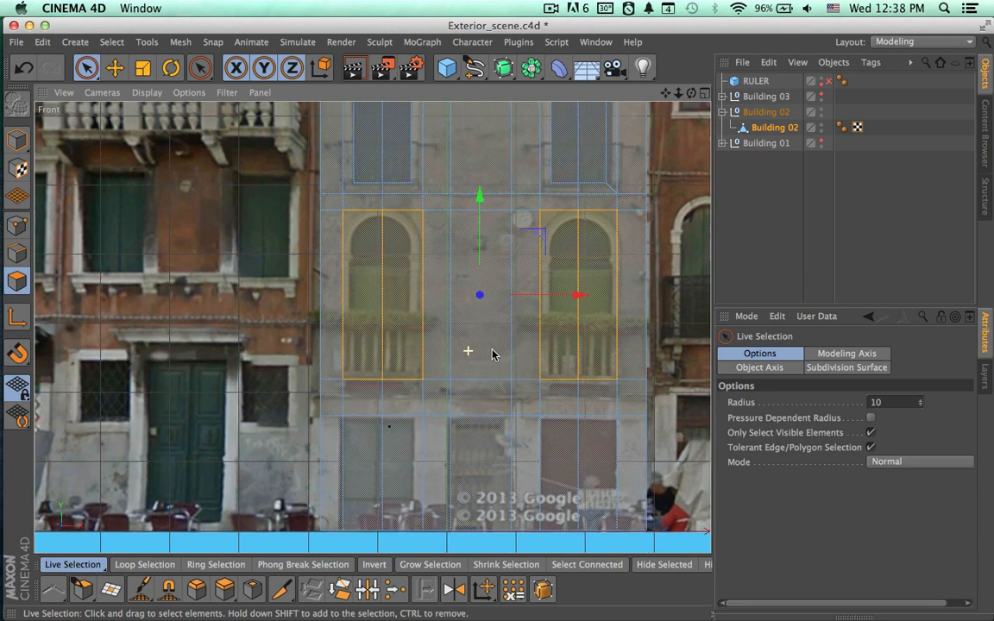
pyautogui.click(252, 589)
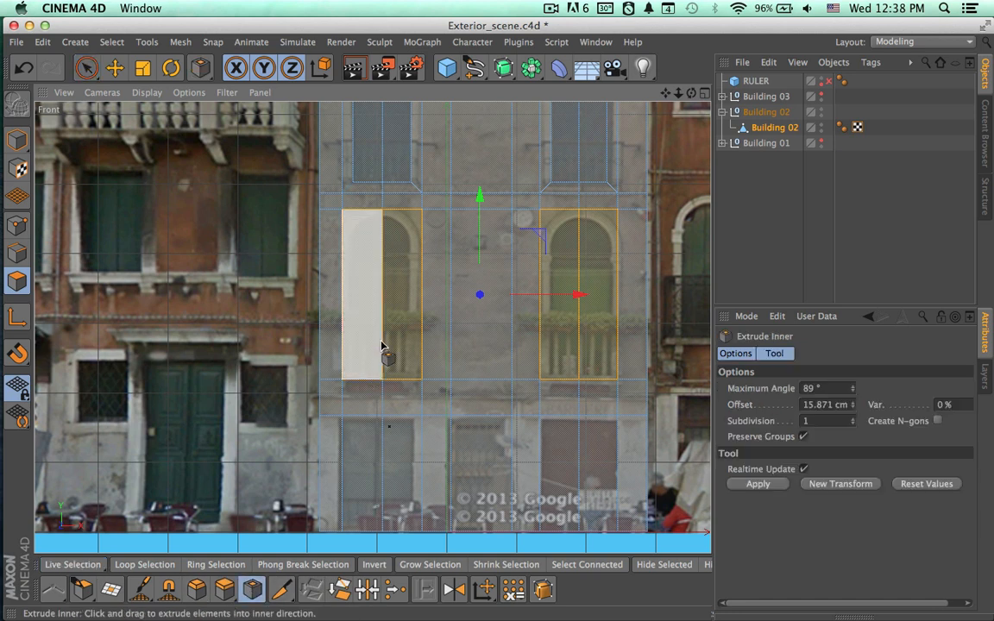
pyautogui.moveTo(382, 344)
pyautogui.mouseDown()
pyautogui.moveTo(448, 345)
pyautogui.moveTo(382, 346)
pyautogui.mouseUp()
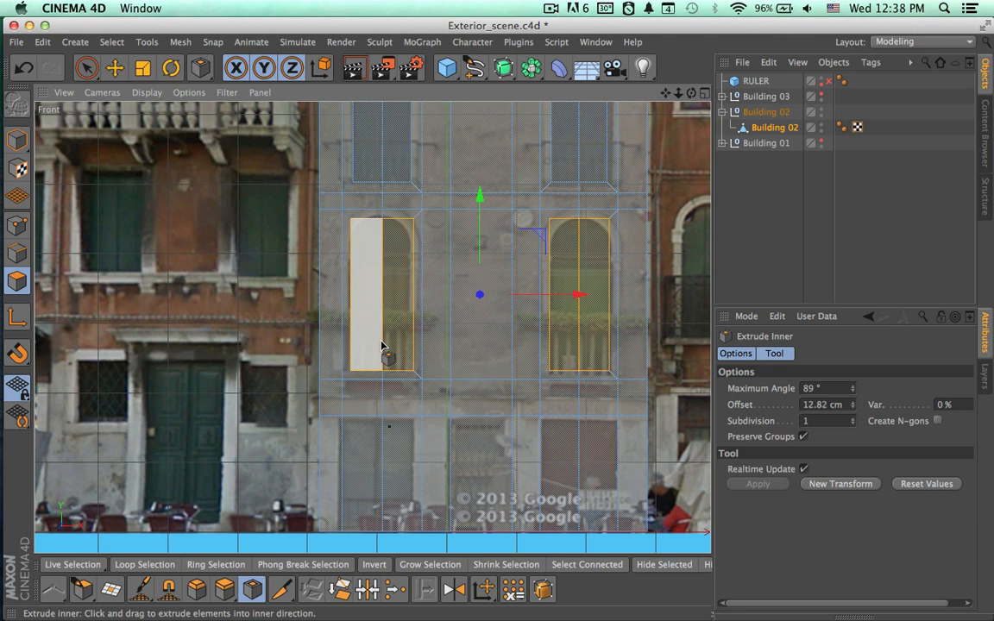
# In point mode, select the upper corner points of Building 02's two inset arched windows and move them down to shape peaked arches.
pyautogui.click(17, 224)
pyautogui.click(86, 69)
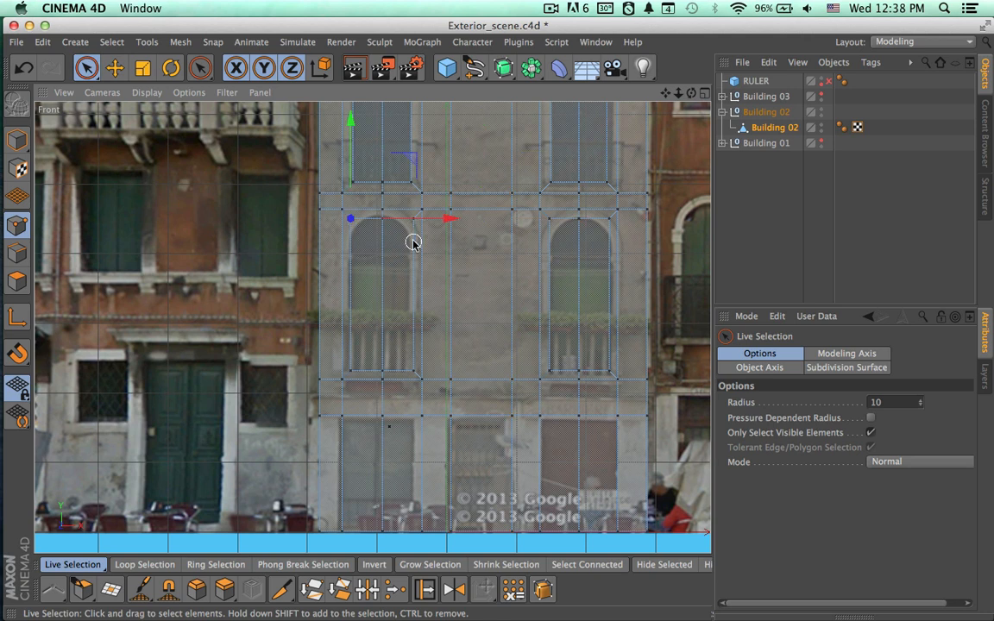
pyautogui.keyDown('shift'); pyautogui.click(550, 220); pyautogui.keyUp('shift')
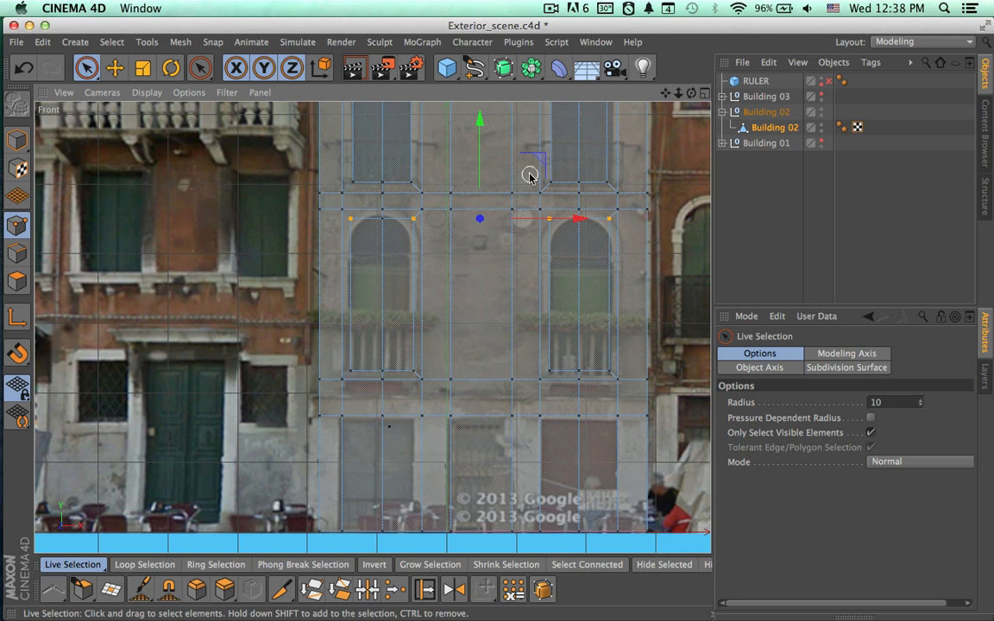
pyautogui.moveTo(480, 151); pyautogui.dragTo(480, 169)
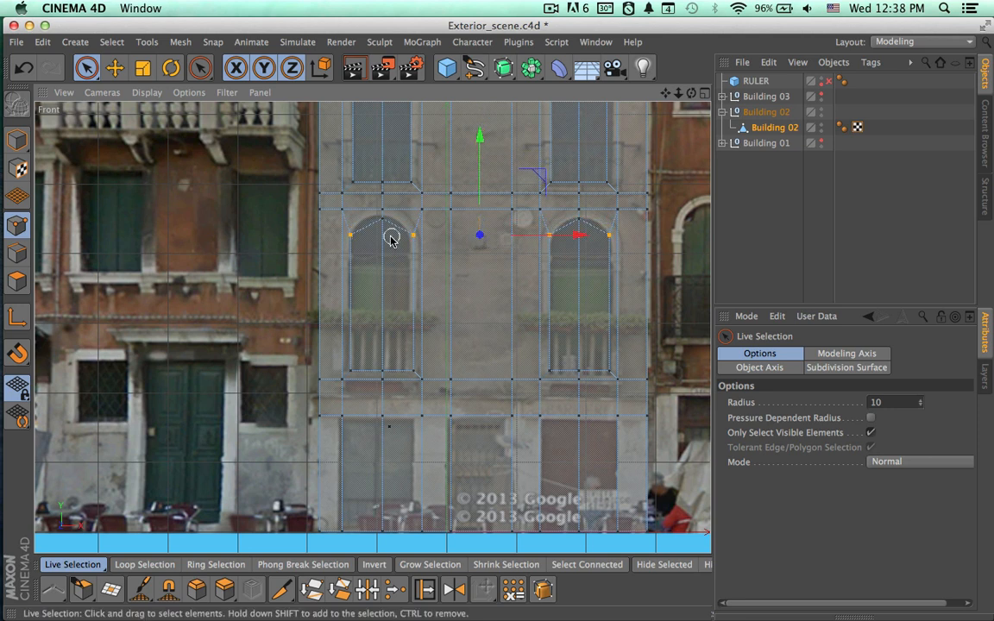
pyautogui.scroll(4, 447, 246)
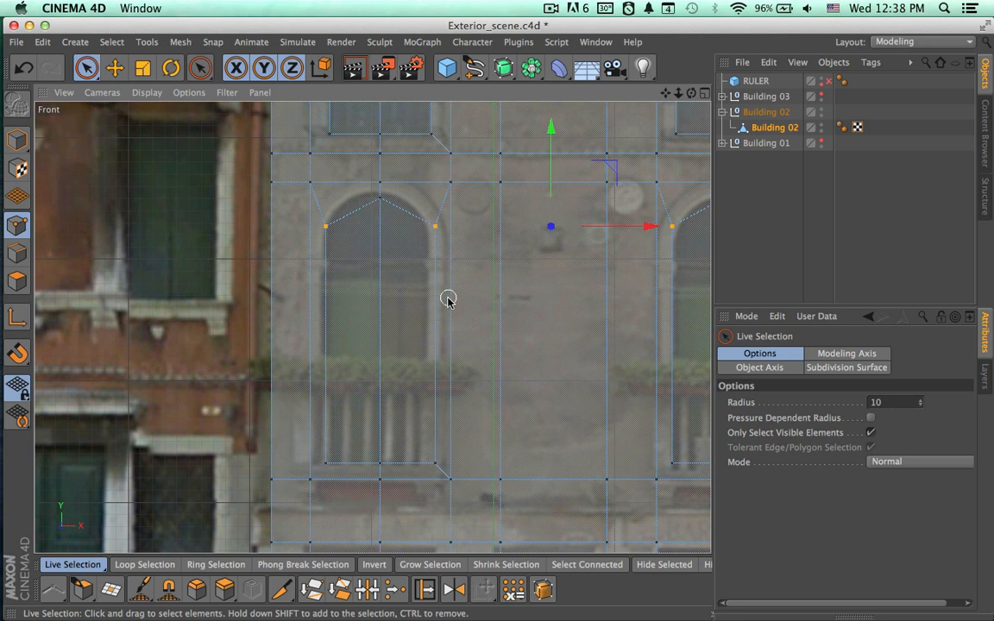
pyautogui.keyDown('alt'); pyautogui.moveTo(448, 298); pyautogui.dragTo(421, 299, button='middle'); pyautogui.keyUp('alt')
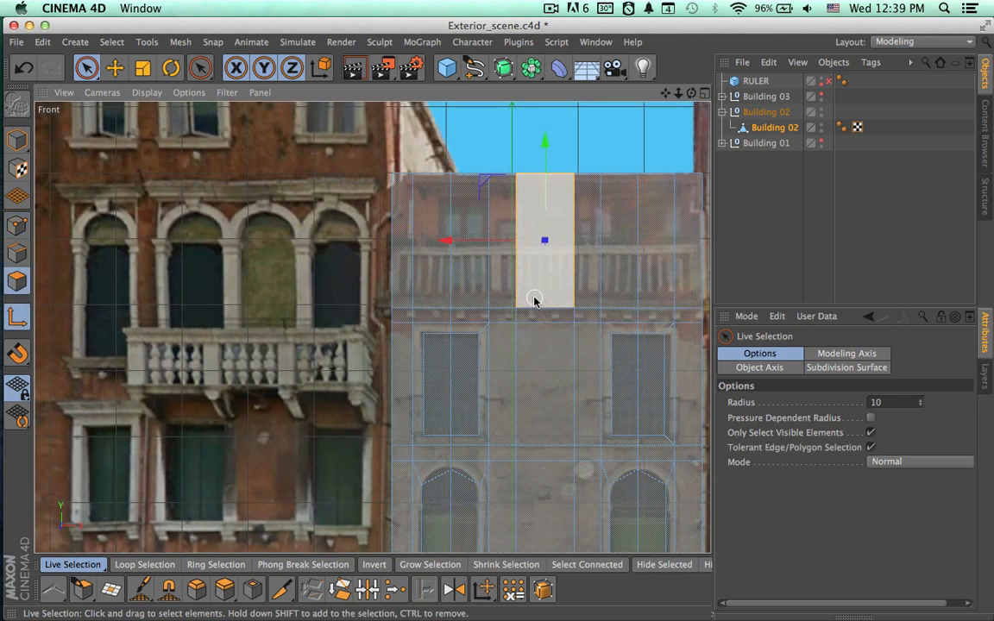
# Cut a horizontal loop across Building 02's top storey just below the roofline, using the Knife in Loop mode.
pyautogui.press('k')
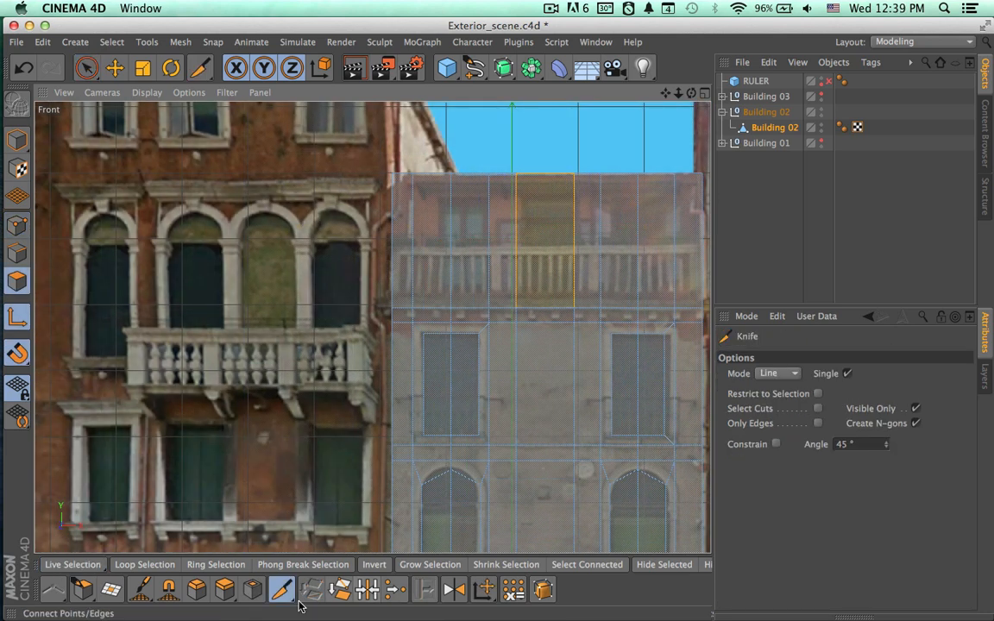
pyautogui.click(786, 374)
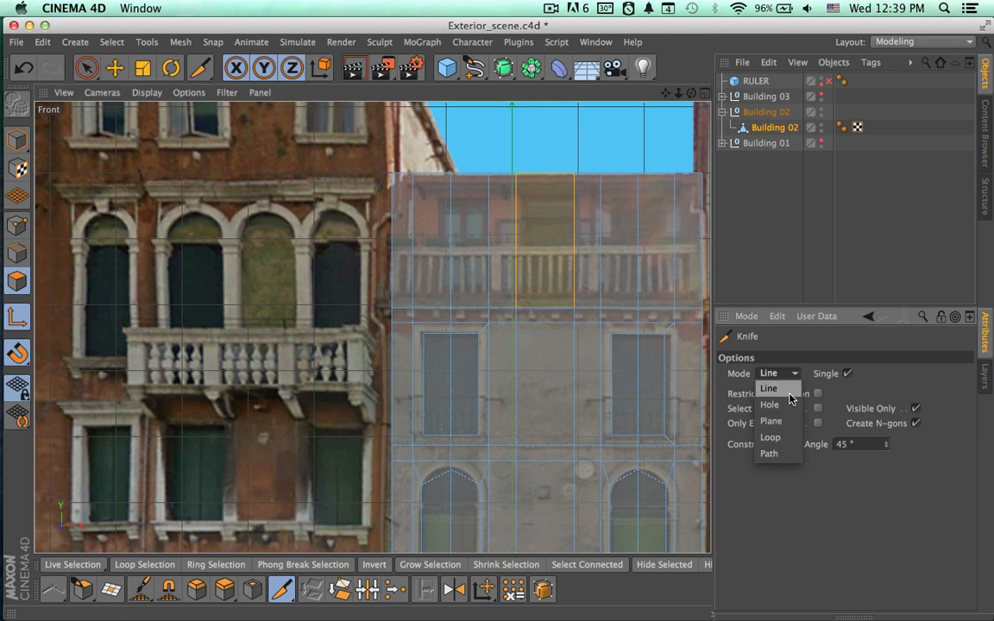
pyautogui.click(770, 435)
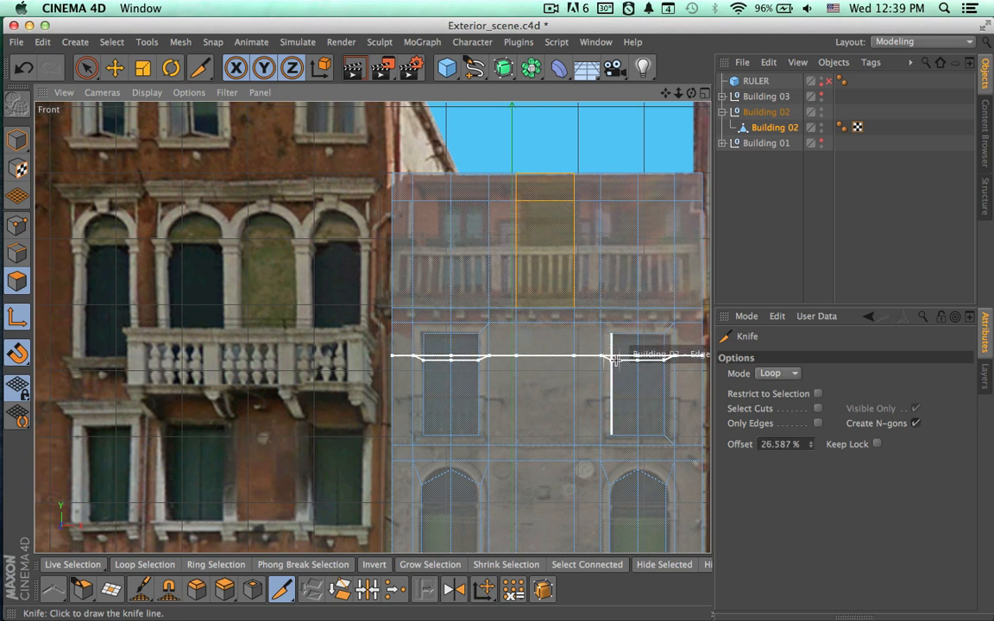
pyautogui.moveTo(615, 361); pyautogui.dragTo(539, 350, button='middle')
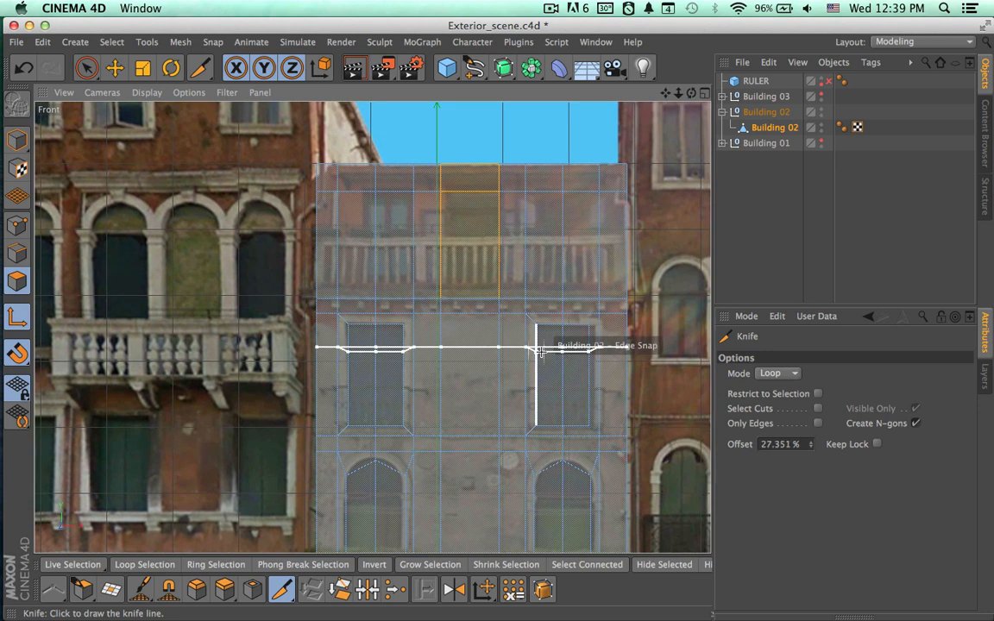
pyautogui.scroll(-2, 562, 356)
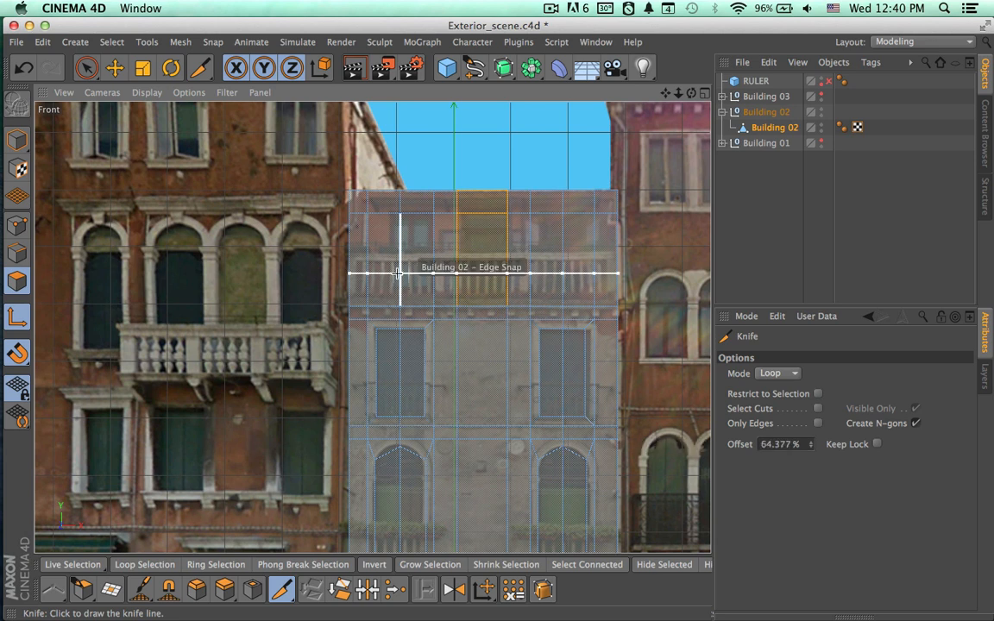
pyautogui.scroll(-3, 466, 318)
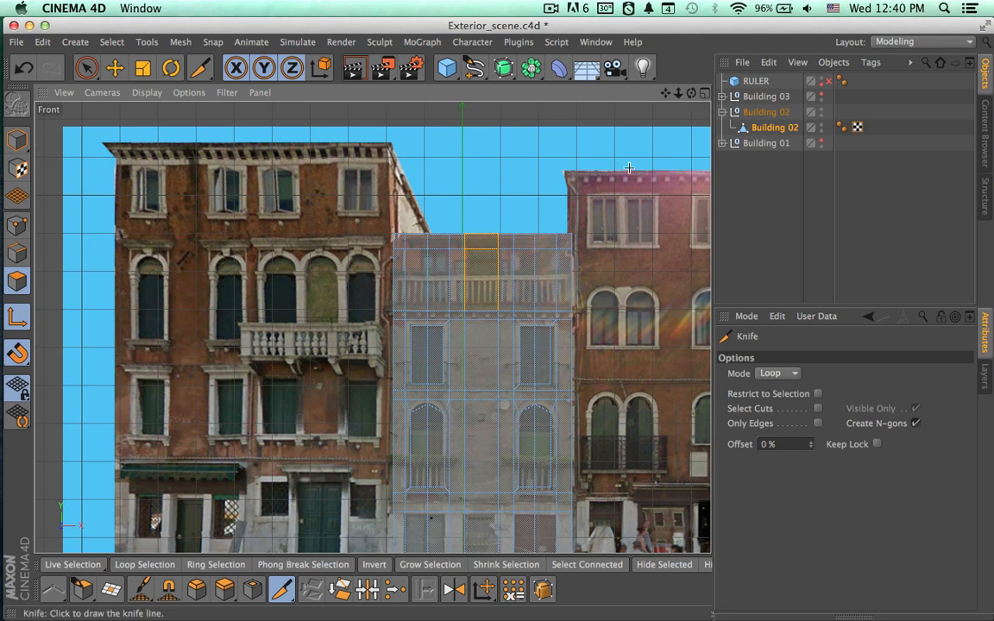
# Select the faces of Building 02's three top-storey openings, two rectangular windows and two arched windows with Live Selection.
pyautogui.press('space')
pyautogui.click(427, 279)
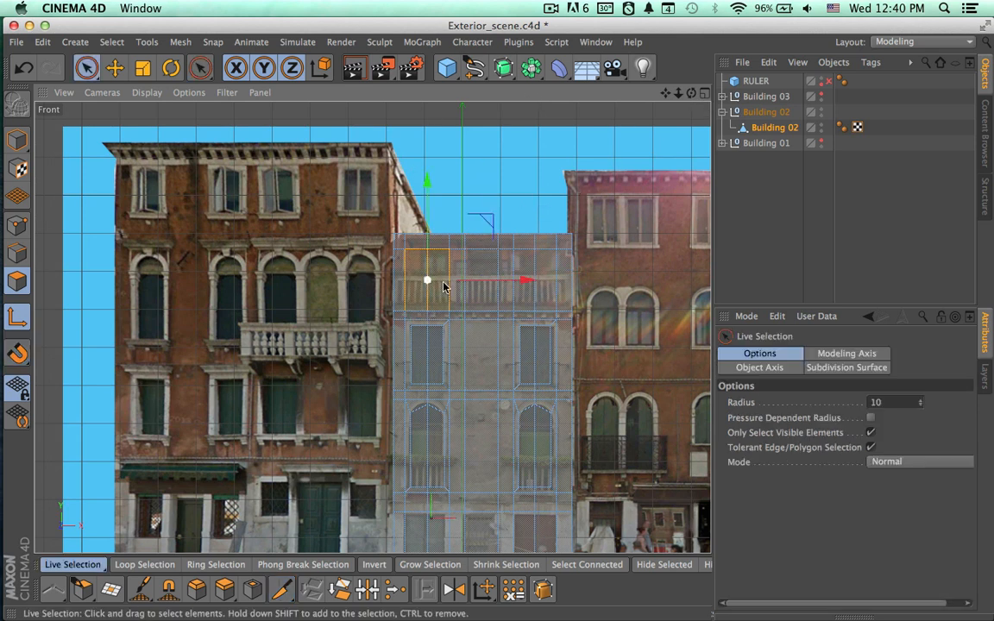
pyautogui.keyDown('shift'); pyautogui.click(536, 271); pyautogui.keyUp('shift')
pyautogui.keyDown('shift'); pyautogui.click(480, 274); pyautogui.keyUp('shift')
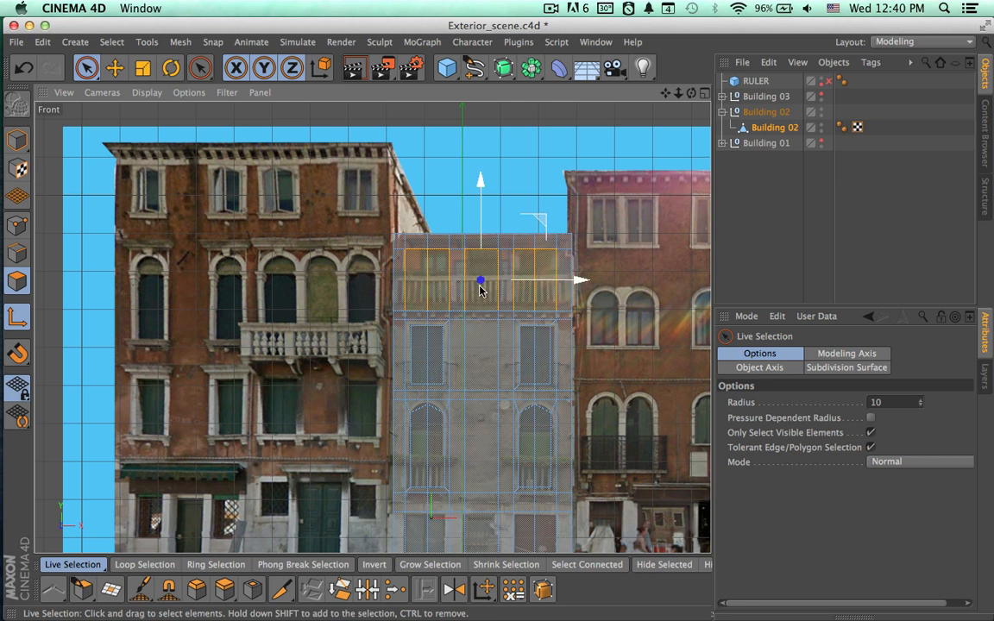
pyautogui.keyDown('shift'); pyautogui.click(438, 360); pyautogui.keyUp('shift')
pyautogui.keyDown('shift'); pyautogui.click(537, 360); pyautogui.keyUp('shift')
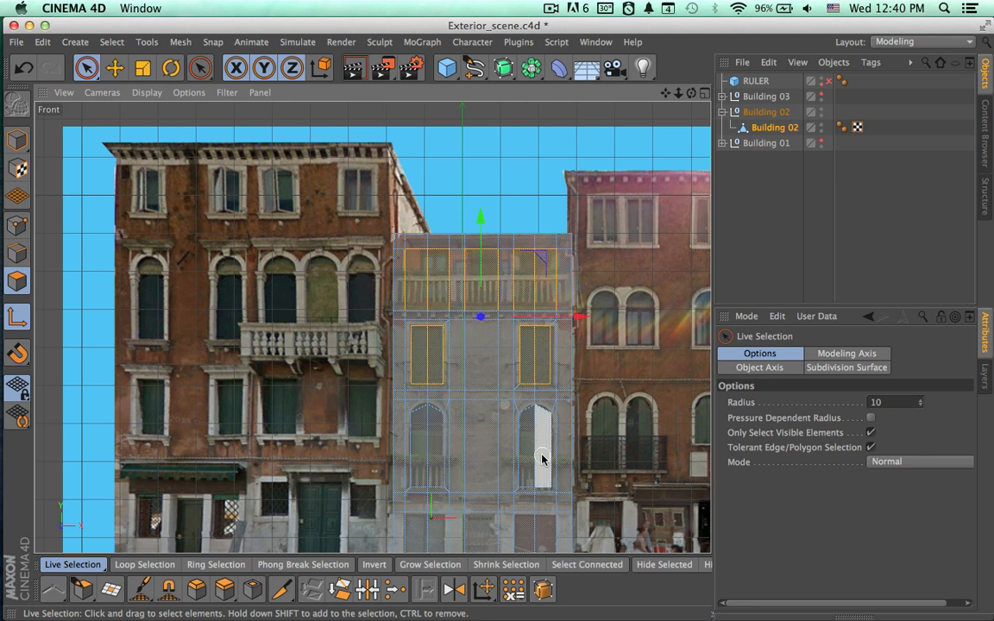
pyautogui.keyDown('shift'); pyautogui.click(537, 457); pyautogui.keyUp('shift')
pyautogui.keyDown('shift'); pyautogui.click(428, 453); pyautogui.keyUp('shift')
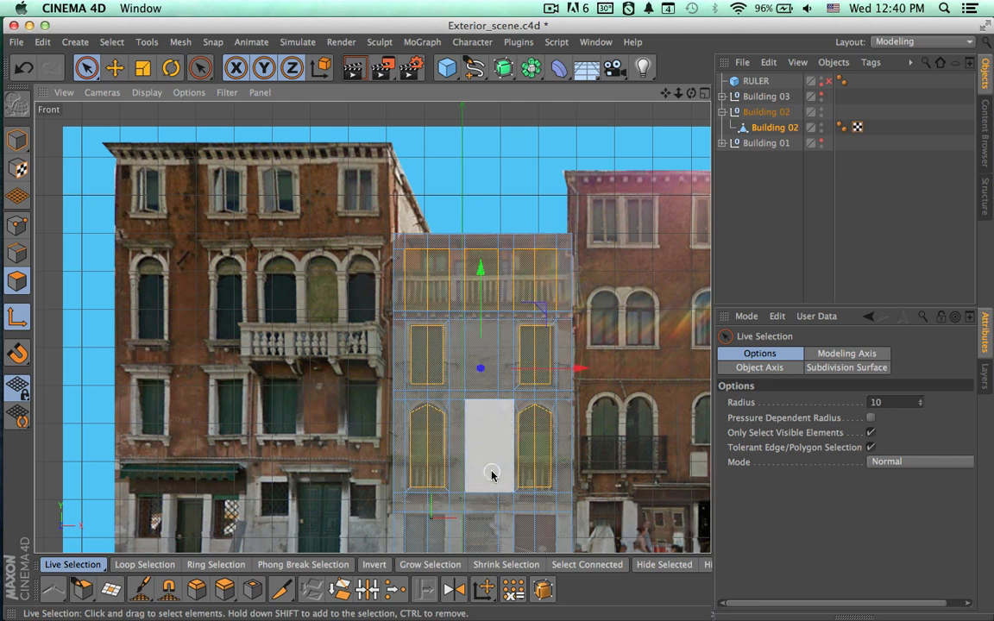
# Add the faces of the two outer ground-floor openings to Building 02's face selection.
pyautogui.keyDown('alt'); pyautogui.moveTo(428, 453); pyautogui.dragTo(419, 265, button='middle'); pyautogui.keyUp('alt')
pyautogui.keyDown('shift'); pyautogui.click(417, 354); pyautogui.keyUp('shift')
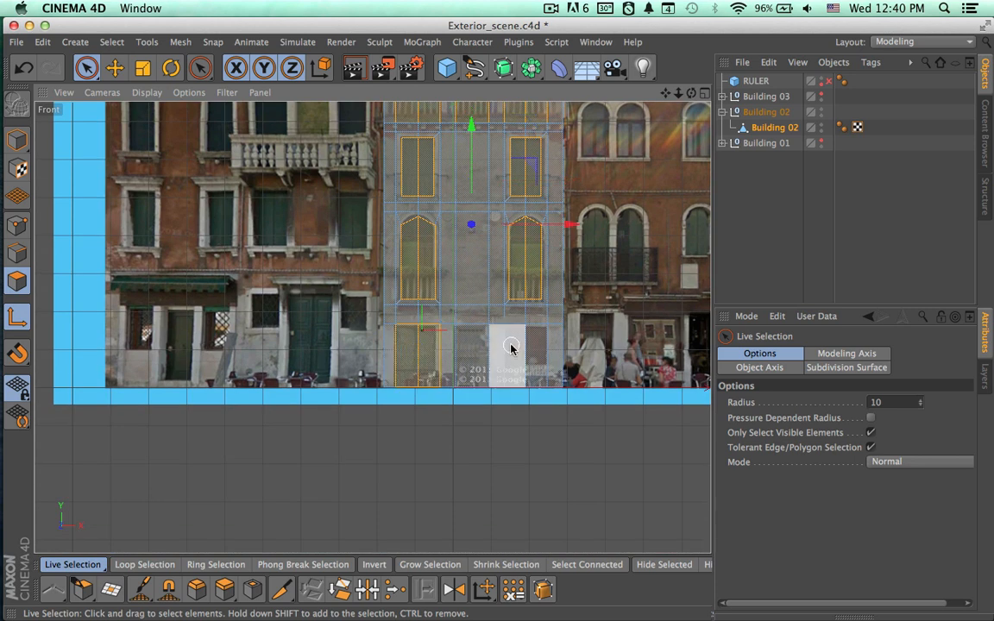
pyautogui.keyDown('shift'); pyautogui.click(528, 352); pyautogui.keyUp('shift')
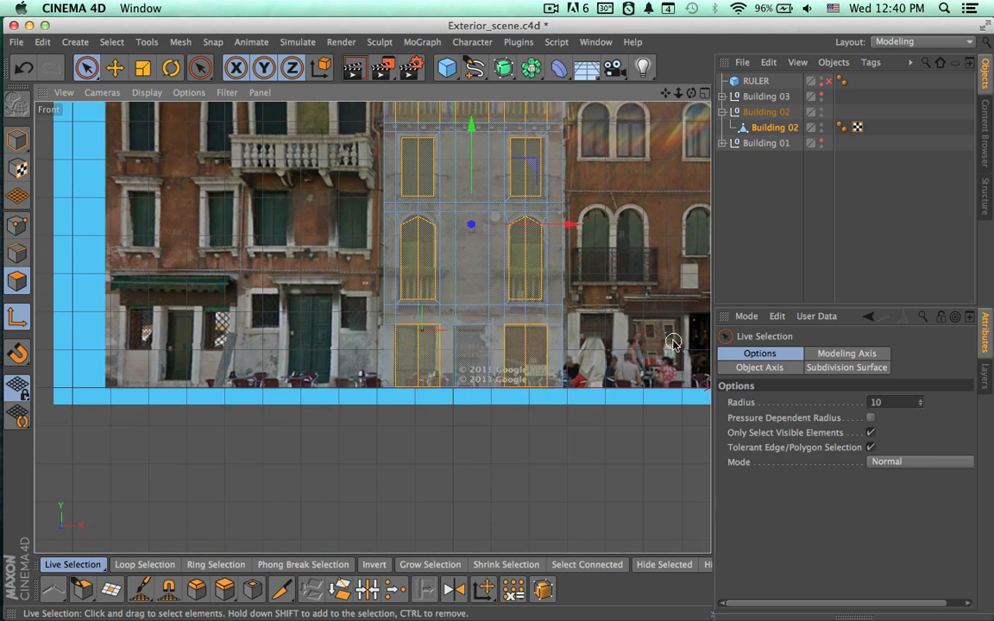
pyautogui.keyDown('alt'); pyautogui.moveTo(648, 345); pyautogui.dragTo(612, 467, button='middle'); pyautogui.keyUp('alt')
pyautogui.scroll(-2, 612, 468)
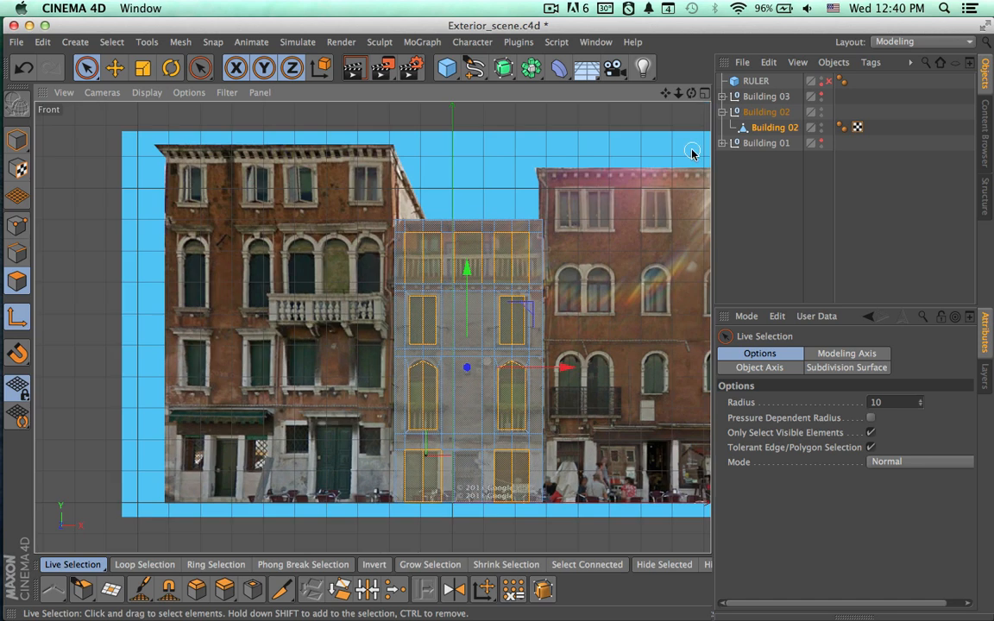
# Inspect Building 02's selected window faces in the perspective view and compare the facade with the Street View reference in Google Earth.
pyautogui.click(705, 93)
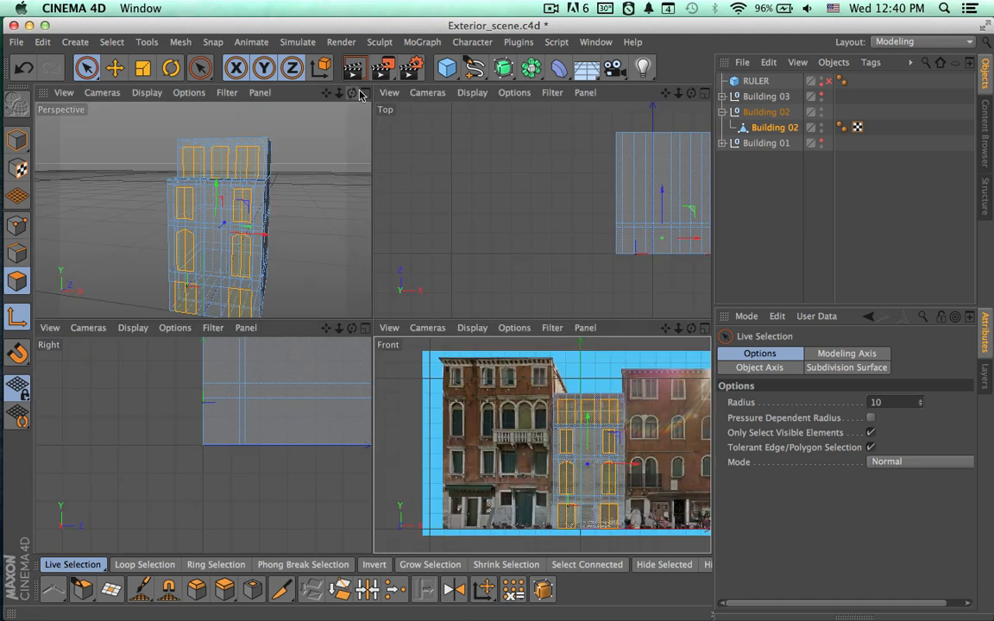
pyautogui.keyDown('alt'); pyautogui.moveTo(331, 181); pyautogui.dragTo(222, 229); pyautogui.keyUp('alt')
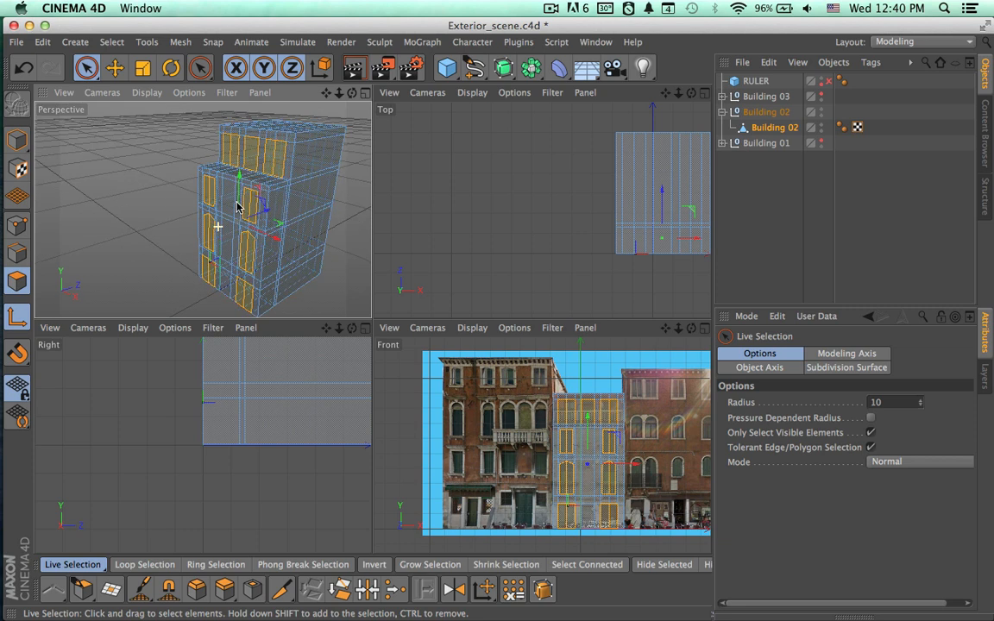
pyautogui.scroll(10, 407, 185)
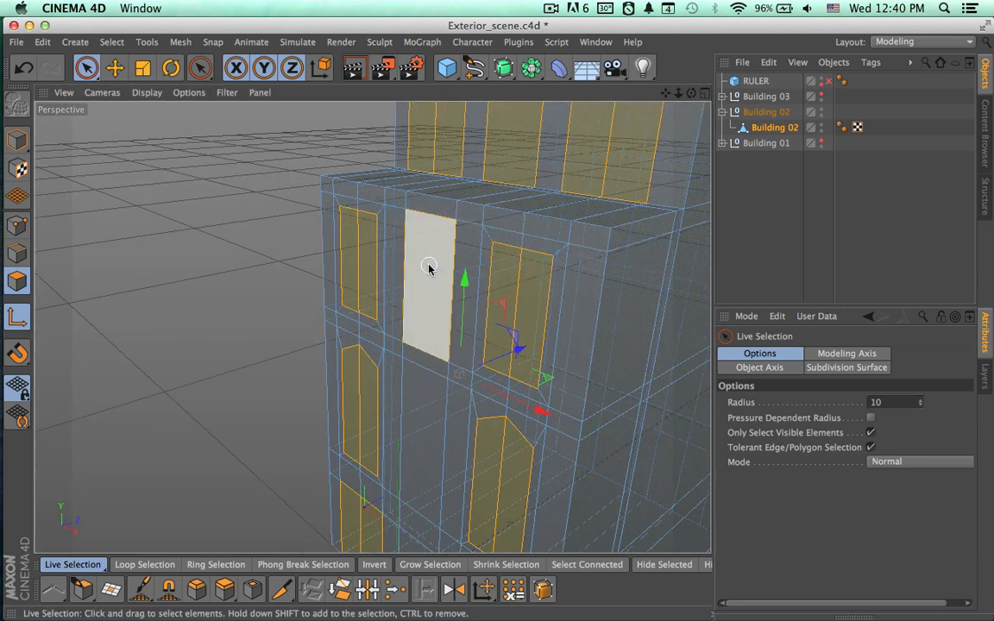
pyautogui.keyDown('alt'); pyautogui.moveTo(469, 354); pyautogui.dragTo(525, 321); pyautogui.keyUp('alt')
pyautogui.press('super+Tab')
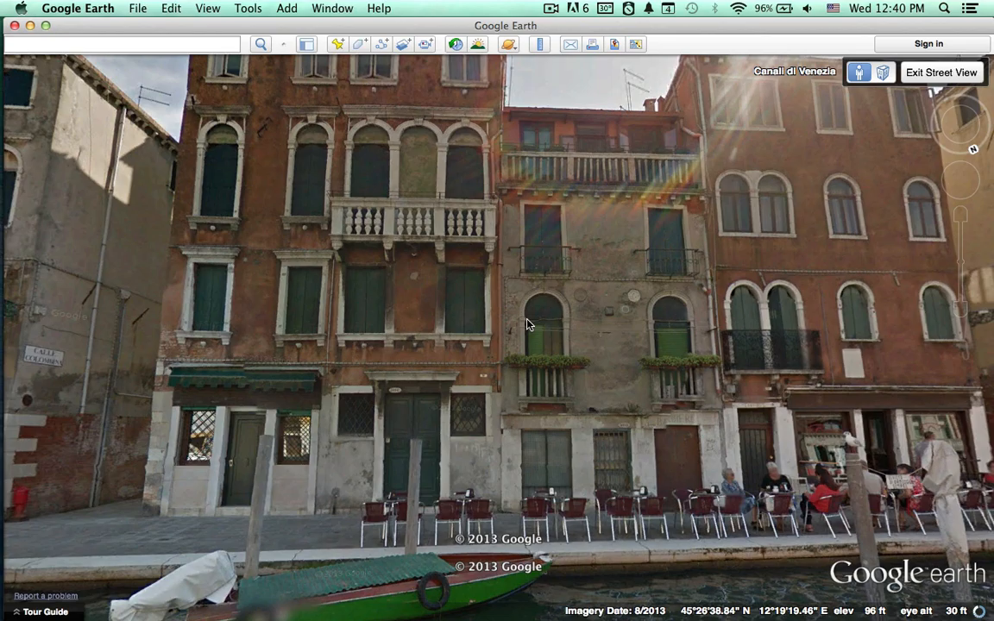
pyautogui.press('super+Tab')
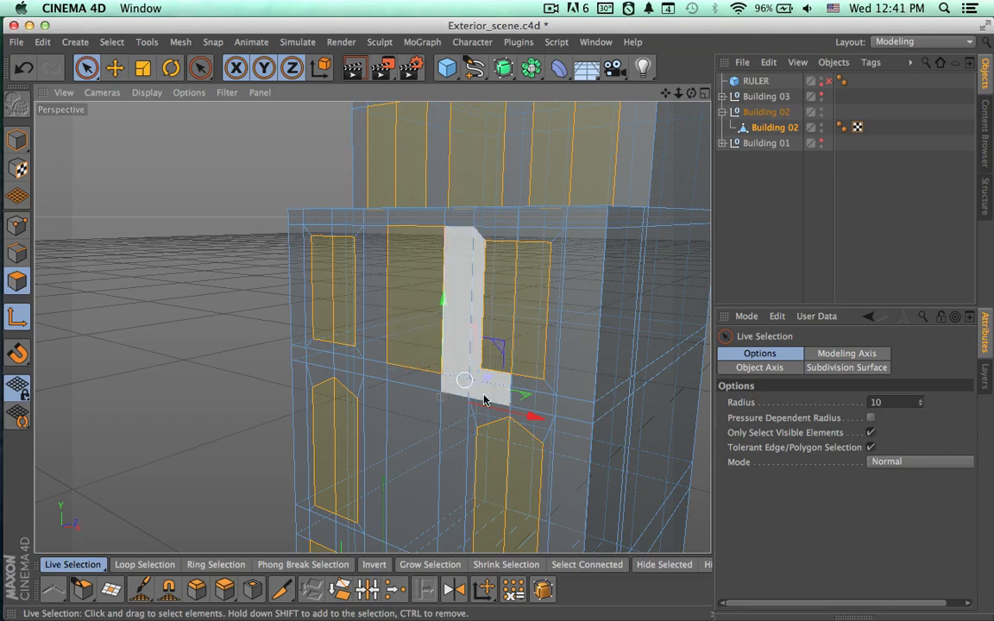
pyautogui.press('super+Tab')
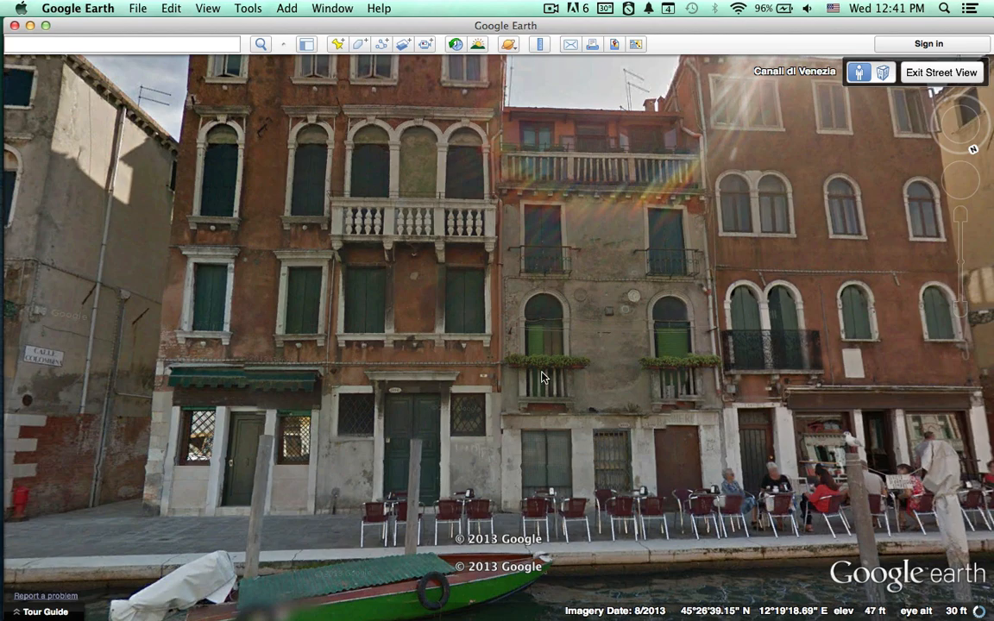
pyautogui.press('super+Tab')
pyautogui.keyDown('alt'); pyautogui.moveTo(436, 320); pyautogui.dragTo(479, 424); pyautogui.keyUp('alt')
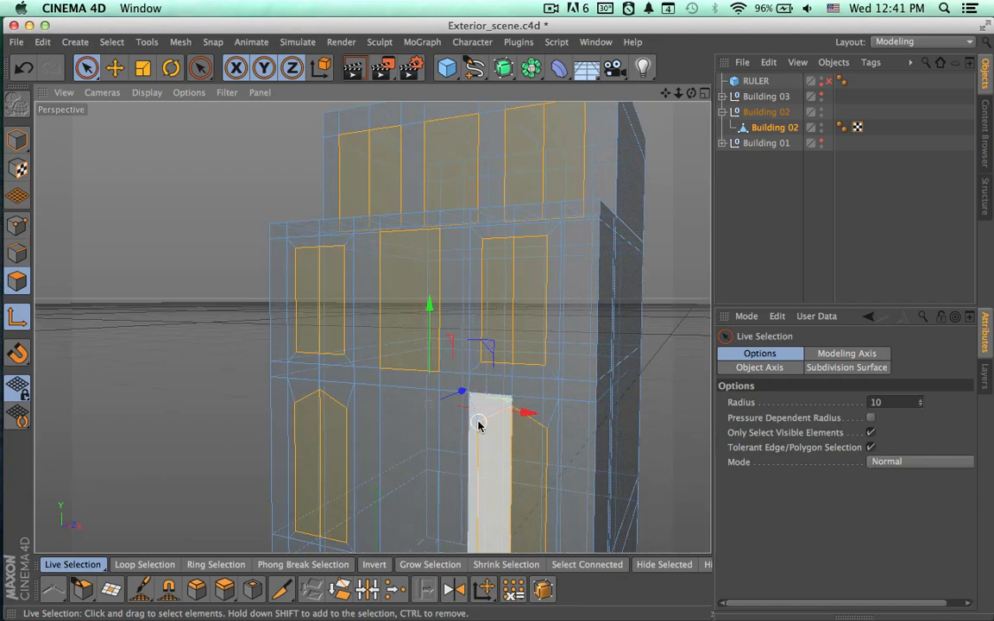
pyautogui.keyDown('alt'); pyautogui.moveTo(482, 456); pyautogui.dragTo(510, 436, button='middle'); pyautogui.keyUp('alt')
pyautogui.keyDown('alt'); pyautogui.moveTo(501, 354); pyautogui.dragTo(448, 352, button='right'); pyautogui.keyUp('alt')
# Make Building 01 visible in the viewport and turn off X-Ray for its polygon object.
pyautogui.click(820, 143)
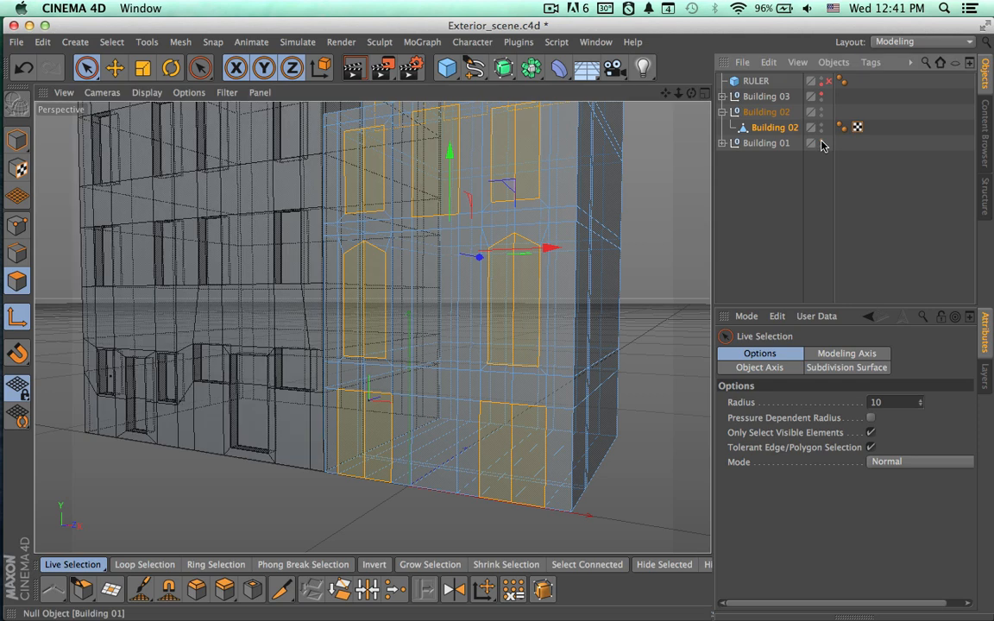
pyautogui.keyDown('alt'); pyautogui.moveTo(587, 304); pyautogui.dragTo(434, 302); pyautogui.keyUp('alt')
pyautogui.keyDown('alt'); pyautogui.moveTo(434, 302); pyautogui.dragTo(560, 292, button='right'); pyautogui.keyUp('alt')
pyautogui.keyDown('alt'); pyautogui.moveTo(453, 282); pyautogui.dragTo(453, 342, button='middle'); pyautogui.keyUp('alt')
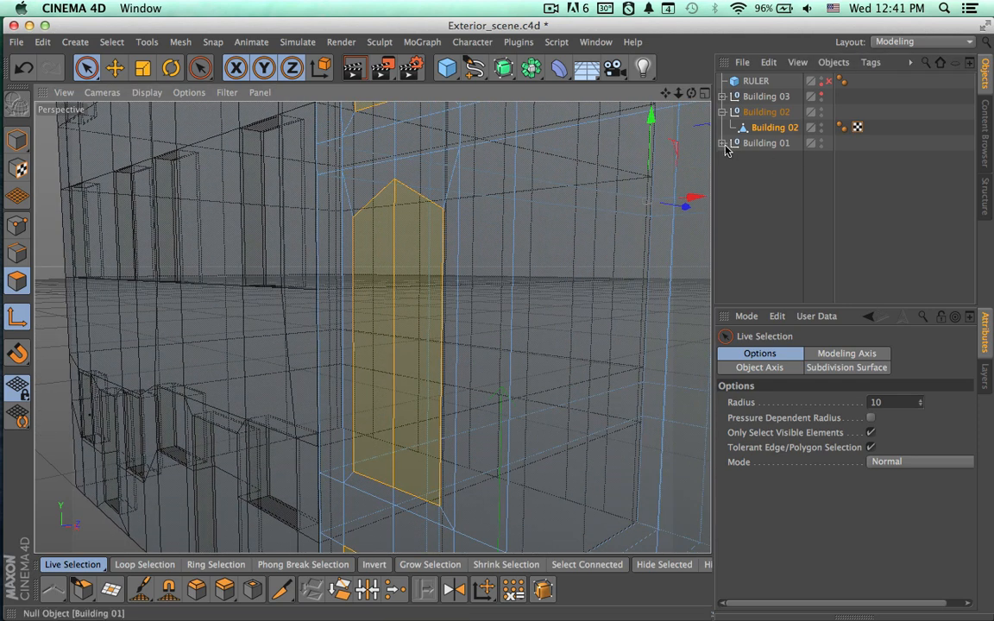
pyautogui.click(722, 143)
pyautogui.click(768, 159)
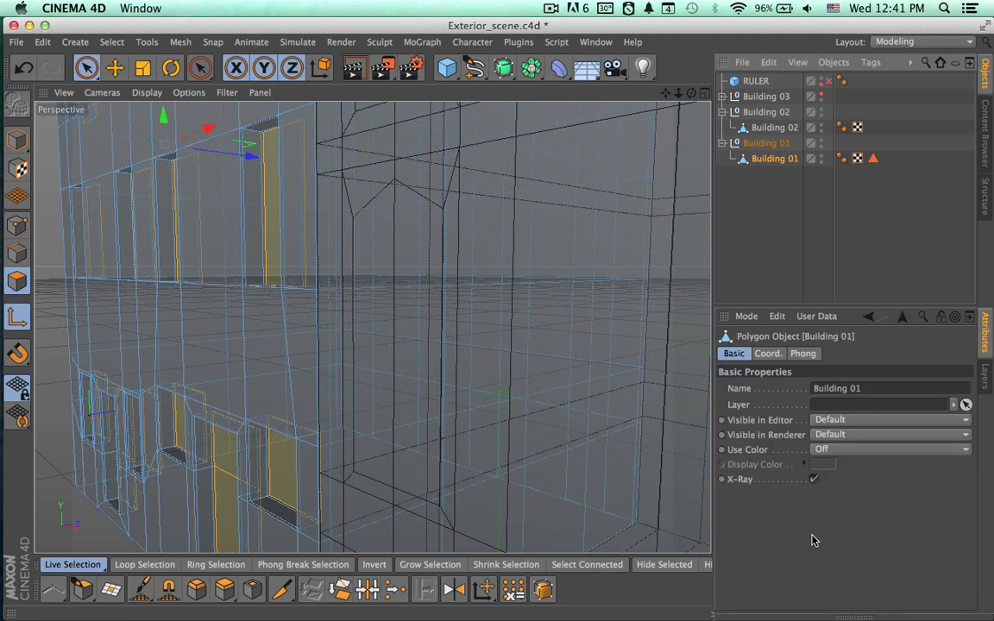
pyautogui.click(814, 480)
pyautogui.moveTo(610, 415)
pyautogui.keyDown('alt'); pyautogui.mouseDown()
pyautogui.moveTo(615, 471)
pyautogui.moveTo(525, 342)
pyautogui.mouseUp(); pyautogui.keyUp('alt')
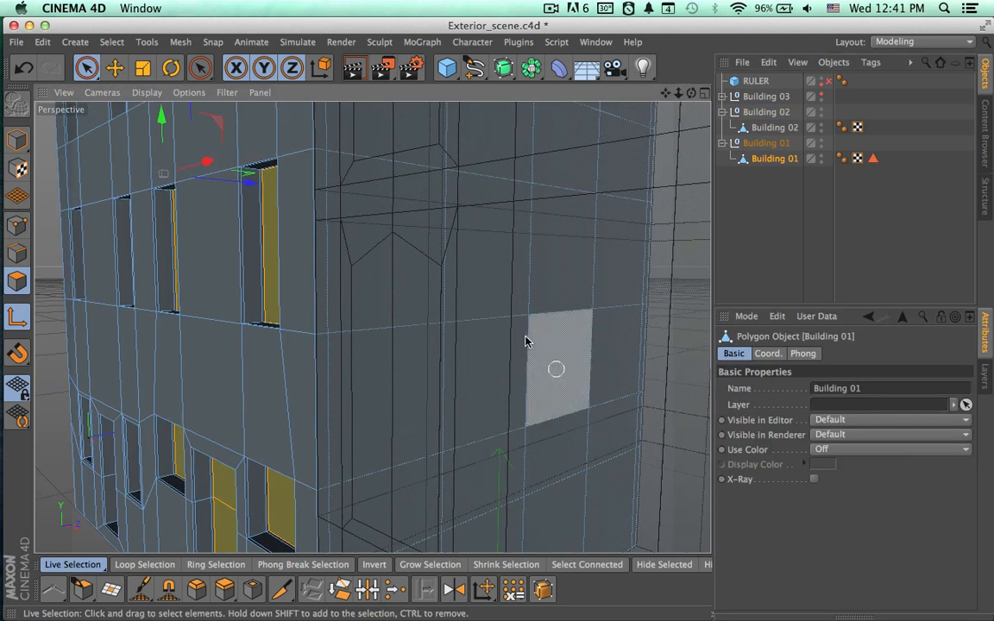
# Store Building 02's selected window faces as a polygon selection named Windows Selection B2.
pyautogui.click(775, 128)
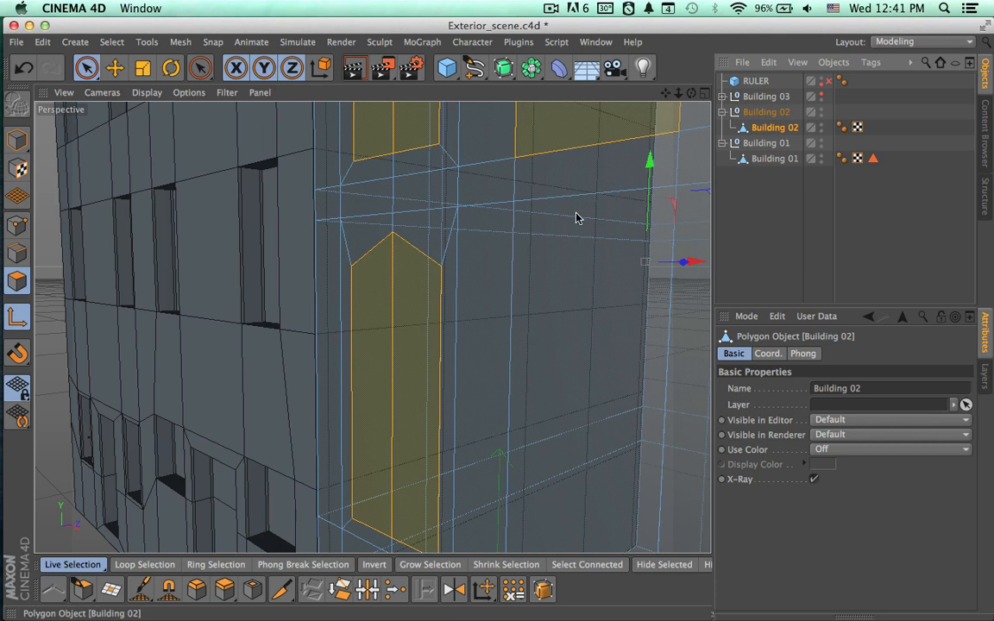
pyautogui.moveTo(581, 269)
pyautogui.keyDown('alt'); pyautogui.mouseDown(button='right')
pyautogui.moveTo(486, 271)
pyautogui.moveTo(569, 267)
pyautogui.mouseUp(button='right'); pyautogui.keyUp('alt')
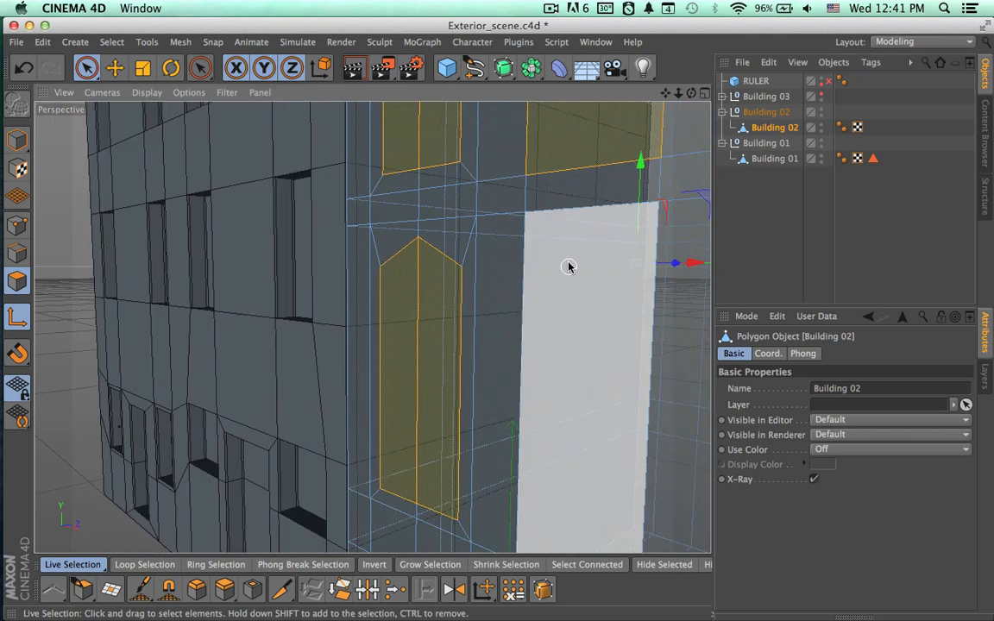
pyautogui.keyDown('alt'); pyautogui.moveTo(549, 207); pyautogui.dragTo(521, 379, button='middle'); pyautogui.keyUp('alt')
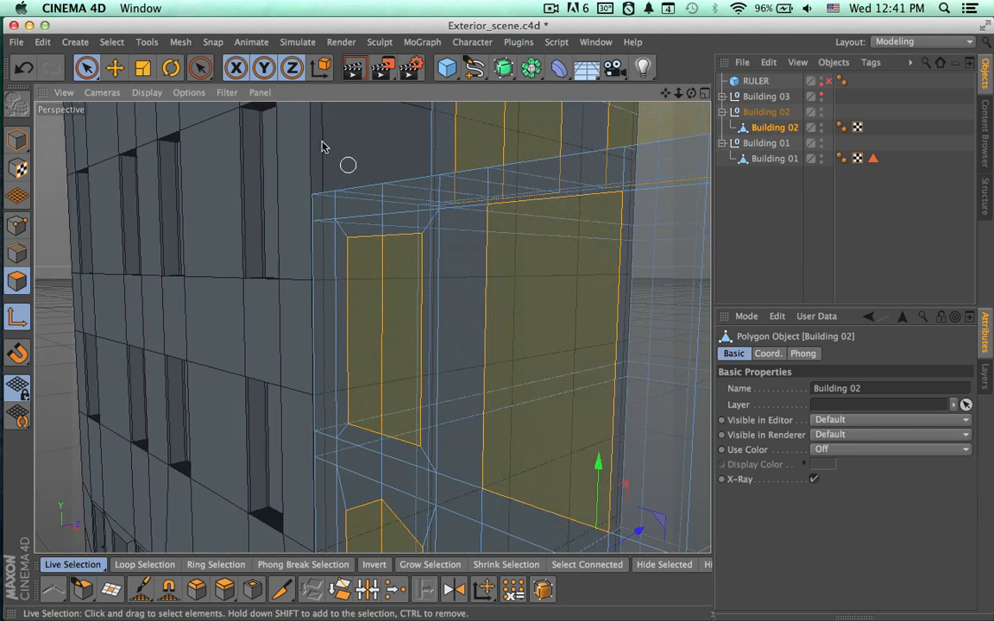
pyautogui.click(111, 41)
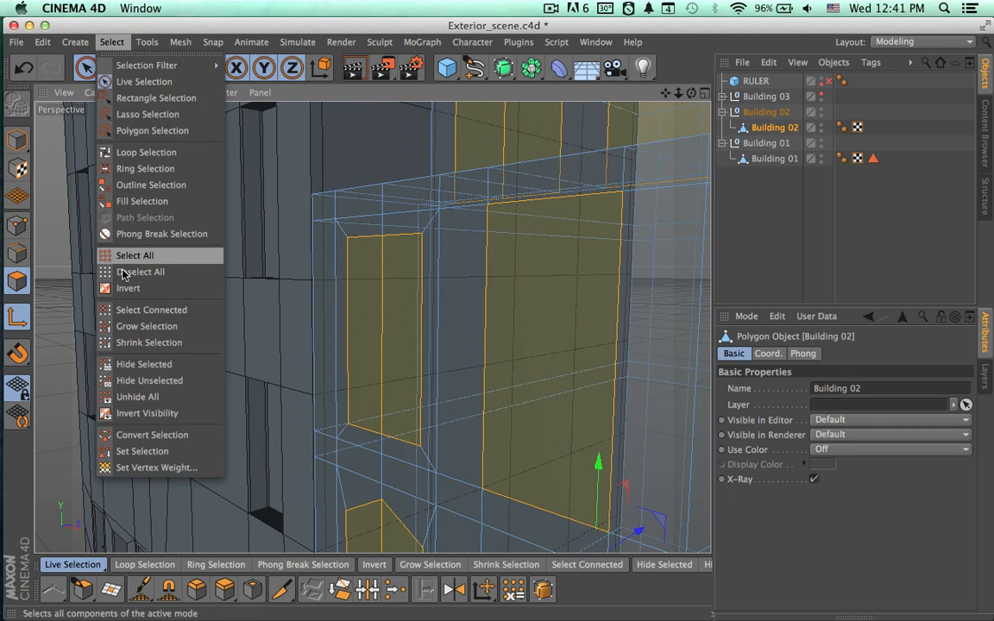
pyautogui.click(145, 449)
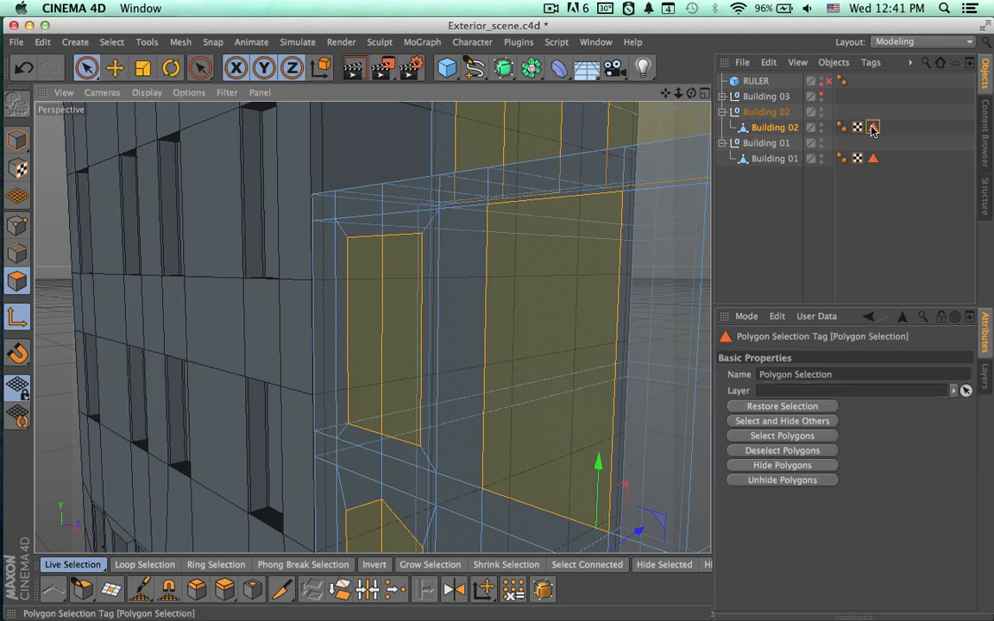
pyautogui.moveTo(843, 374); pyautogui.dragTo(689, 365)
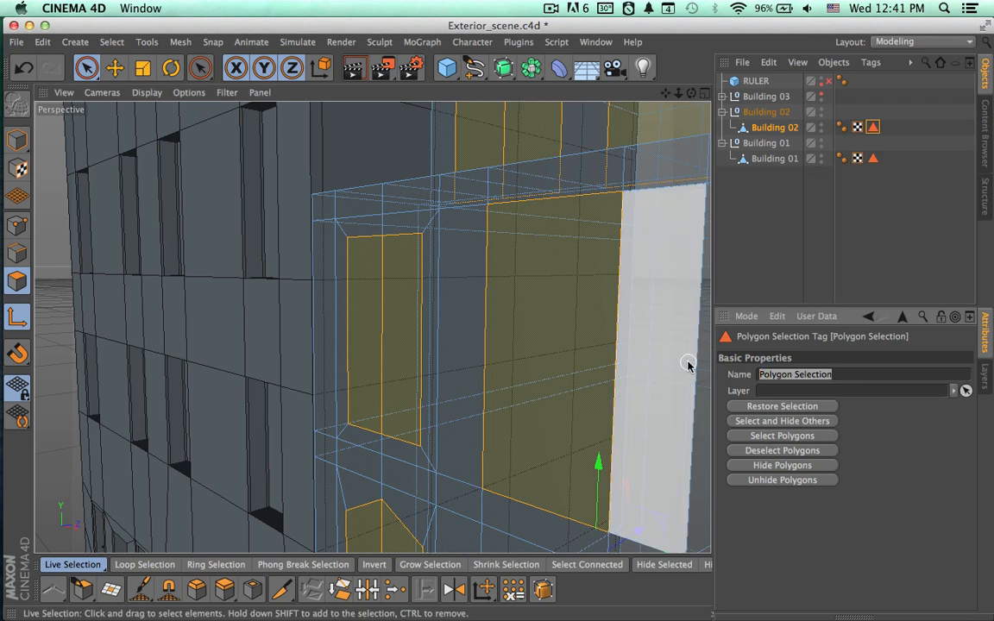
pyautogui.write('WE')
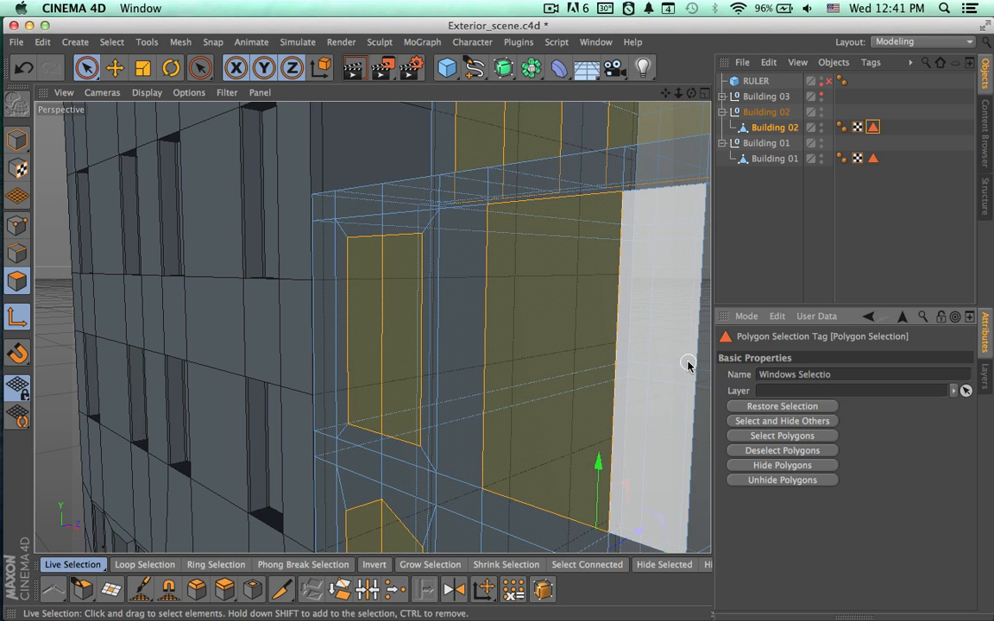
pyautogui.write('n')
pyautogui.press('Return')
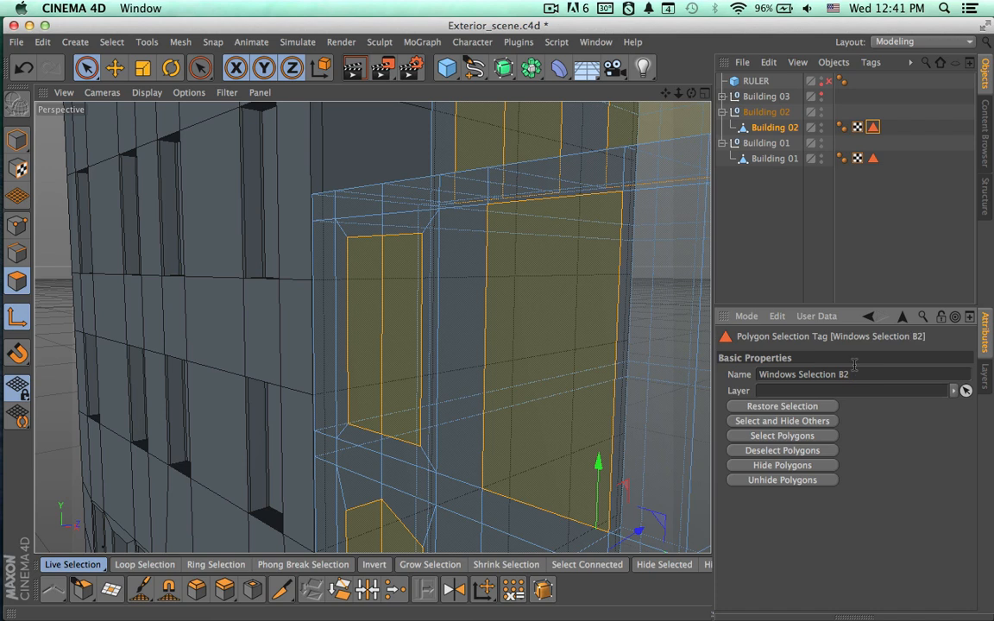
# Check the name of Building 01's polygon selection tag, and collapse the Building 01 group.
pyautogui.click(873, 159)
pyautogui.click(868, 371)
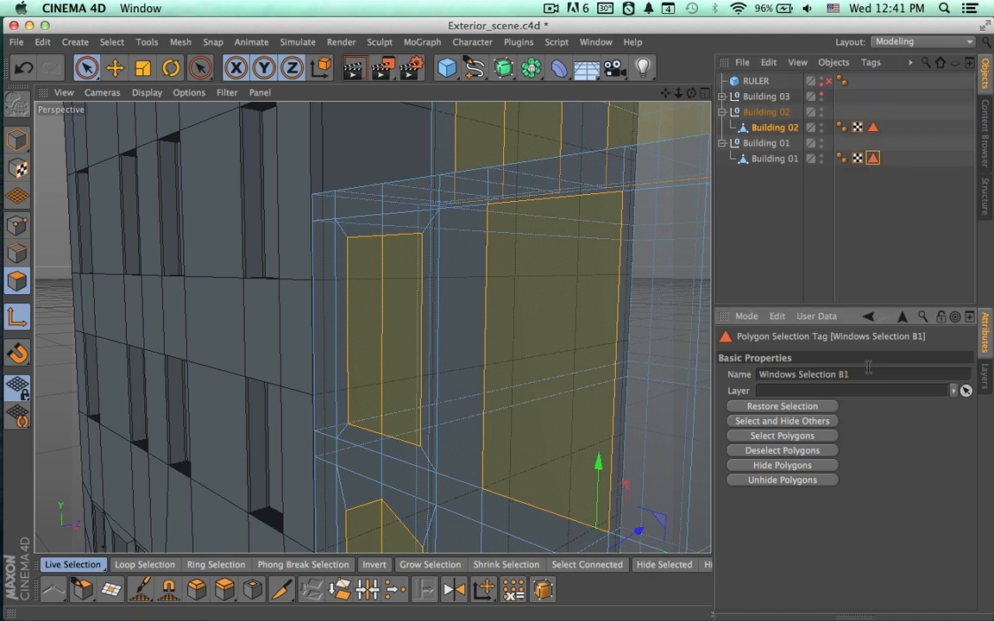
pyautogui.click(821, 300)
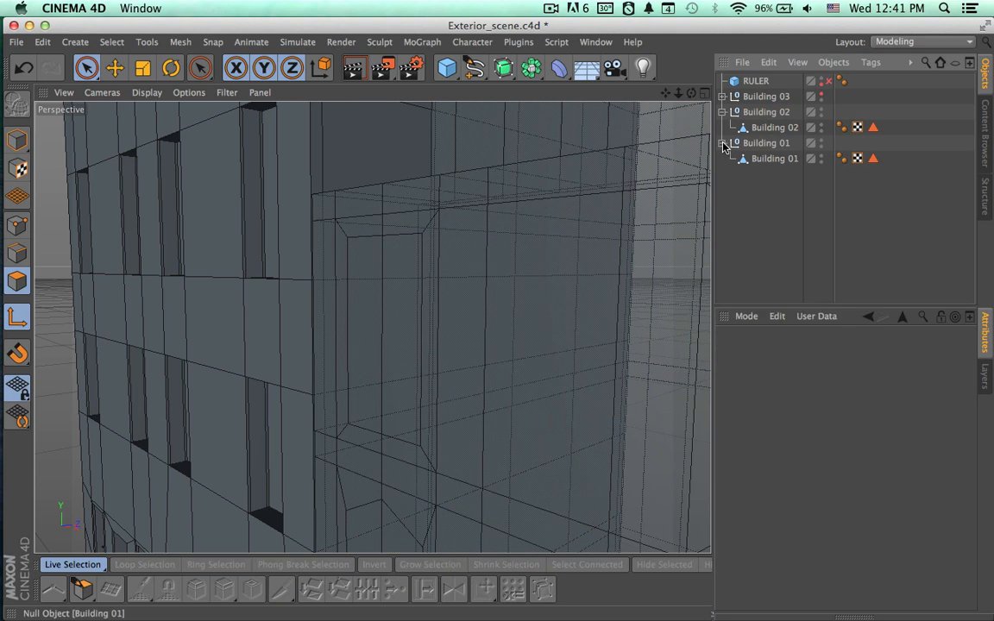
pyautogui.click(722, 143)
# Extrude Building 02's selected window faces inward with an offset of about -2.6 cm.
pyautogui.click(772, 128)
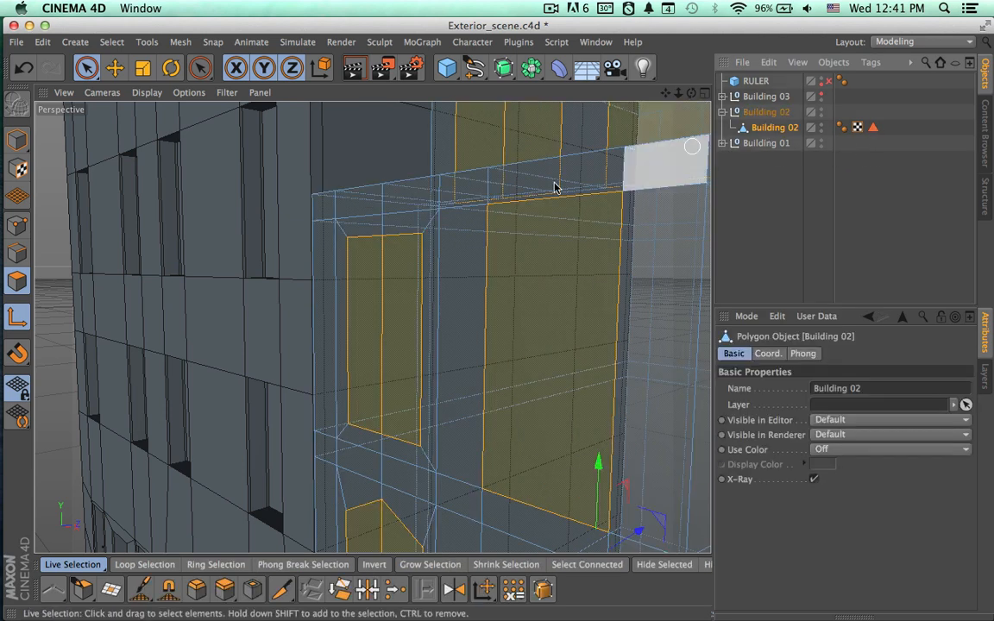
pyautogui.press('d')
pyautogui.press('space')
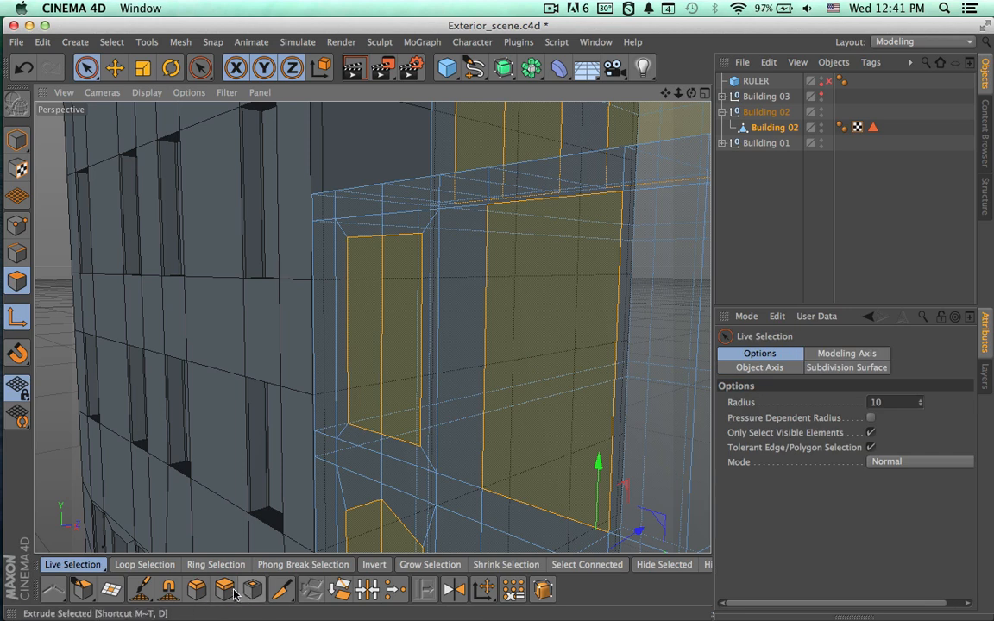
pyautogui.click(224, 589)
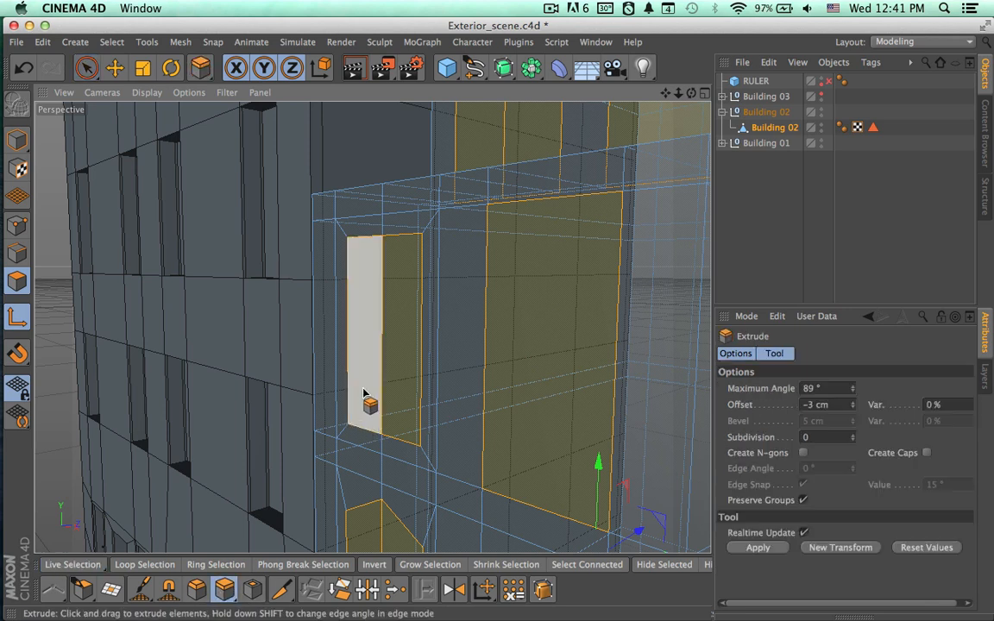
pyautogui.keyDown('alt'); pyautogui.moveTo(353, 382); pyautogui.dragTo(442, 362, button='right'); pyautogui.keyUp('alt')
pyautogui.keyDown('alt'); pyautogui.moveTo(442, 362); pyautogui.dragTo(424, 401); pyautogui.keyUp('alt')
pyautogui.moveTo(344, 336); pyautogui.dragTo(292, 336)
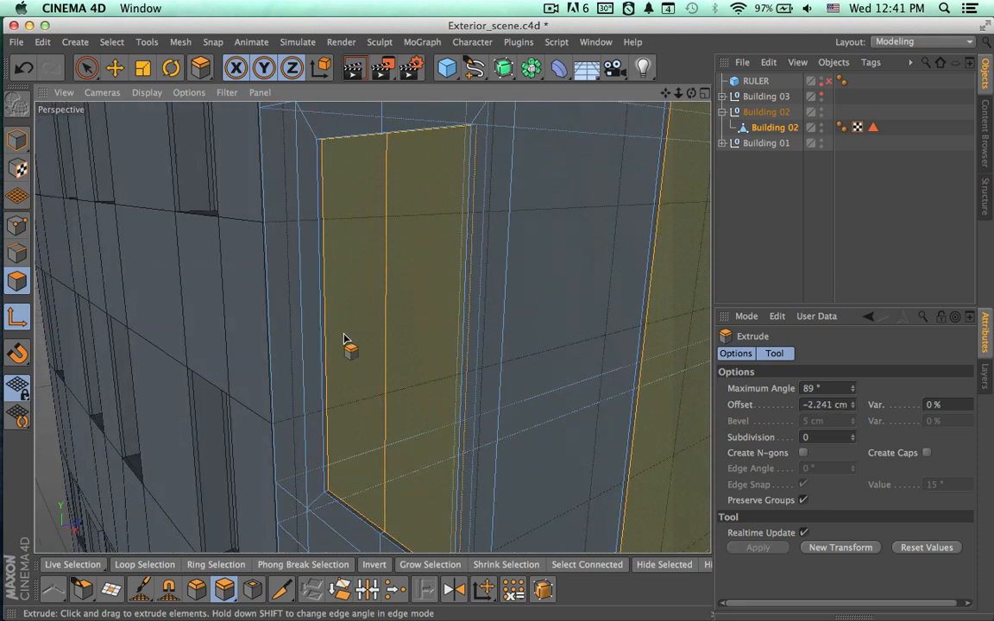
pyautogui.moveTo(389, 320); pyautogui.dragTo(61, 319)
pyautogui.moveTo(435, 285); pyautogui.dragTo(350, 285)
pyautogui.keyDown('alt'); pyautogui.moveTo(508, 323); pyautogui.dragTo(465, 321); pyautogui.keyUp('alt')
pyautogui.moveTo(387, 322); pyautogui.dragTo(661, 322)
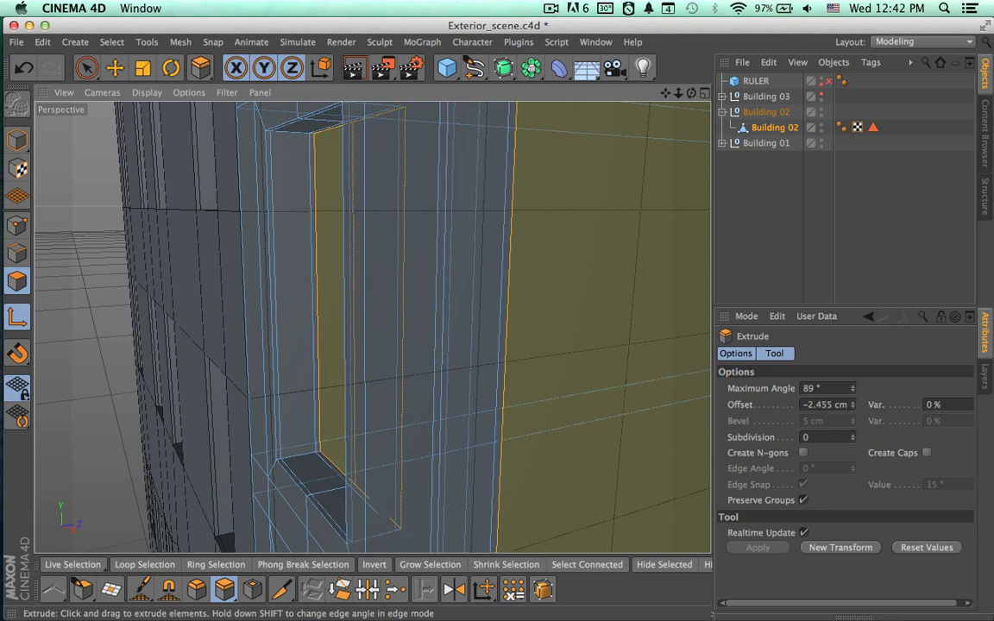
pyautogui.keyDown('alt'); pyautogui.moveTo(575, 311); pyautogui.dragTo(317, 384, button='right'); pyautogui.keyUp('alt')
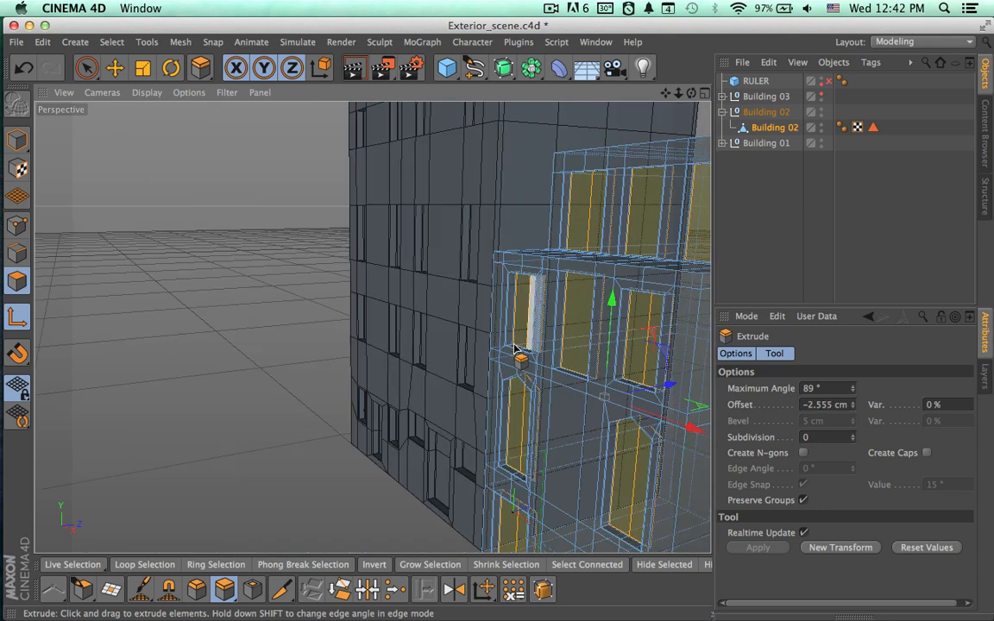
pyautogui.keyDown('alt'); pyautogui.moveTo(516, 352); pyautogui.dragTo(495, 354, button='right'); pyautogui.keyUp('alt')
pyautogui.keyDown('alt'); pyautogui.moveTo(496, 354); pyautogui.dragTo(473, 318); pyautogui.keyUp('alt')
pyautogui.press('space')
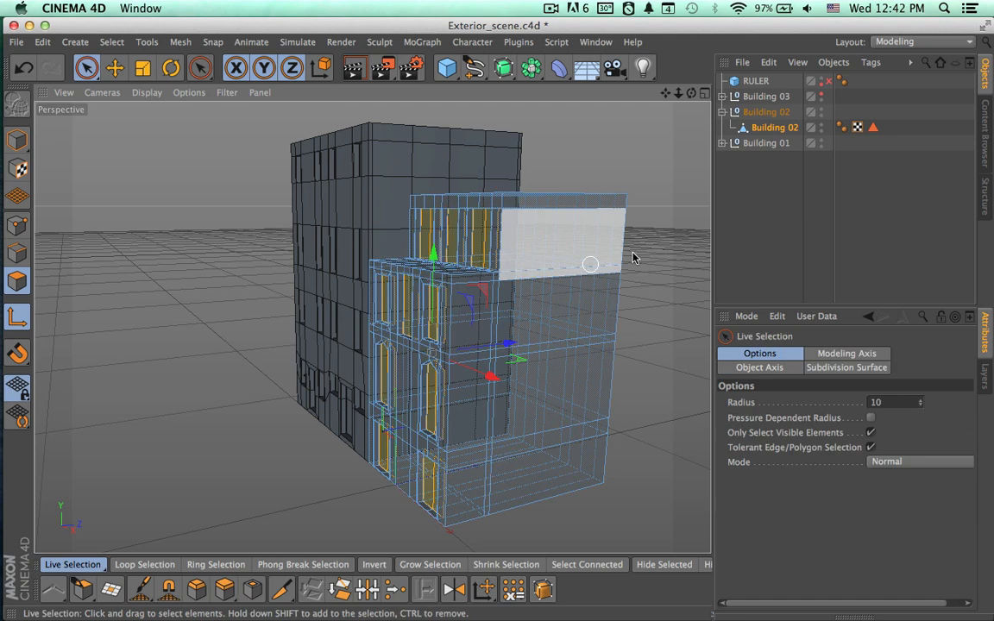
# Turn off X-Ray for Building 02's polygon object and deselect it.
pyautogui.click(768, 116)
pyautogui.click(773, 128)
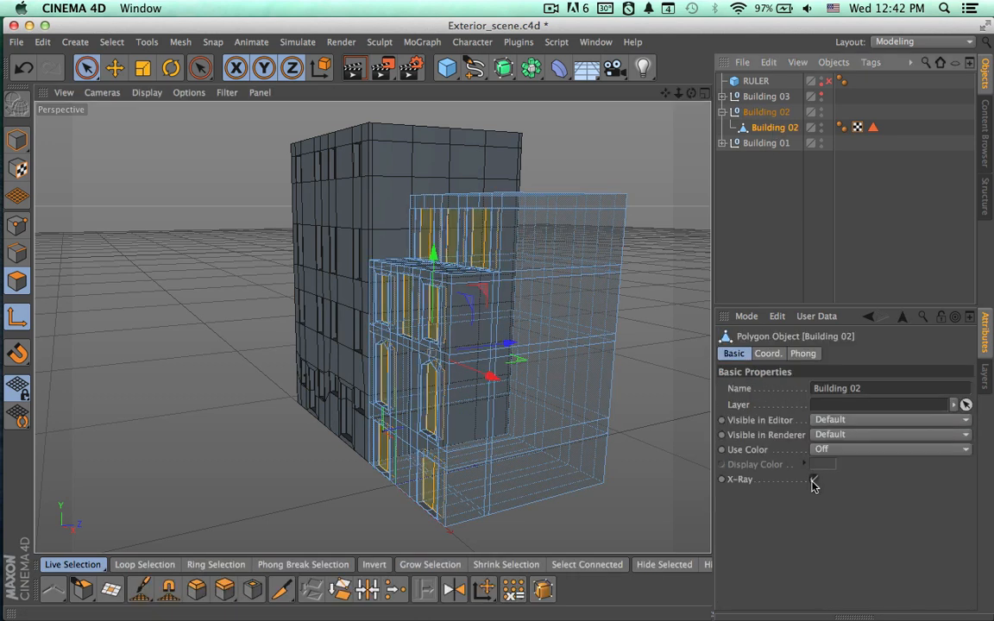
pyautogui.click(813, 480)
pyautogui.click(769, 278)
# Inspect the recessed windows of both buildings from several angles and render a preview of the perspective view.
pyautogui.moveTo(639, 349)
pyautogui.keyDown('alt'); pyautogui.mouseDown()
pyautogui.moveTo(709, 355)
pyautogui.moveTo(640, 354)
pyautogui.mouseUp(); pyautogui.keyUp('alt')
pyautogui.scroll(5, 402, 381)
pyautogui.scroll(-4, 444, 373)
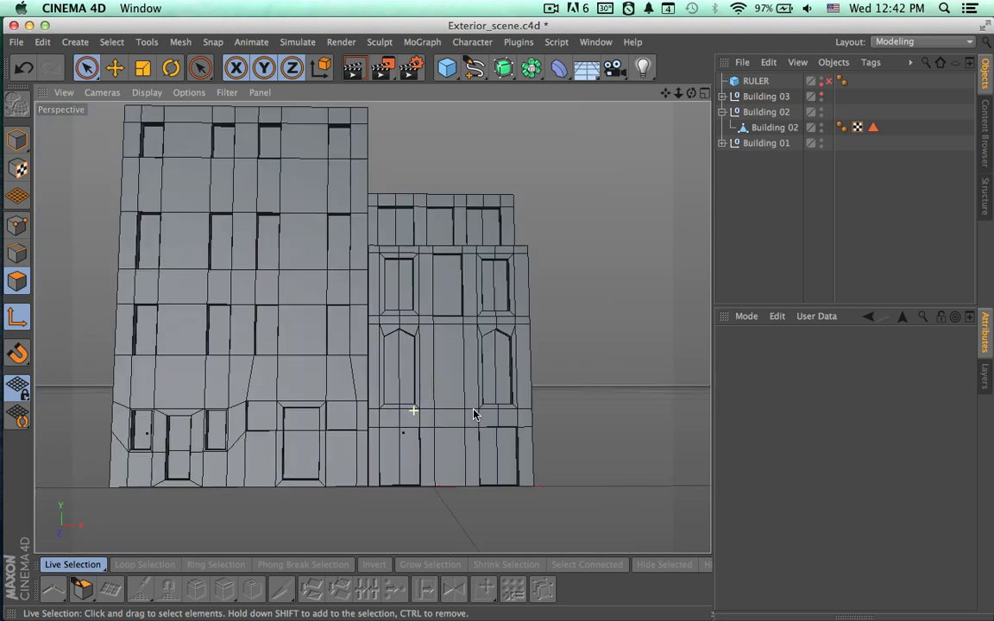
pyautogui.keyDown('alt'); pyautogui.moveTo(474, 414); pyautogui.dragTo(572, 435); pyautogui.keyUp('alt')
pyautogui.keyDown('alt'); pyautogui.moveTo(582, 417); pyautogui.dragTo(505, 422, button='right'); pyautogui.keyUp('alt')
pyautogui.keyDown('alt'); pyautogui.moveTo(557, 394); pyautogui.dragTo(528, 365, button='middle'); pyautogui.keyUp('alt')
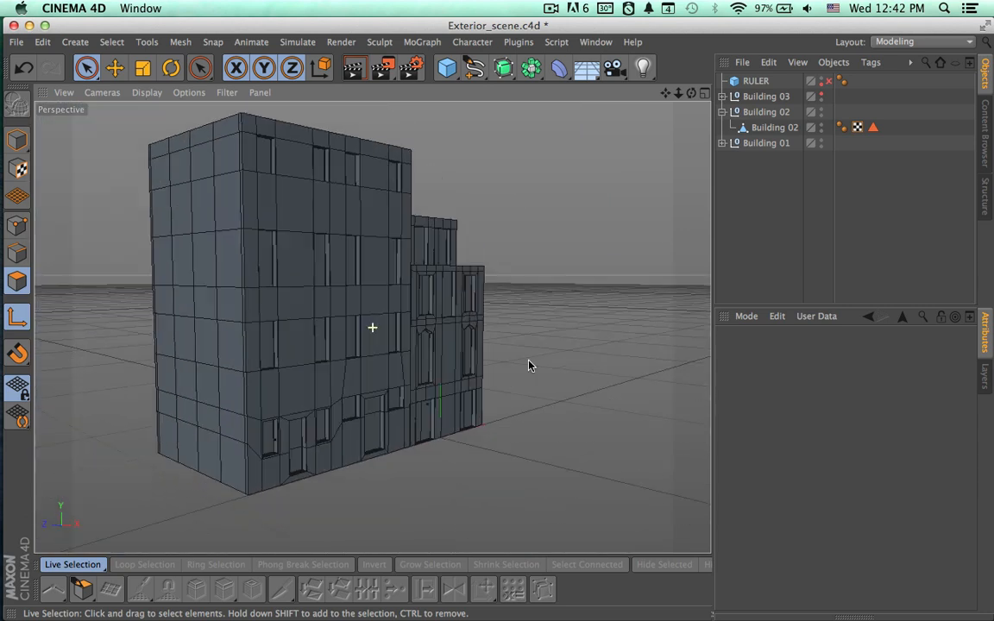
pyautogui.keyDown('alt'); pyautogui.moveTo(529, 366); pyautogui.dragTo(378, 342); pyautogui.keyUp('alt')
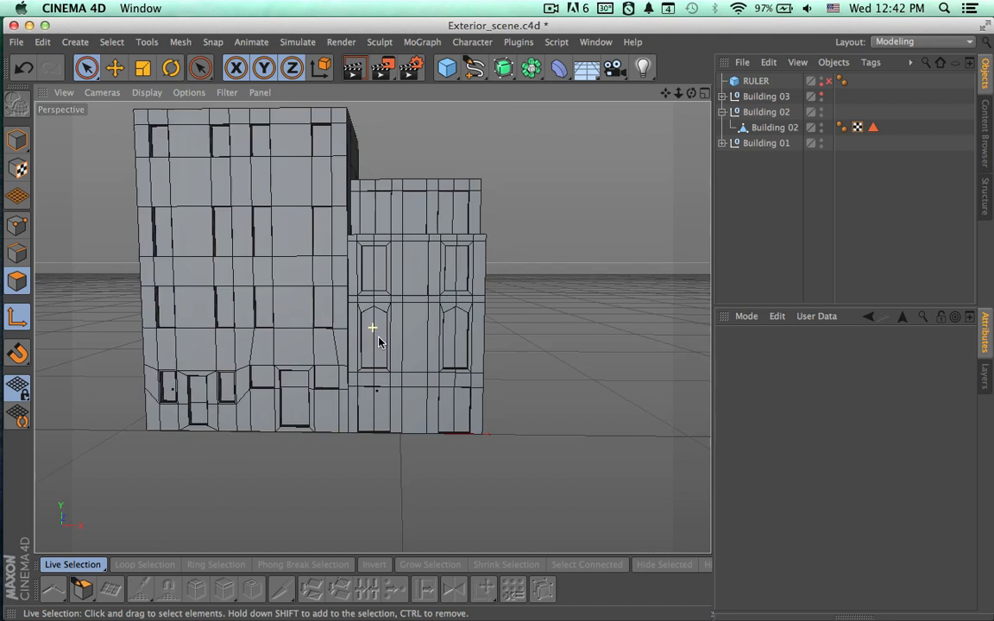
pyautogui.keyDown('alt'); pyautogui.moveTo(444, 304); pyautogui.dragTo(402, 328, button='middle'); pyautogui.keyUp('alt')
pyautogui.keyDown('alt'); pyautogui.moveTo(476, 361); pyautogui.dragTo(443, 348, button='right'); pyautogui.keyUp('alt')
pyautogui.keyDown('alt'); pyautogui.moveTo(455, 344); pyautogui.dragTo(497, 294); pyautogui.keyUp('alt')
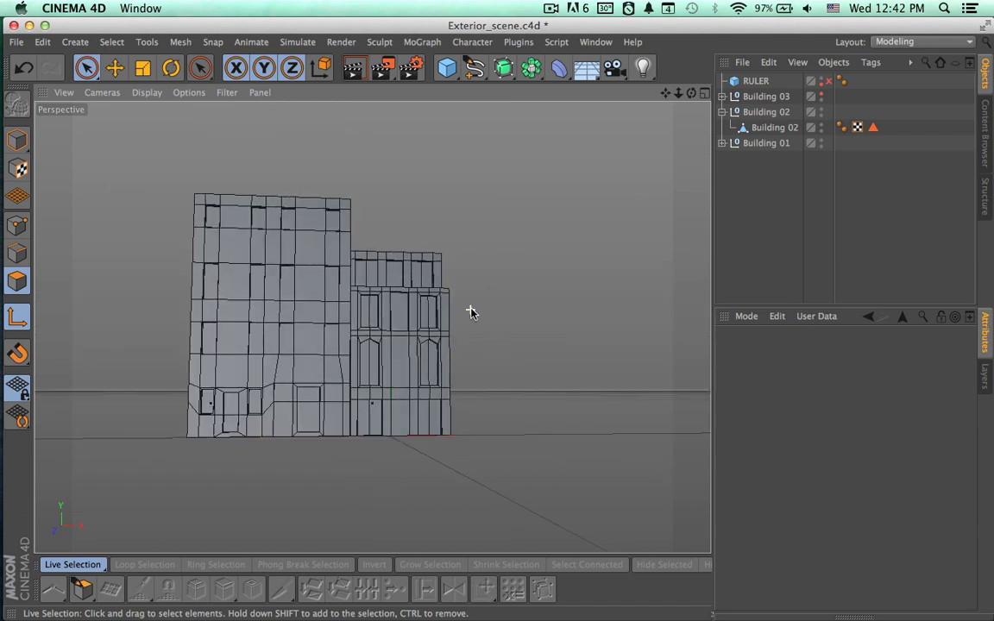
pyautogui.keyDown('alt'); pyautogui.moveTo(472, 311); pyautogui.dragTo(526, 308, button='right'); pyautogui.keyUp('alt')
pyautogui.keyDown('alt'); pyautogui.moveTo(472, 311); pyautogui.dragTo(529, 304, button='middle'); pyautogui.keyUp('alt')
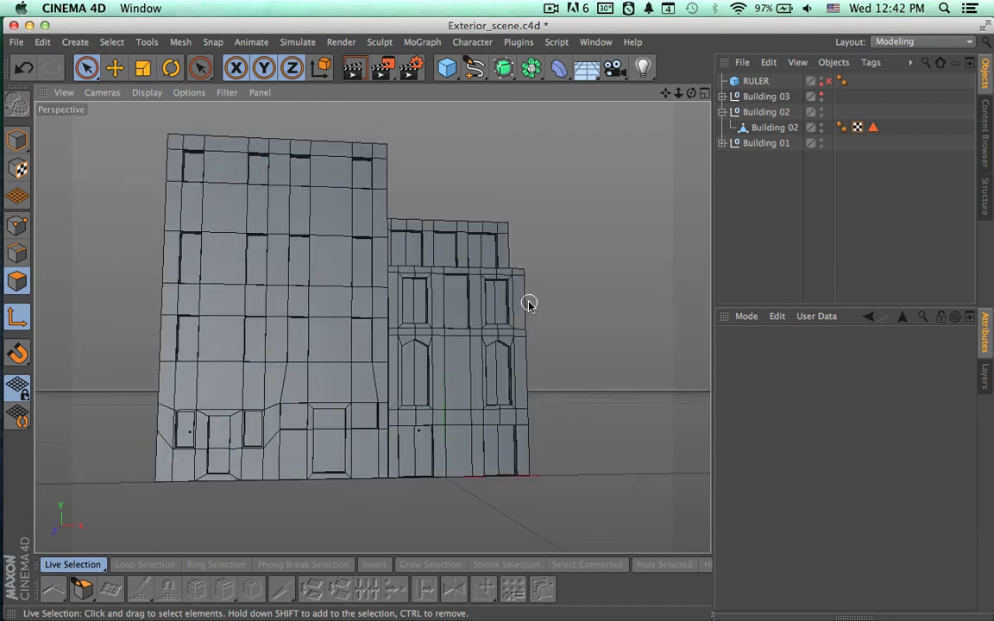
pyautogui.press('super+r')
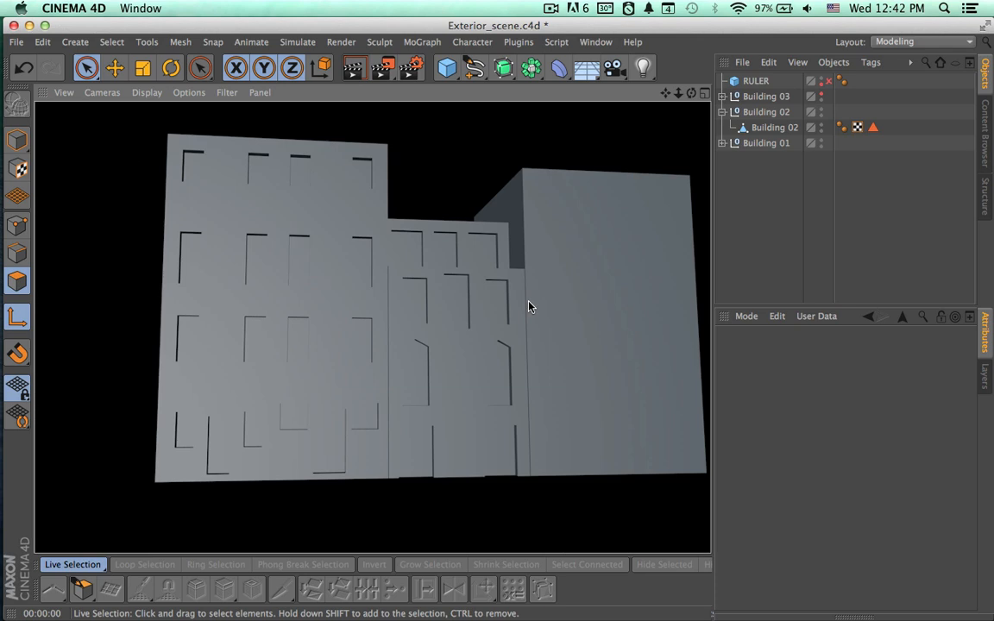
pyautogui.moveTo(567, 320)
pyautogui.keyDown('alt'); pyautogui.mouseDown()
pyautogui.moveTo(558, 344)
pyautogui.moveTo(576, 335)
pyautogui.mouseUp(); pyautogui.keyUp('alt')
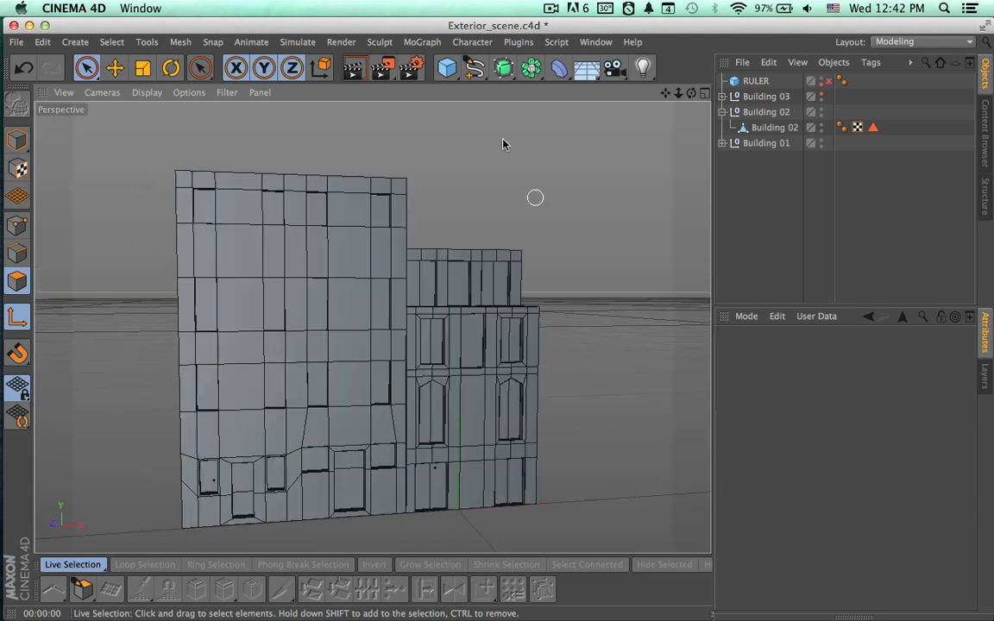
# Add an Omni light and move it out in front of the facades in the Top view.
pyautogui.click(642, 68)
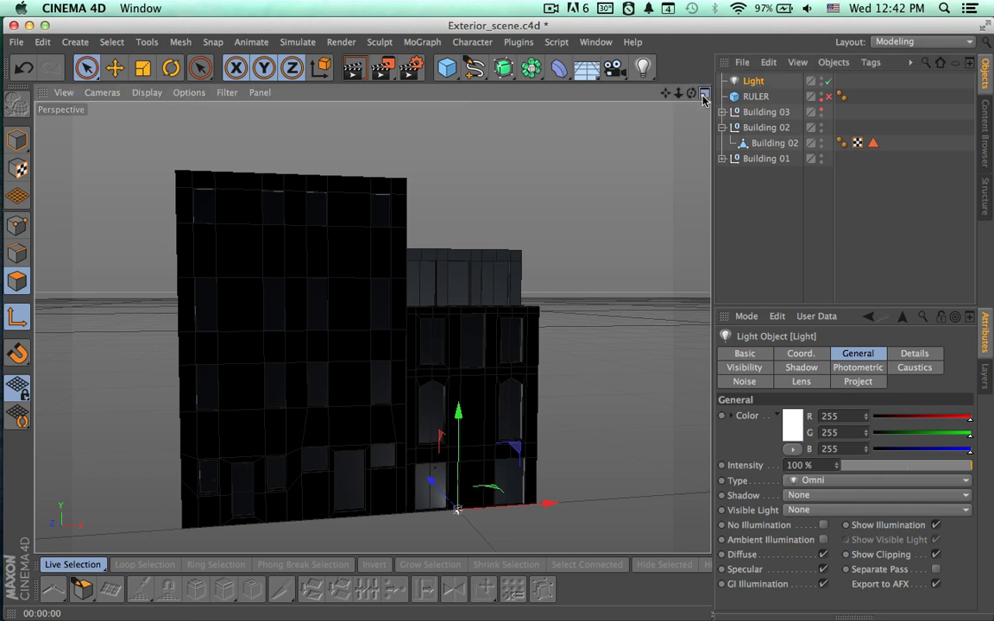
pyautogui.middleClick(628, 267)
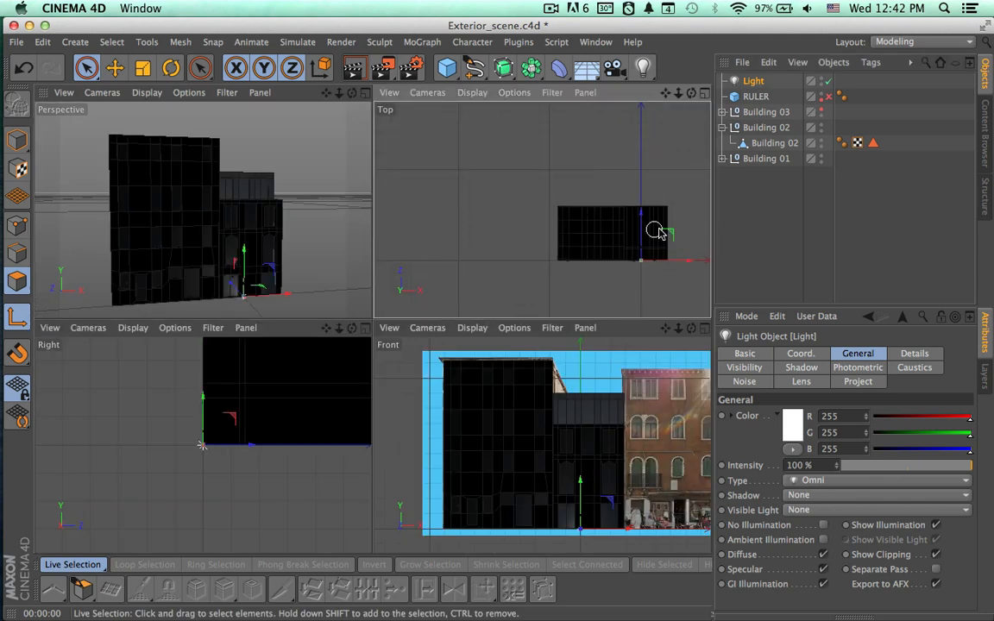
pyautogui.moveTo(640, 214); pyautogui.dragTo(644, 324)
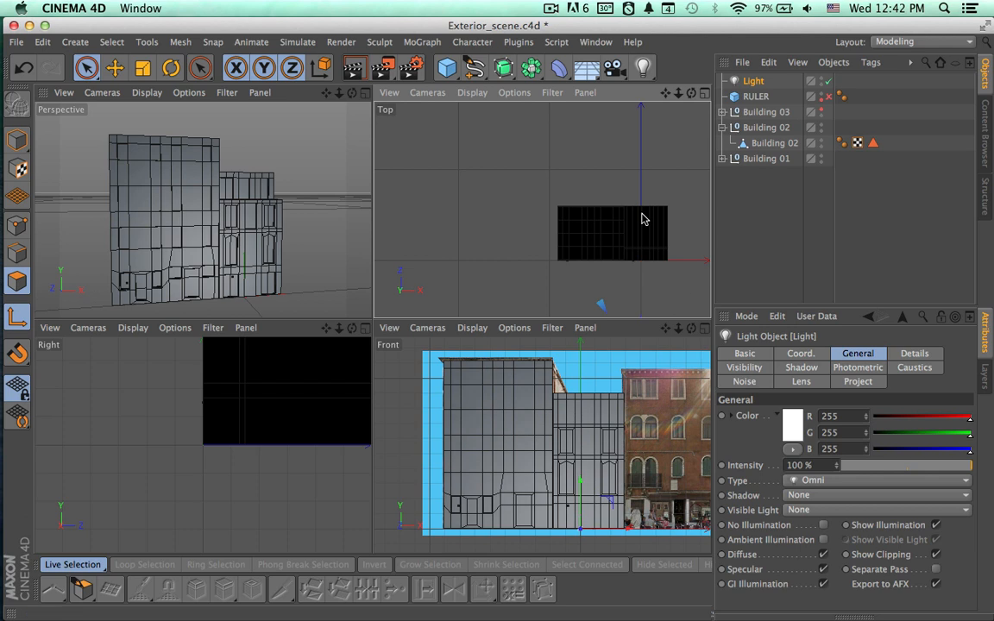
# Raise the light above the buildings and farther in front of them, and shift it sideways along positive X.
pyautogui.scroll(-8, 428, 415)
pyautogui.scroll(-4, 322, 447)
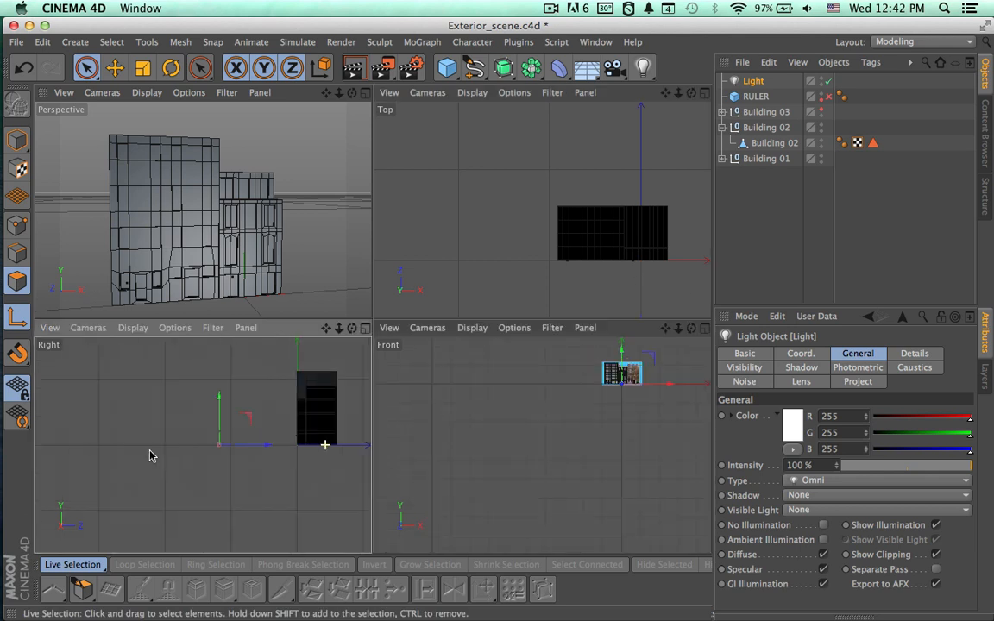
pyautogui.moveTo(245, 420); pyautogui.dragTo(122, 330)
pyautogui.click(573, 480)
pyautogui.scroll(-4, 573, 480)
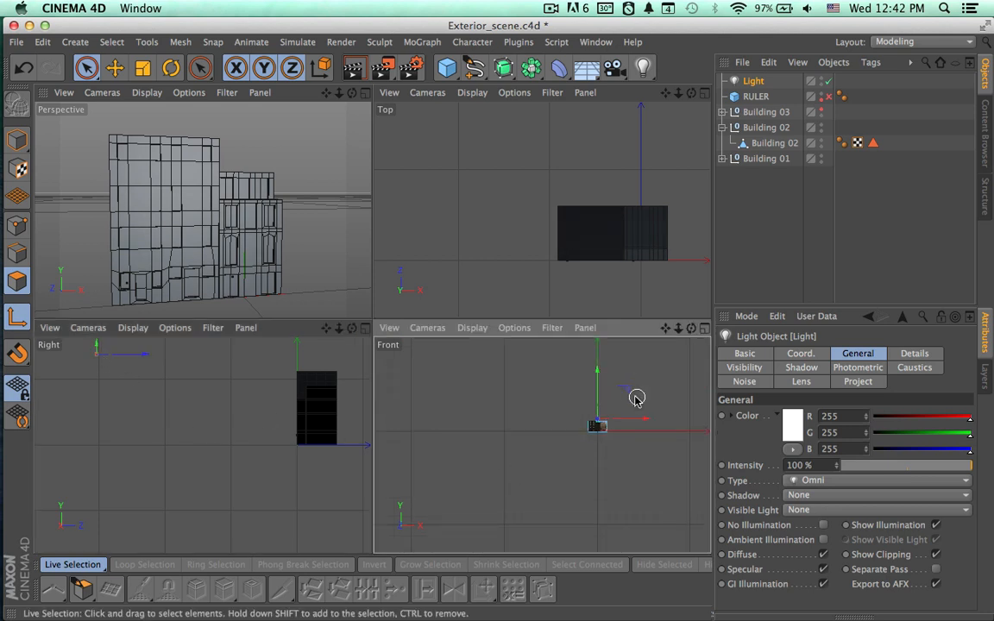
pyautogui.moveTo(629, 391)
pyautogui.mouseDown()
pyautogui.moveTo(637, 400)
pyautogui.moveTo(647, 387)
pyautogui.mouseUp()
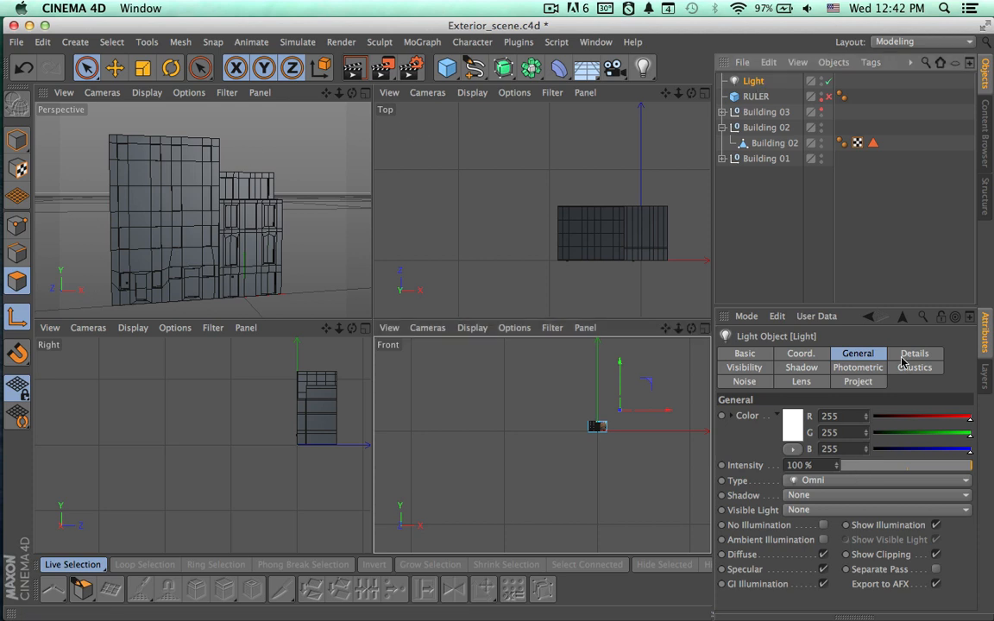
# Set the light's shadow to Shadow Maps (Soft) with a 1500x1500 shadow map.
pyautogui.click(855, 495)
pyautogui.click(854, 528)
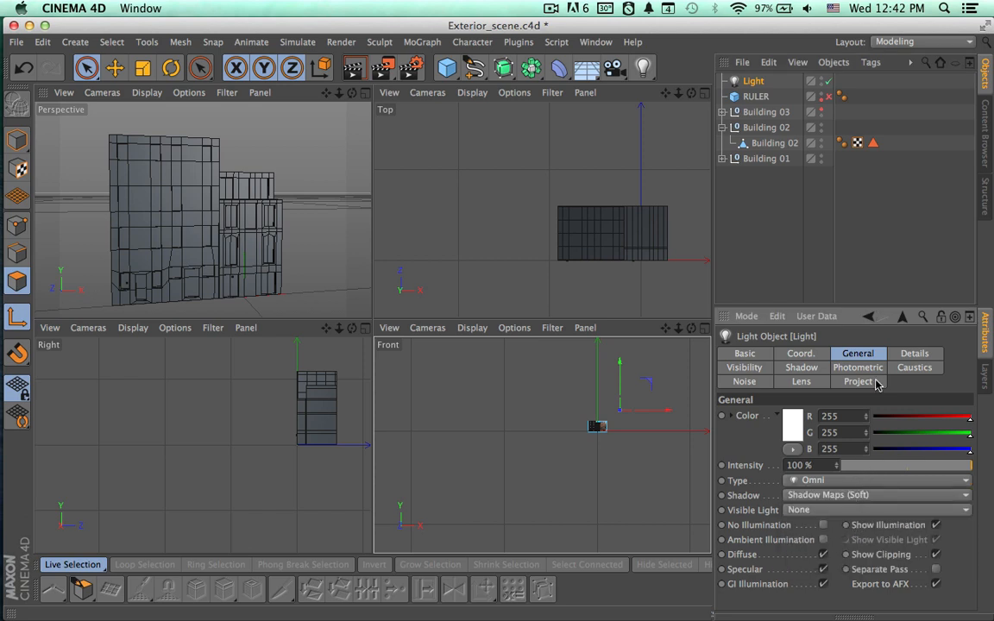
pyautogui.click(791, 368)
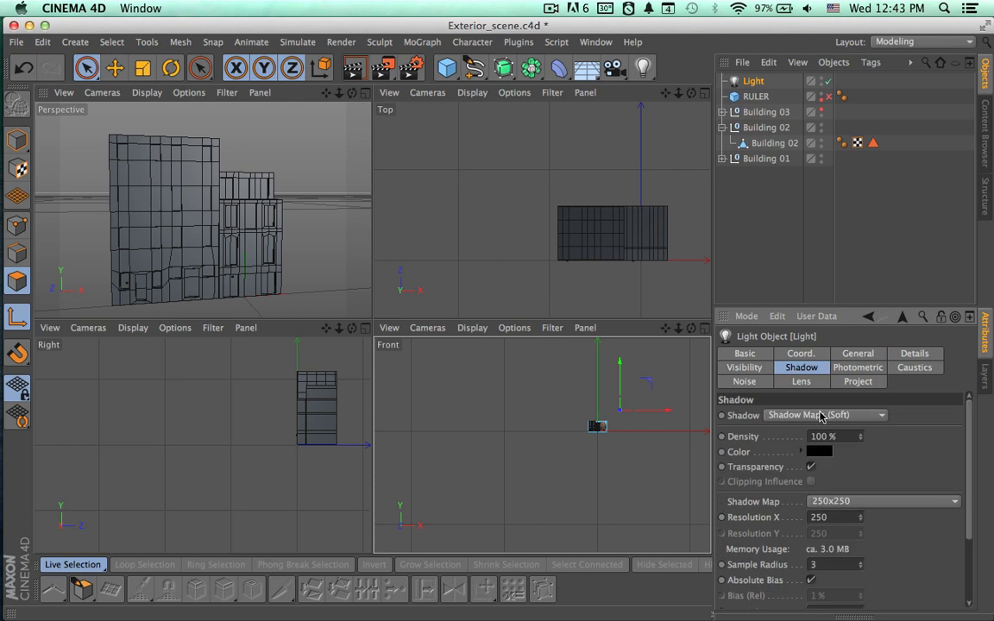
pyautogui.click(842, 501)
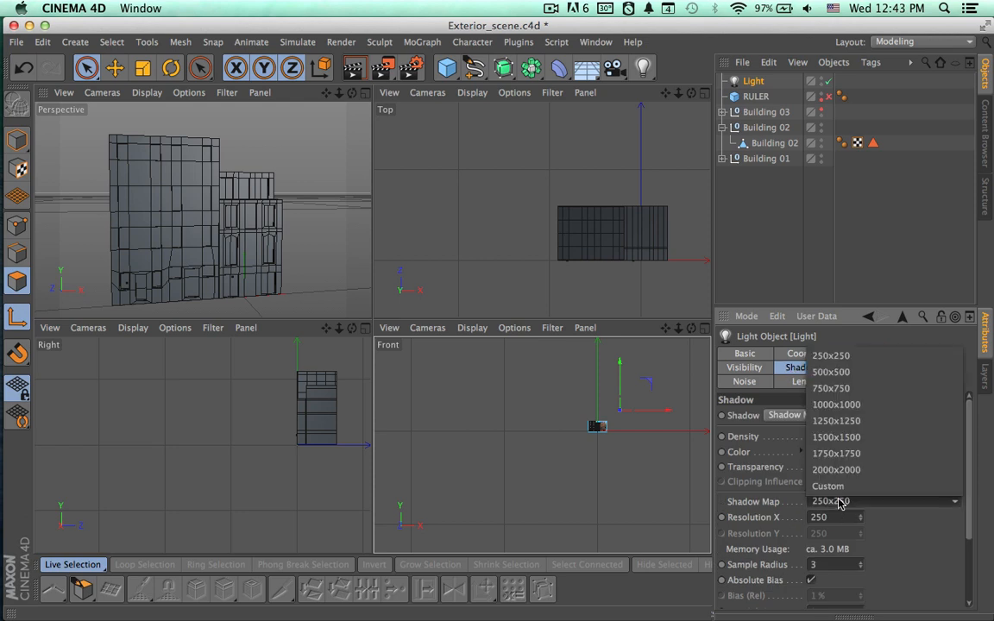
pyautogui.click(863, 437)
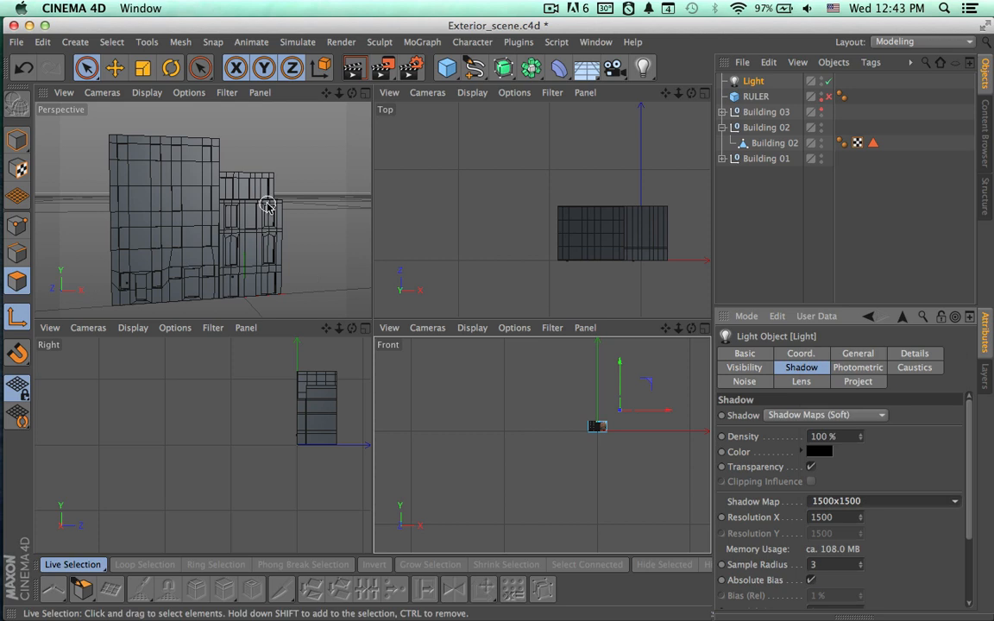
# Render a preview of the perspective view, and add a Floor object placed directly below the light in the object hierarchy.
pyautogui.press('super+r')
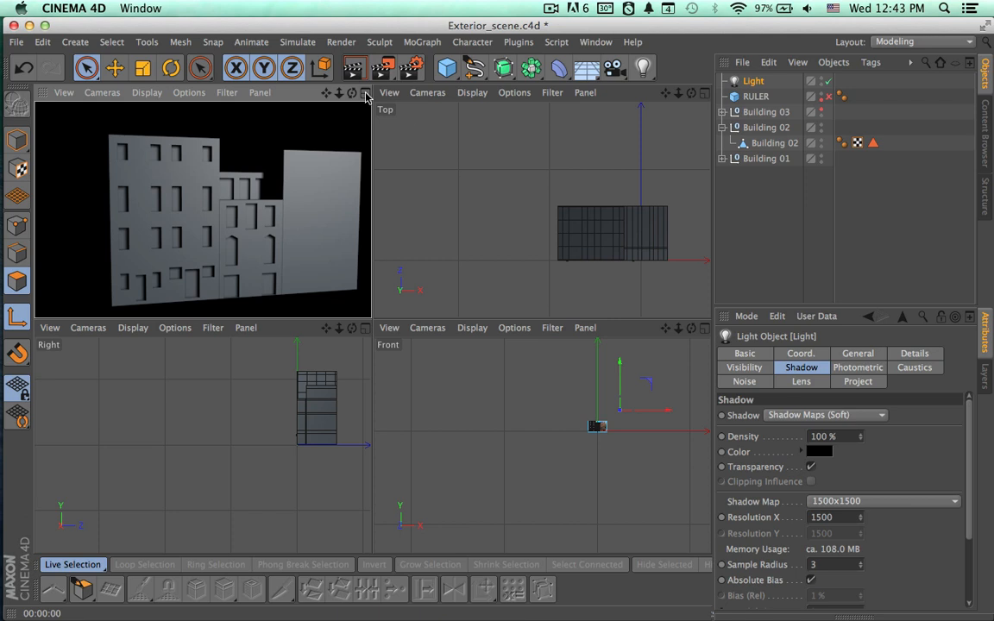
pyautogui.click(594, 74)
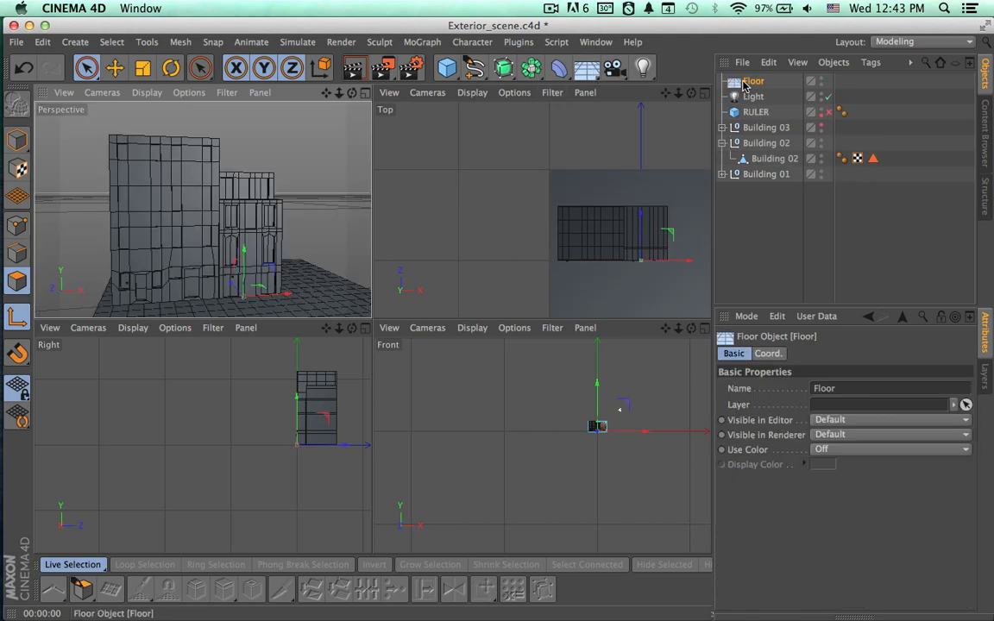
pyautogui.moveTo(745, 84); pyautogui.dragTo(747, 101)
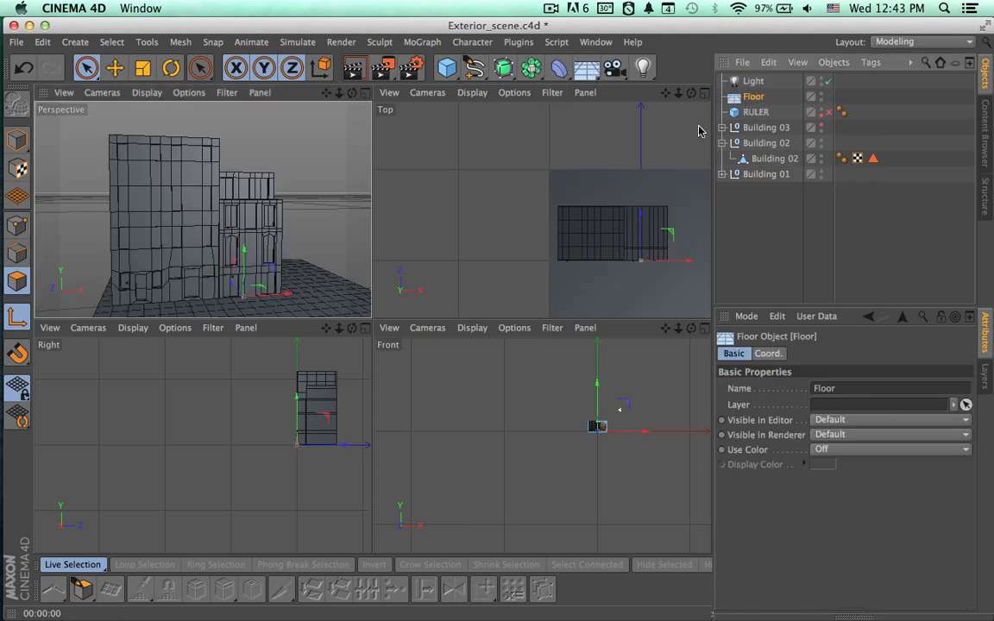
# Enlarge the perspective view and render a preview of the buildings on the floor from a slightly higher angle.
pyautogui.click(366, 94)
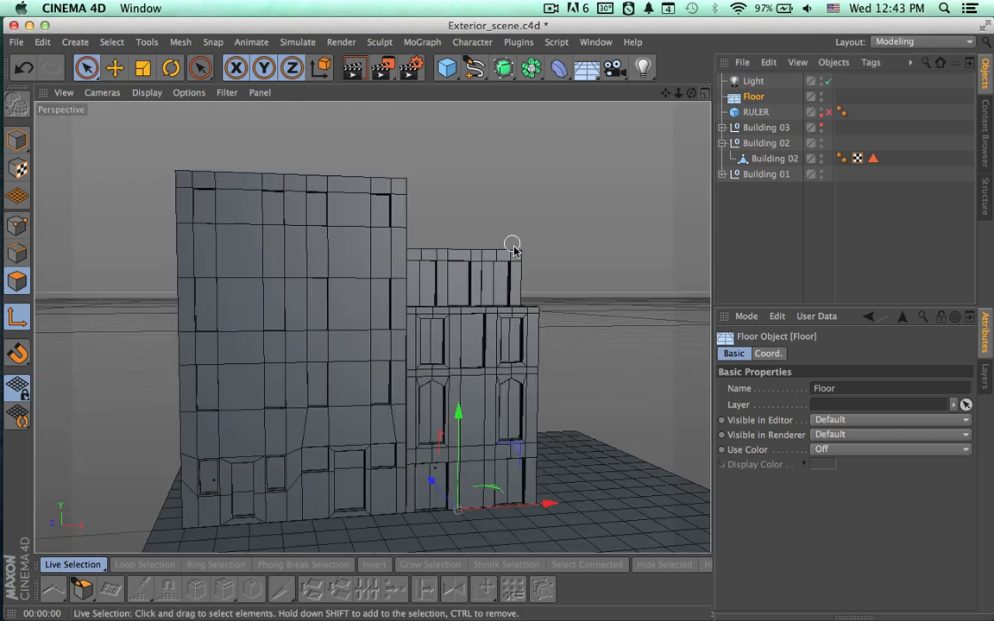
pyautogui.keyDown('alt'); pyautogui.moveTo(525, 253); pyautogui.dragTo(553, 274); pyautogui.keyUp('alt')
pyautogui.keyDown('alt'); pyautogui.moveTo(552, 274); pyautogui.dragTo(550, 244, button='middle'); pyautogui.keyUp('alt')
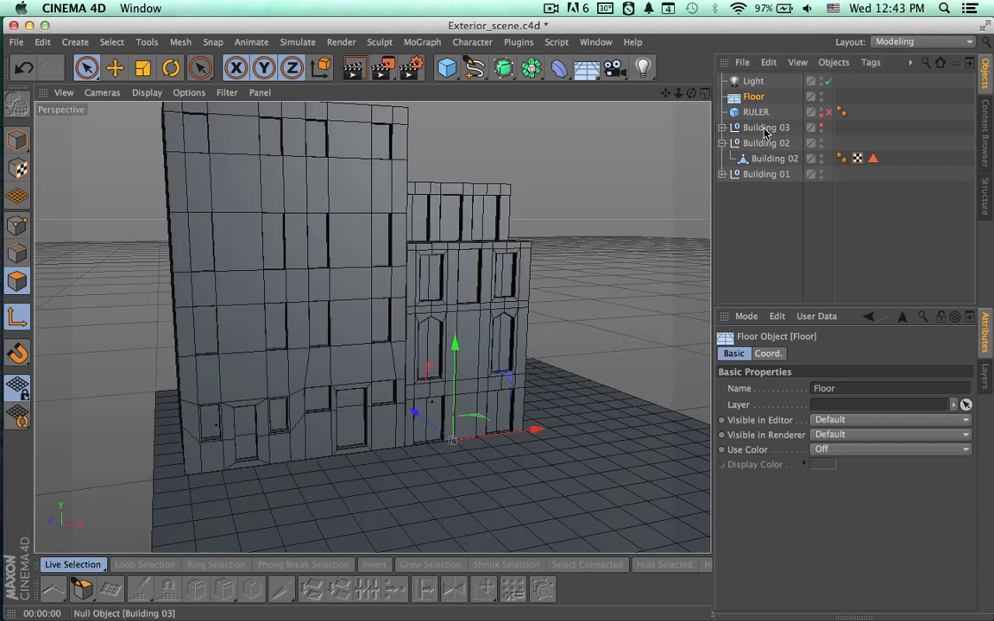
pyautogui.keyDown('alt'); pyautogui.moveTo(681, 207); pyautogui.dragTo(632, 261); pyautogui.keyUp('alt')
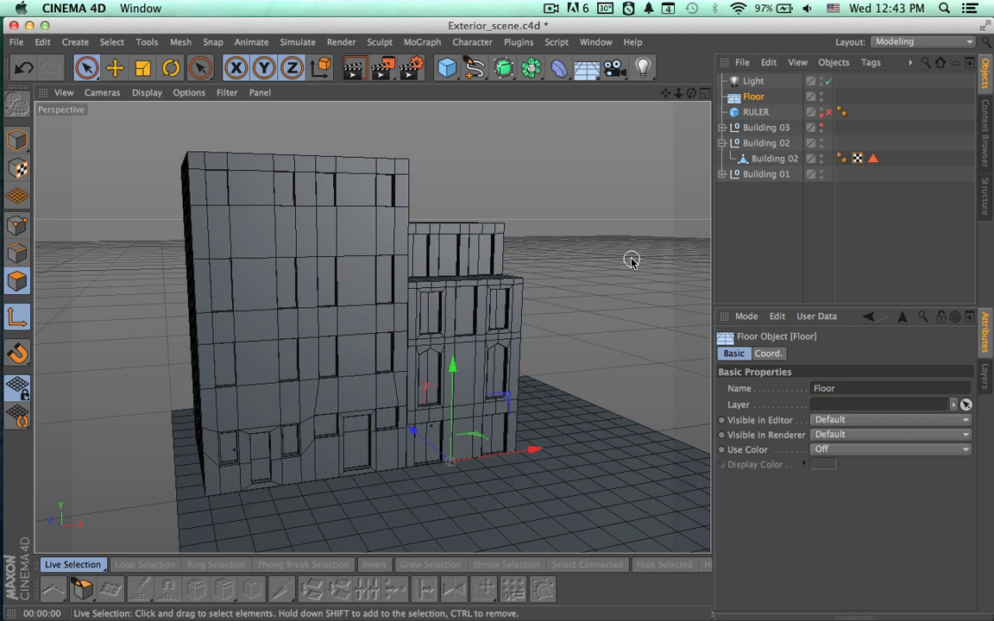
pyautogui.press('super+r')
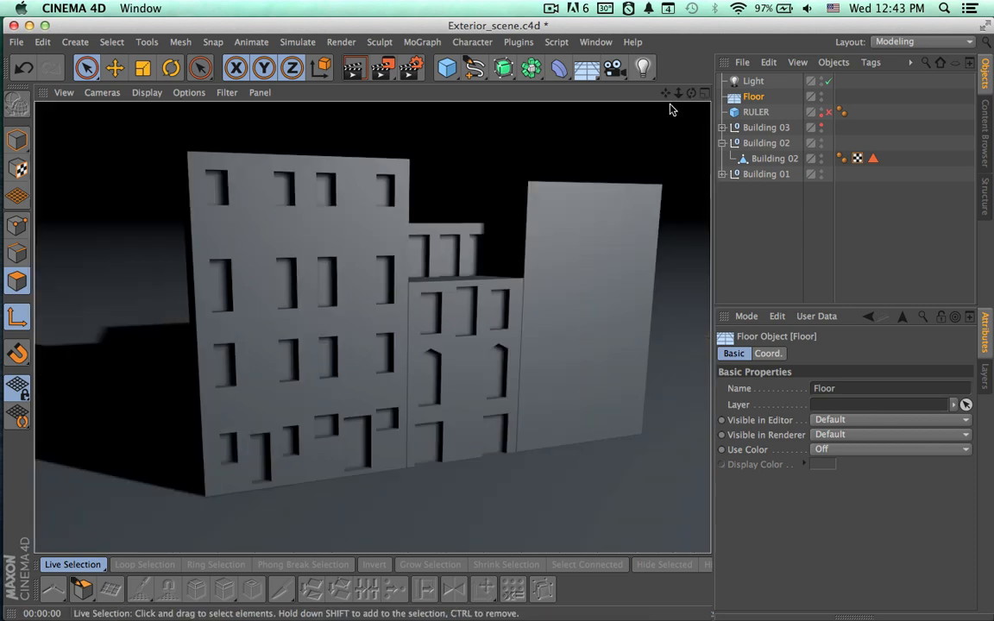
# Add a second Omni light, move it far out in front of the facades, and raise it above ground level.
pyautogui.click(643, 67)
pyautogui.click(705, 93)
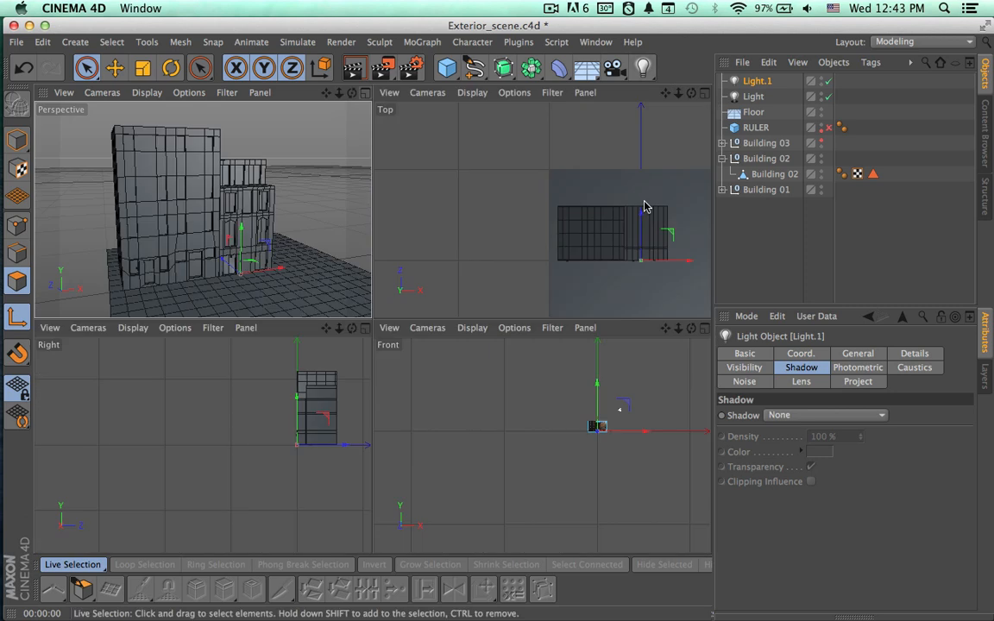
pyautogui.moveTo(645, 207); pyautogui.dragTo(644, 311)
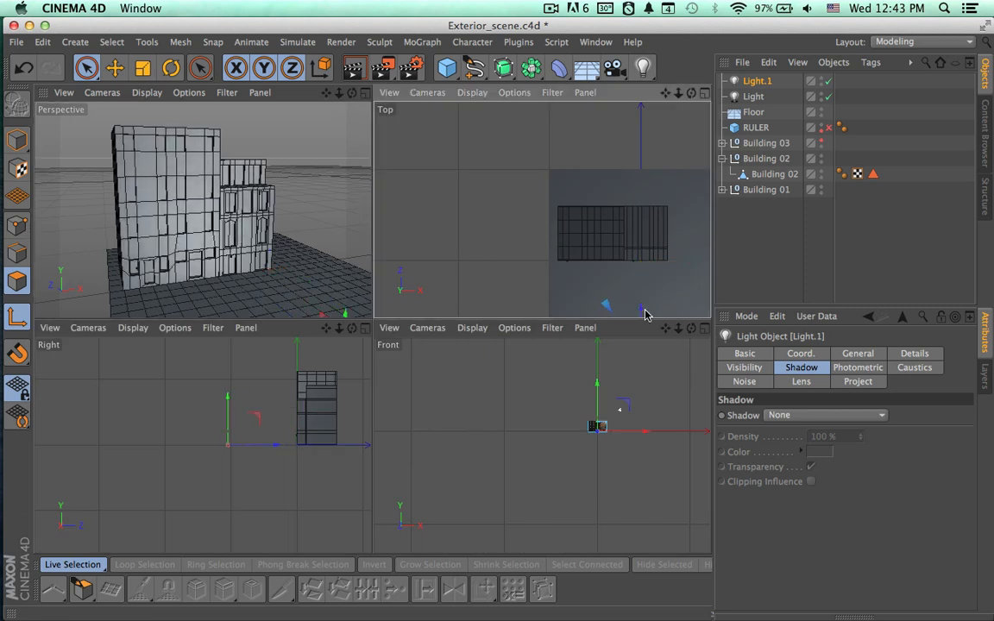
pyautogui.moveTo(256, 417); pyautogui.dragTo(139, 373)
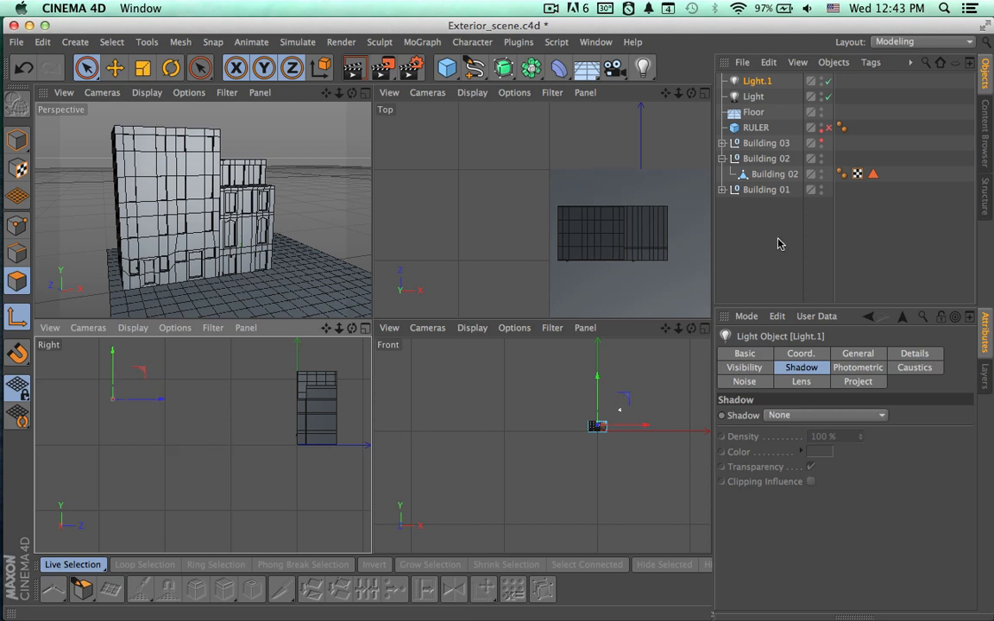
# Set the second light's intensity to 33% and check its brightness with preview renders of the perspective view.
pyautogui.click(859, 354)
pyautogui.moveTo(878, 464); pyautogui.dragTo(868, 468)
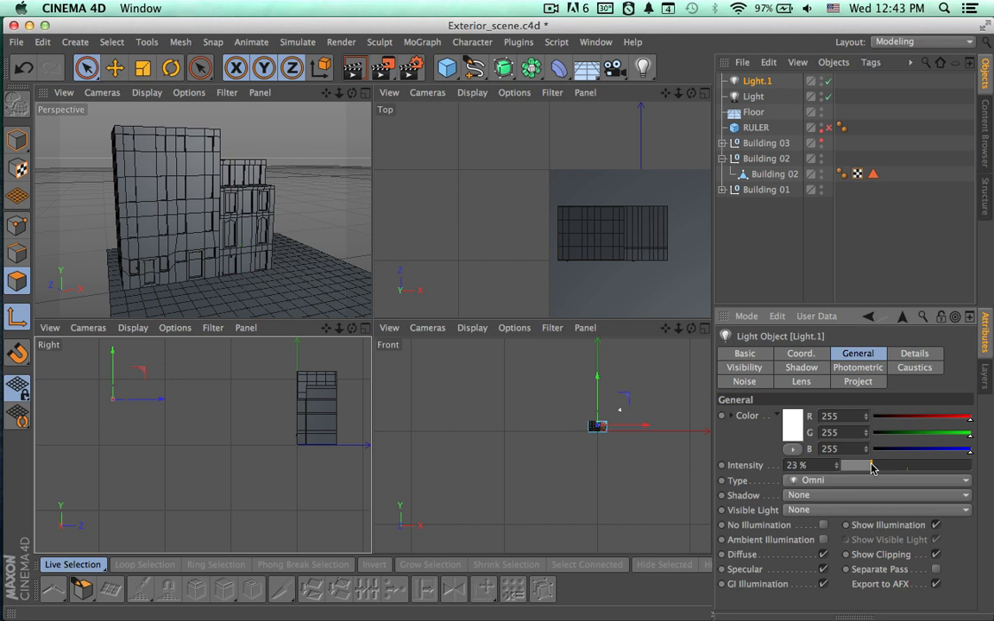
pyautogui.hotkey('ctrl', 'r')
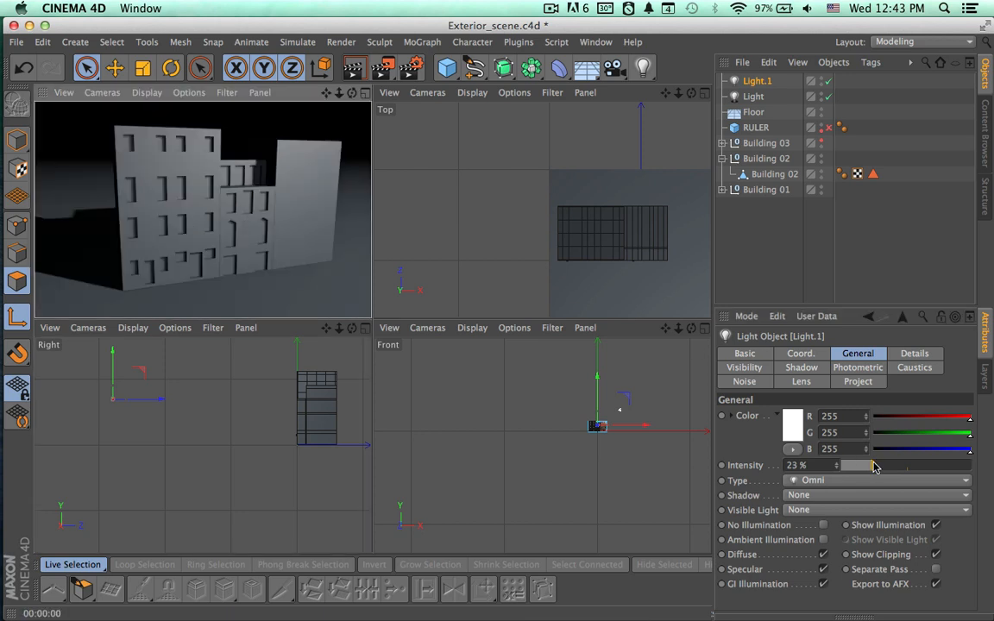
pyautogui.moveTo(875, 466); pyautogui.dragTo(878, 467)
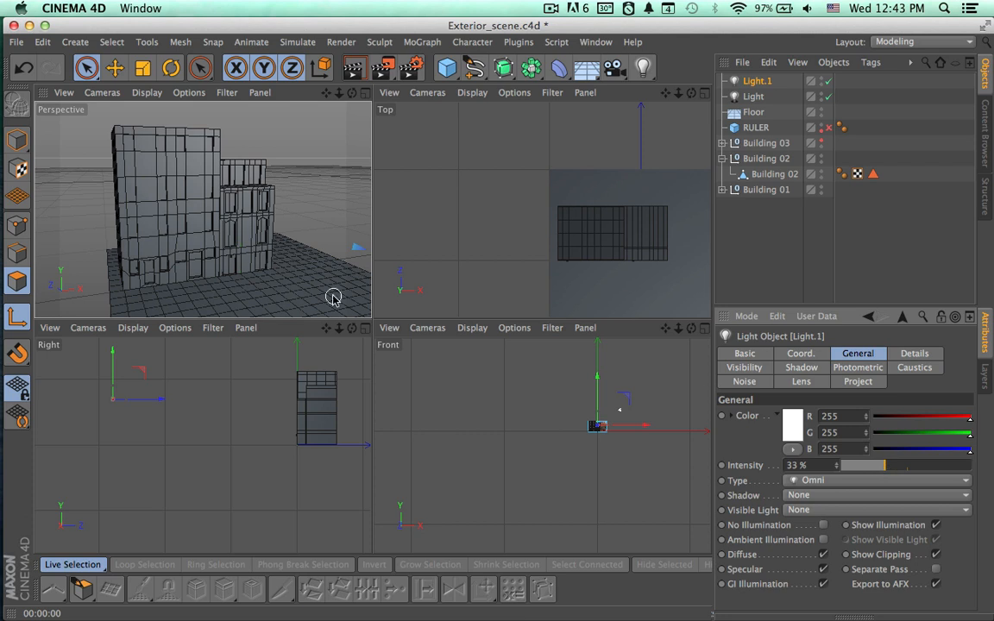
pyautogui.hotkey('ctrl', 'r')
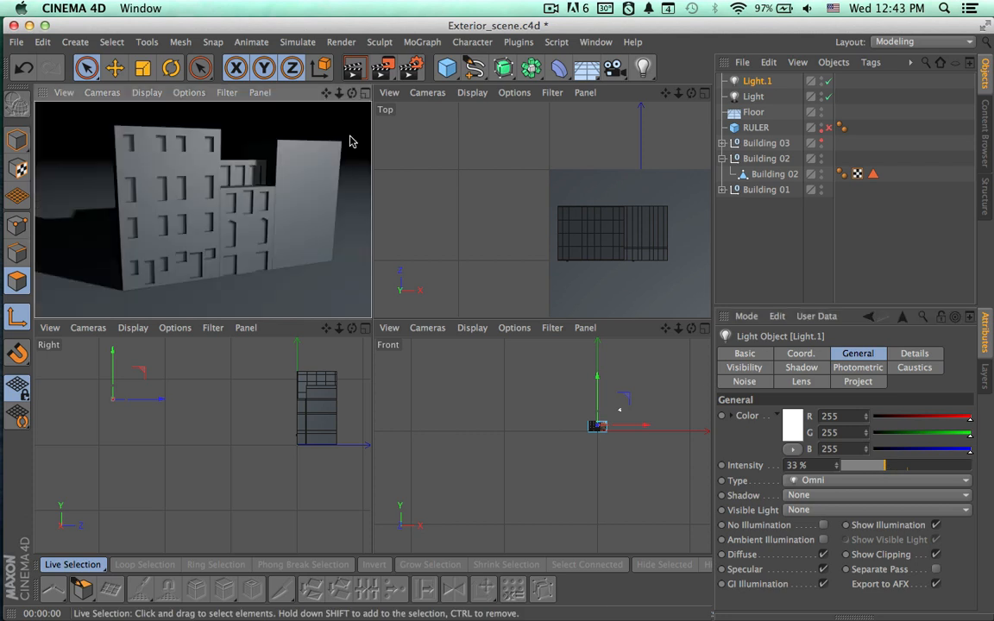
# Examine the lit facades and window shadows in enlarged preview renders from a frontal angle and a low angle.
pyautogui.click(365, 94)
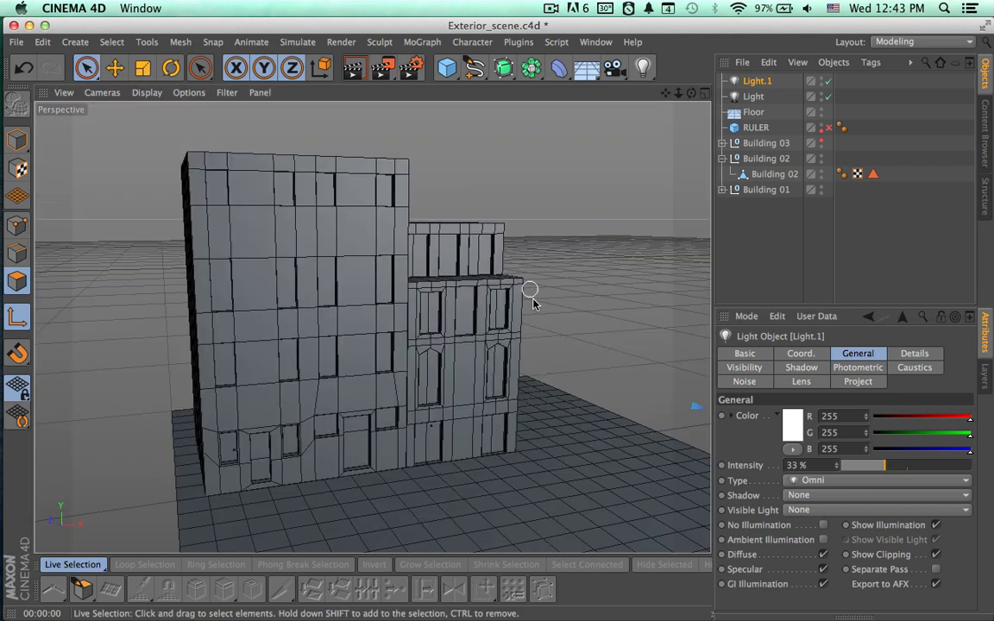
pyautogui.moveTo(528, 290)
pyautogui.keyDown('alt'); pyautogui.mouseDown()
pyautogui.moveTo(568, 311)
pyautogui.moveTo(541, 315)
pyautogui.moveTo(569, 339)
pyautogui.moveTo(504, 339)
pyautogui.moveTo(497, 381)
pyautogui.moveTo(516, 385)
pyautogui.moveTo(501, 380)
pyautogui.mouseUp(); pyautogui.keyUp('alt')
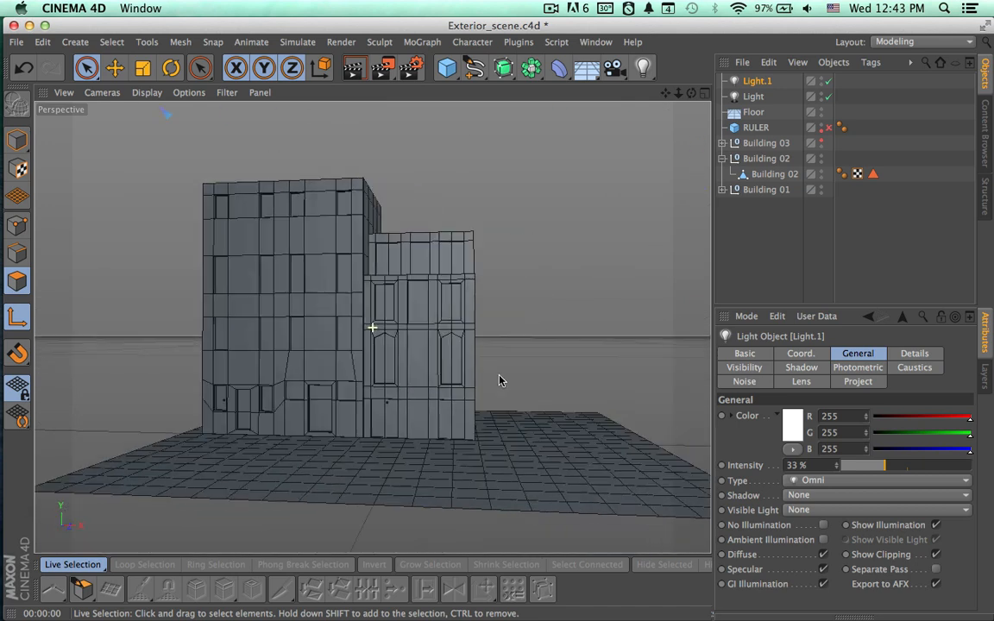
pyautogui.press('super+r')
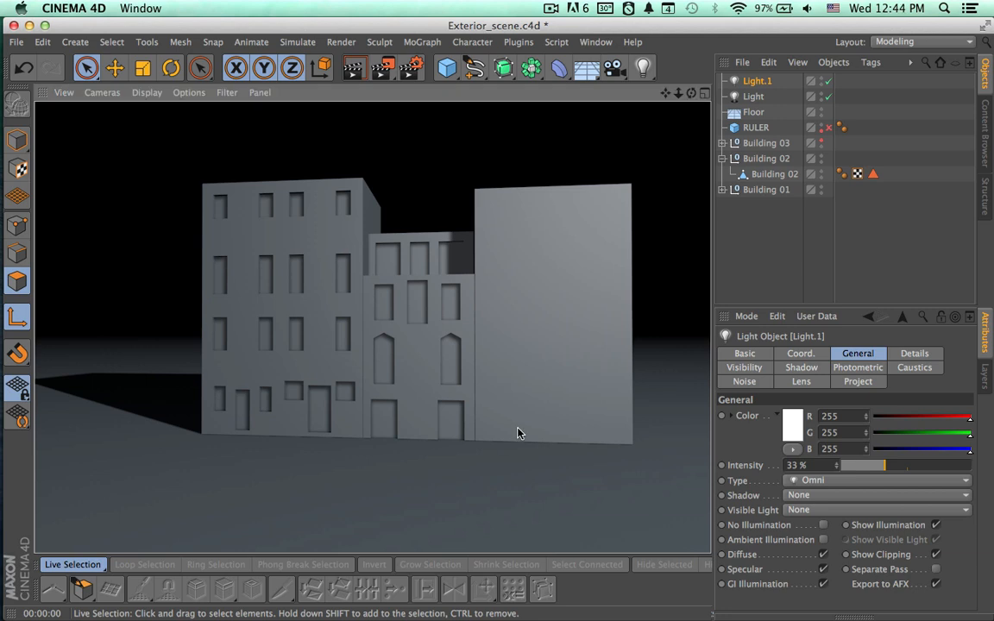
pyautogui.moveTo(519, 432)
pyautogui.keyDown('alt'); pyautogui.mouseDown()
pyautogui.moveTo(562, 401)
pyautogui.moveTo(432, 370)
pyautogui.moveTo(485, 372)
pyautogui.moveTo(566, 395)
pyautogui.moveTo(566, 381)
pyautogui.moveTo(480, 391)
pyautogui.mouseUp(); pyautogui.keyUp('alt')
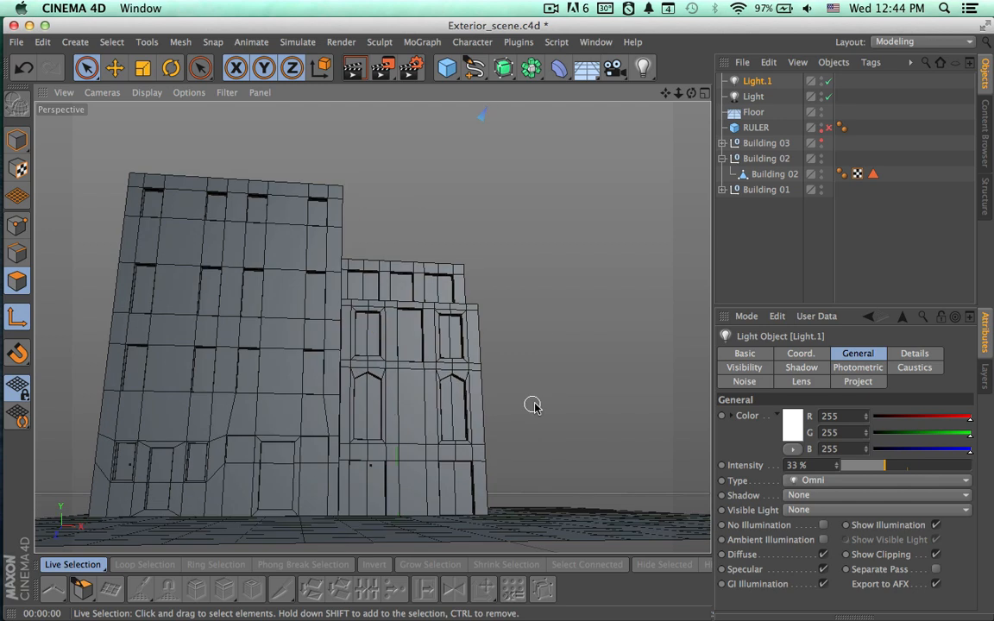
pyautogui.press('super+r')
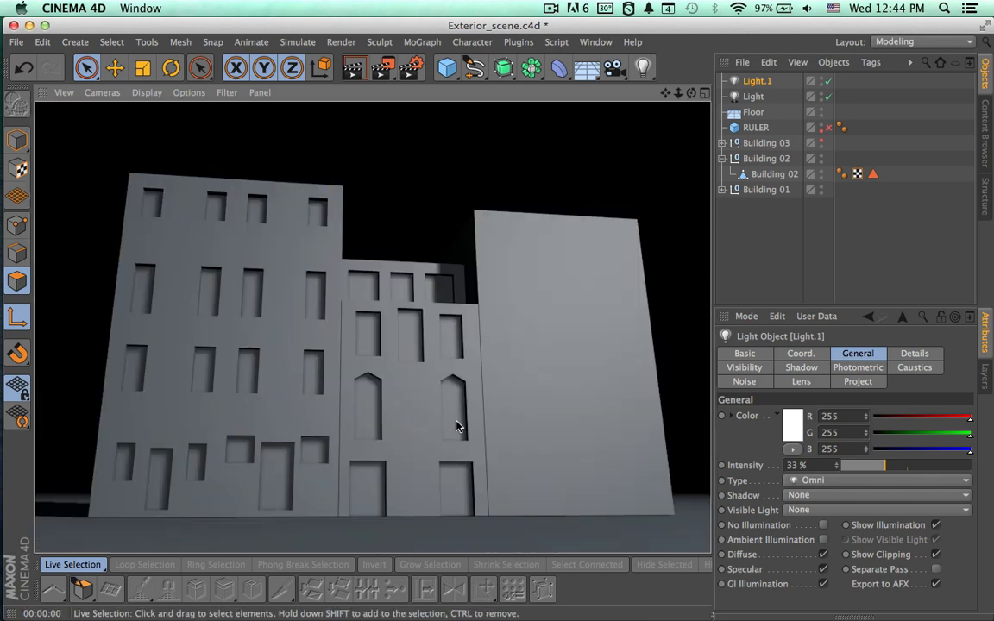
pyautogui.keyDown('alt'); pyautogui.moveTo(514, 402); pyautogui.dragTo(478, 470); pyautogui.keyUp('alt')
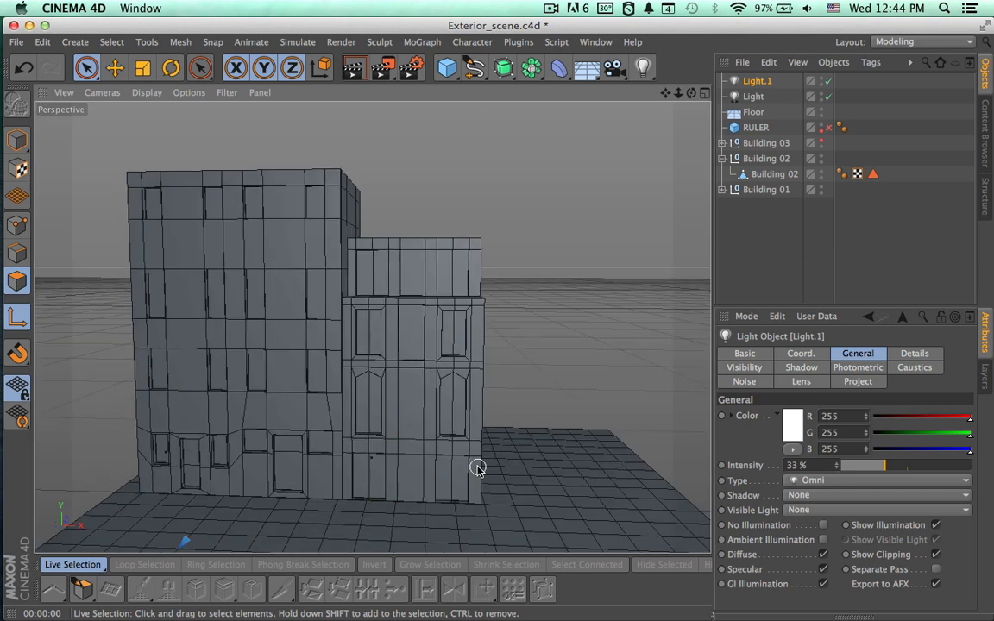
# Save the scene file and render a preview of the buildings from an angle showing their side walls.
pyautogui.click(16, 41)
pyautogui.click(35, 158)
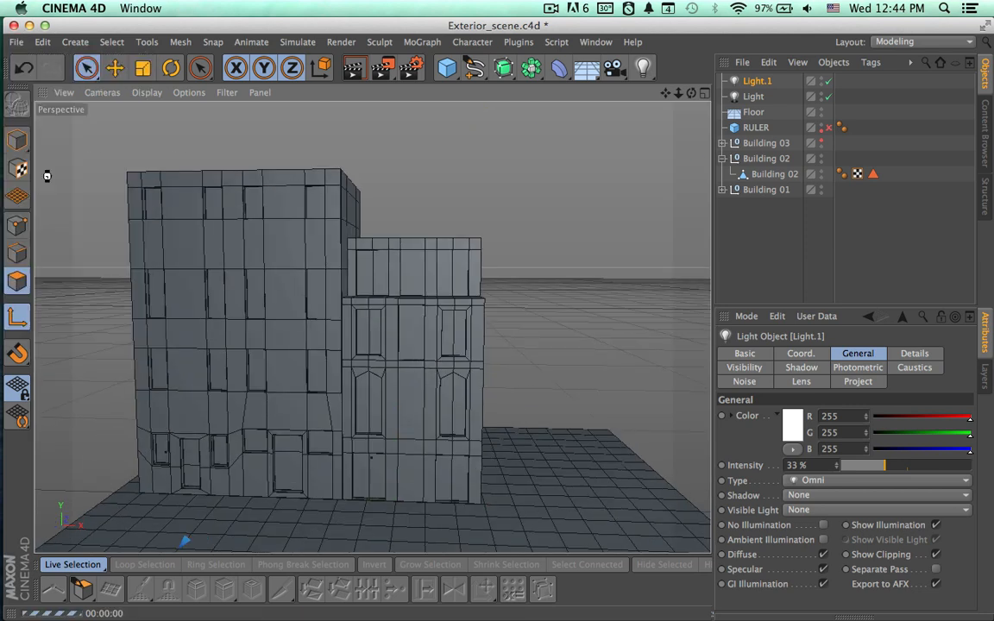
pyautogui.keyDown('alt'); pyautogui.moveTo(570, 321); pyautogui.dragTo(482, 341); pyautogui.keyUp('alt')
pyautogui.press('super+r')
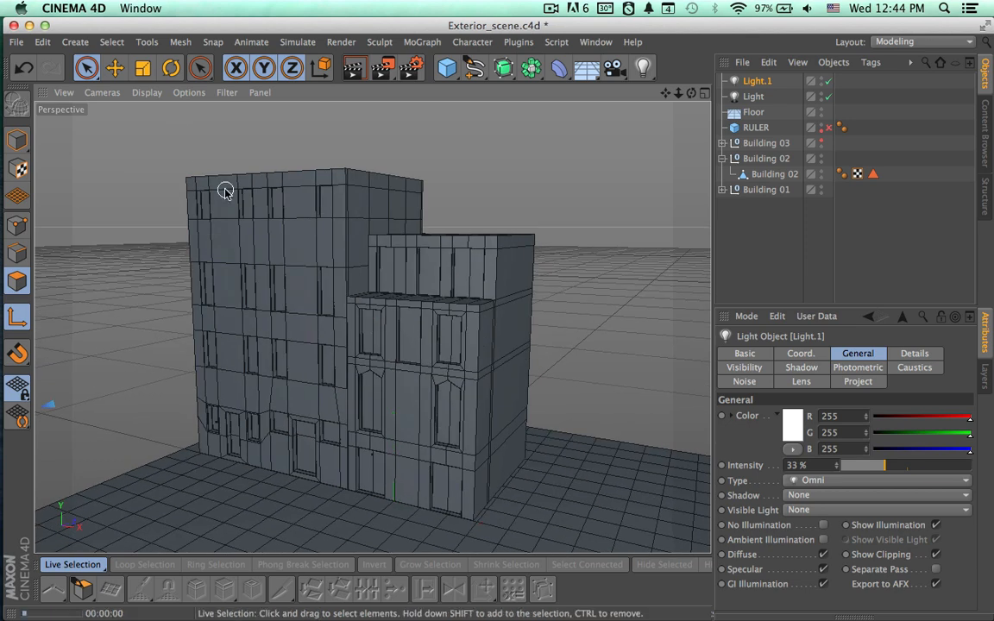